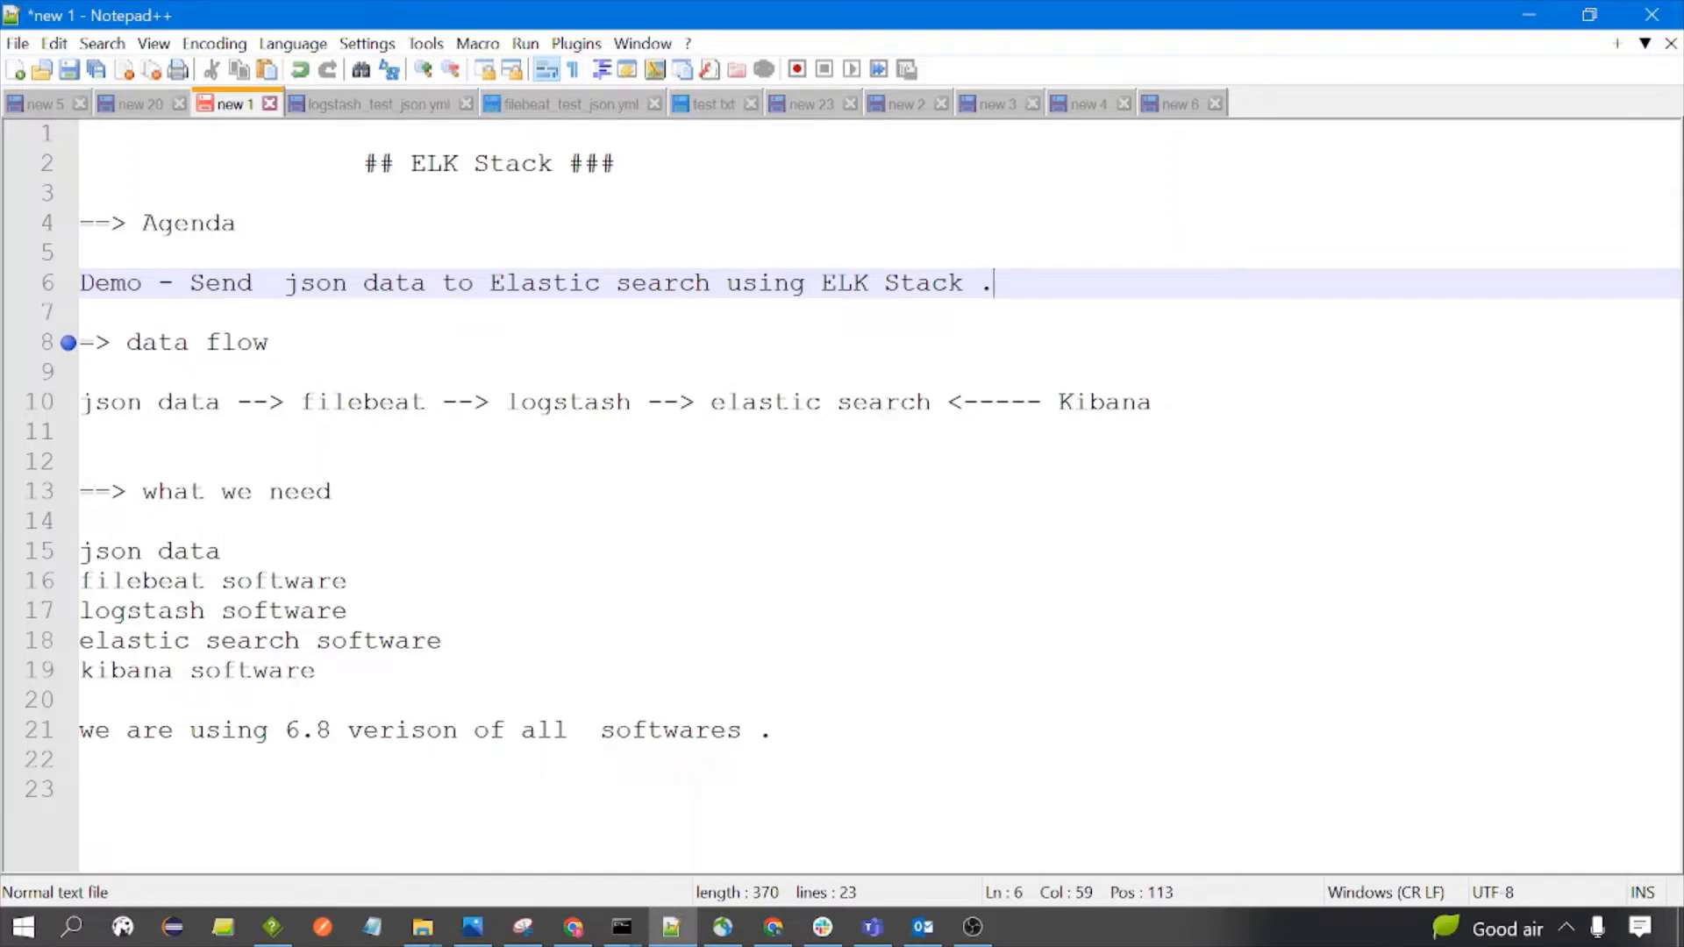
- Review the agenda line and the data flow from json data through filebeat, logstash and elastic search to Kibana in the notes
drag(821, 283, 963, 282)
click(268, 342)
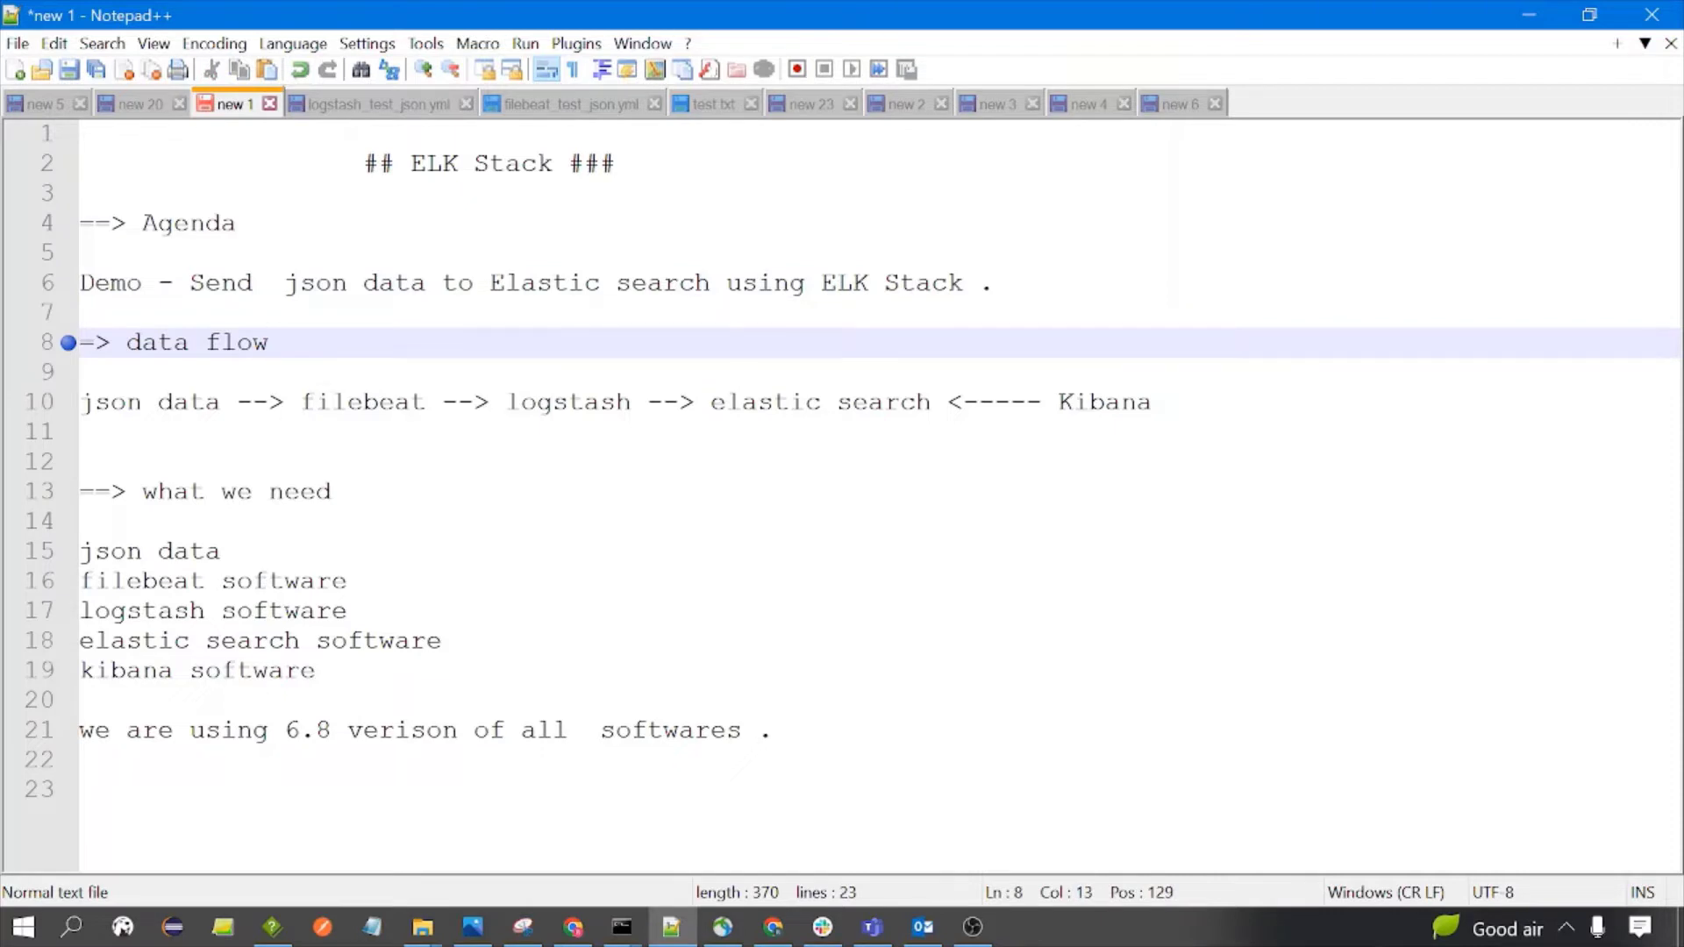
drag(126, 342, 267, 342)
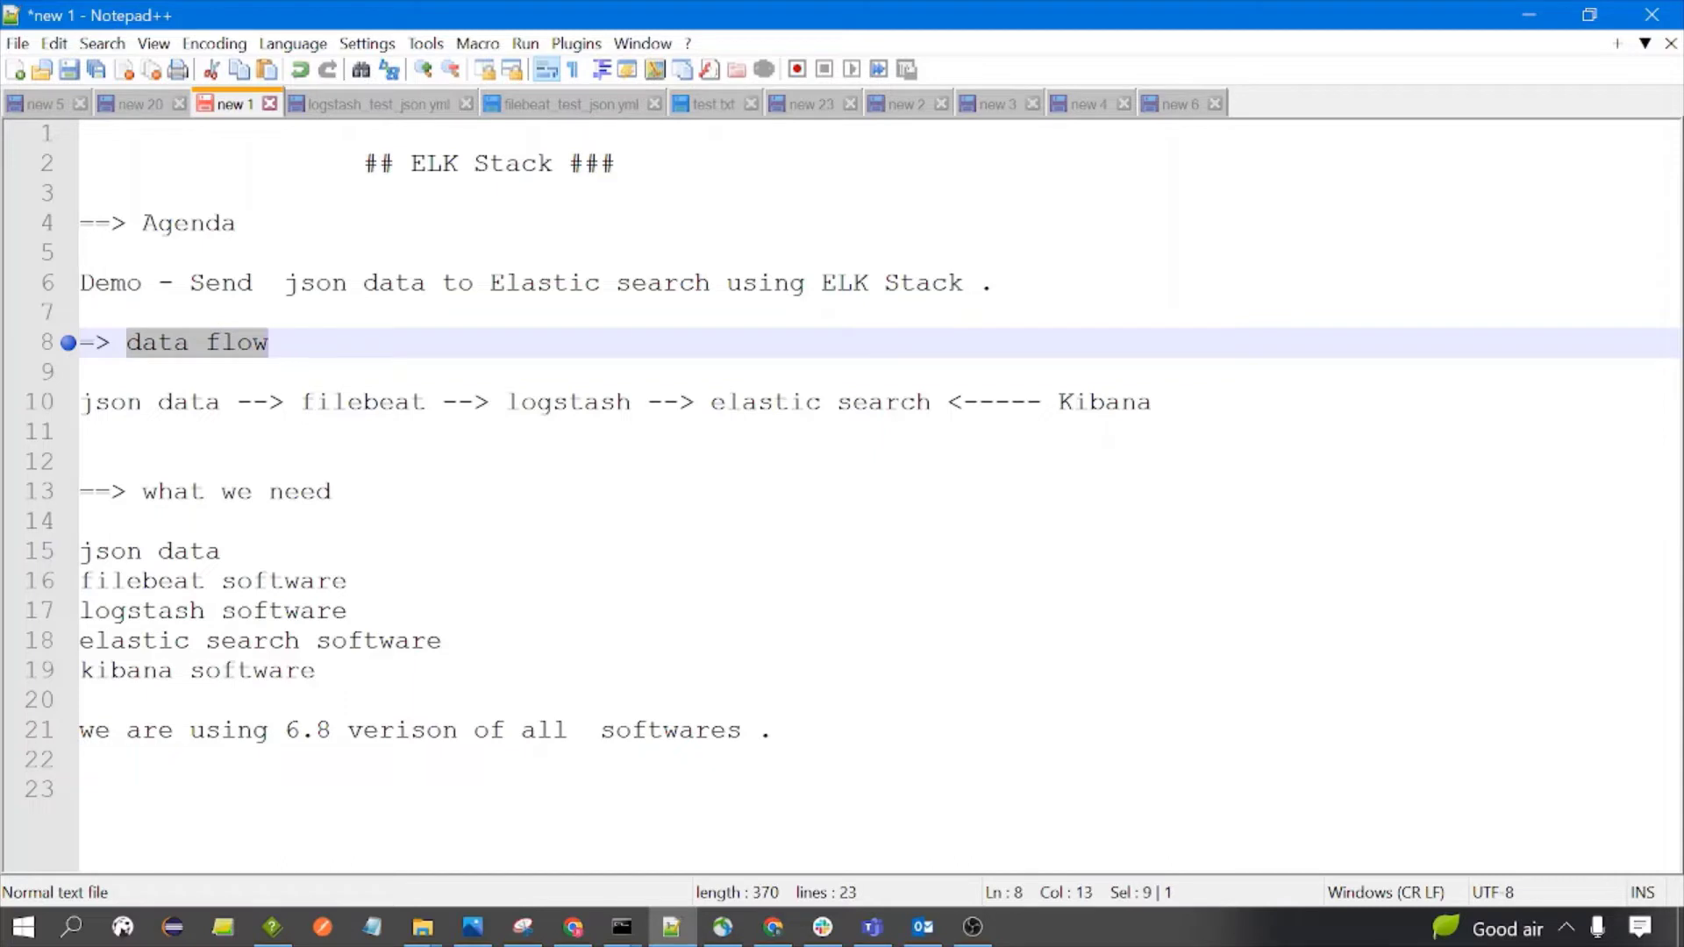
click(93, 401)
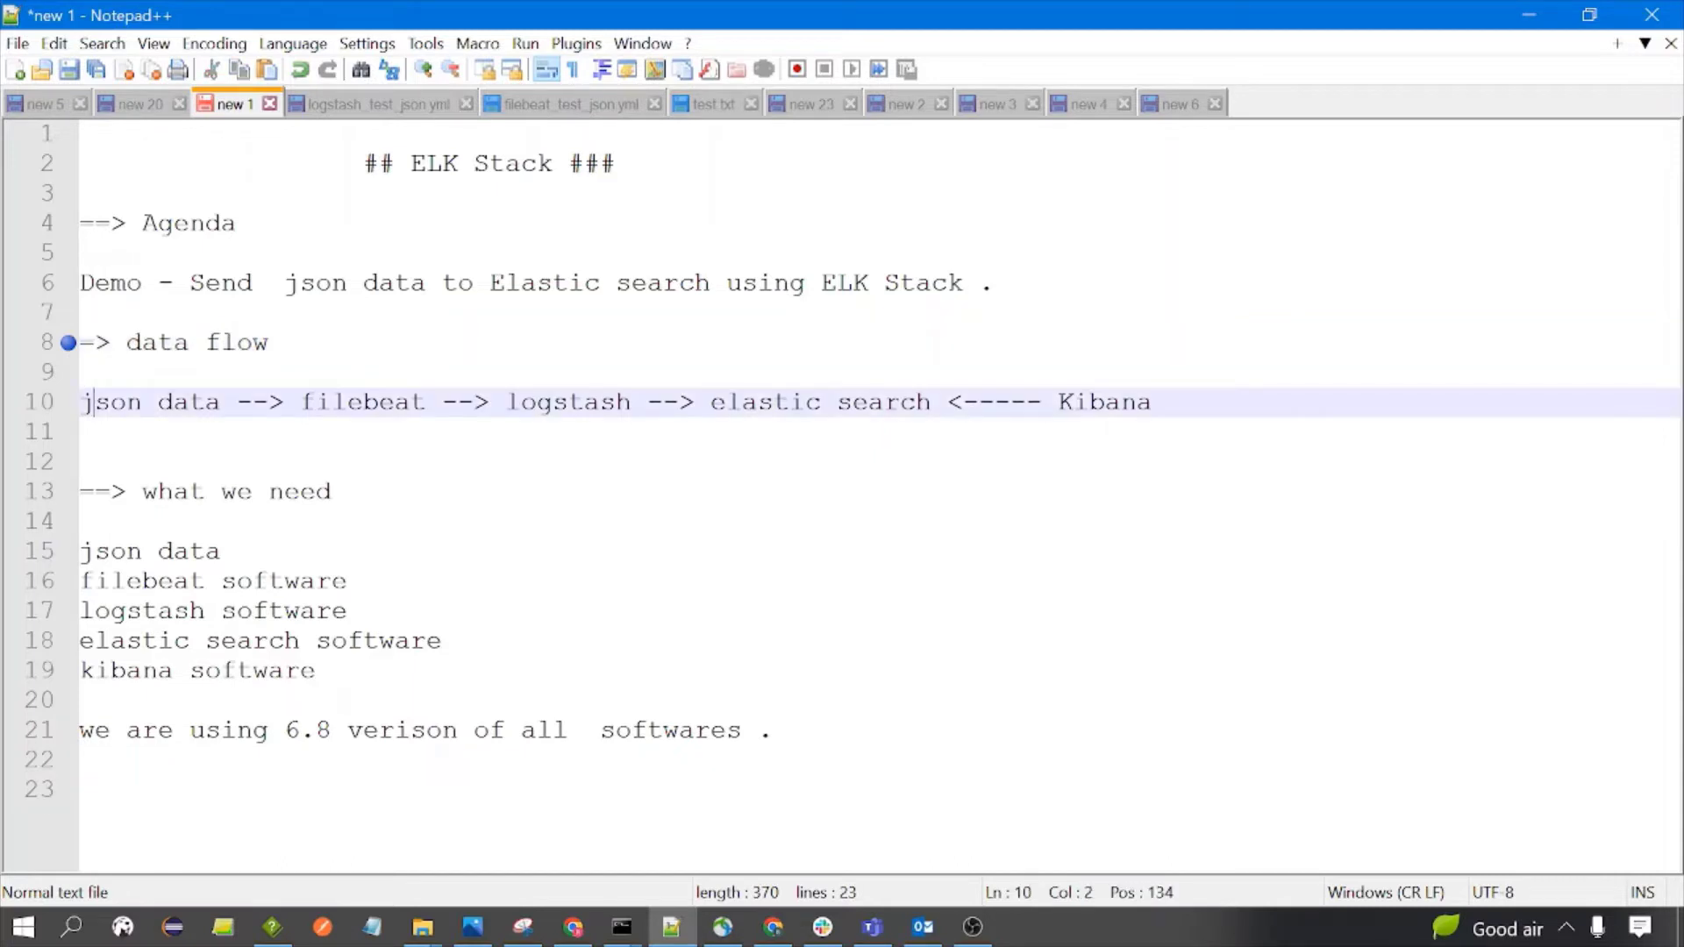
click(80, 432)
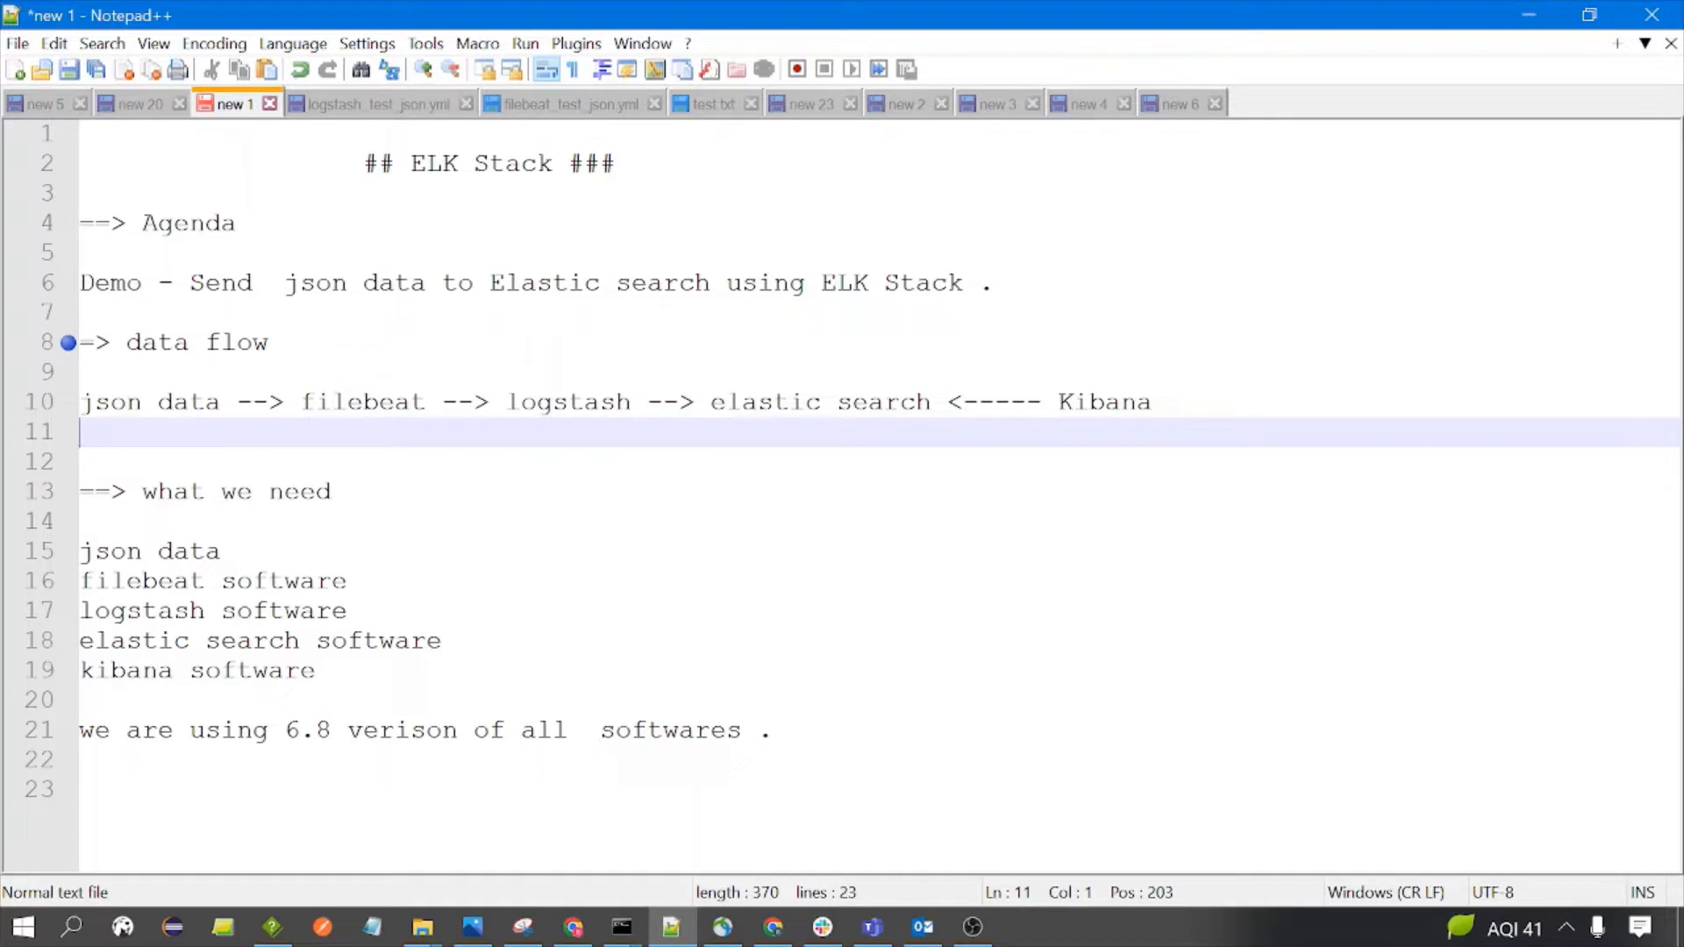
double_click(345, 405)
click(522, 403)
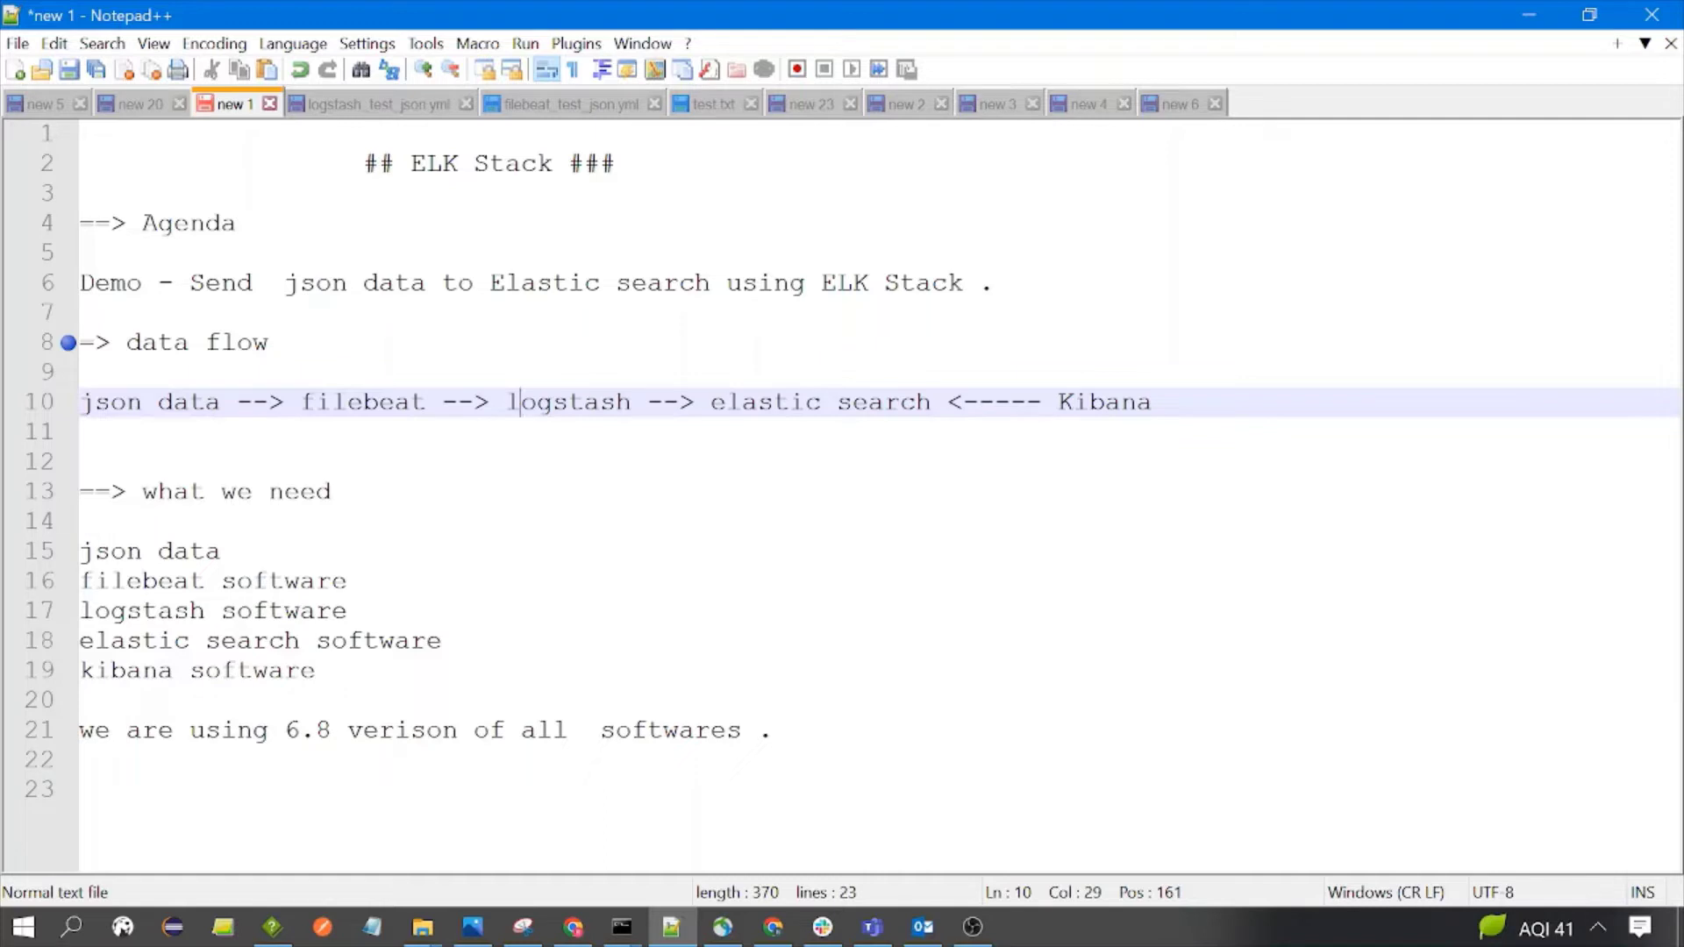
drag(711, 402, 930, 402)
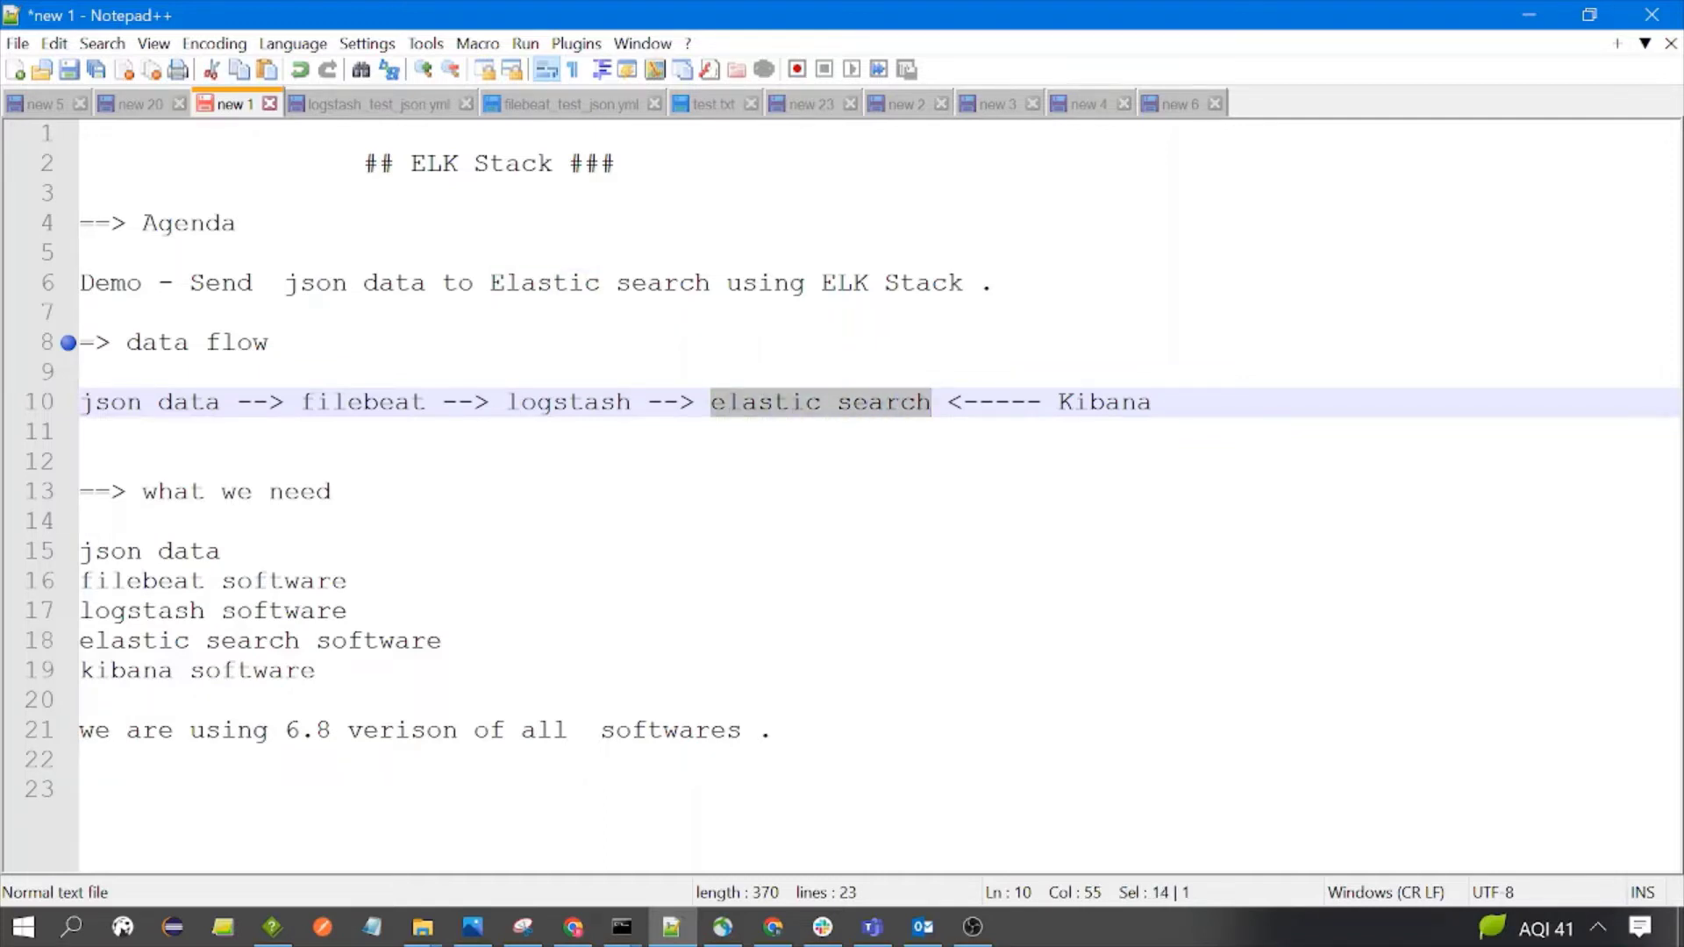
click(81, 432)
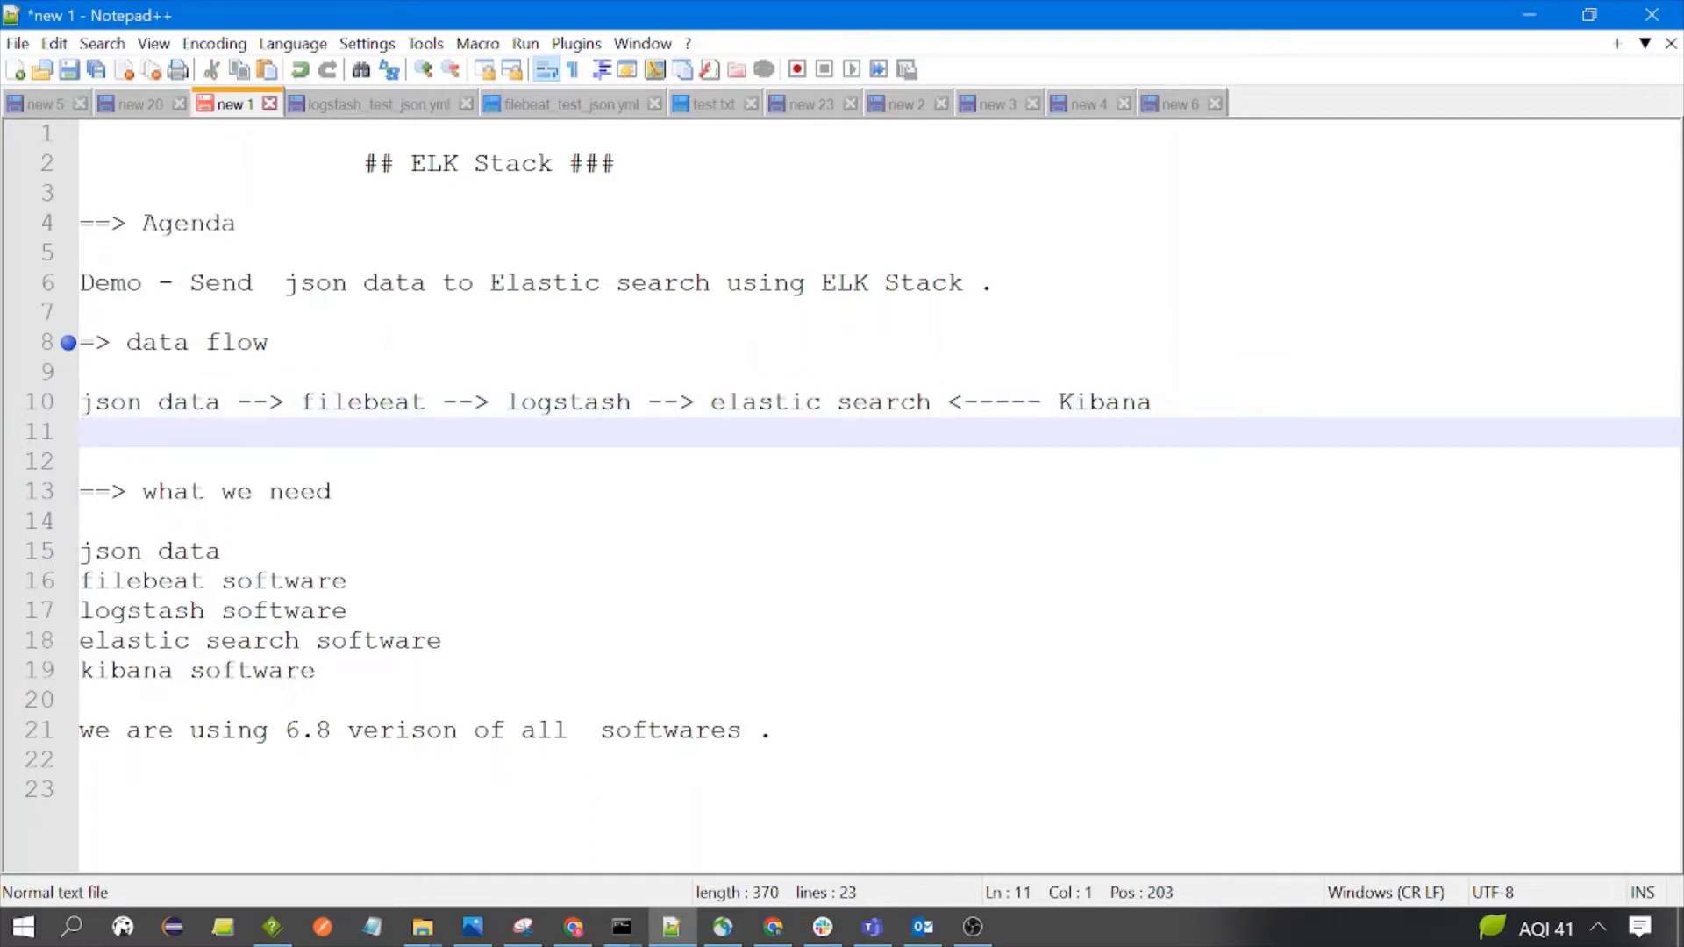
click(81, 461)
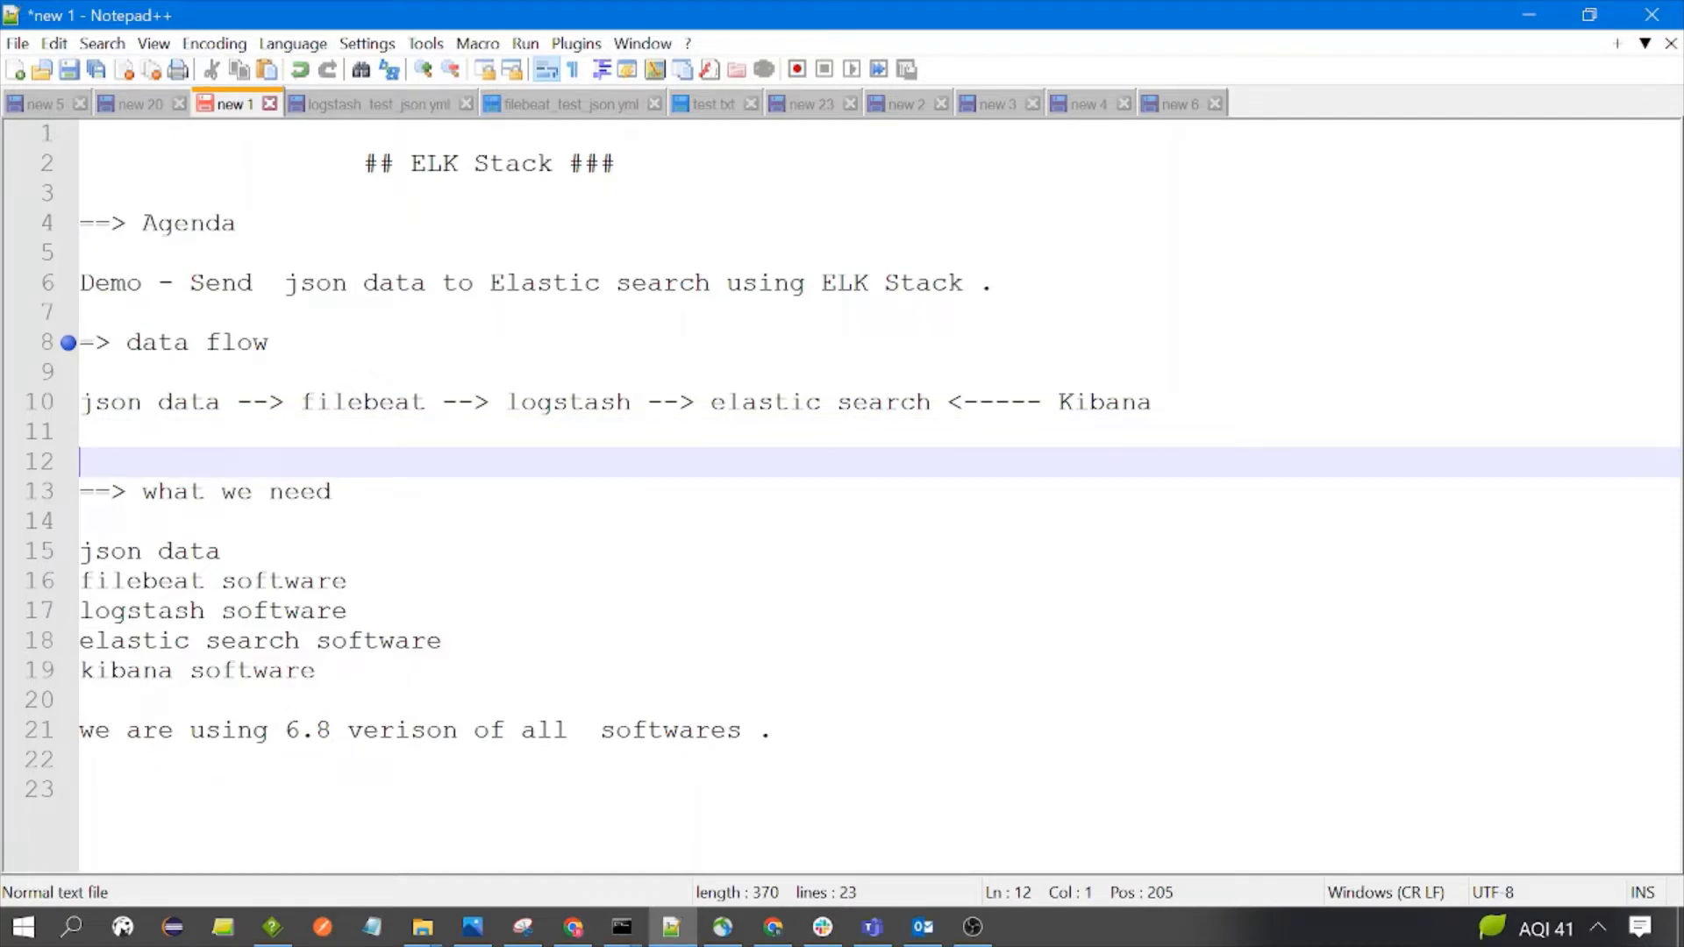
- Go through the "what we need" list in the notes, from json data to the filebeat, logstash, elastic search and kibana software
drag(220, 550, 81, 551)
click(315, 581)
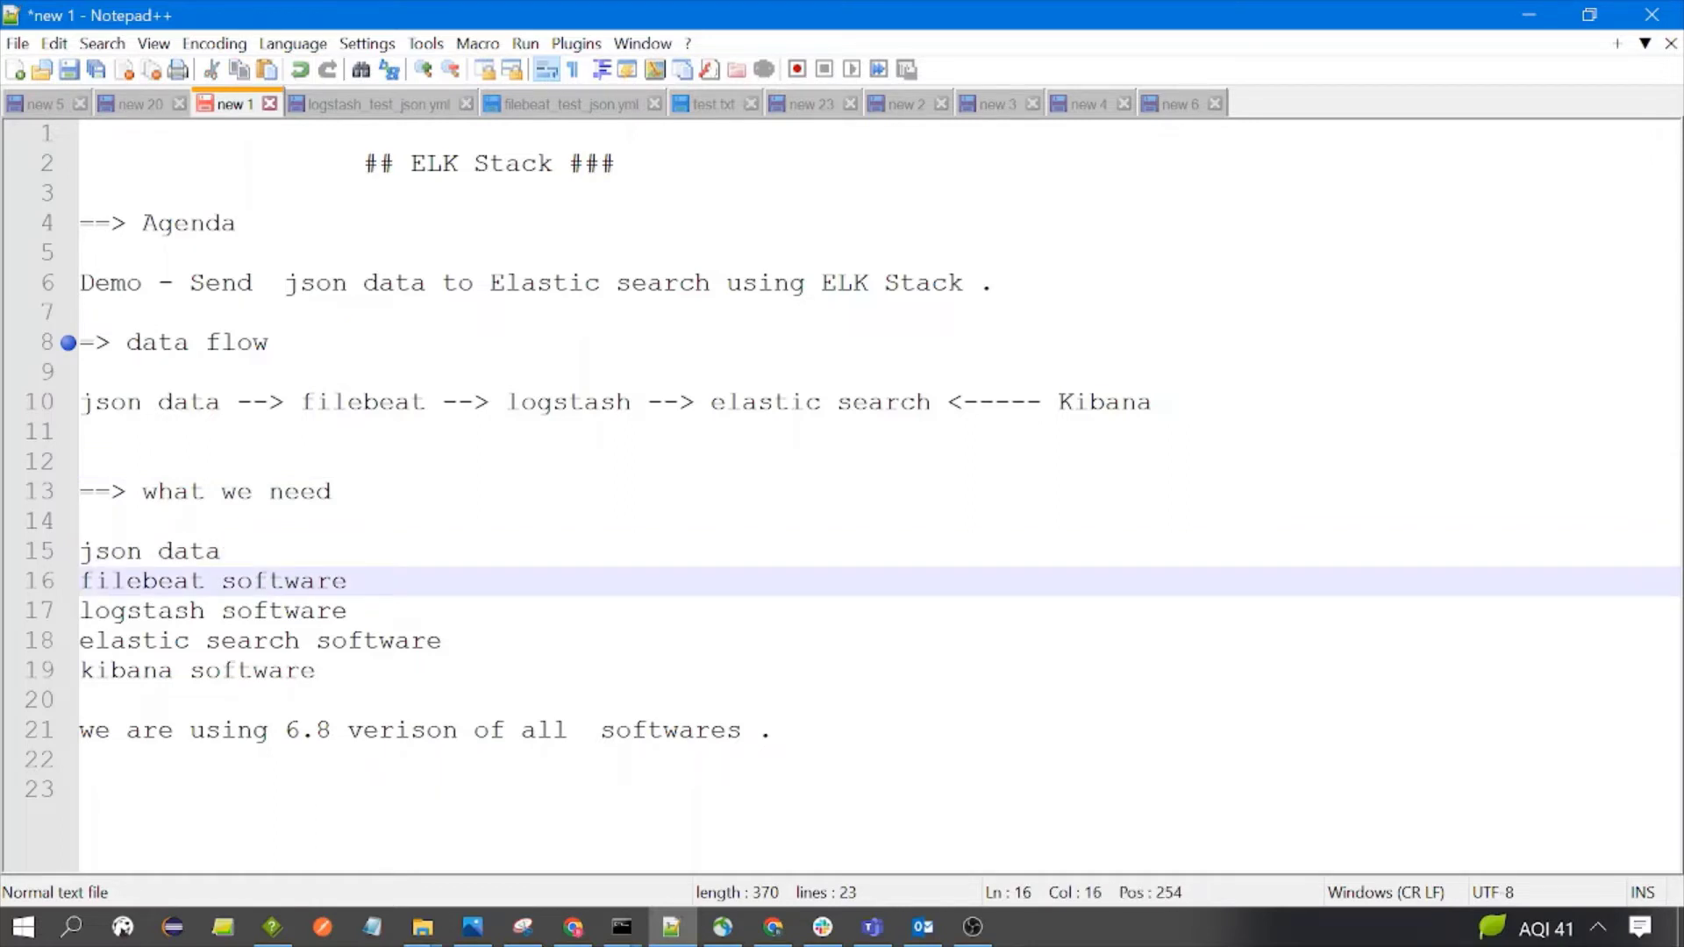
drag(348, 580, 81, 580)
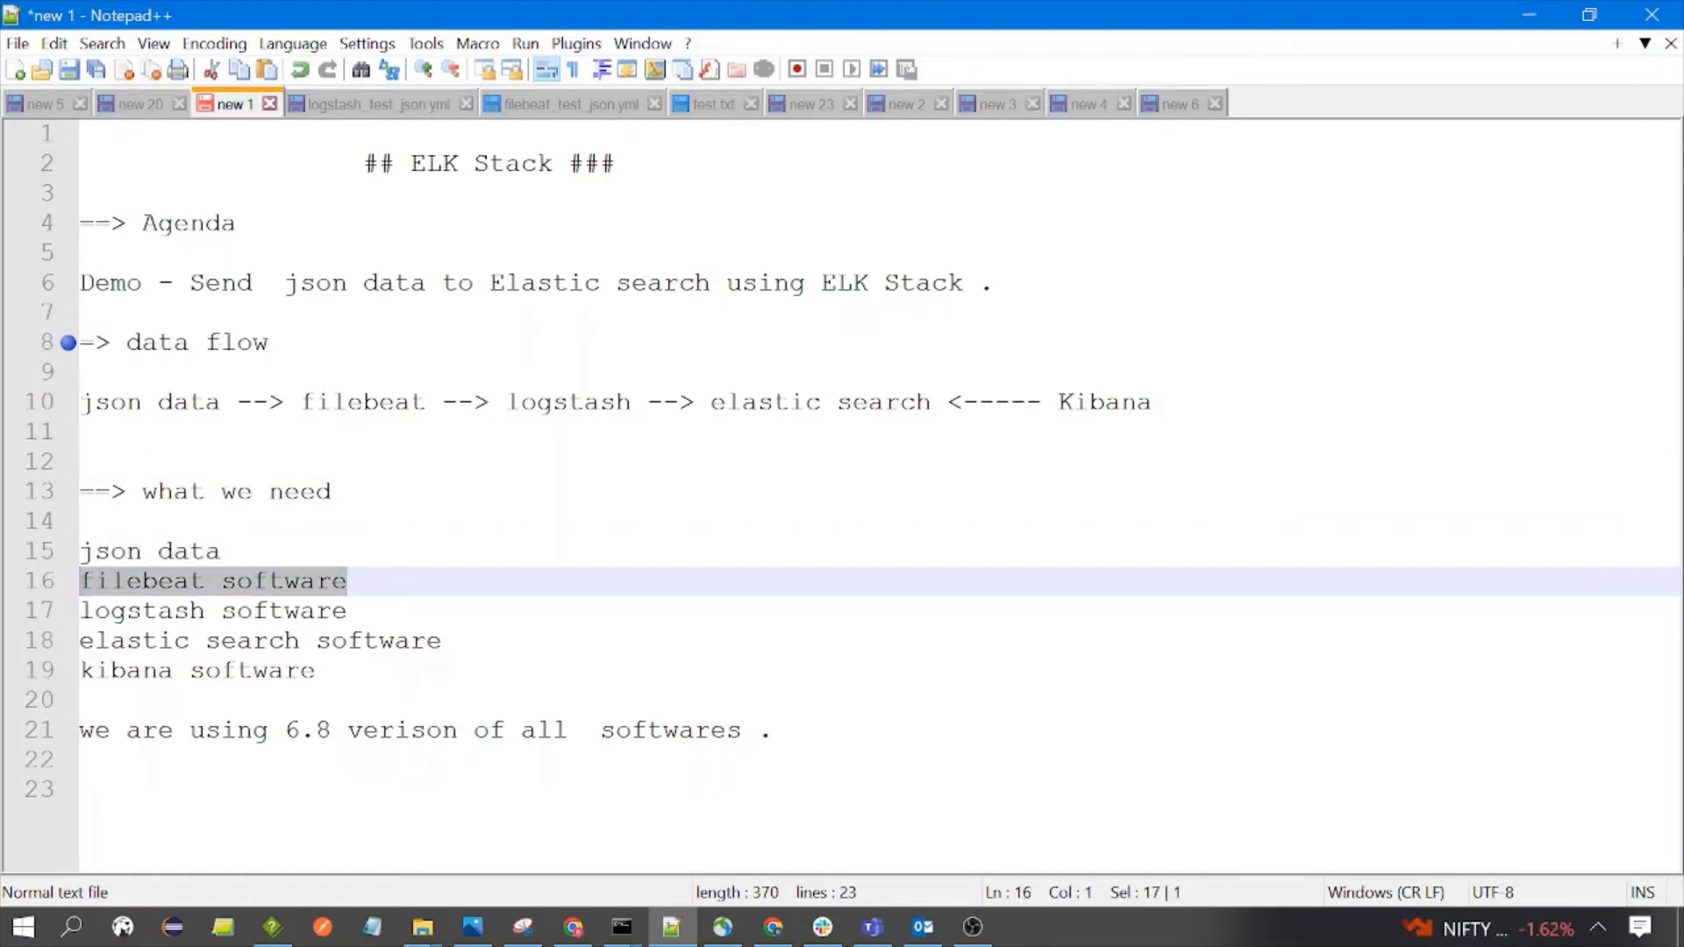
drag(347, 610, 81, 611)
drag(441, 641, 80, 641)
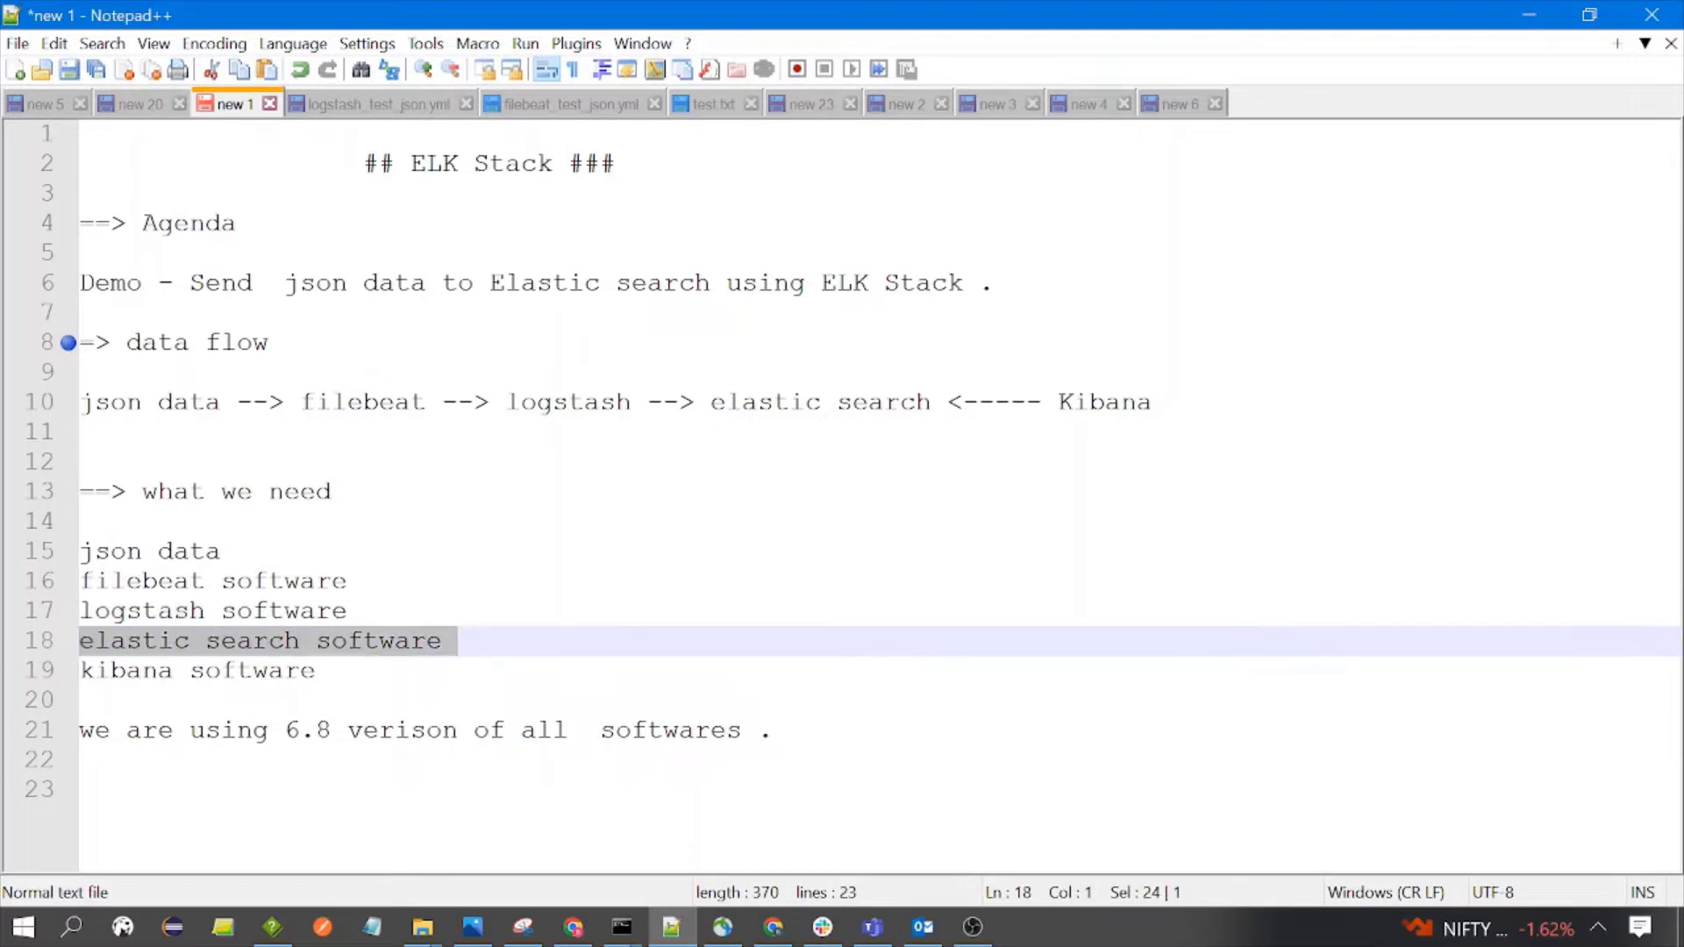
drag(315, 670, 80, 670)
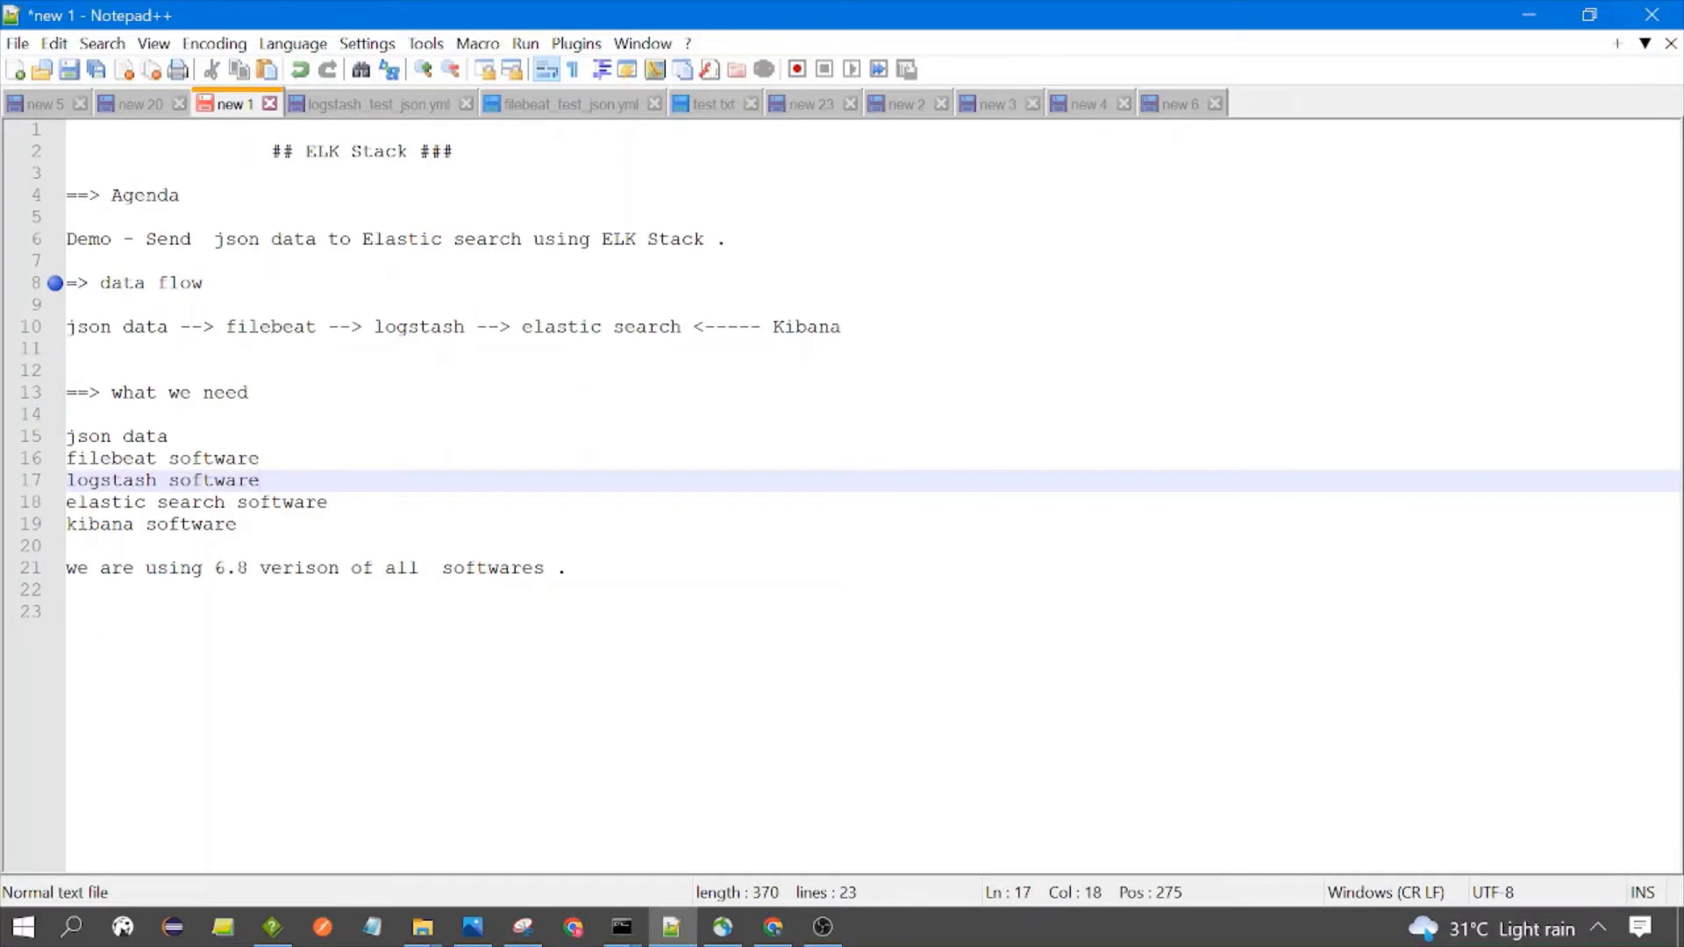
drag(263, 524, 67, 458)
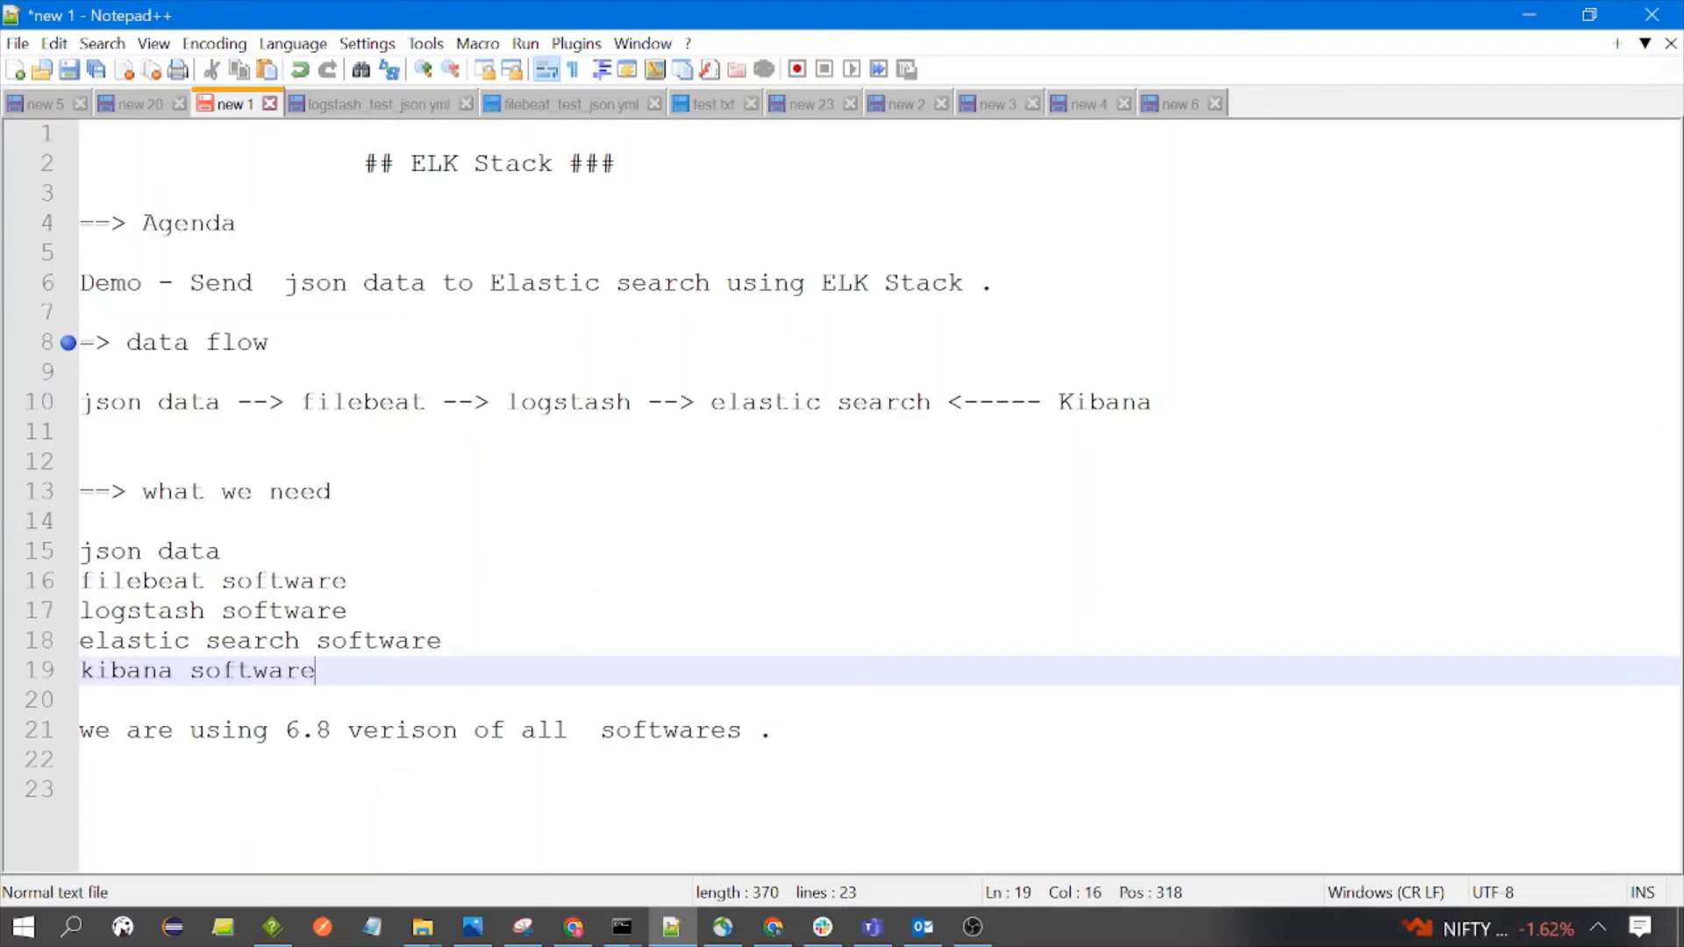
drag(220, 551, 80, 551)
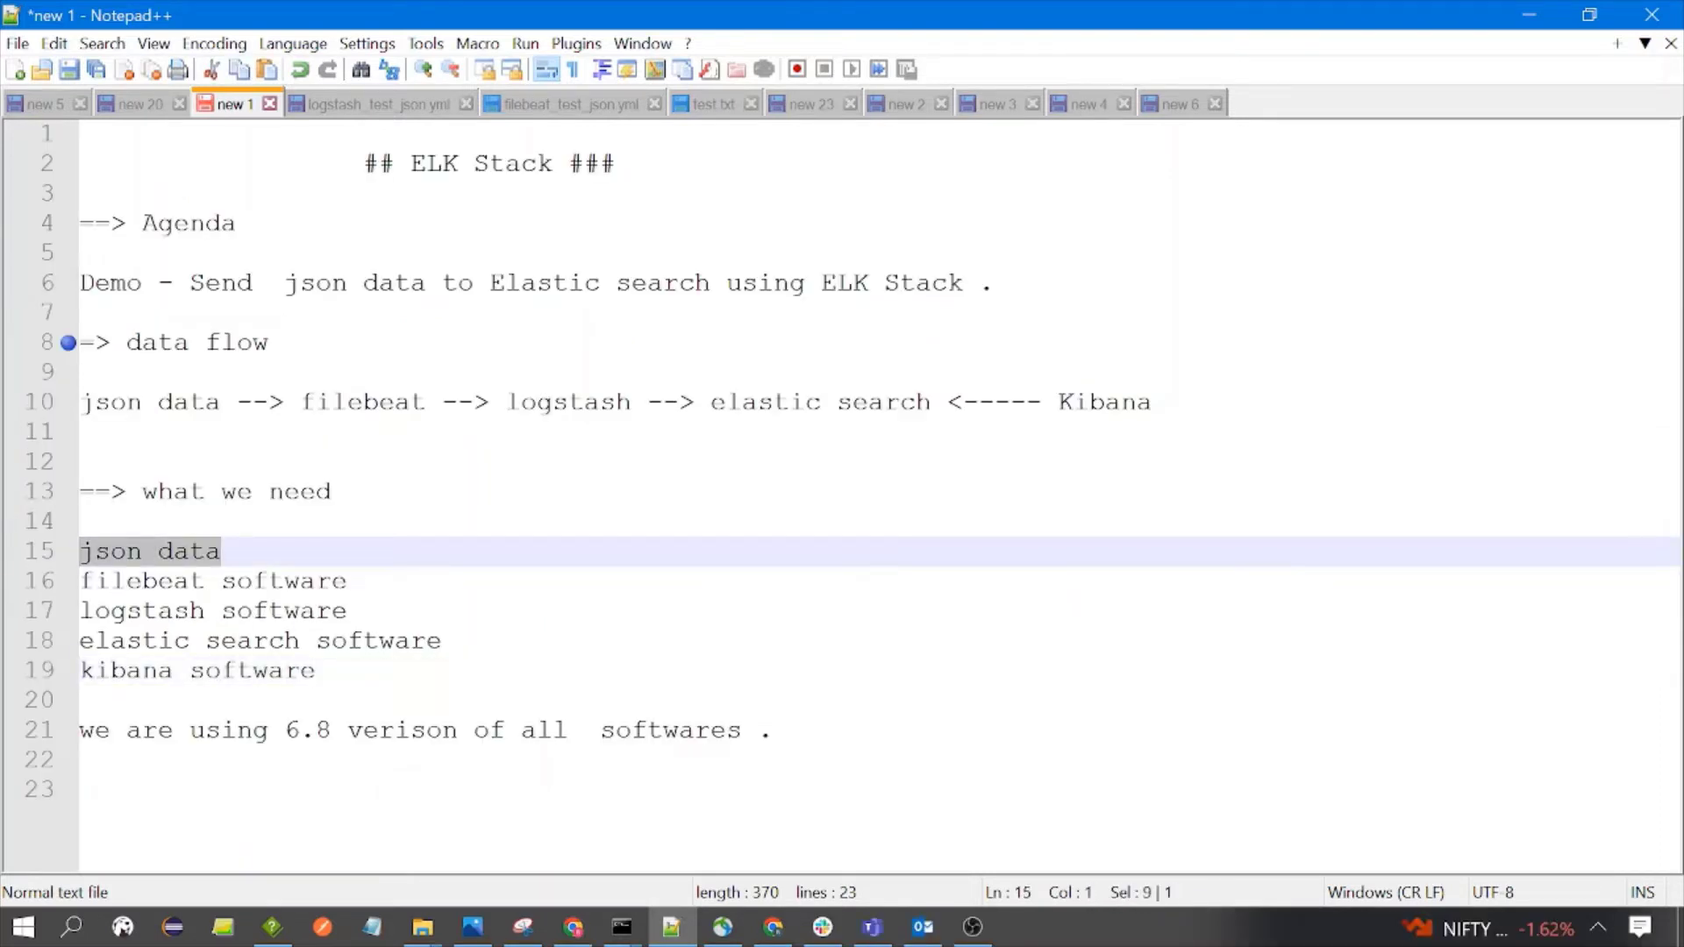
- Open test.txt and examine the structure of its JSON records, starting with the first line
click(712, 105)
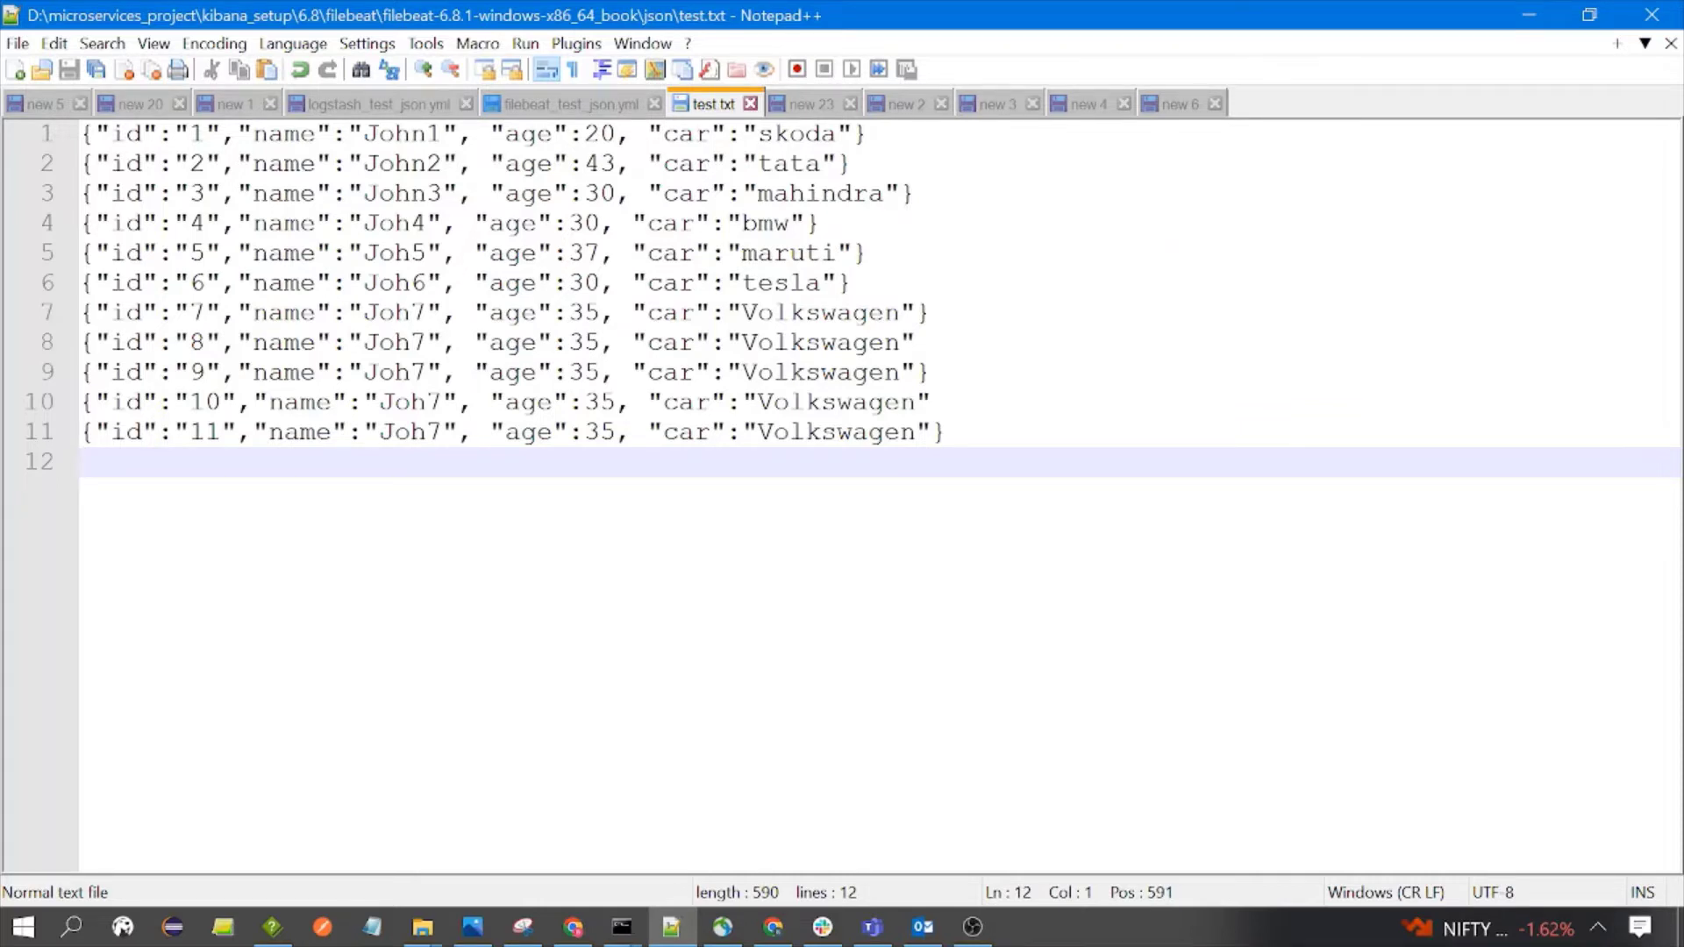
click(868, 134)
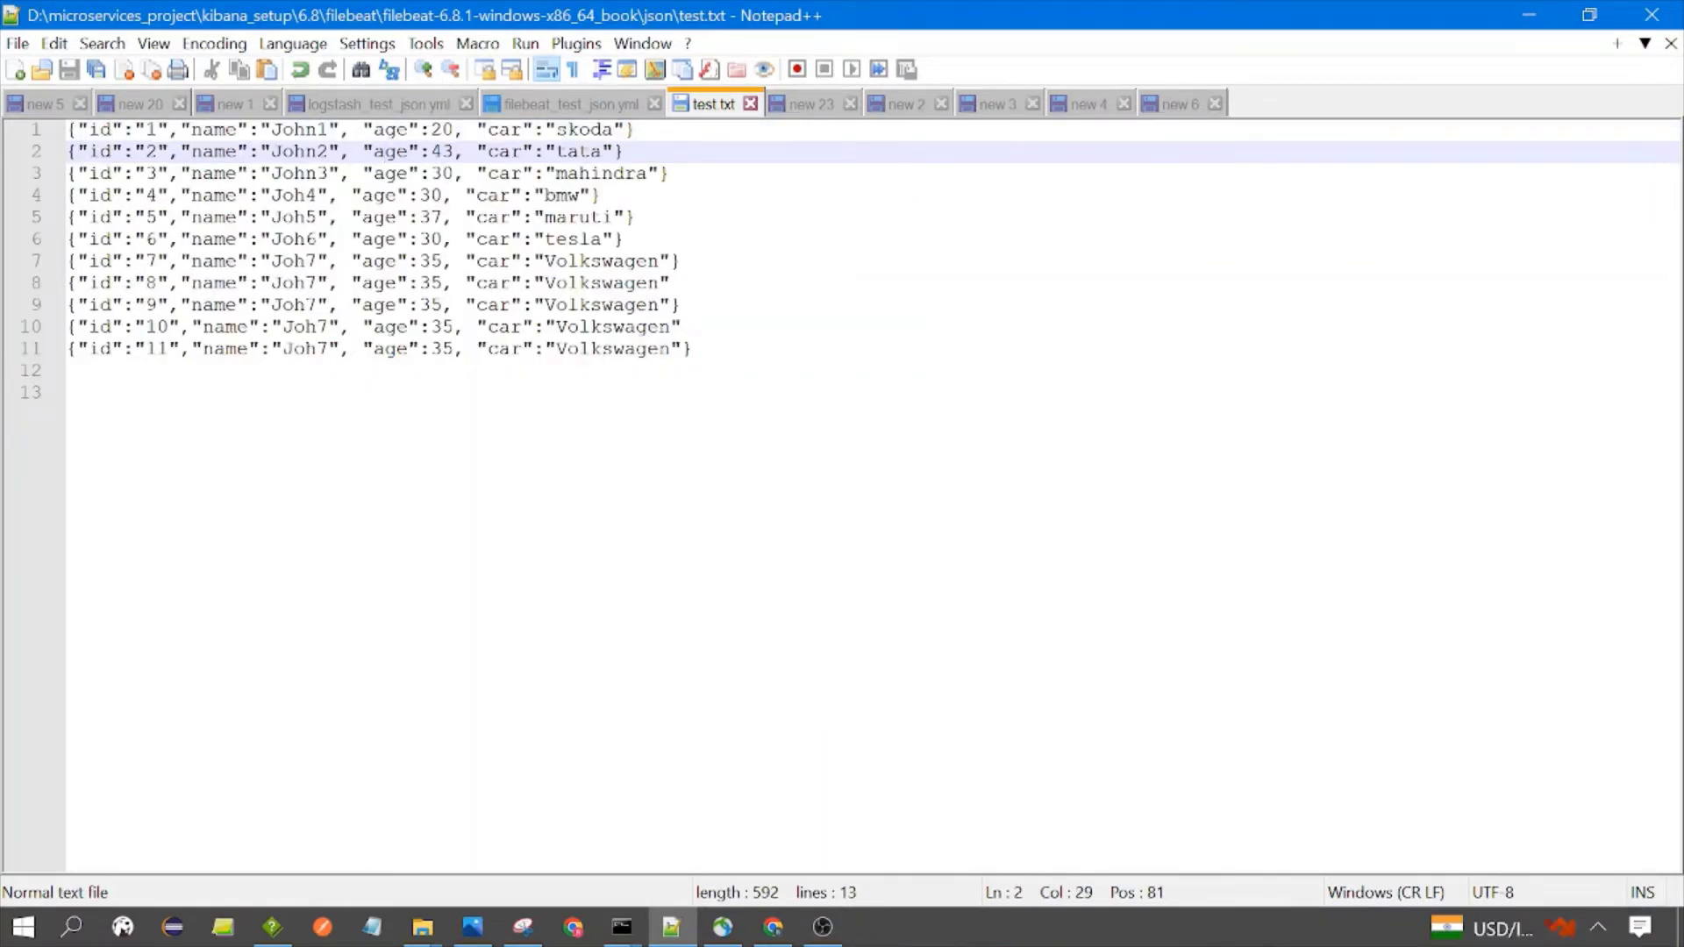
drag(639, 131, 66, 131)
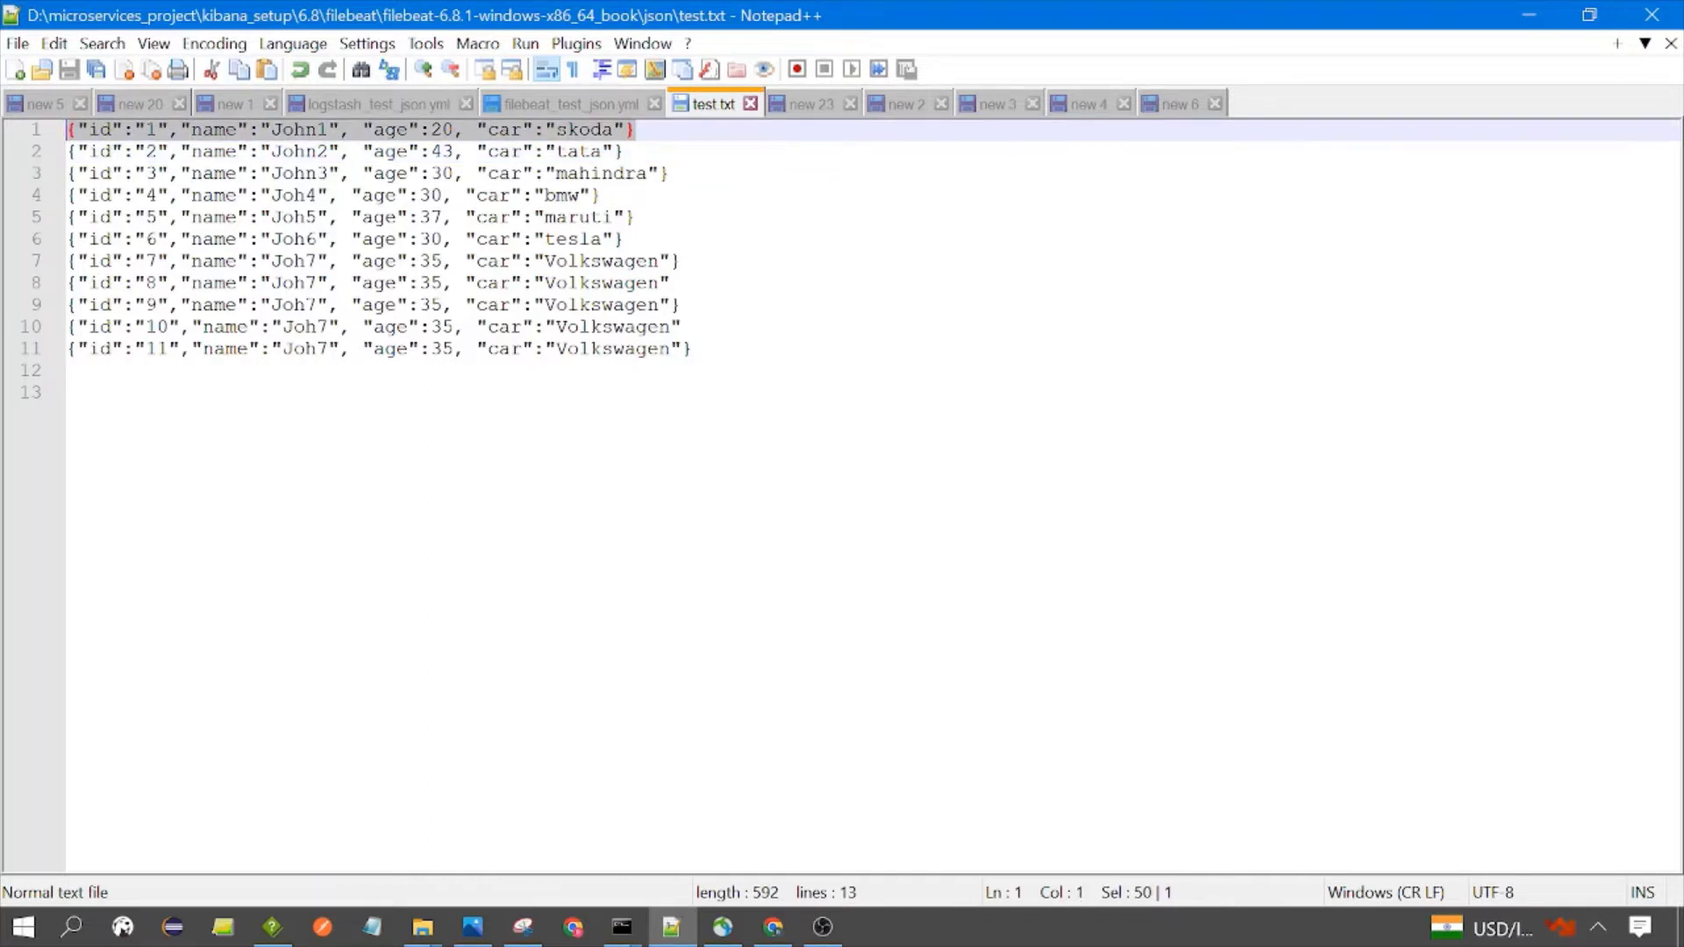
click(637, 129)
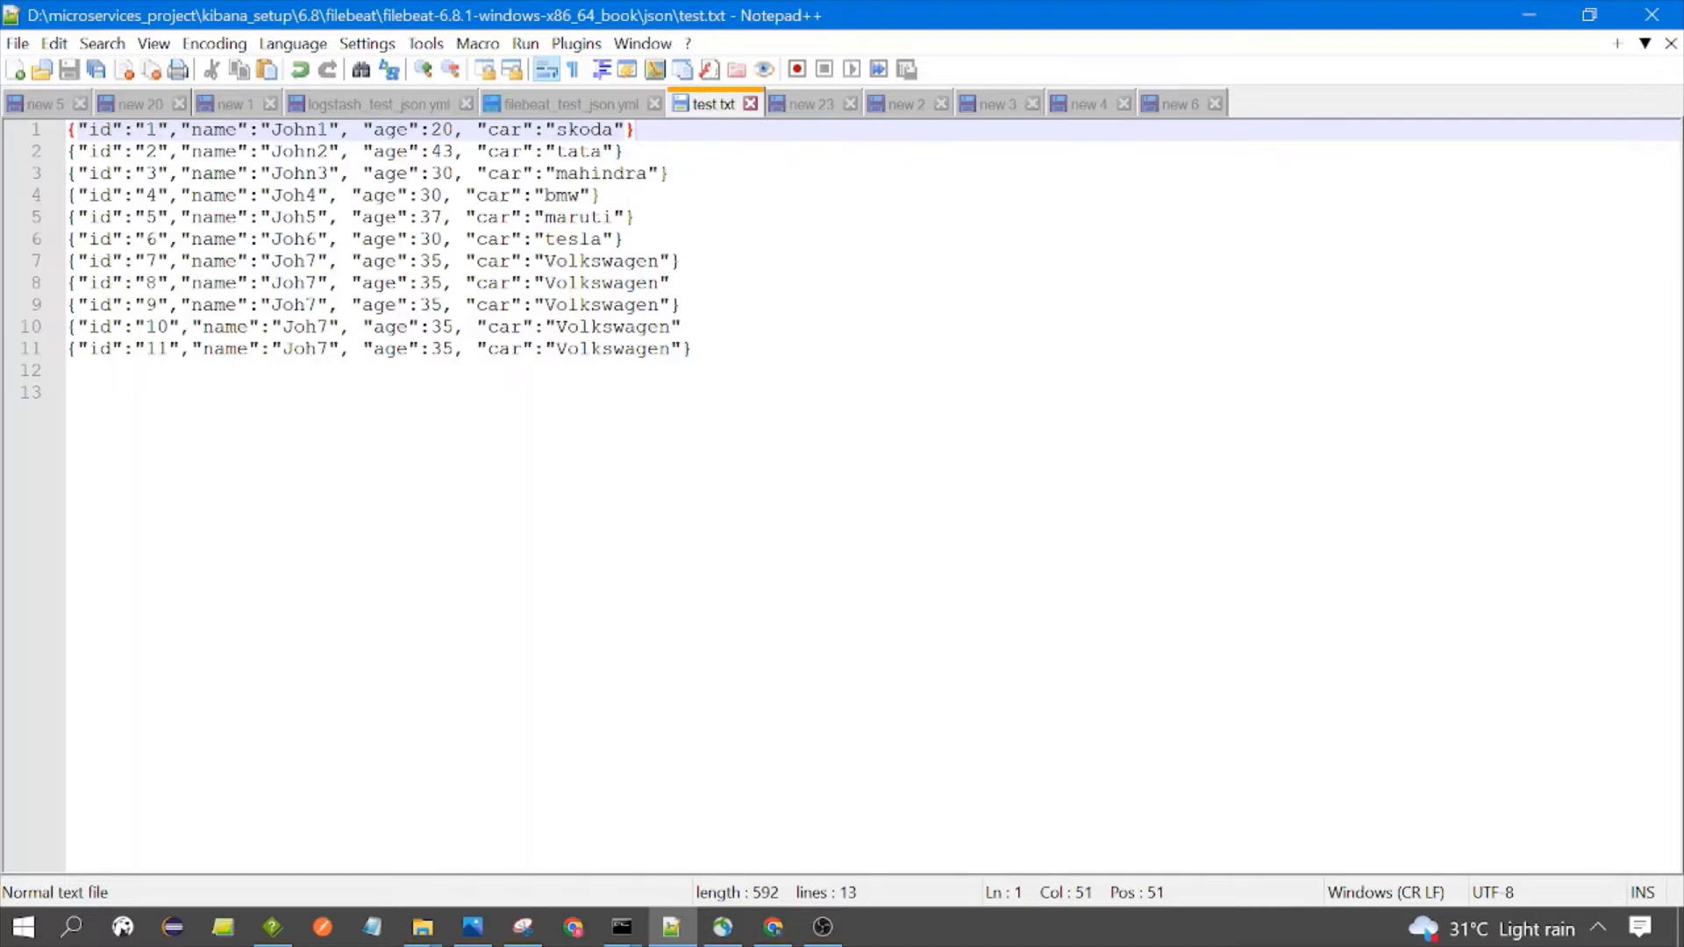
drag(702, 348, 67, 129)
click(67, 393)
drag(702, 349, 67, 129)
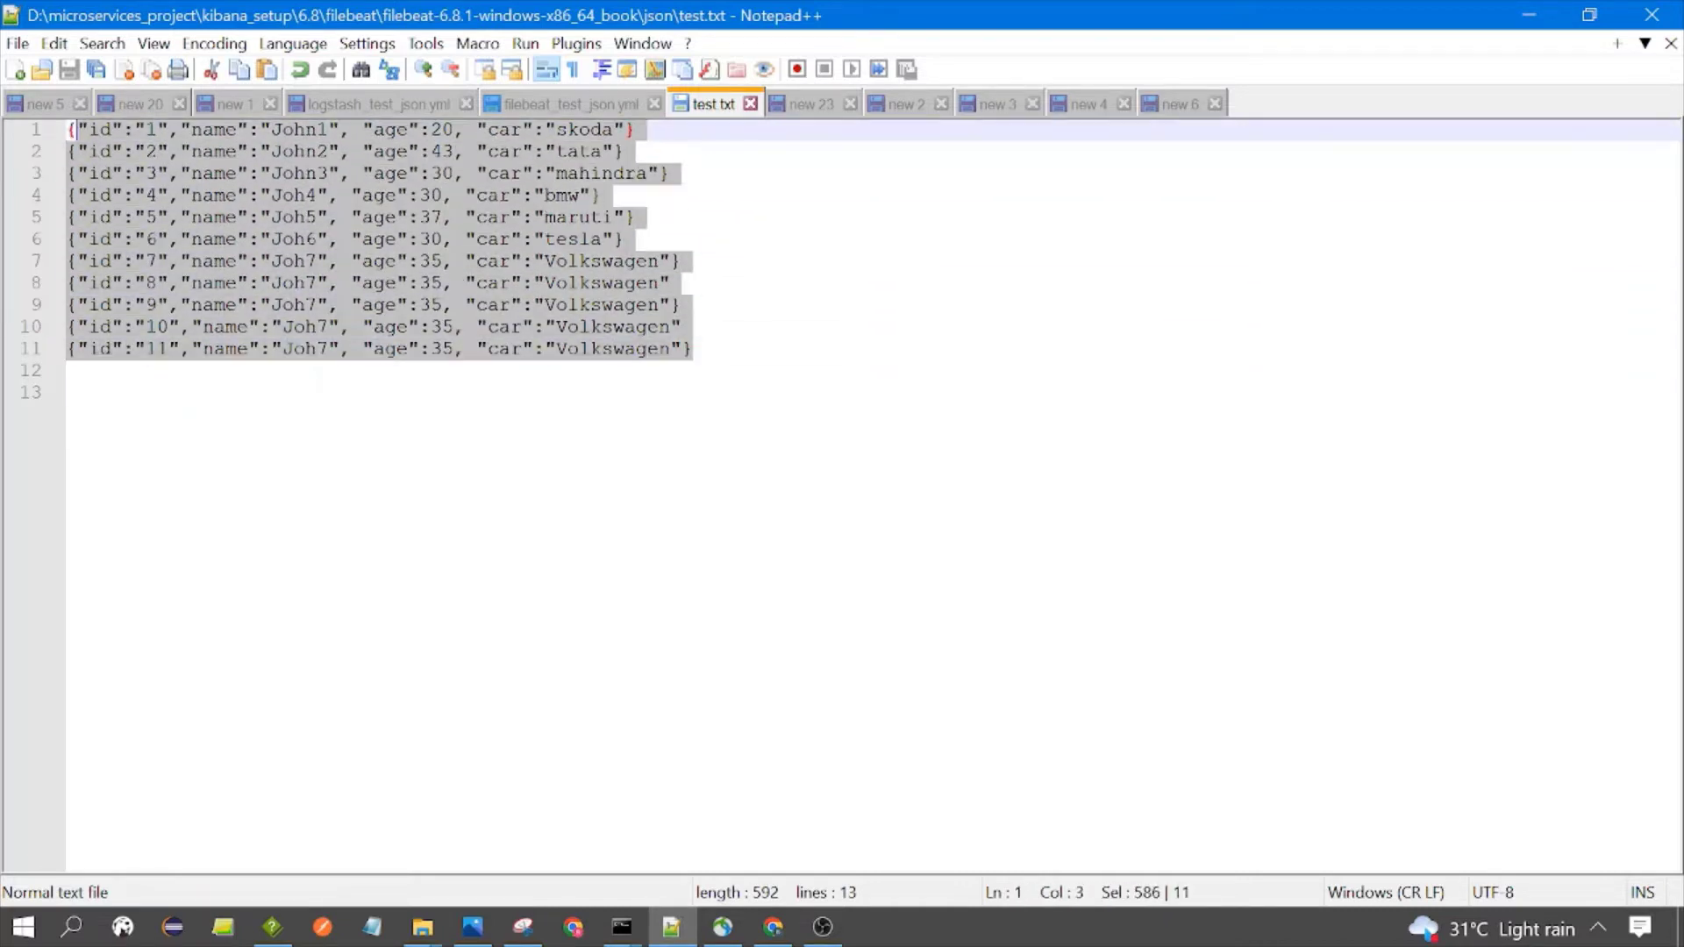
click(440, 393)
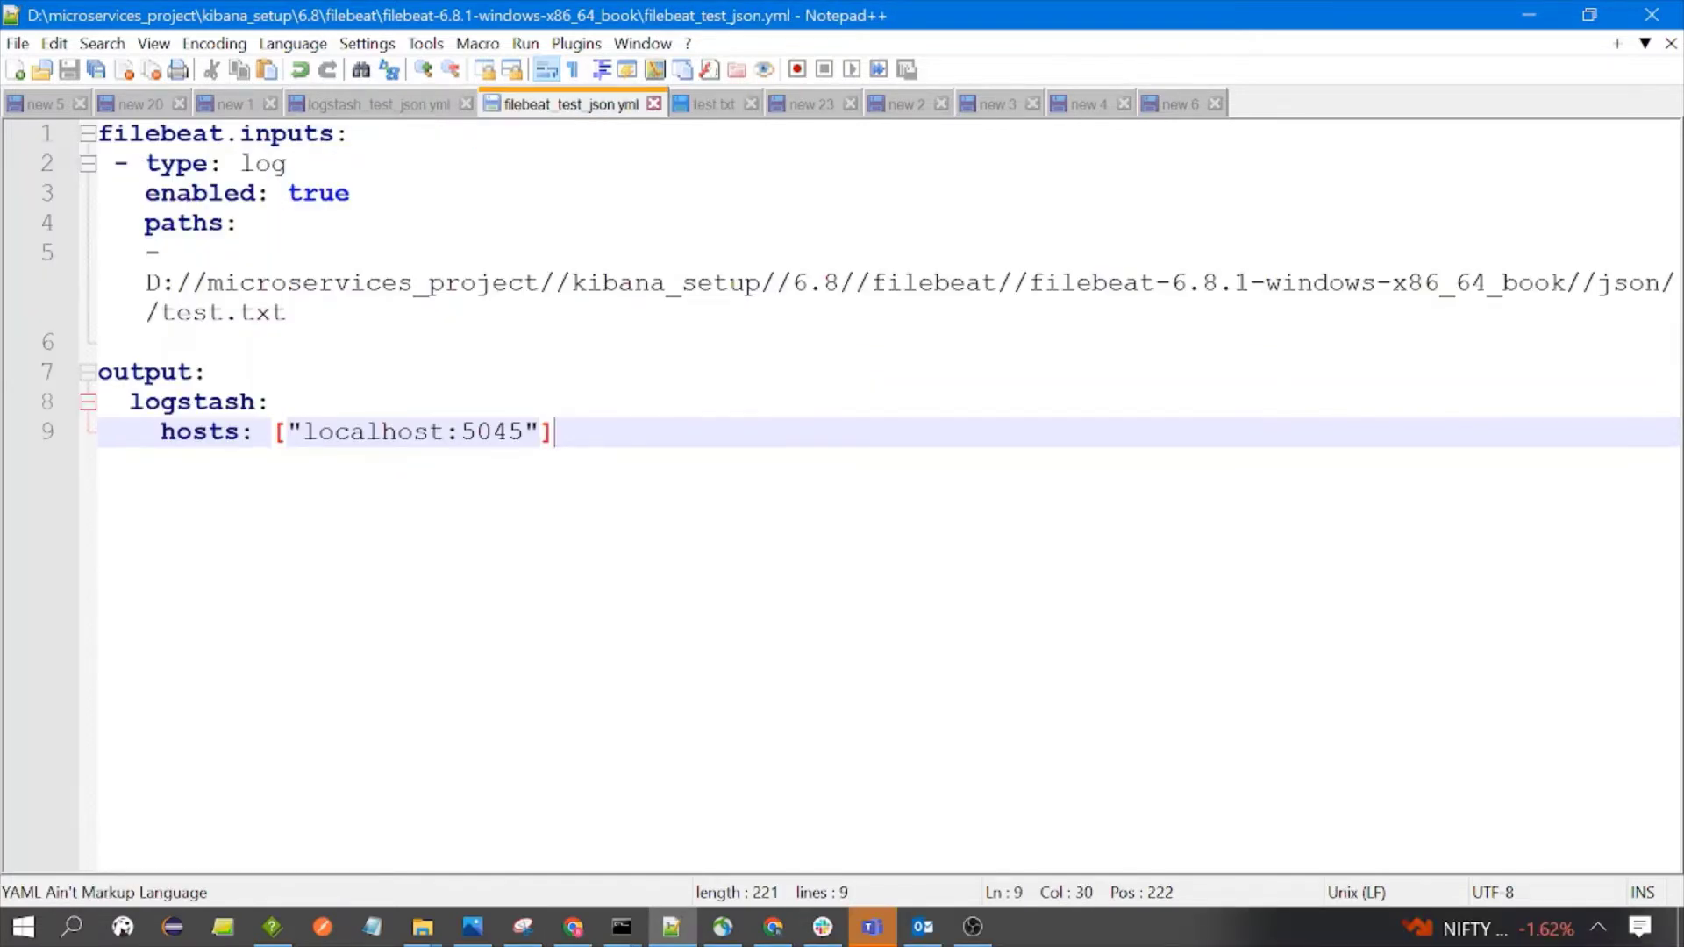
- Examine the log input type, the test.txt path and the logstash output host and port in filebeat_test_json.yml
drag(146, 282, 286, 312)
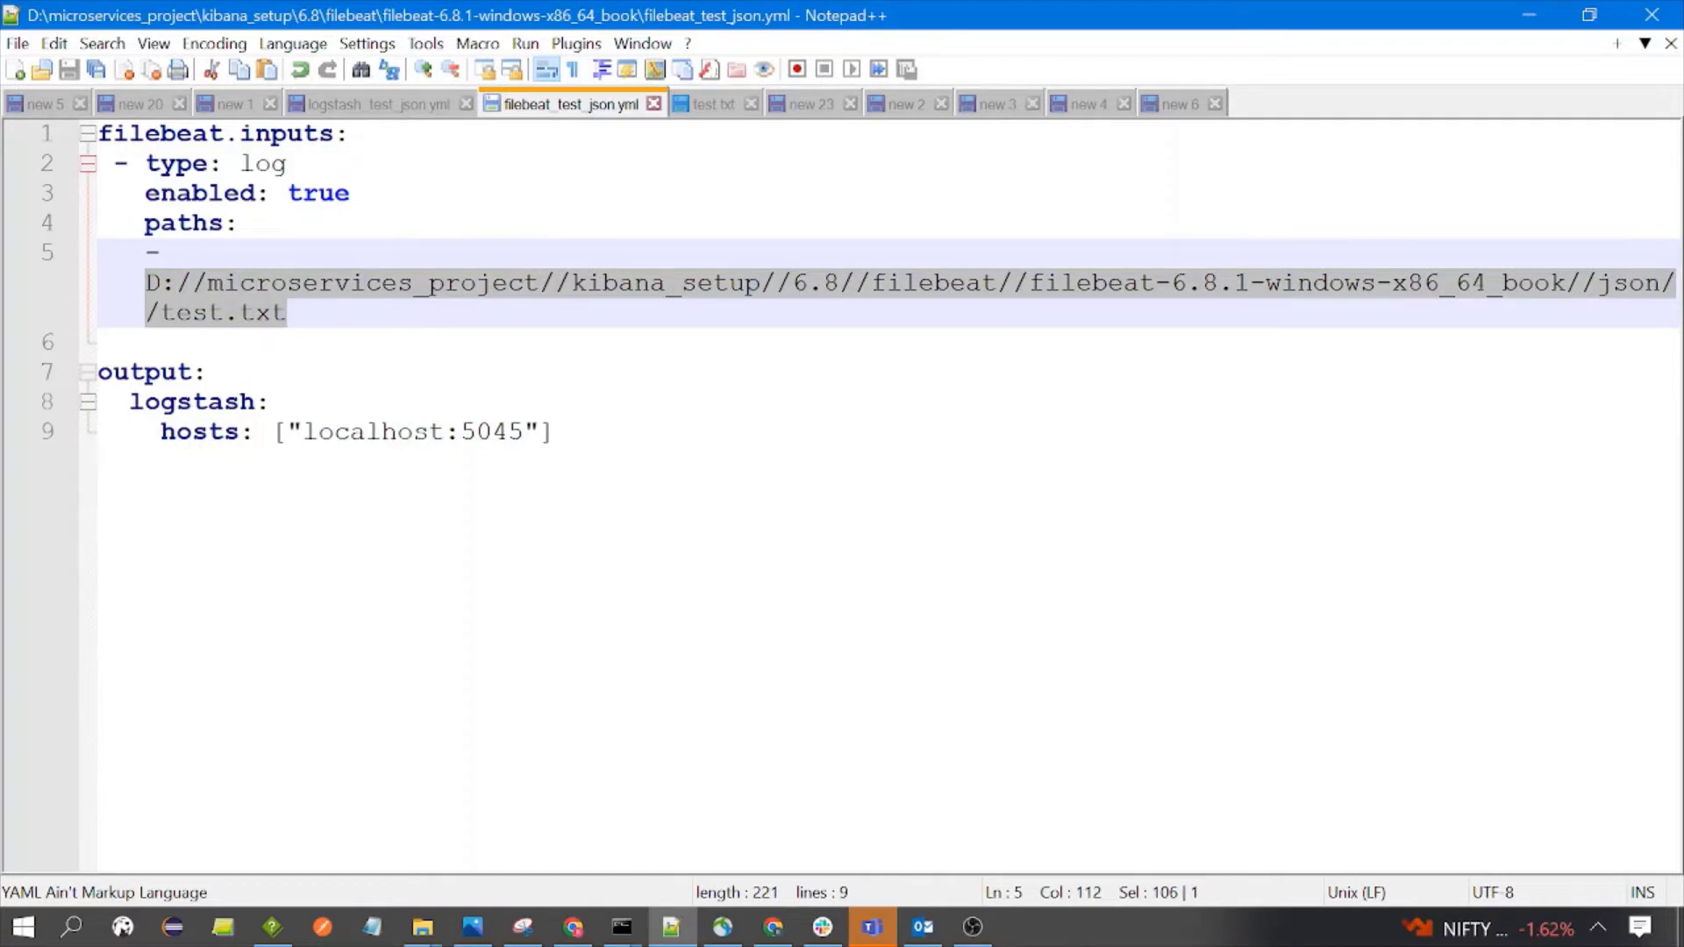
double_click(271, 167)
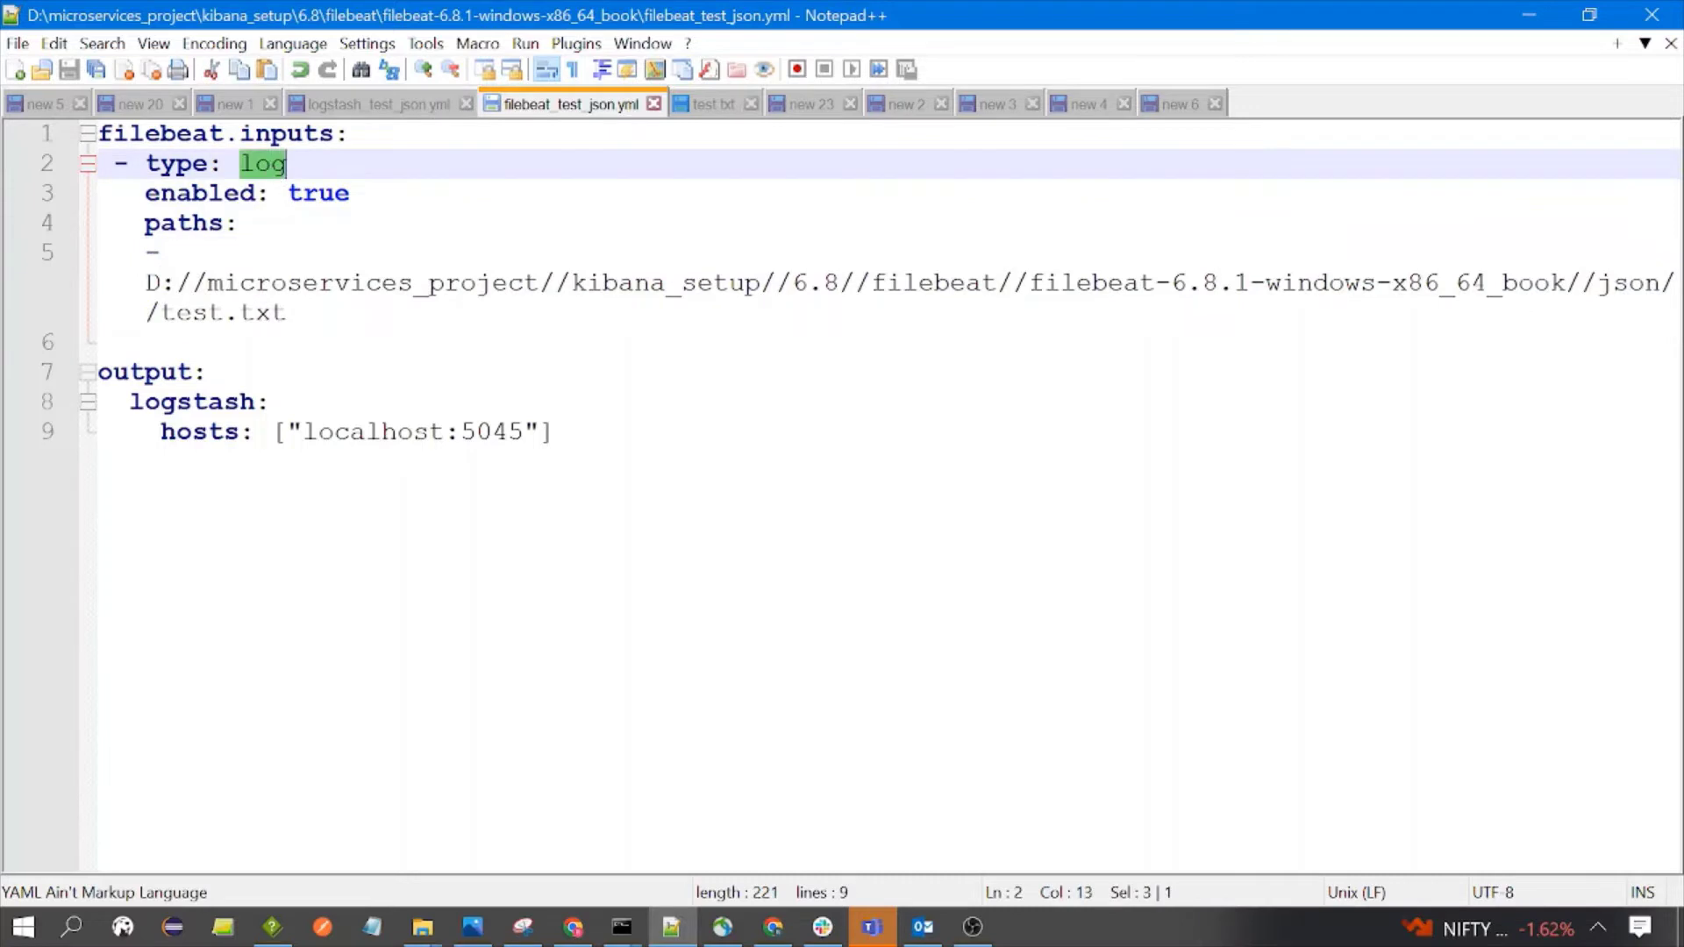
click(286, 312)
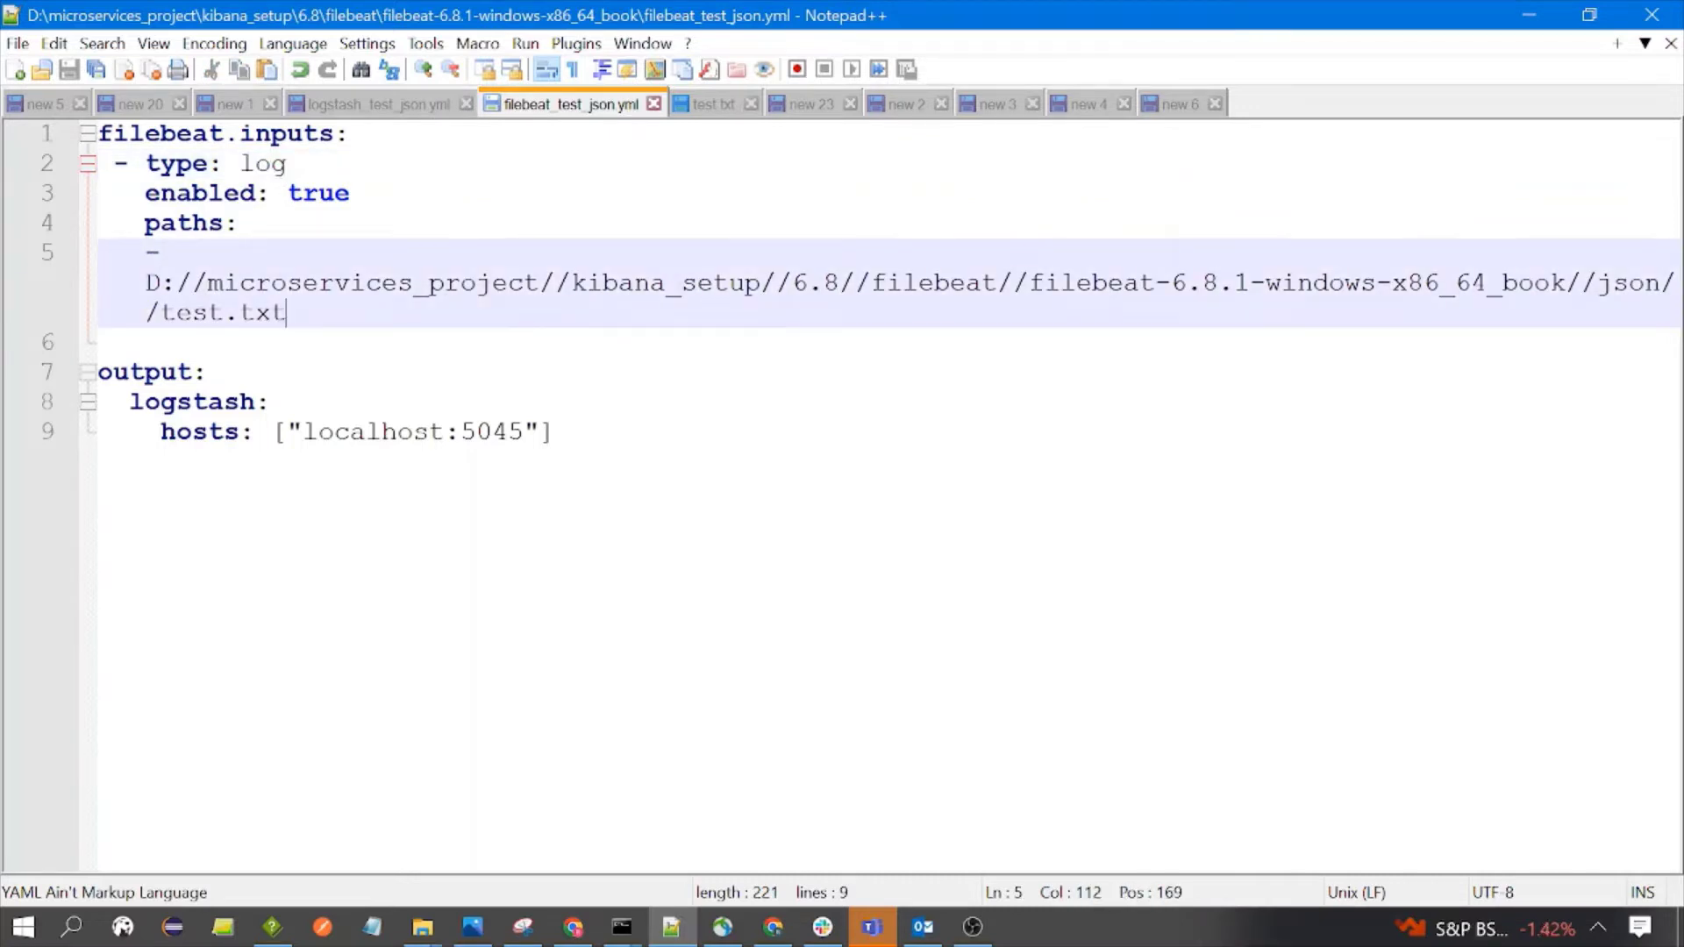
click(175, 402)
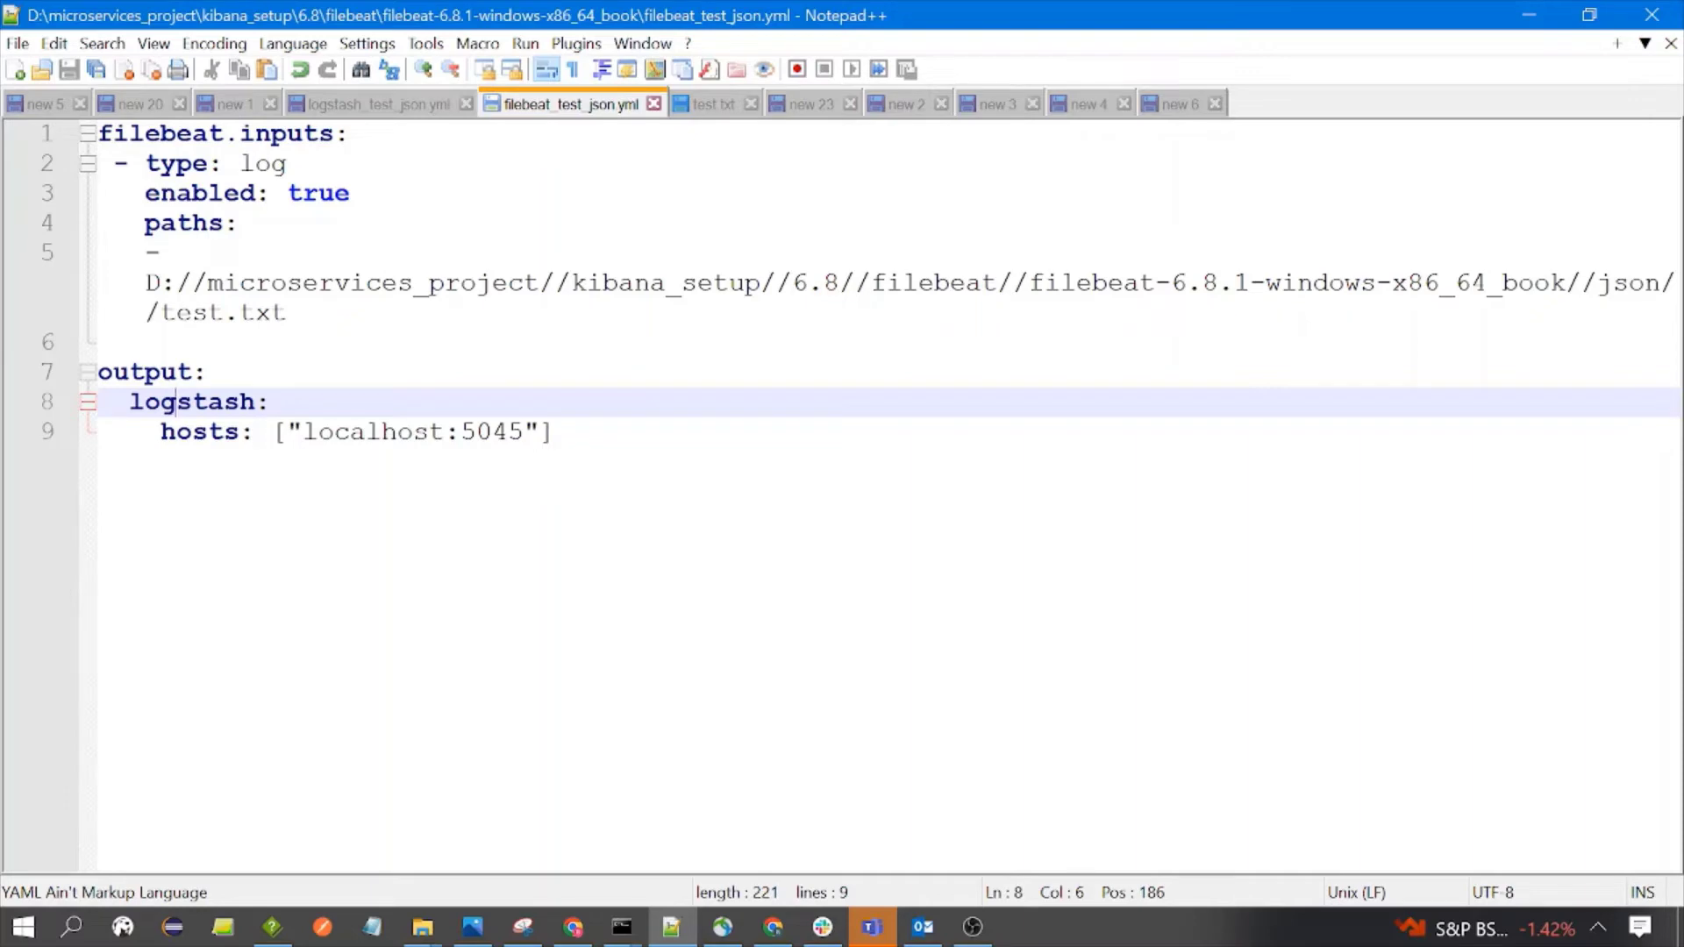
double_click(492, 431)
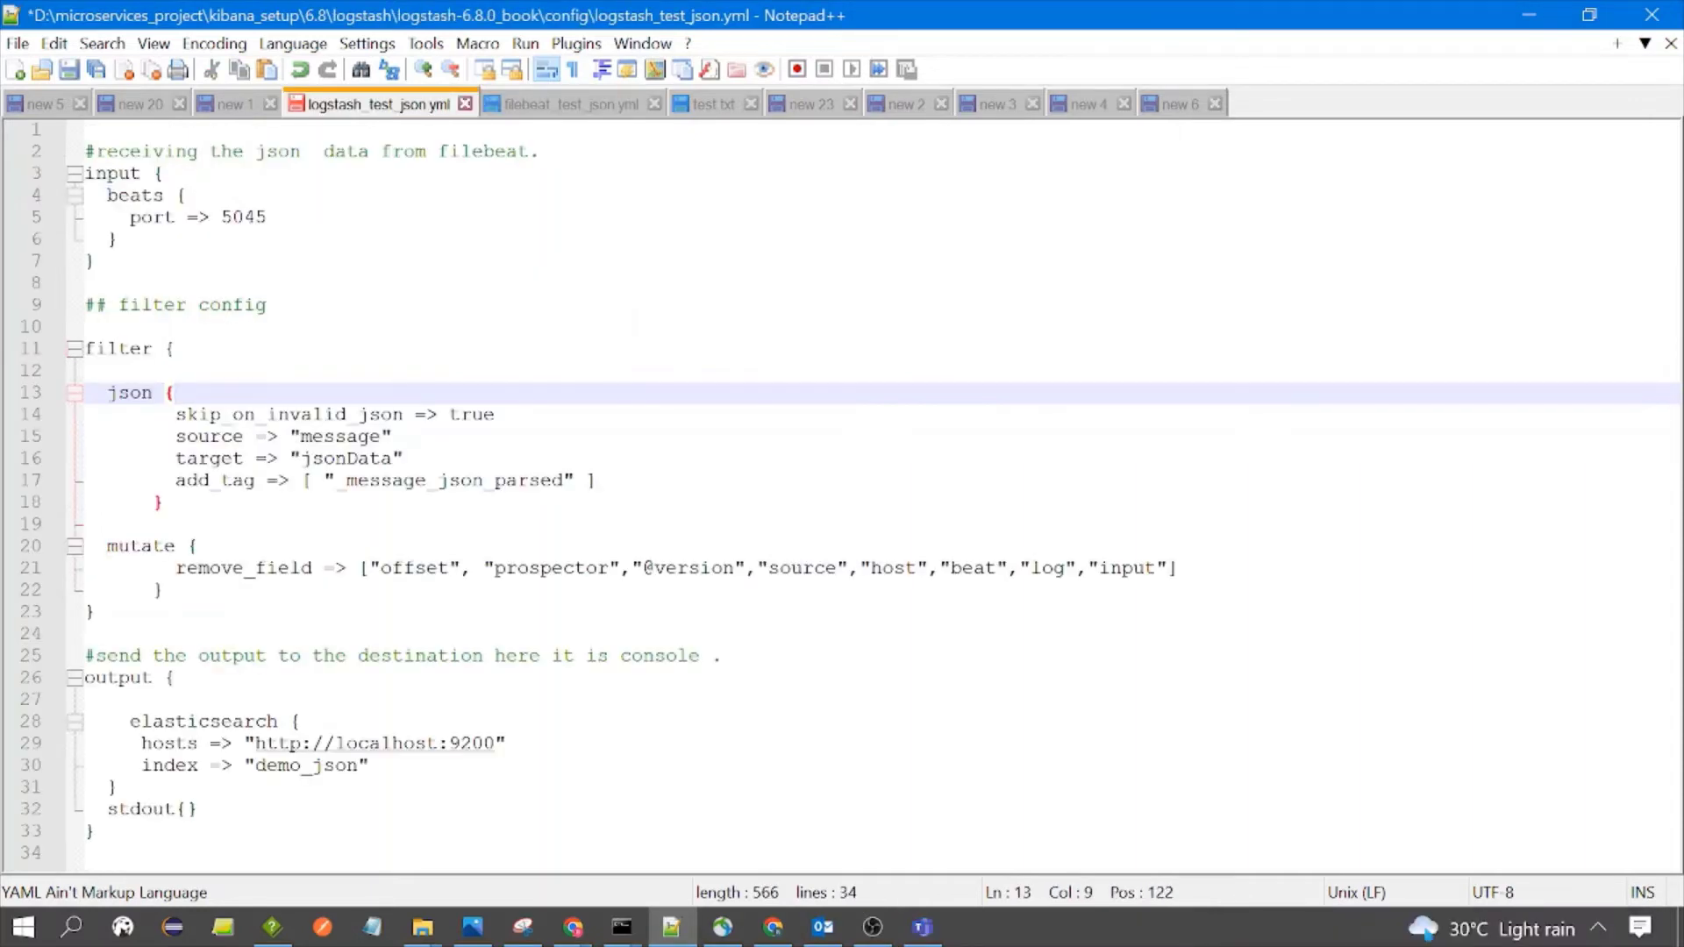
- Examine the input section with its beats port in logstash_test_json.yml
drag(181, 194, 462, 318)
click(430, 247)
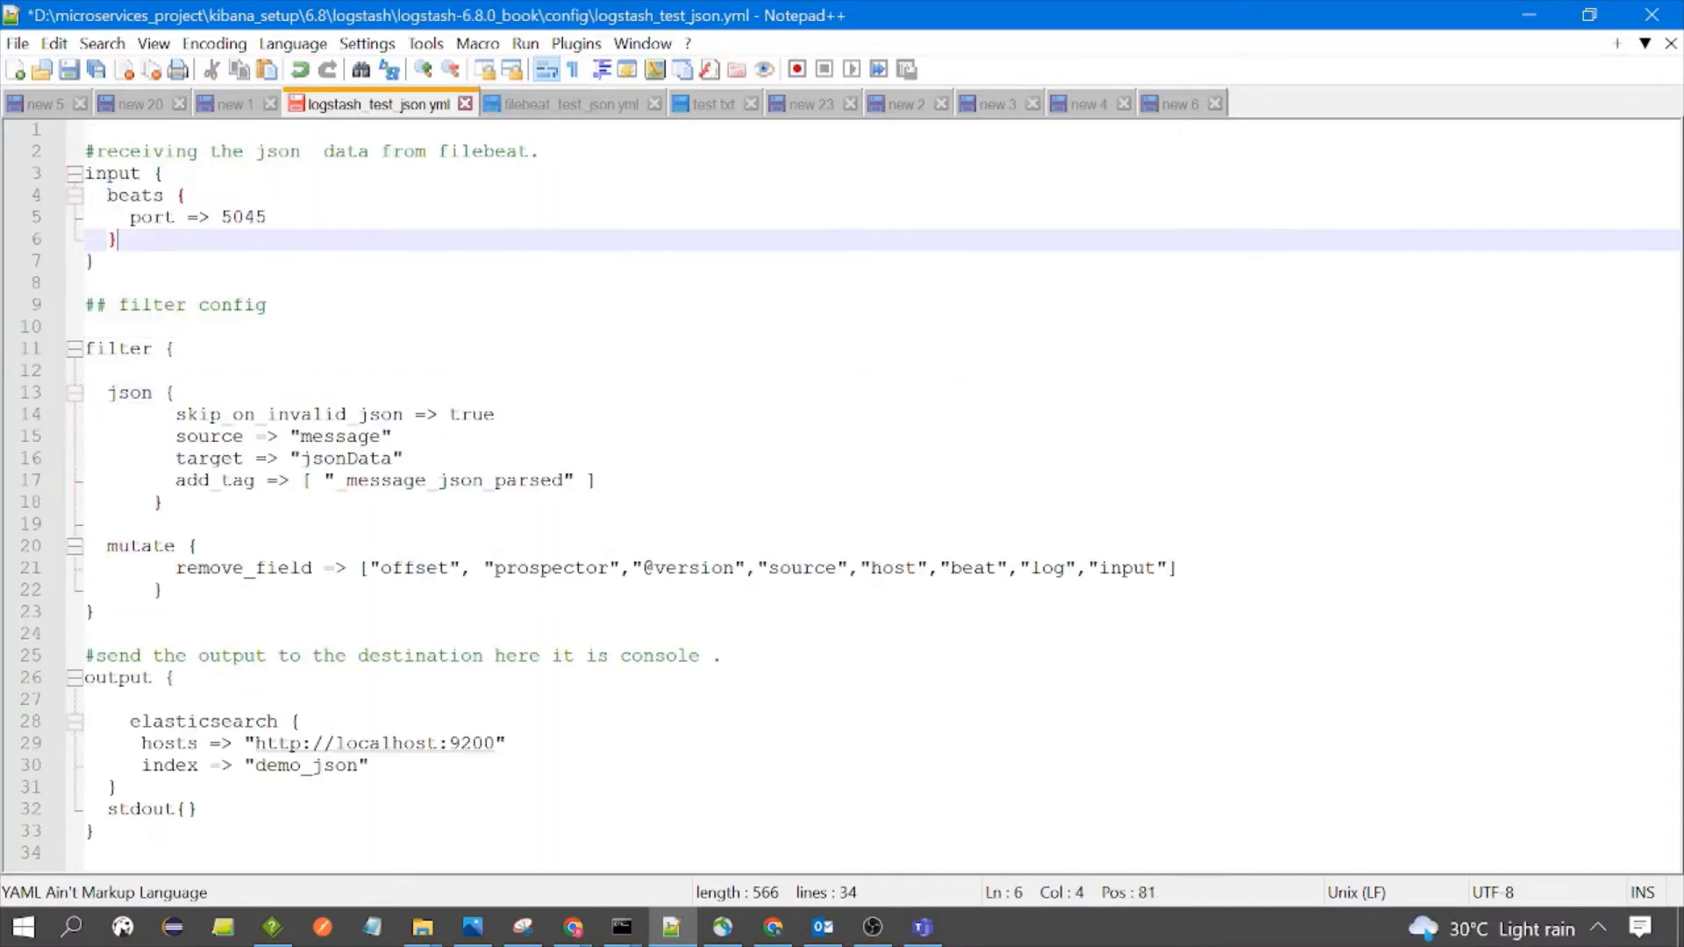
drag(88, 282, 56, 134)
click(208, 268)
- Highlight the whole filter block in logstash_test_json.yml, from its opening line to its closing brace
click(176, 348)
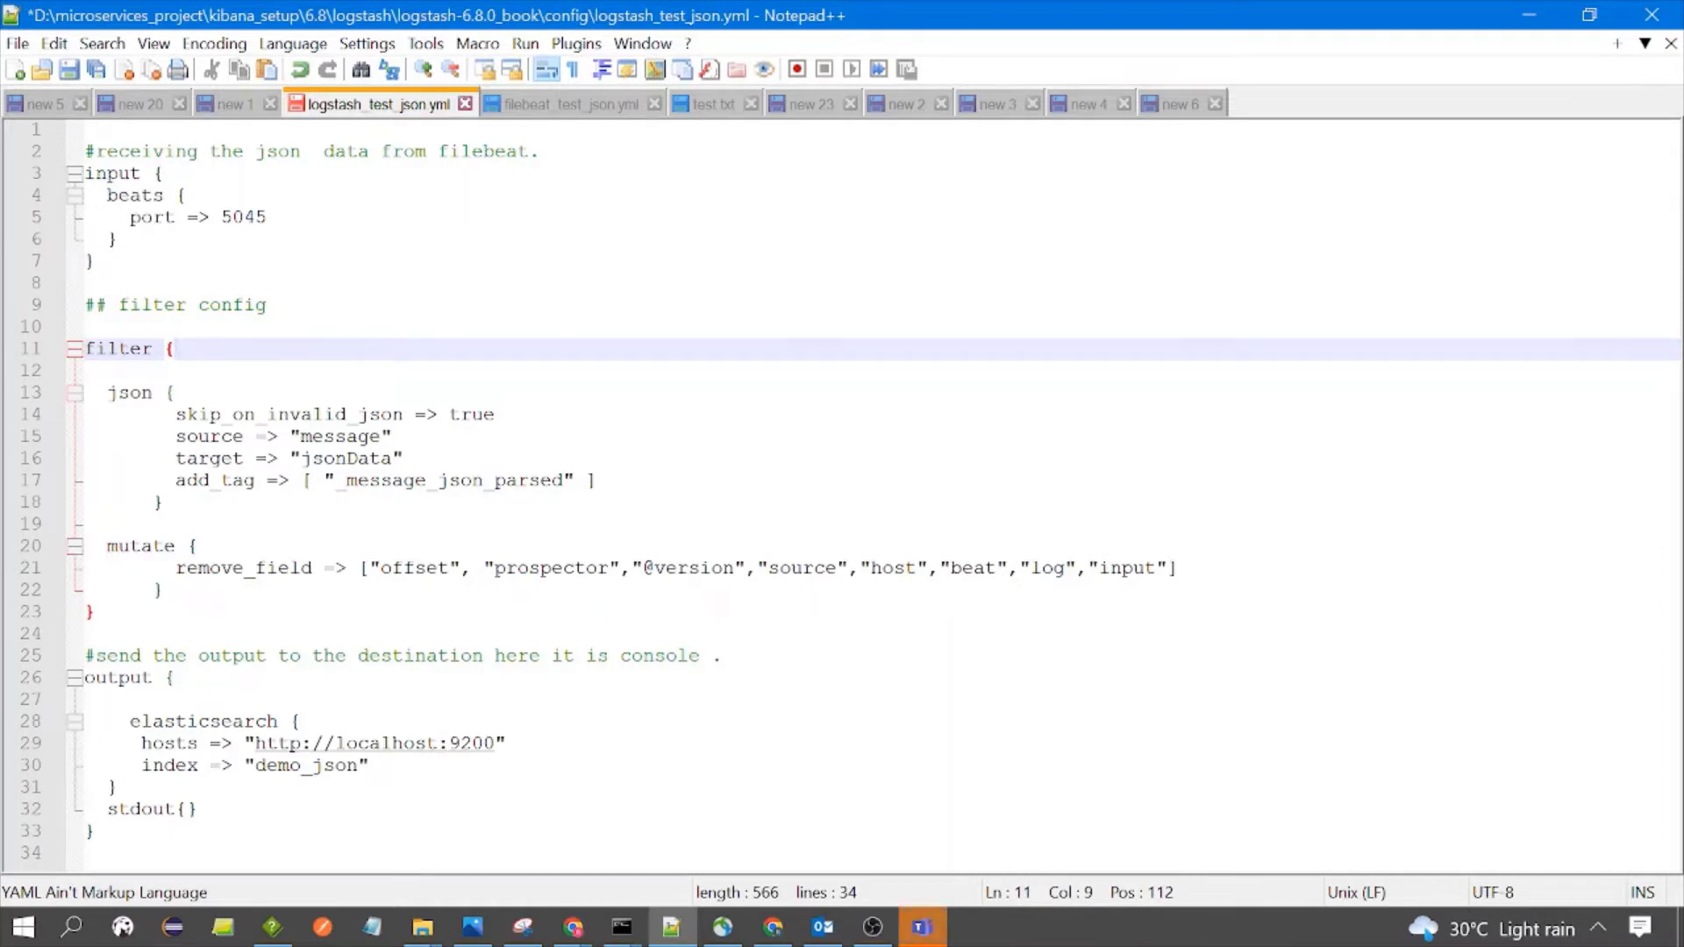
key(Home)
key(shift+Down)
key(shift+Down)
key(shift+Down)
key(shift+Down)
key(shift+Down)
key(shift+Down)
key(shift+Down)
key(shift+Down)
key(shift+Down)
key(shift+Down)
key(shift+Down)
key(shift+Down)
key(shift+End)
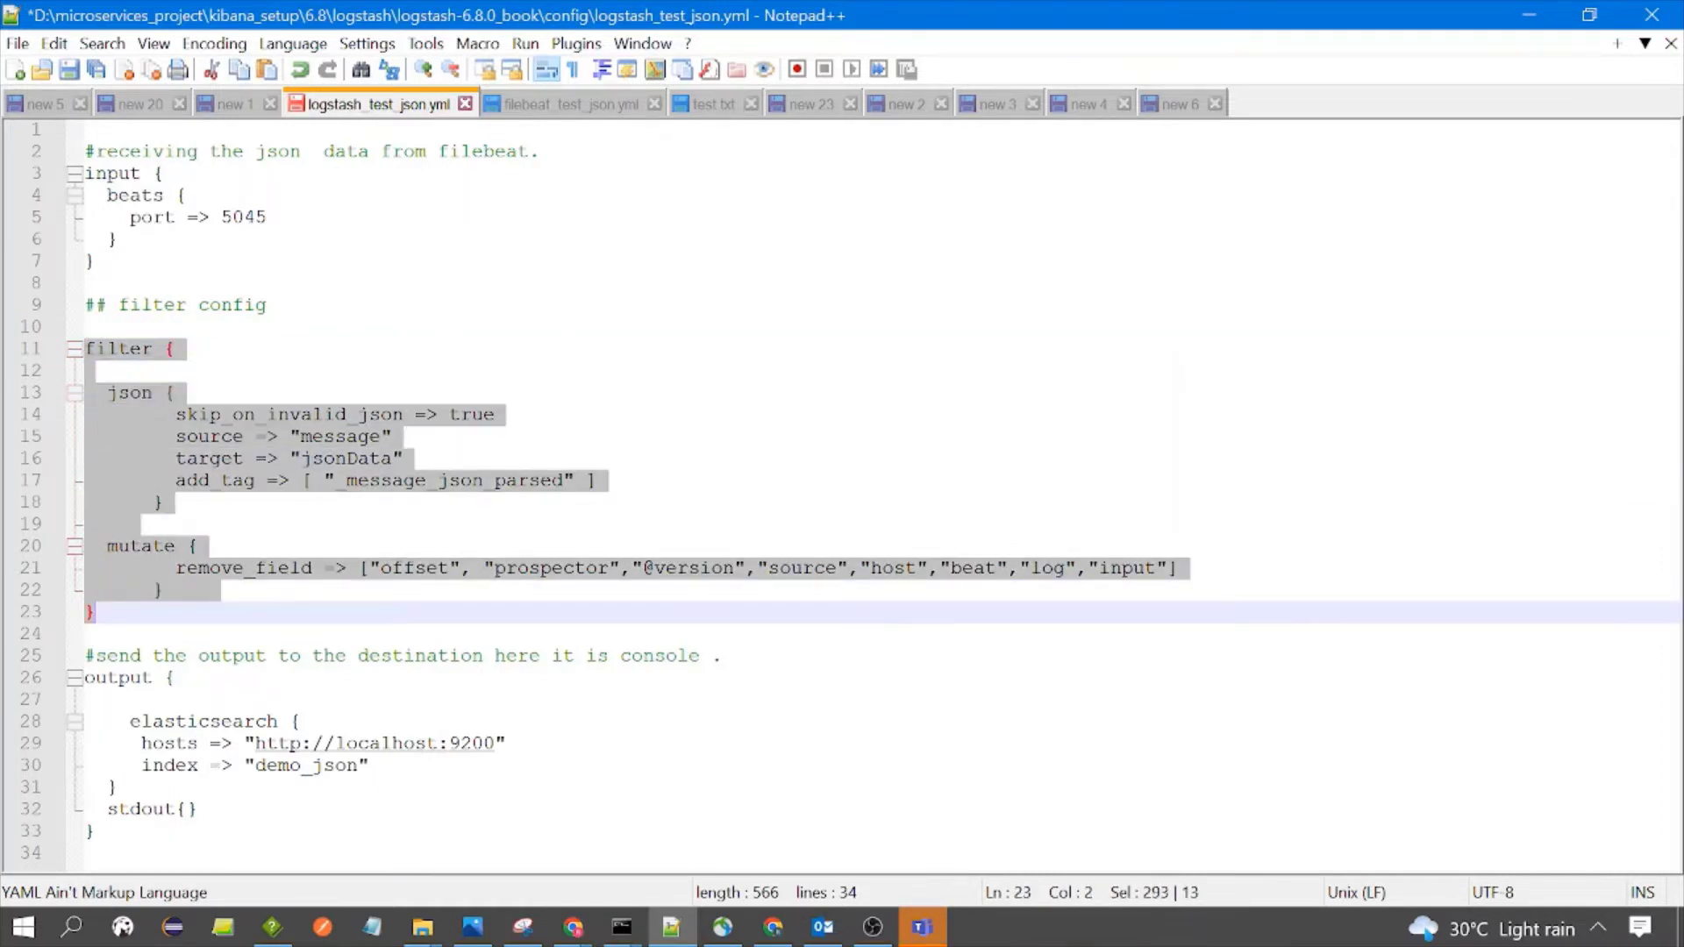
- Examine the output block in logstash_test_json.yml, including its elasticsearch host and index settings and the stdout entry
key(Down)
key(Down)
key(Down)
key(Home)
key(shift+Down)
key(shift+Down)
key(shift+Down)
key(shift+Down)
key(shift+Down)
key(shift+Down)
key(shift+Down)
key(End)
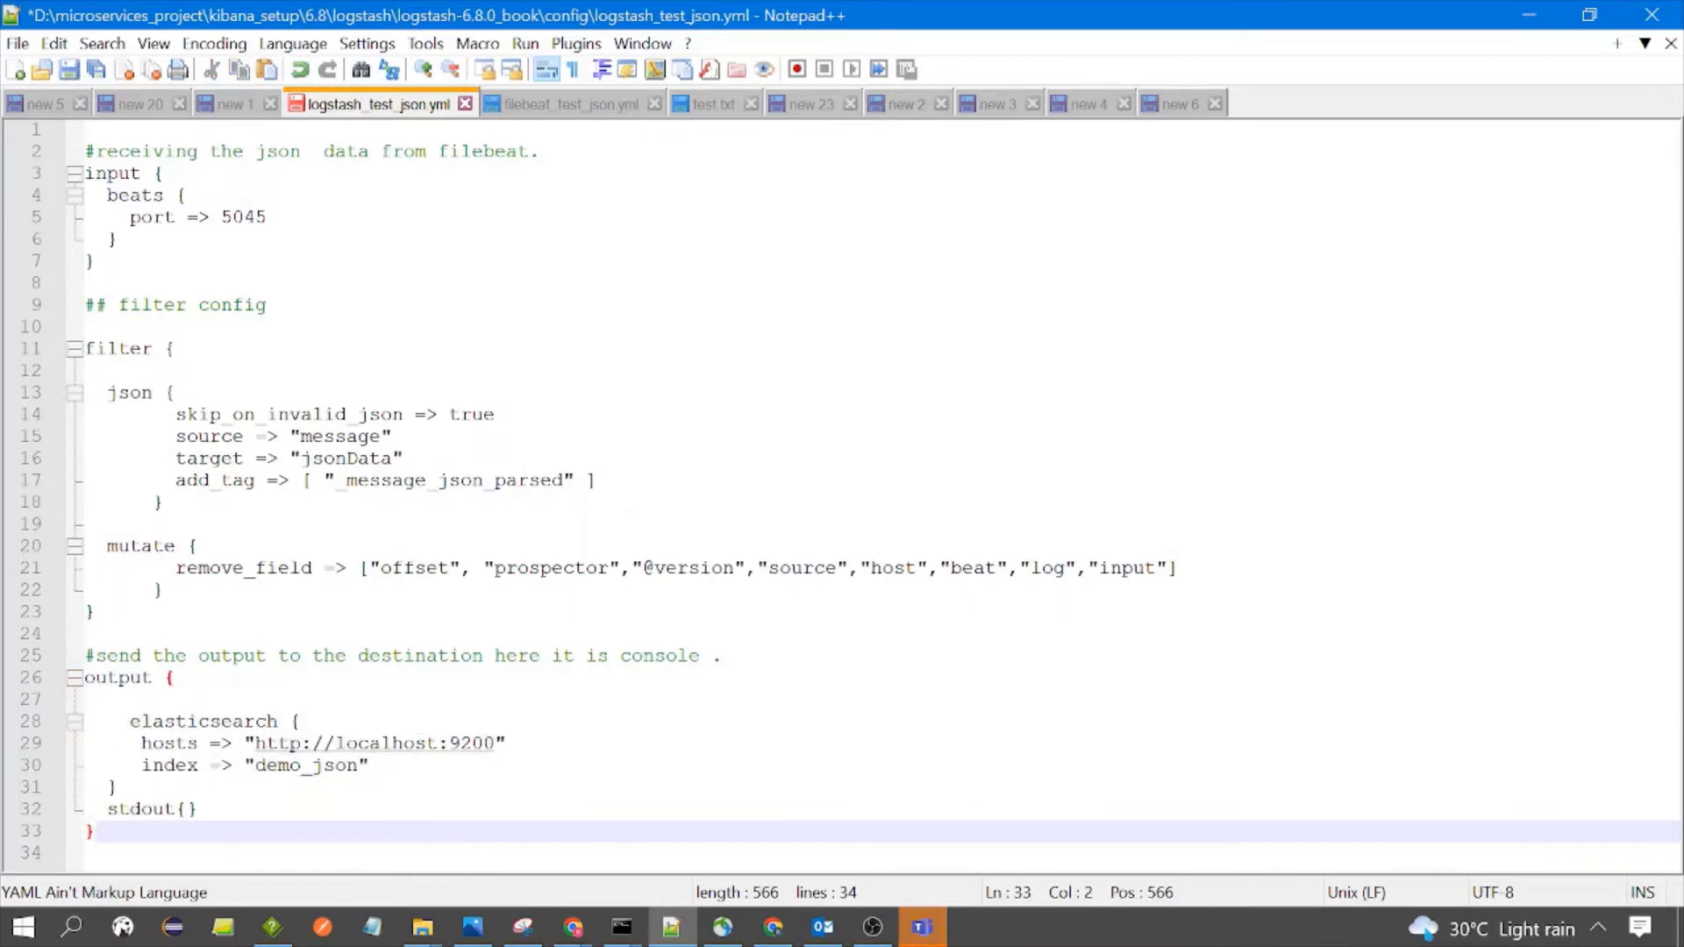
click(300, 721)
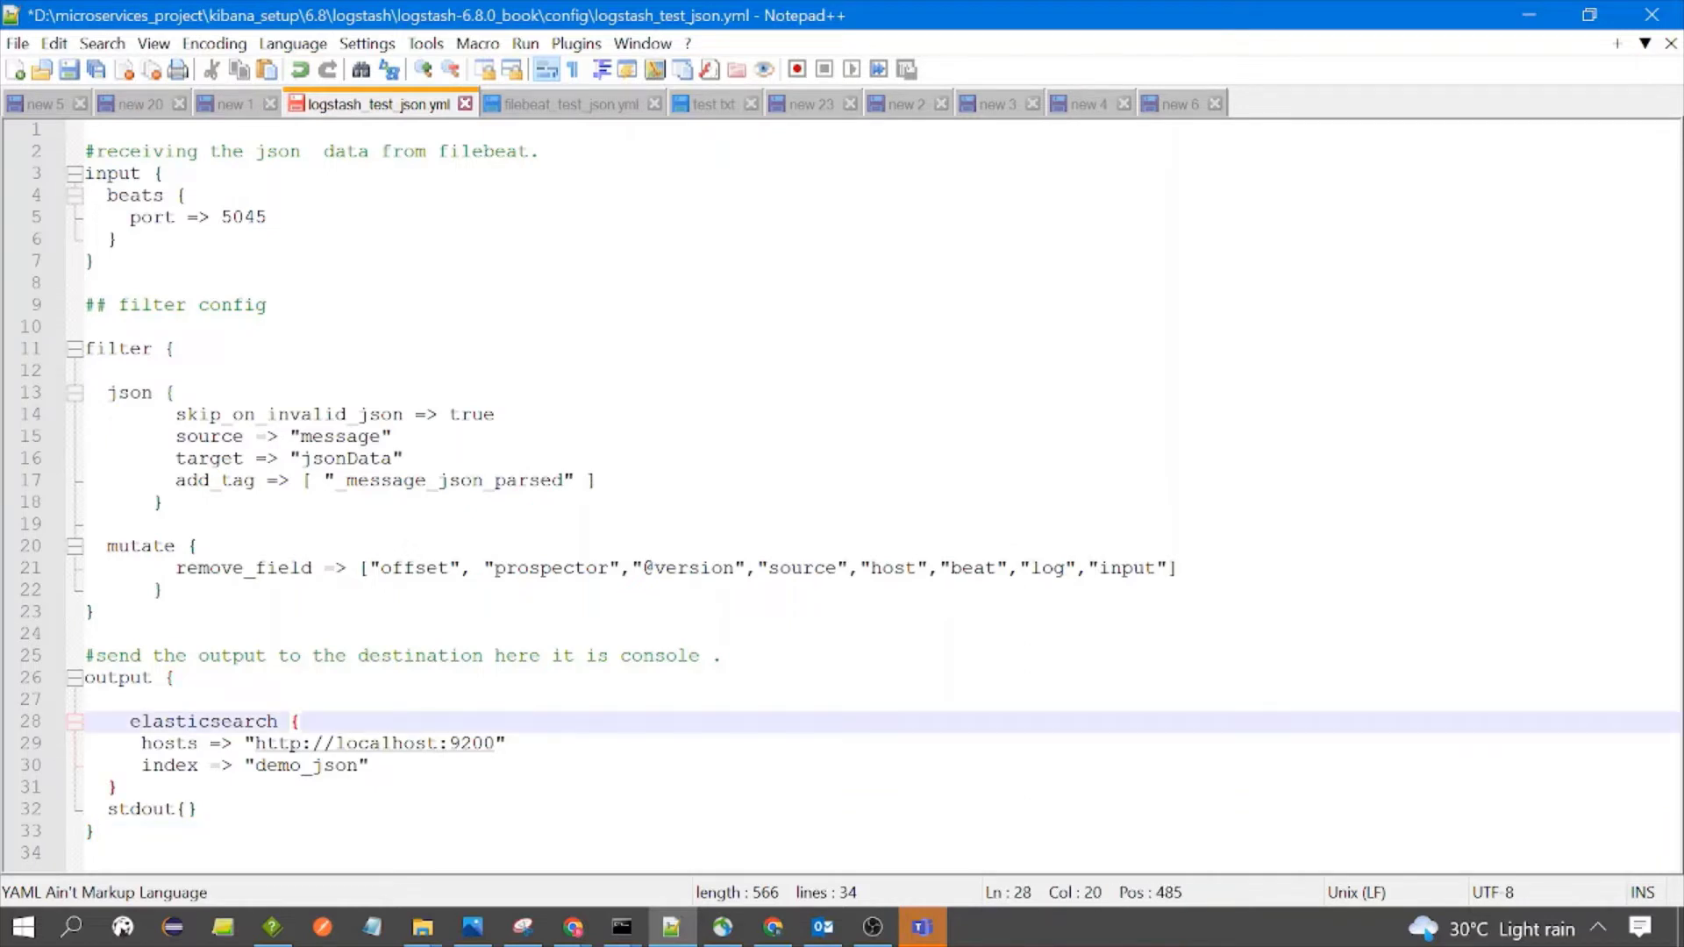
drag(119, 721, 119, 787)
click(197, 809)
key(Down)
key(End)
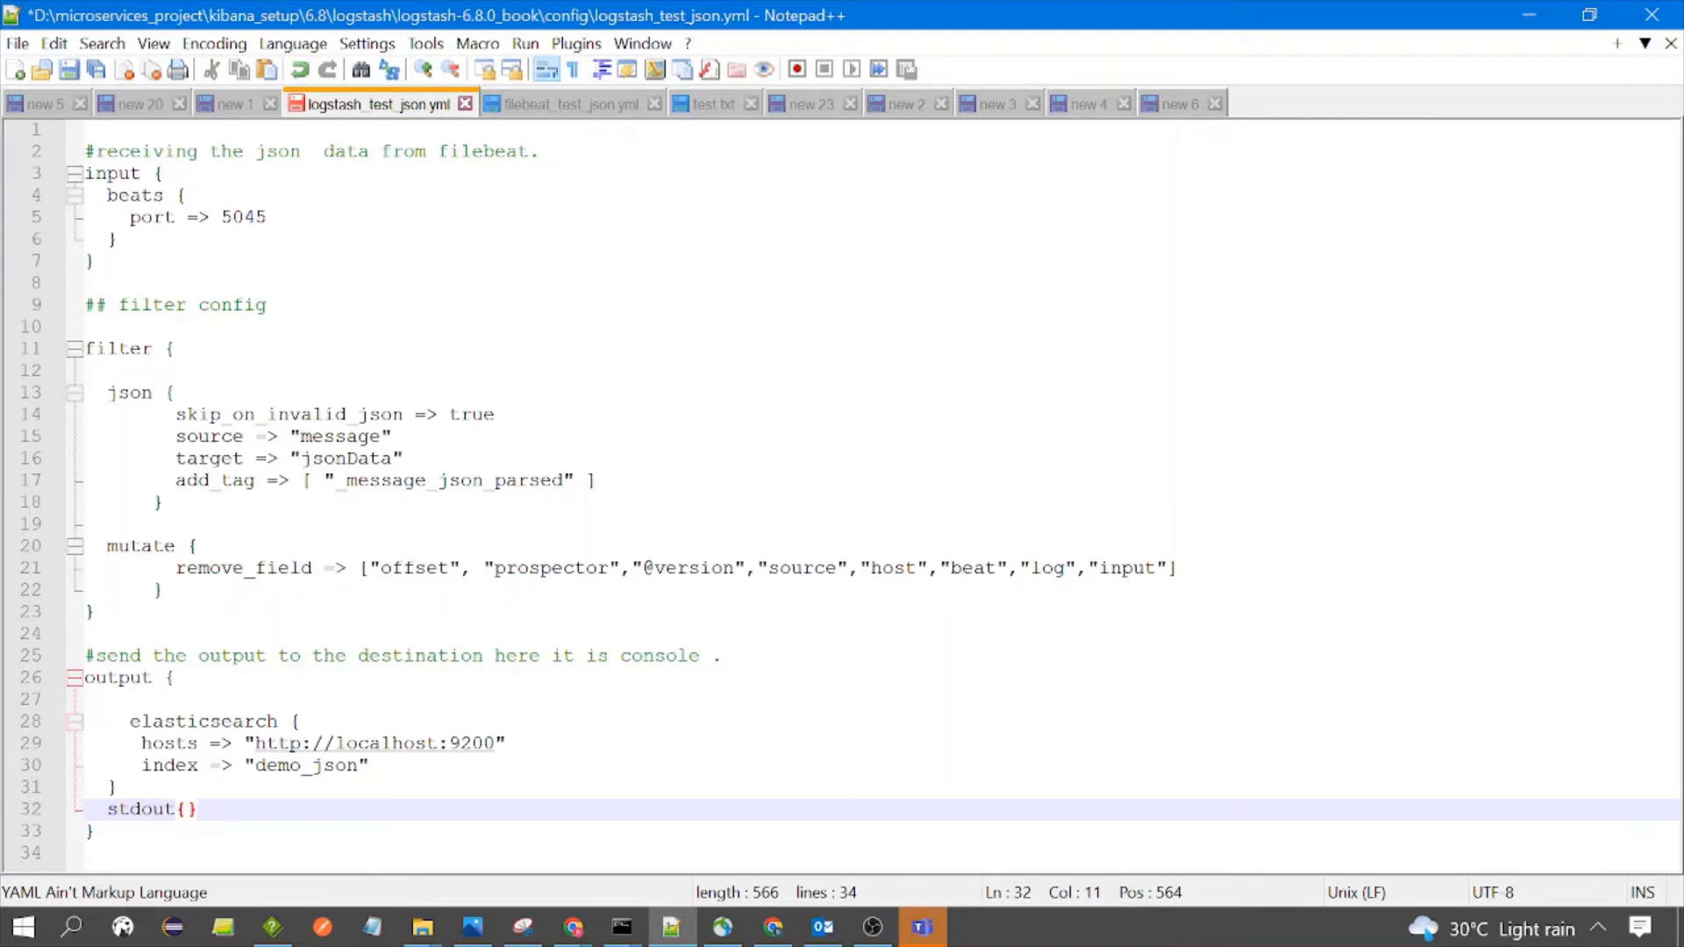
- Return to the filter block and examine its json section and the mutate section with the remove_field list
key(alt+Tab)
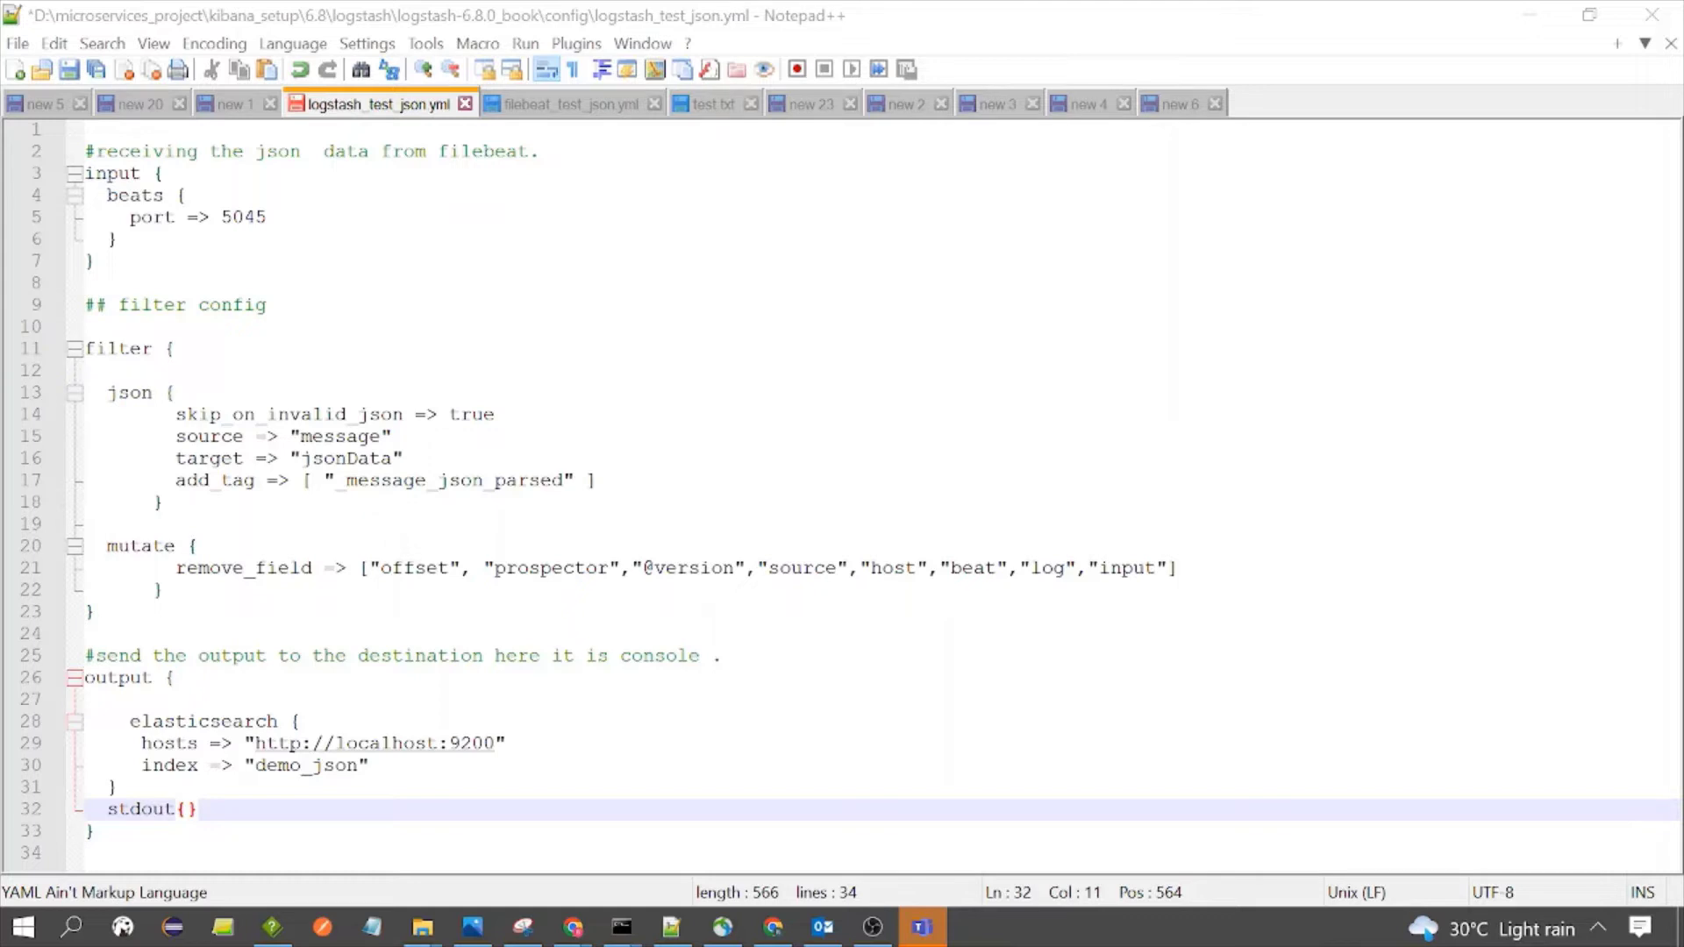
click(94, 611)
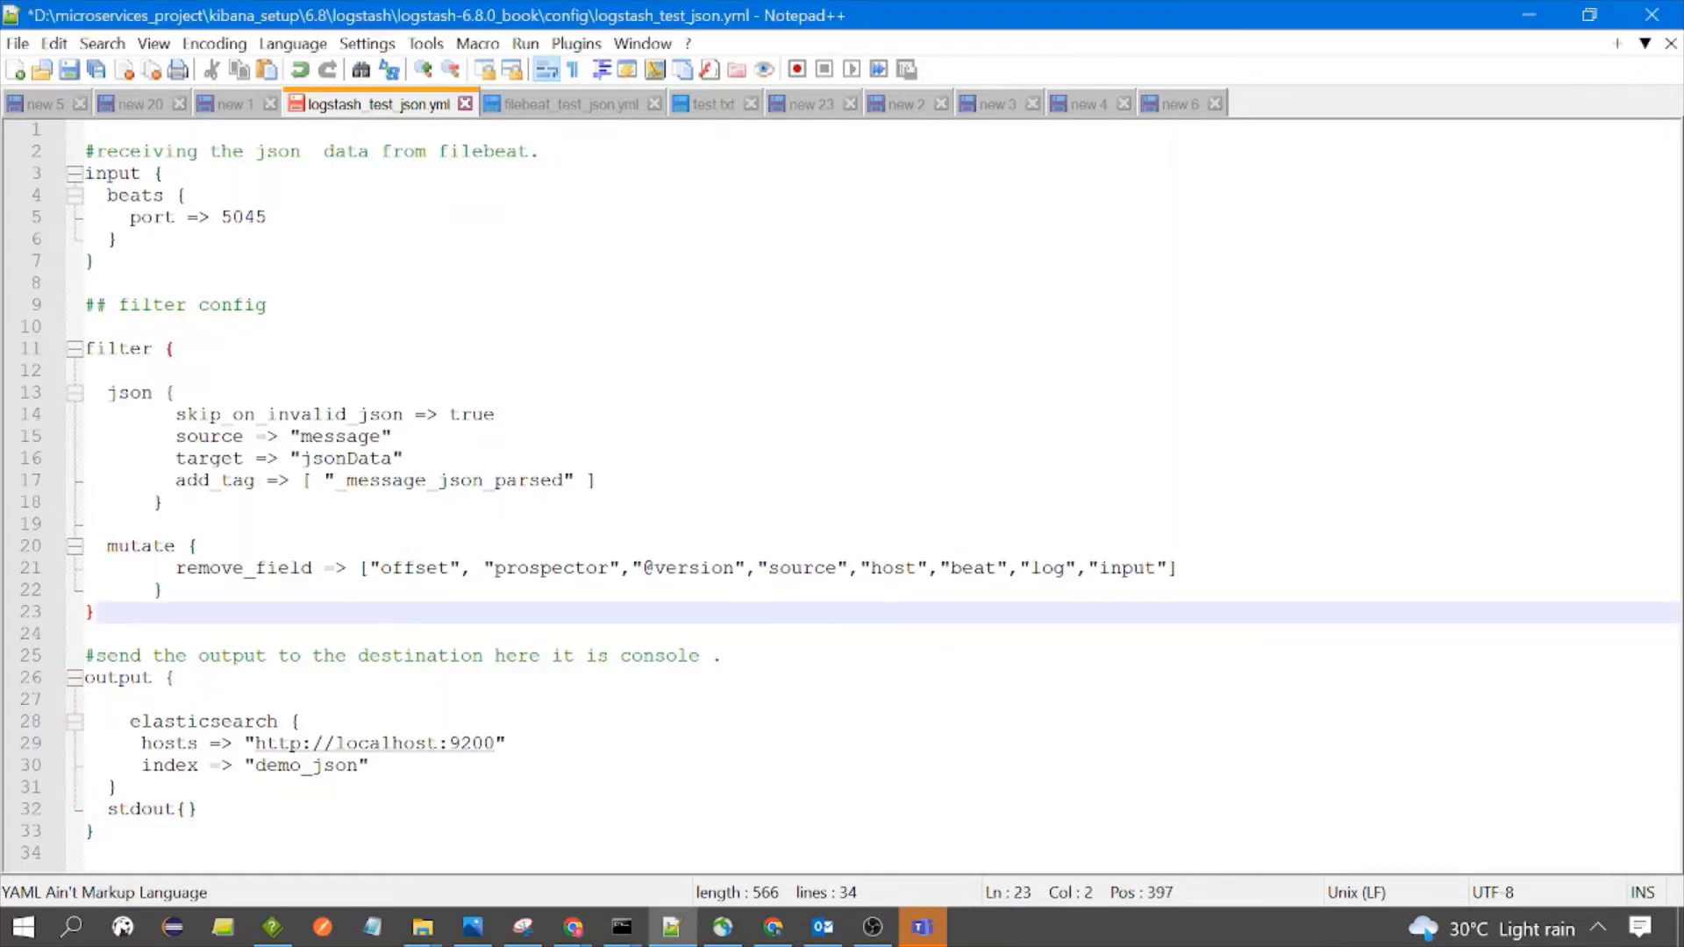
drag(86, 348, 120, 590)
click(95, 611)
click(175, 349)
click(176, 393)
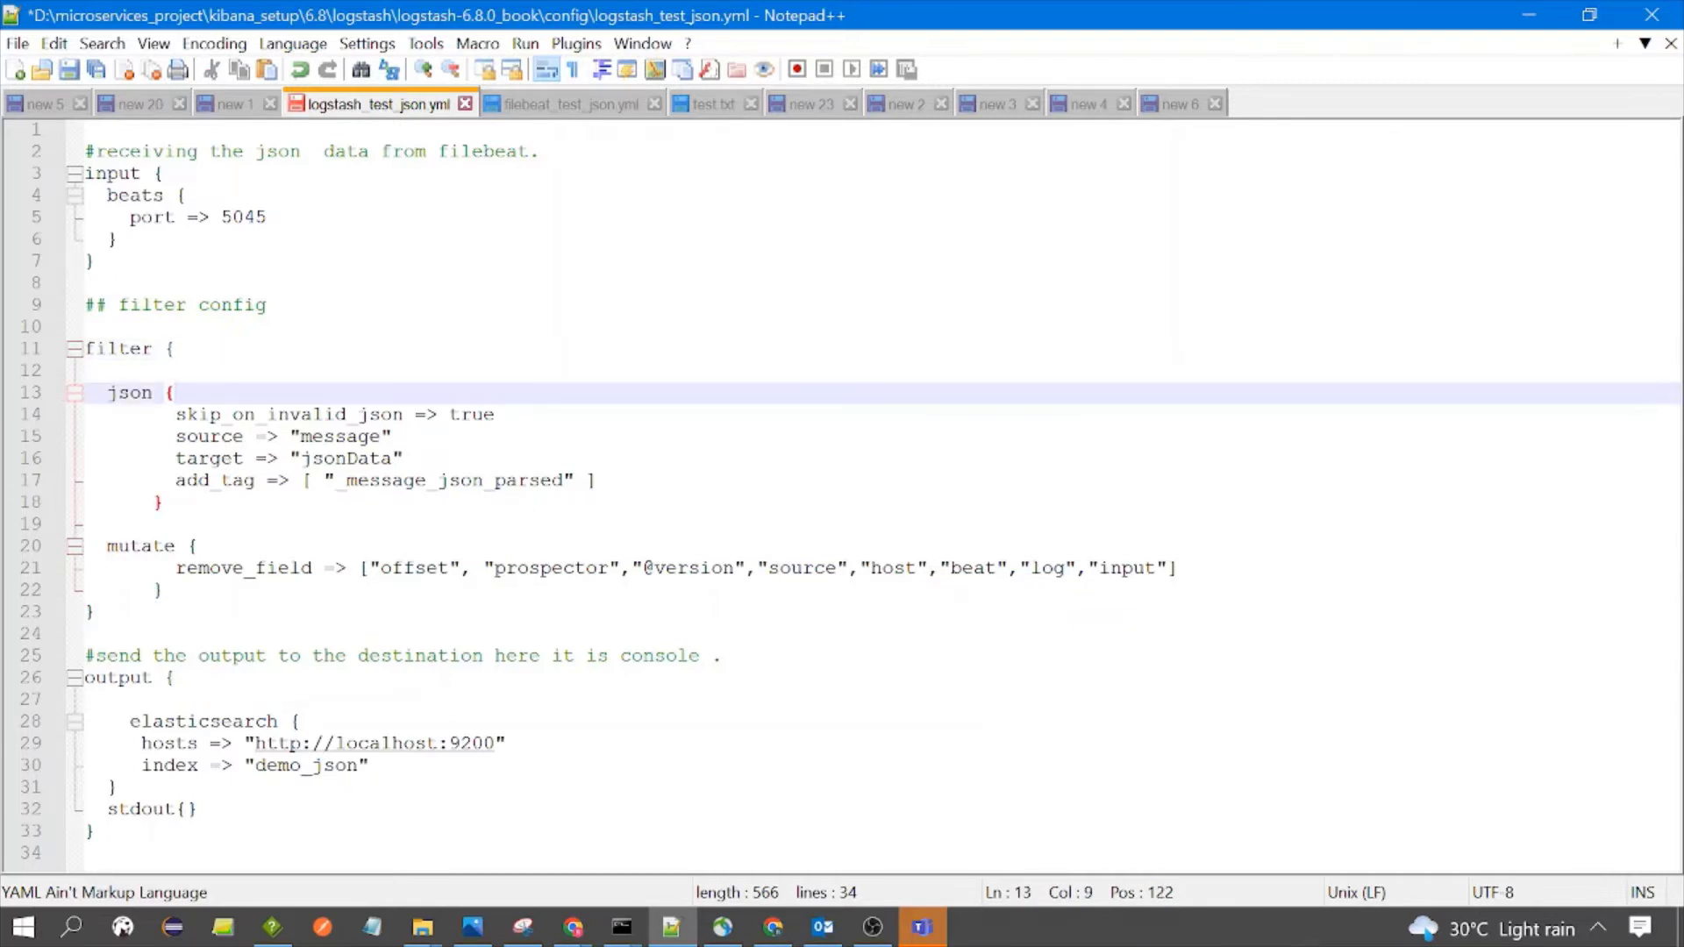
click(198, 545)
drag(96, 546, 186, 589)
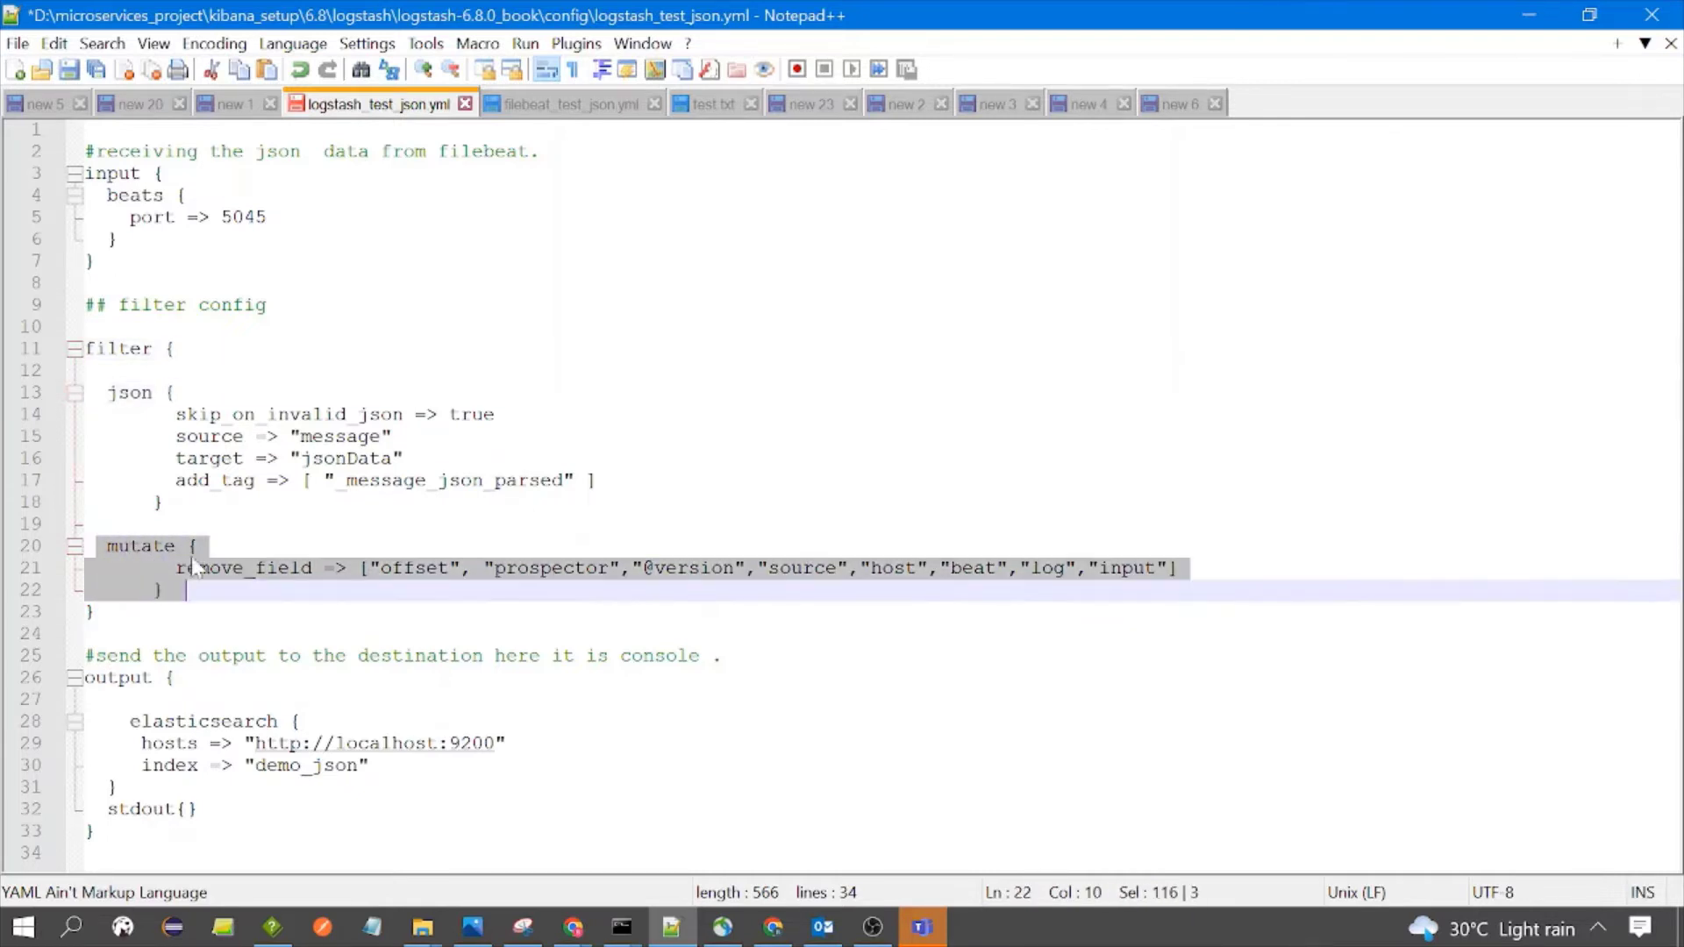
- Compare the json section with the mutate section of the filter block, highlighting the mutate section's remove_field lines
drag(107, 392, 176, 480)
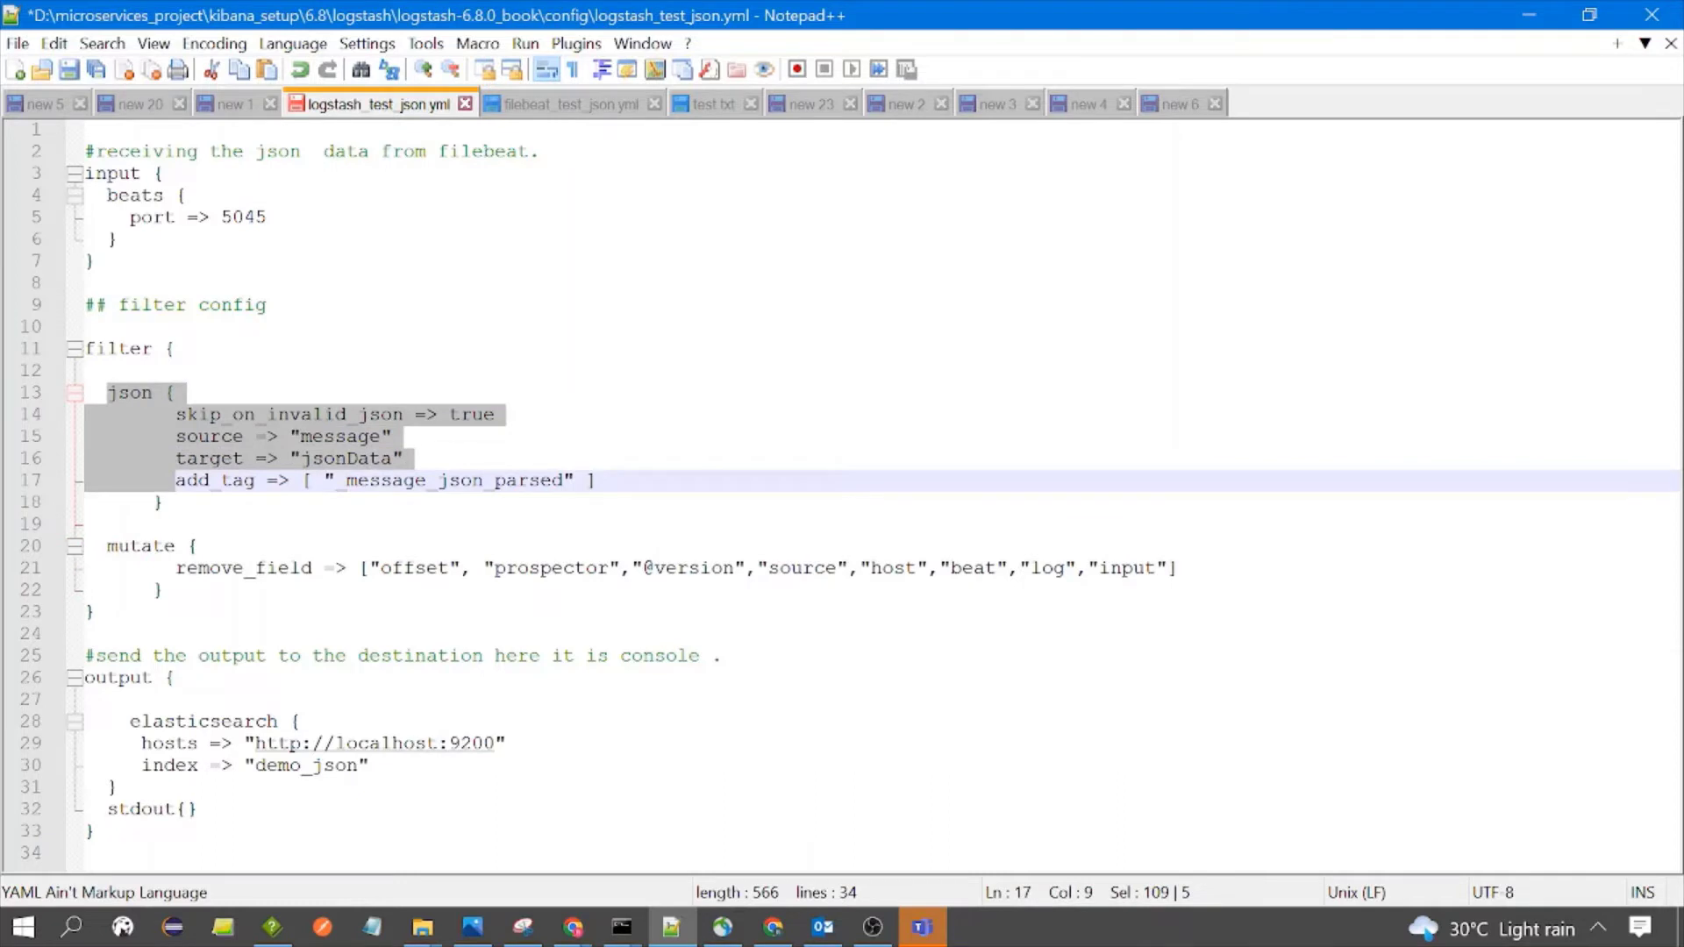
drag(176, 590, 106, 545)
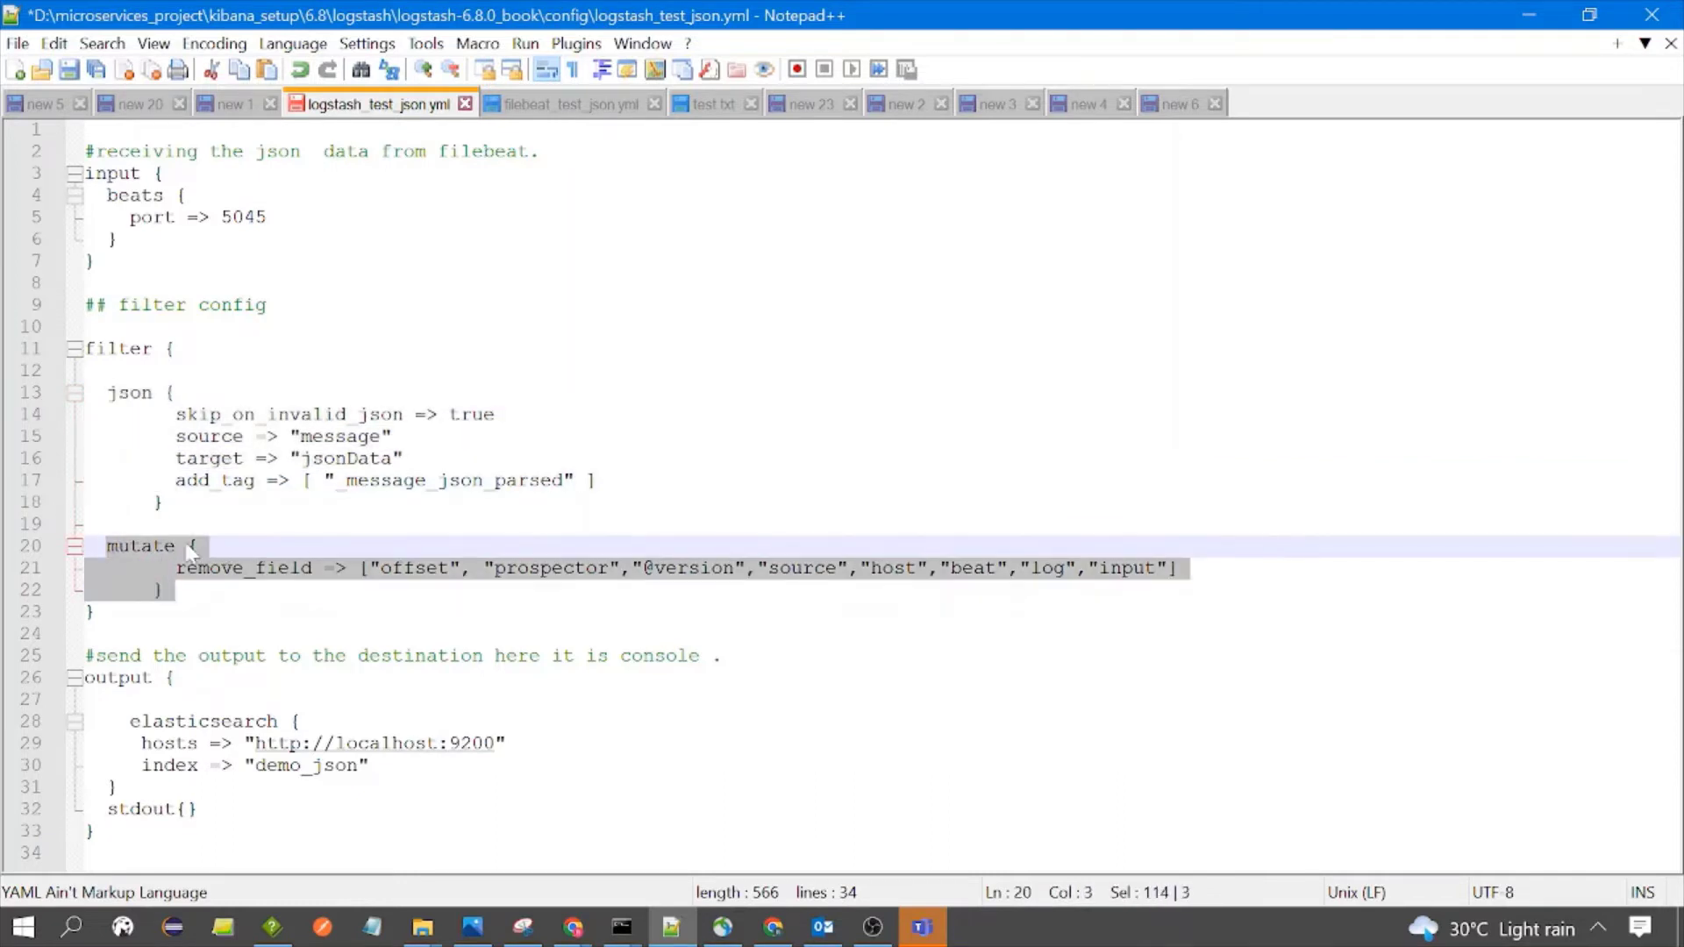
click(186, 545)
drag(175, 590, 95, 546)
drag(179, 590, 107, 546)
click(209, 590)
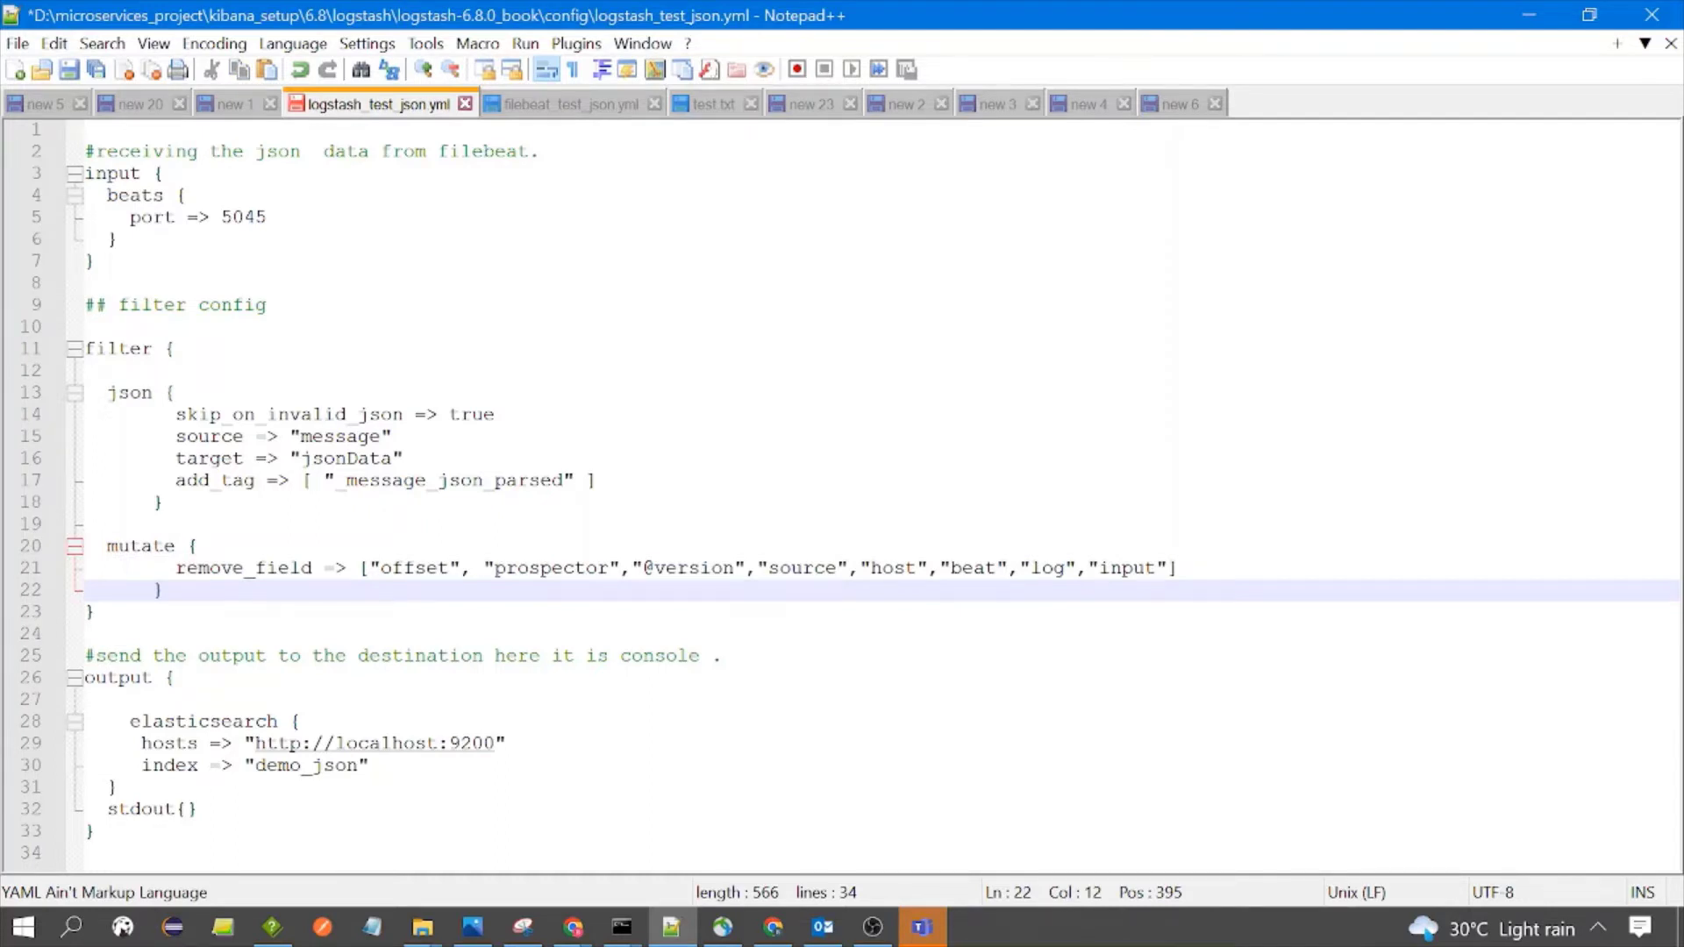
- Highlight the complete json section inside the filter block and examine its settings
drag(164, 502, 107, 392)
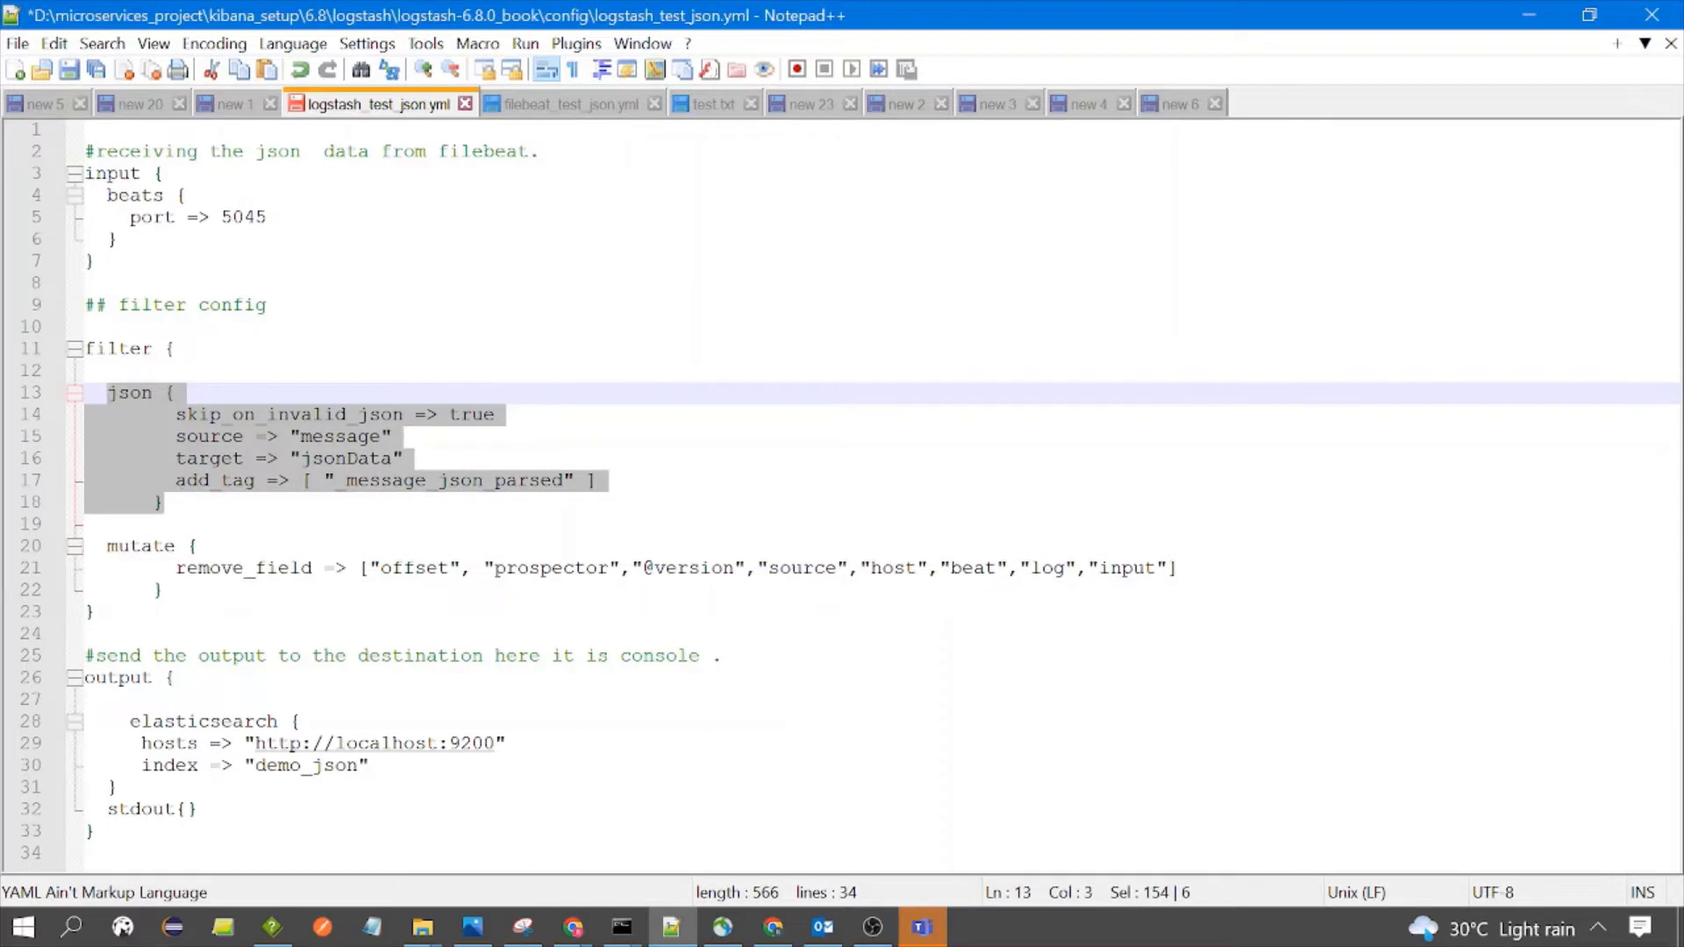
click(164, 502)
drag(107, 392, 164, 502)
click(225, 502)
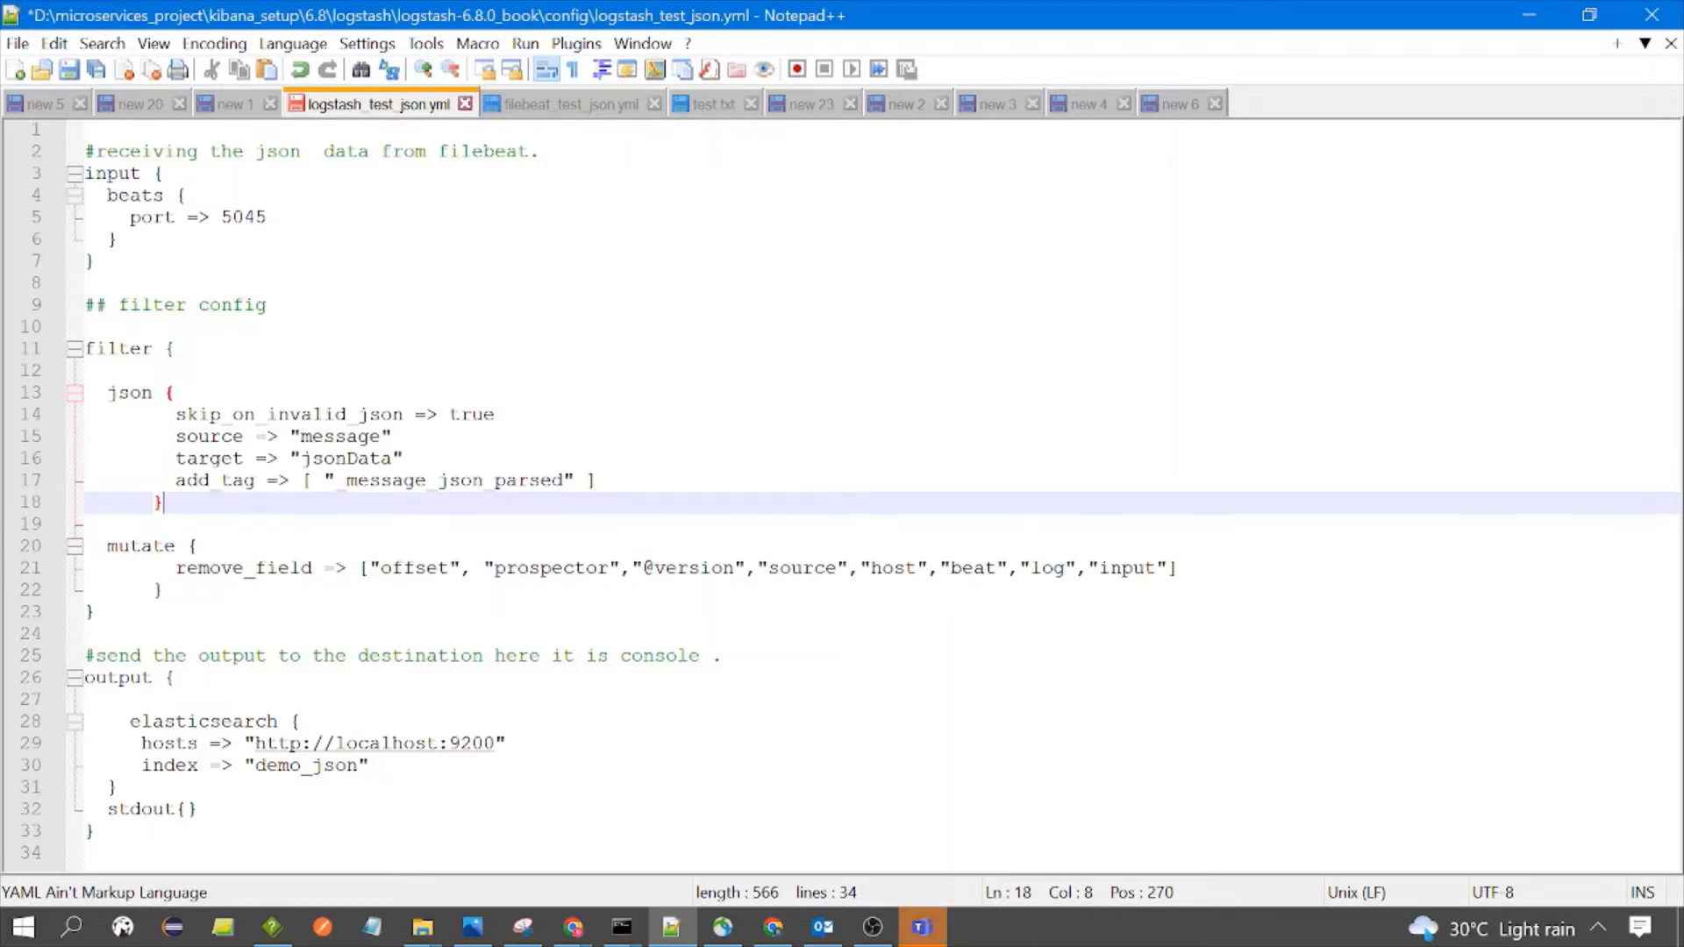
key(shift+Up)
key(shift+Up)
key(shift+Up)
key(shift+Up)
key(shift+Up)
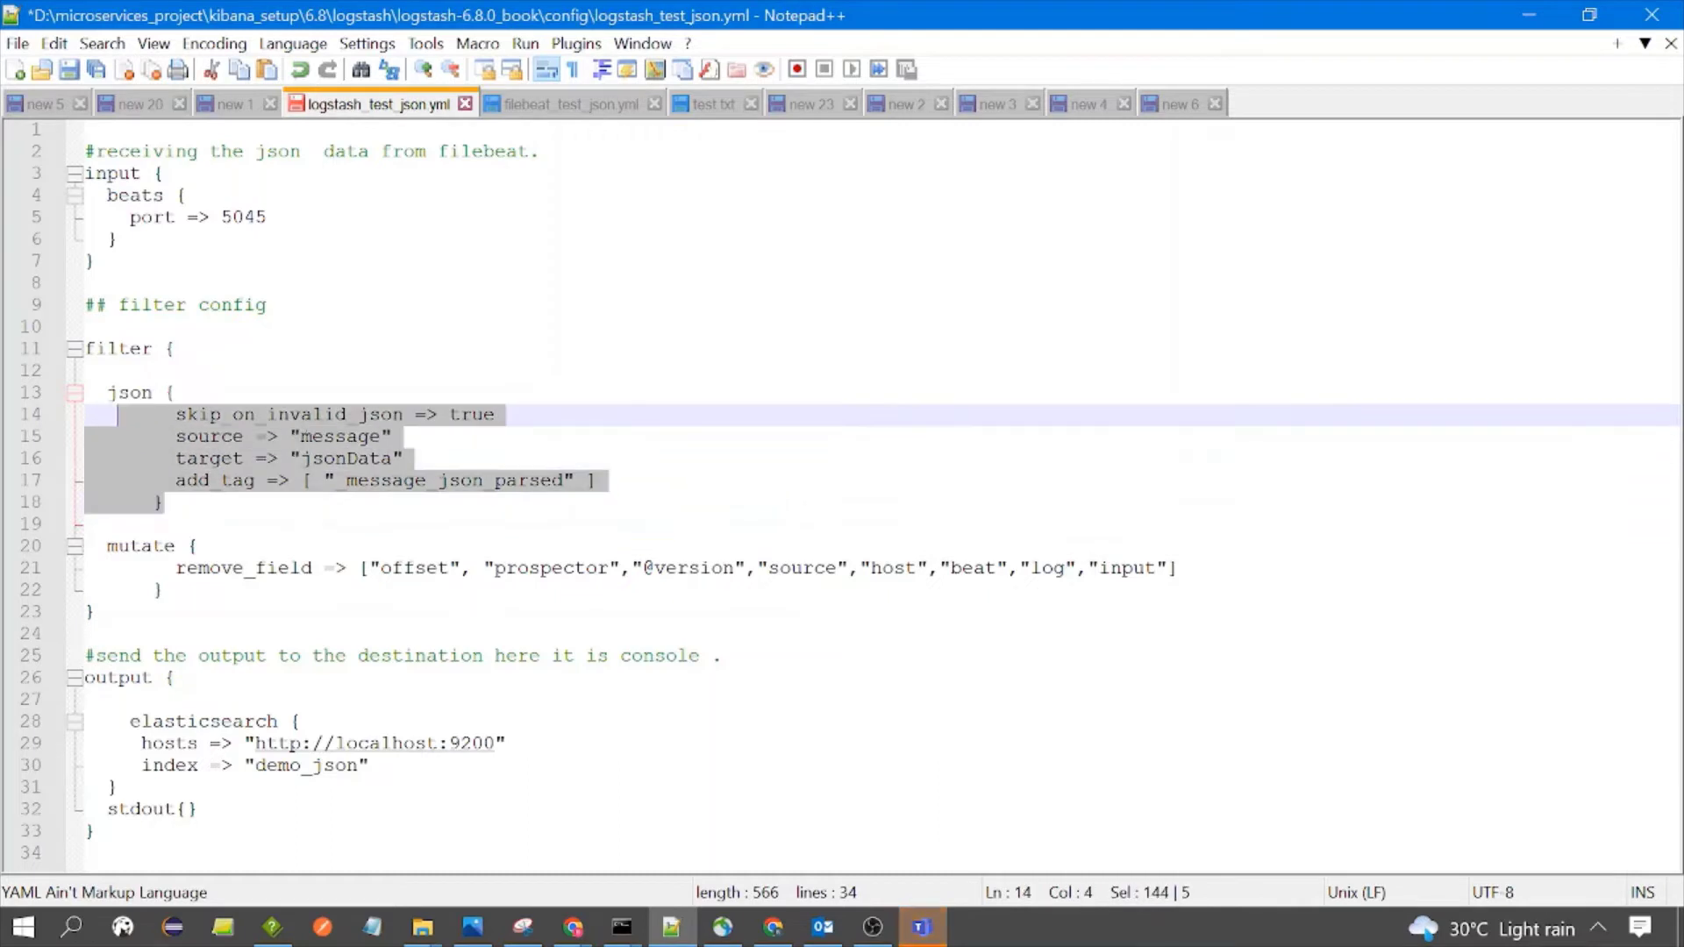
key(shift+Home)
click(405, 421)
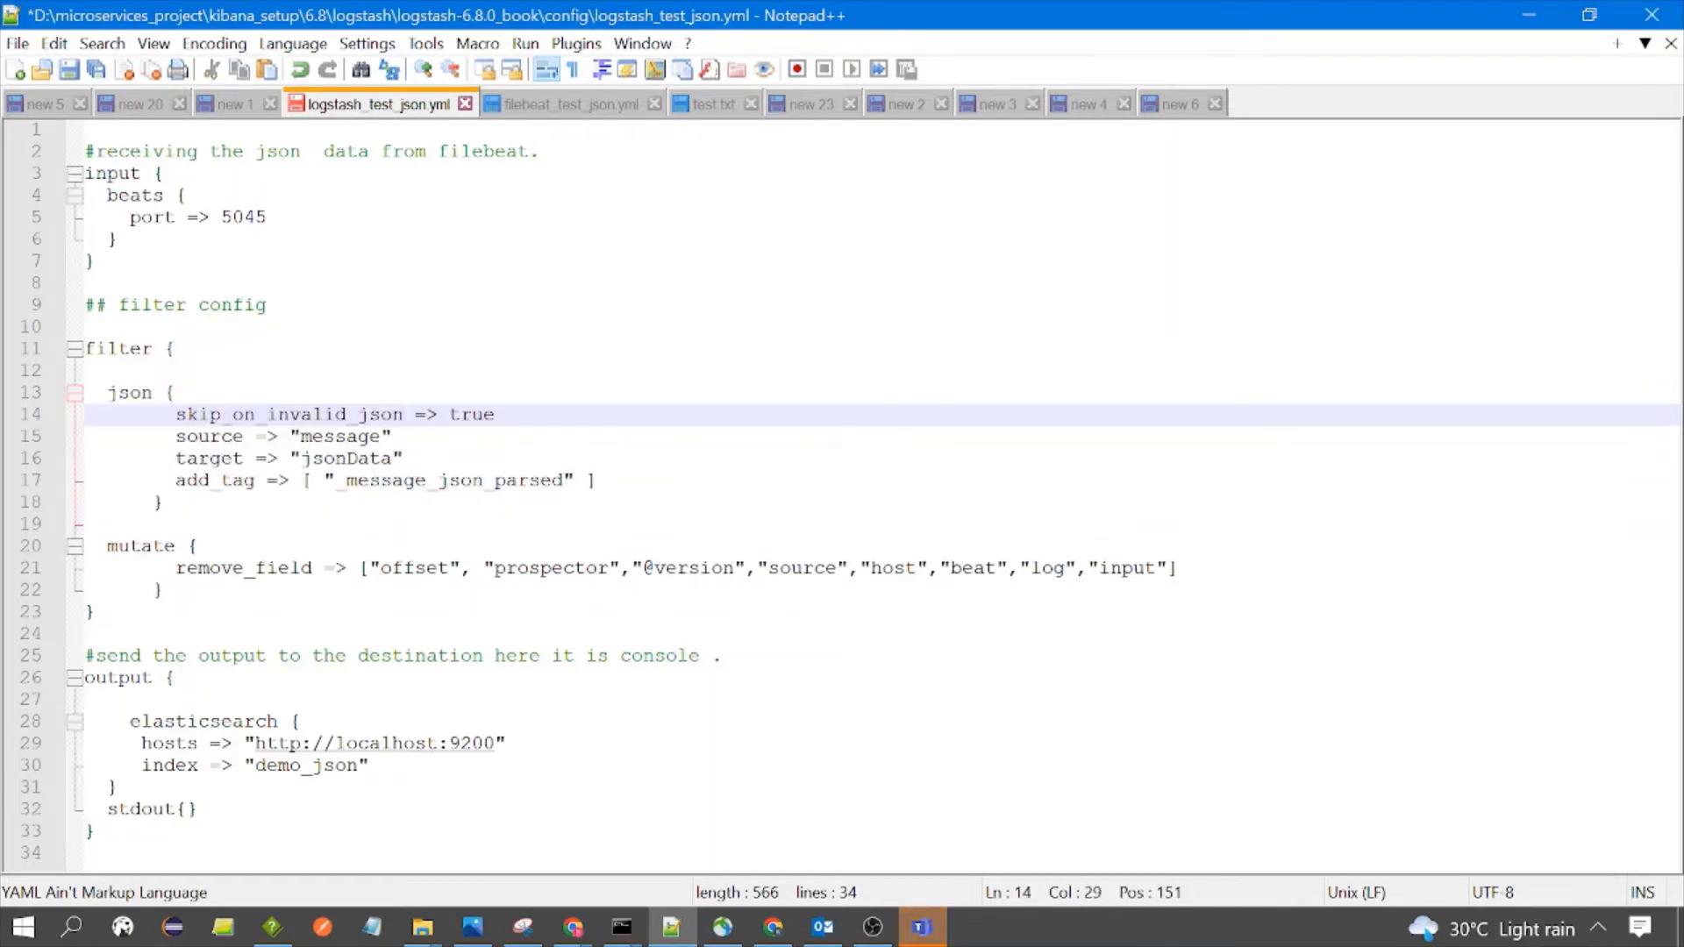
- Open test.txt and examine its JSON records, highlighting the first record and then all eleven lines
click(712, 104)
drag(633, 128, 68, 129)
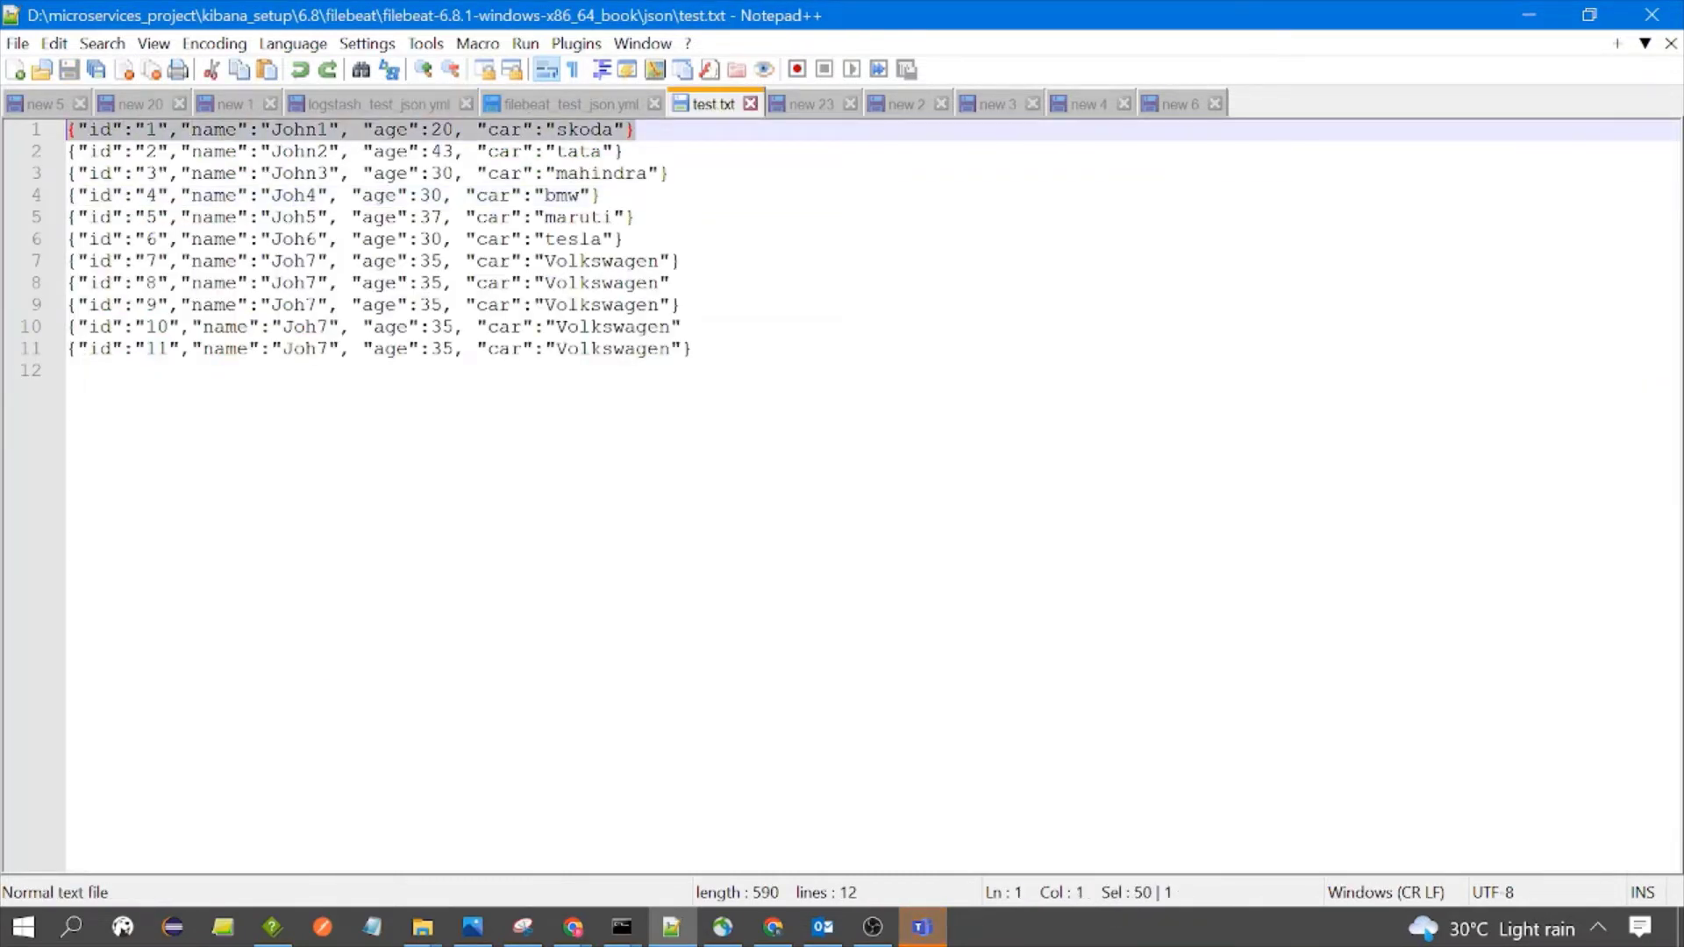
click(270, 172)
drag(633, 129, 16, 136)
drag(692, 348, 68, 129)
click(325, 371)
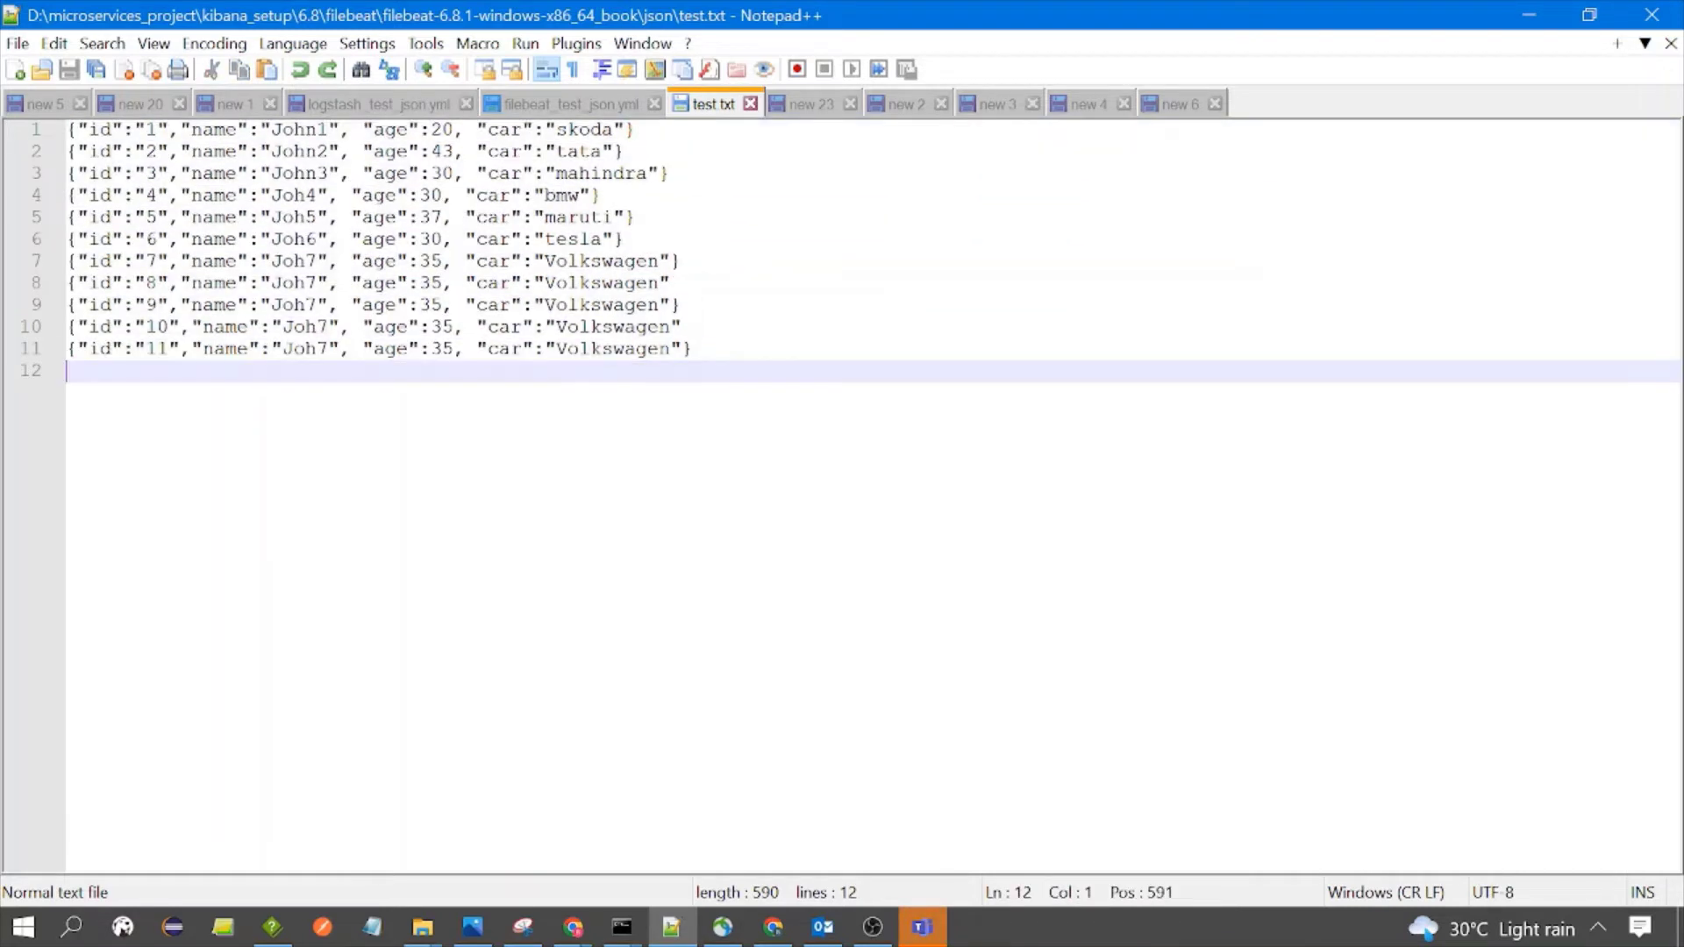
- View filebeat_test_json.yml, then return to logstash_test_json.yml and examine the skip_on_invalid_json setting in the json section
click(582, 103)
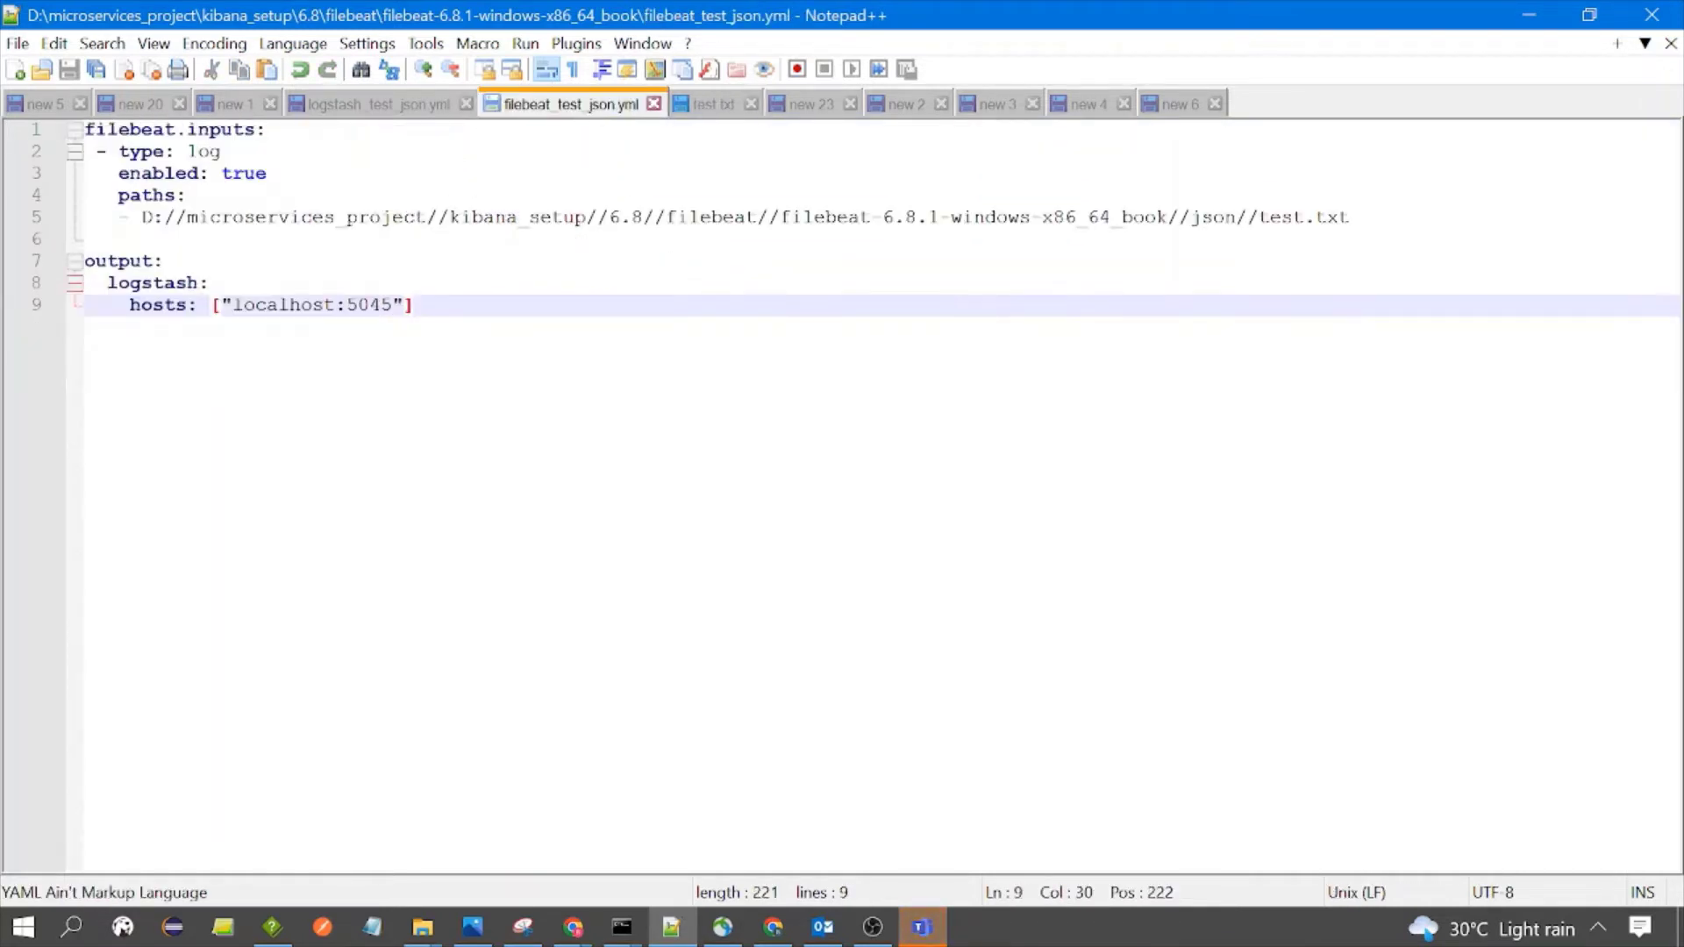
click(429, 107)
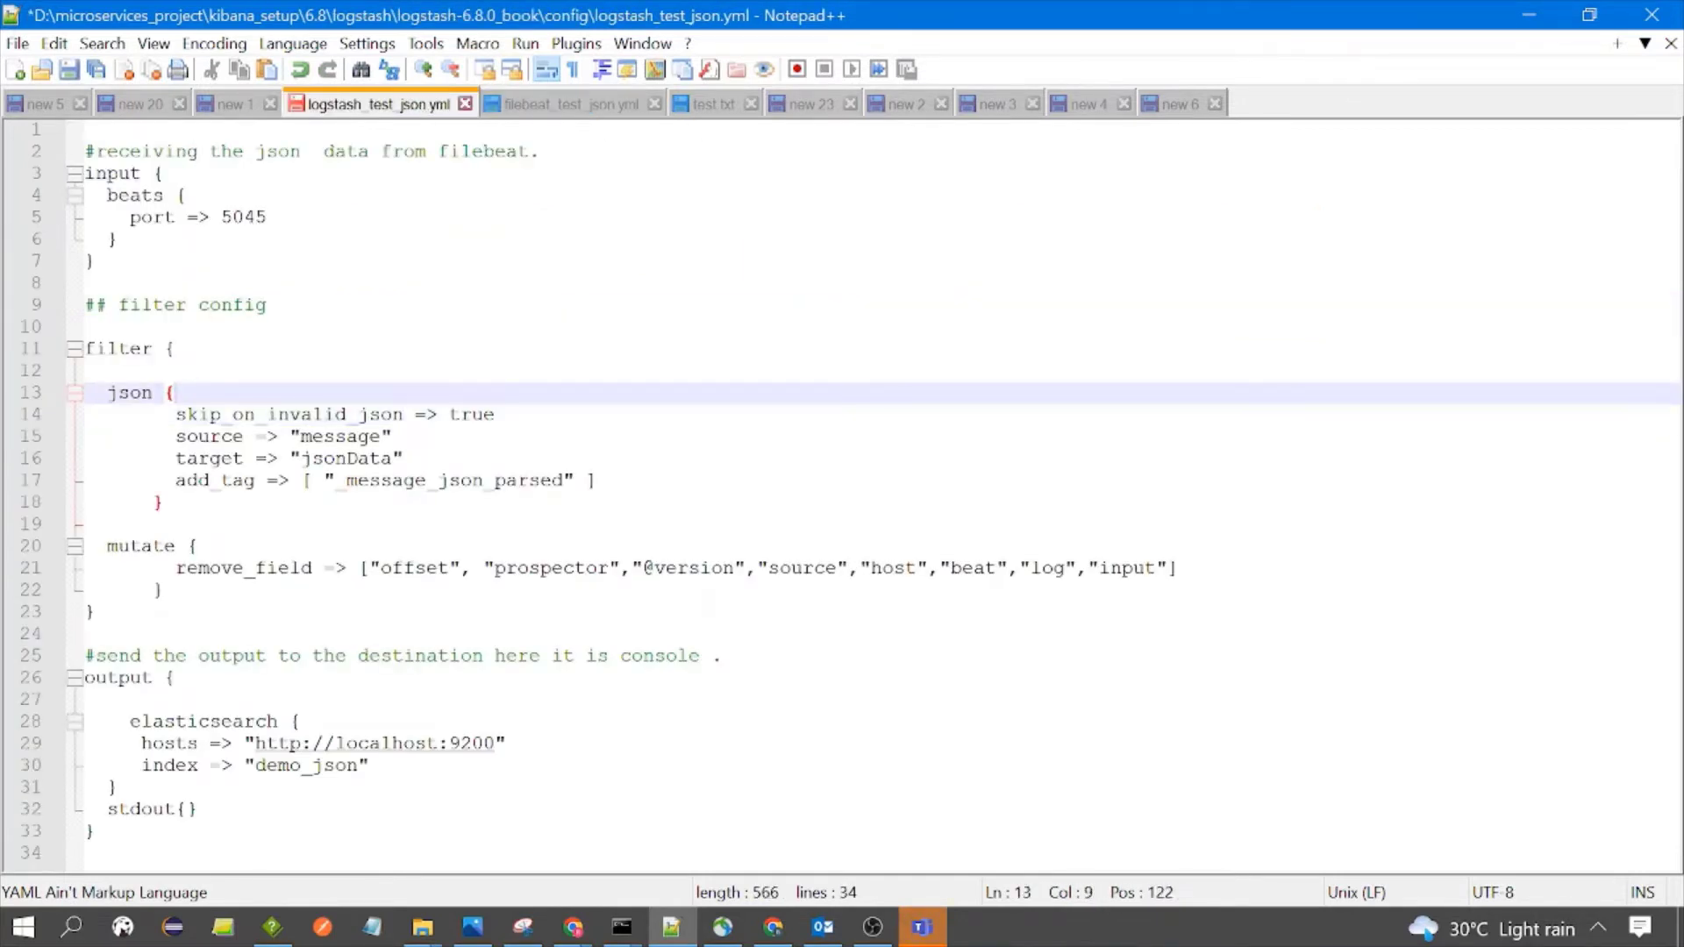
drag(165, 414, 596, 479)
click(176, 436)
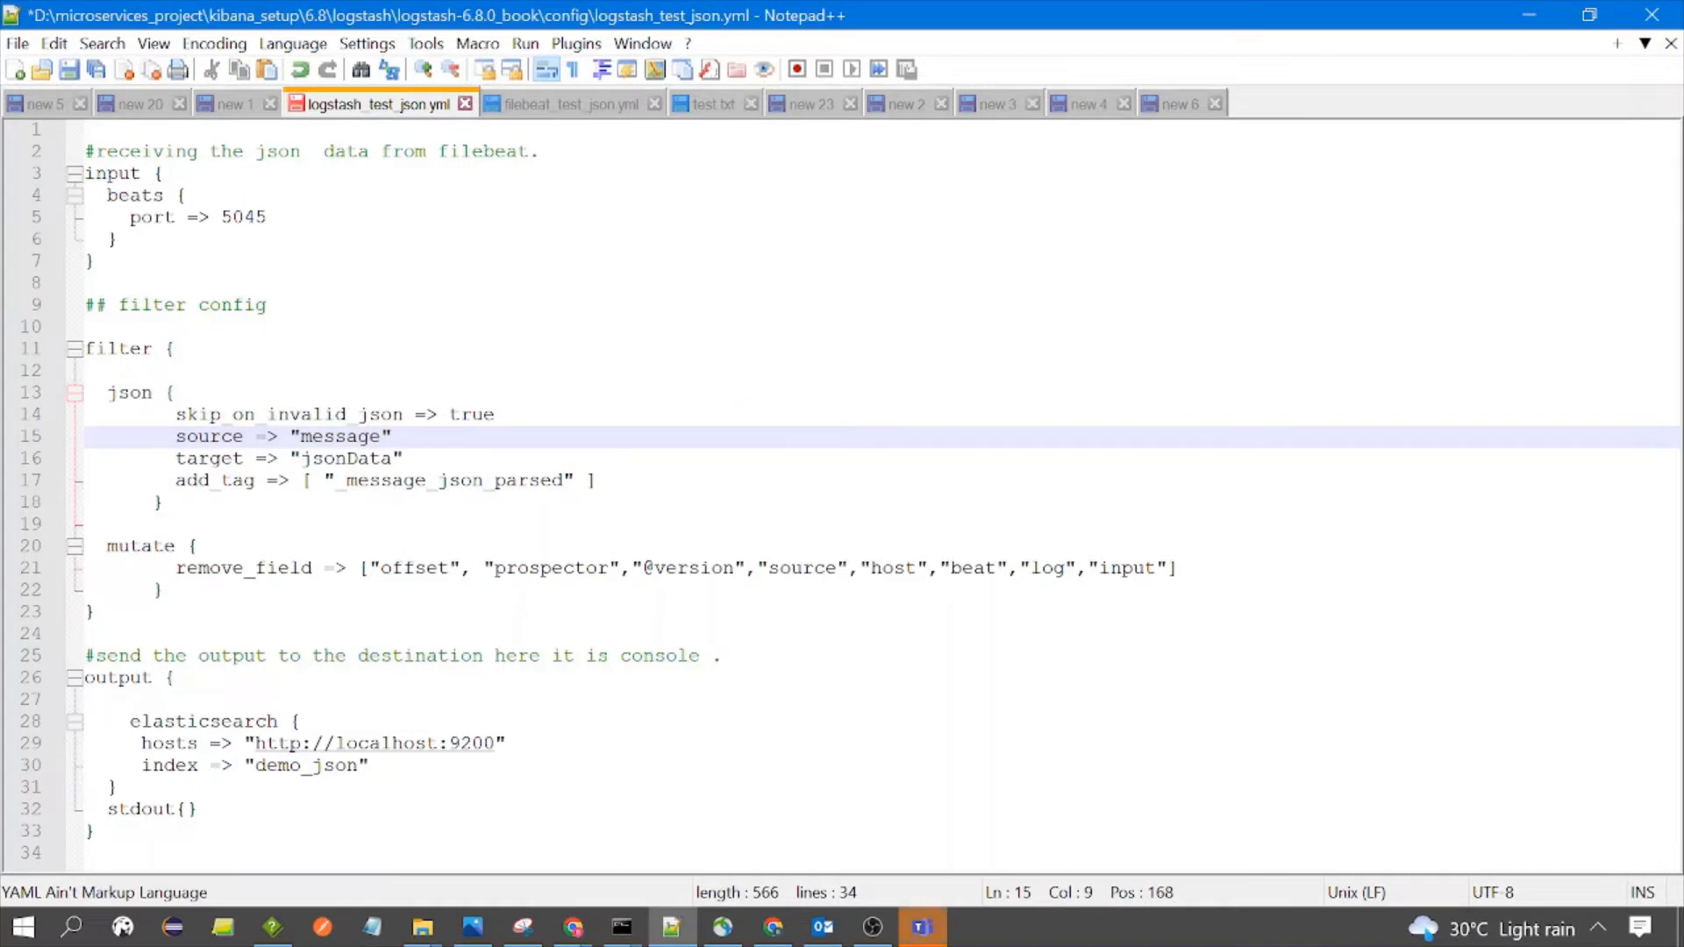
drag(175, 414, 495, 414)
click(391, 436)
mouse_move(175, 414)
mouse_down()
mouse_move(324, 414)
mouse_move(176, 392)
mouse_up()
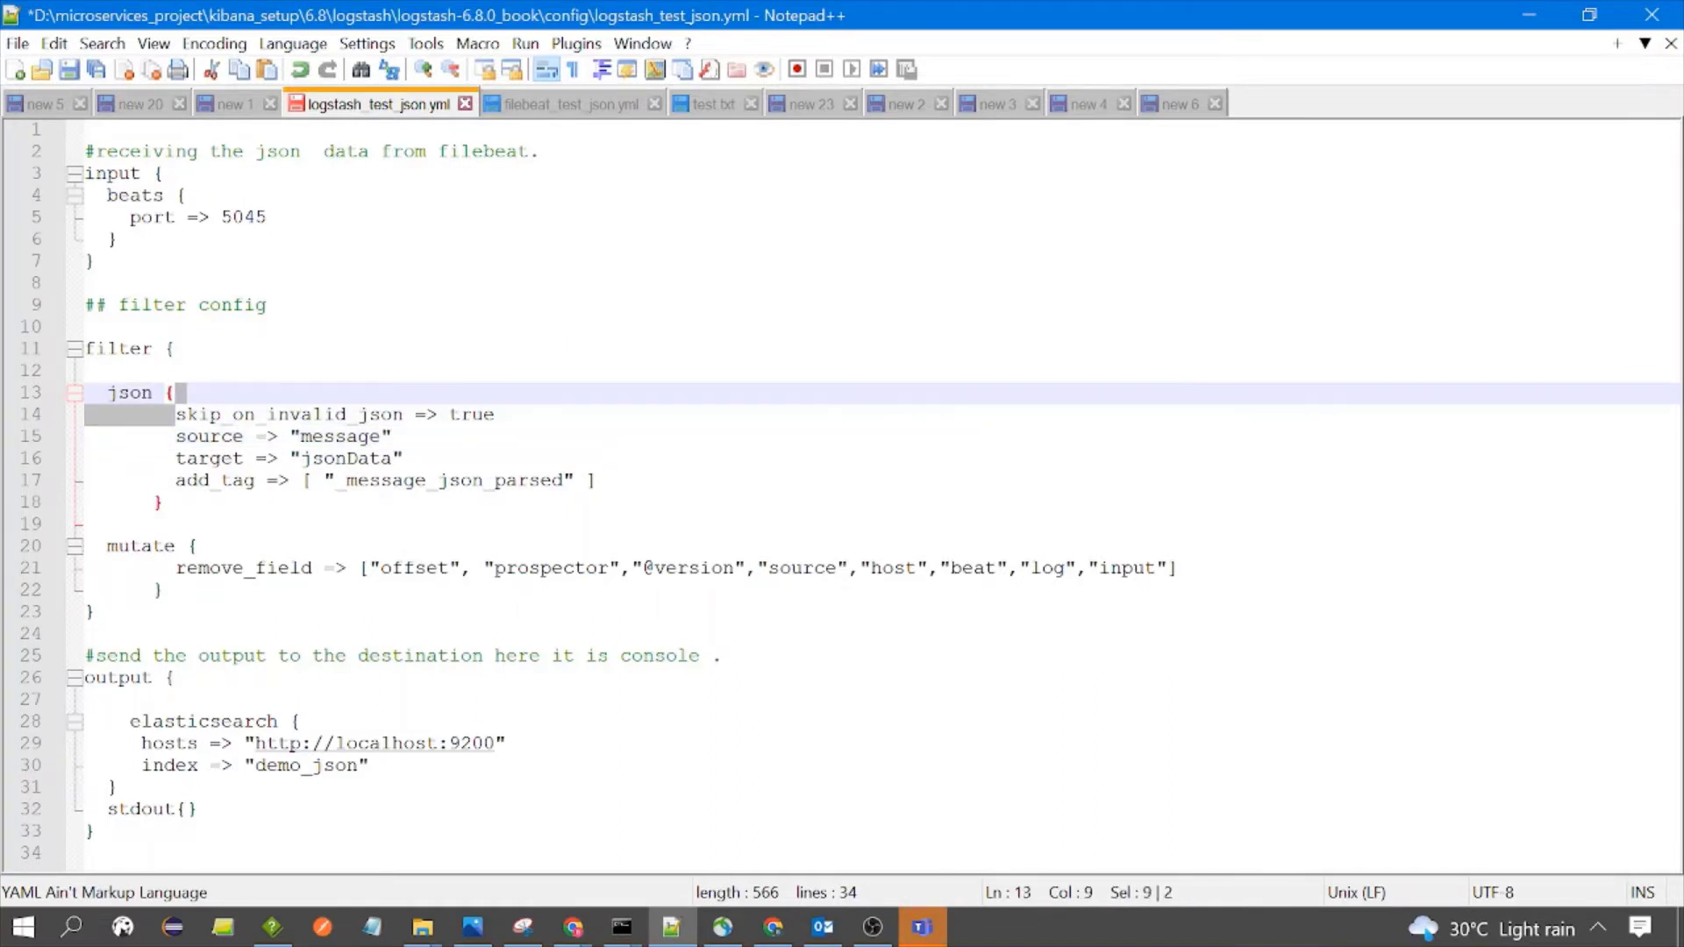
click(495, 414)
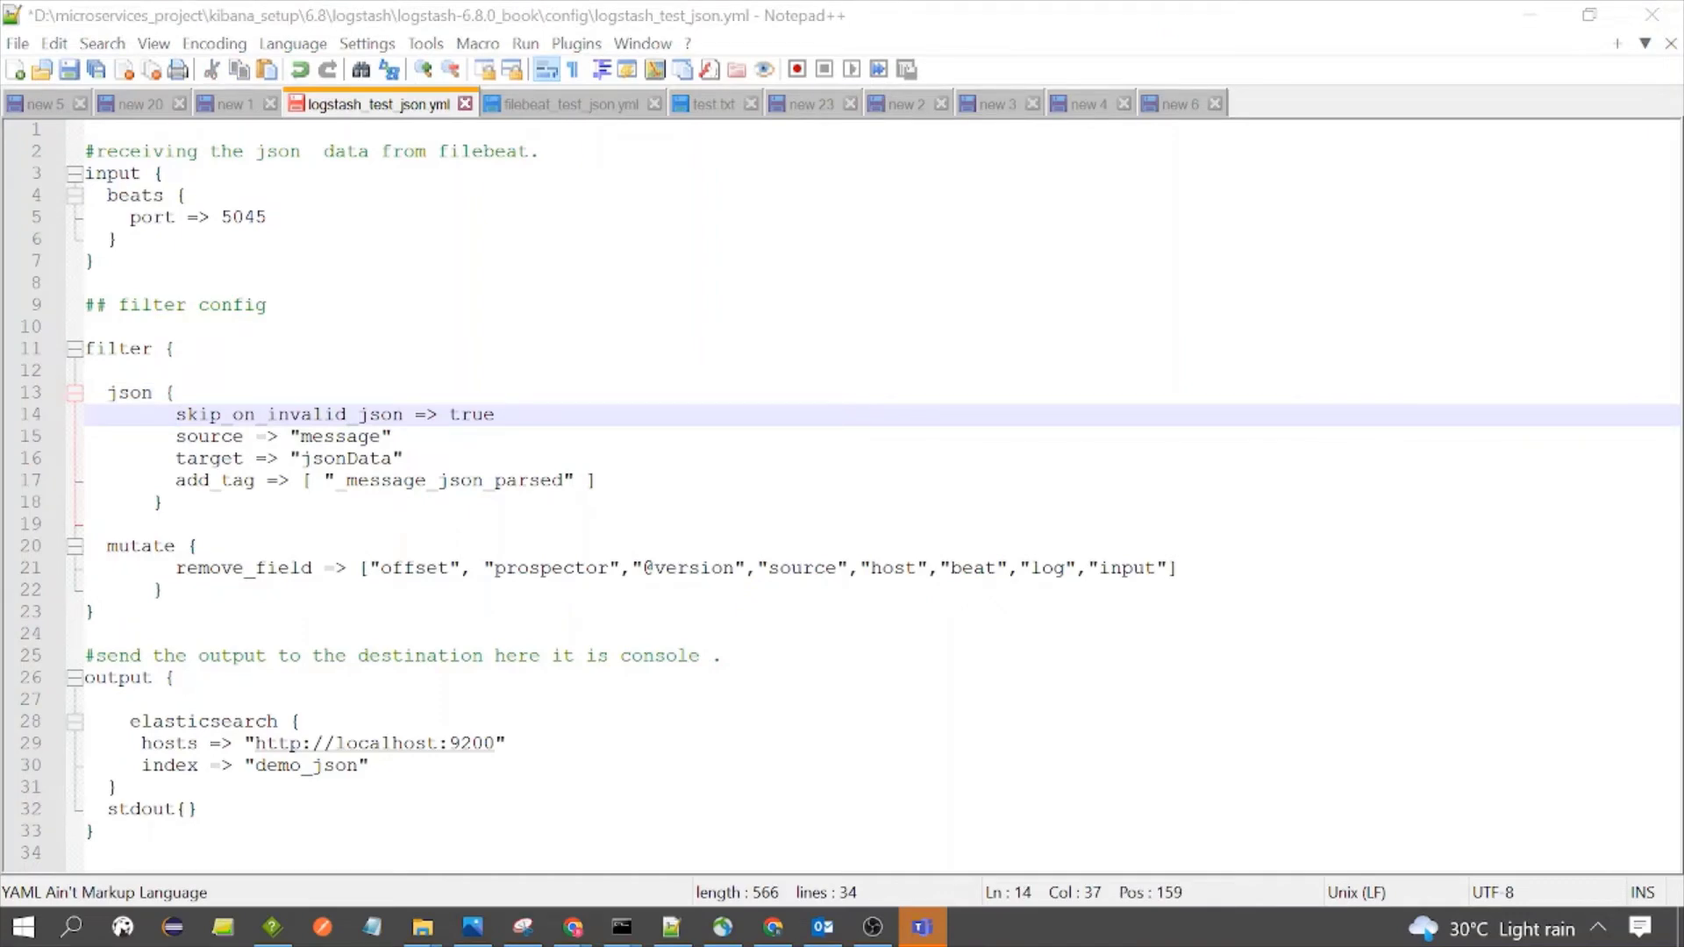
- Highlight the json section of the filter block from its opening line to its closing brace
drag(107, 392, 163, 501)
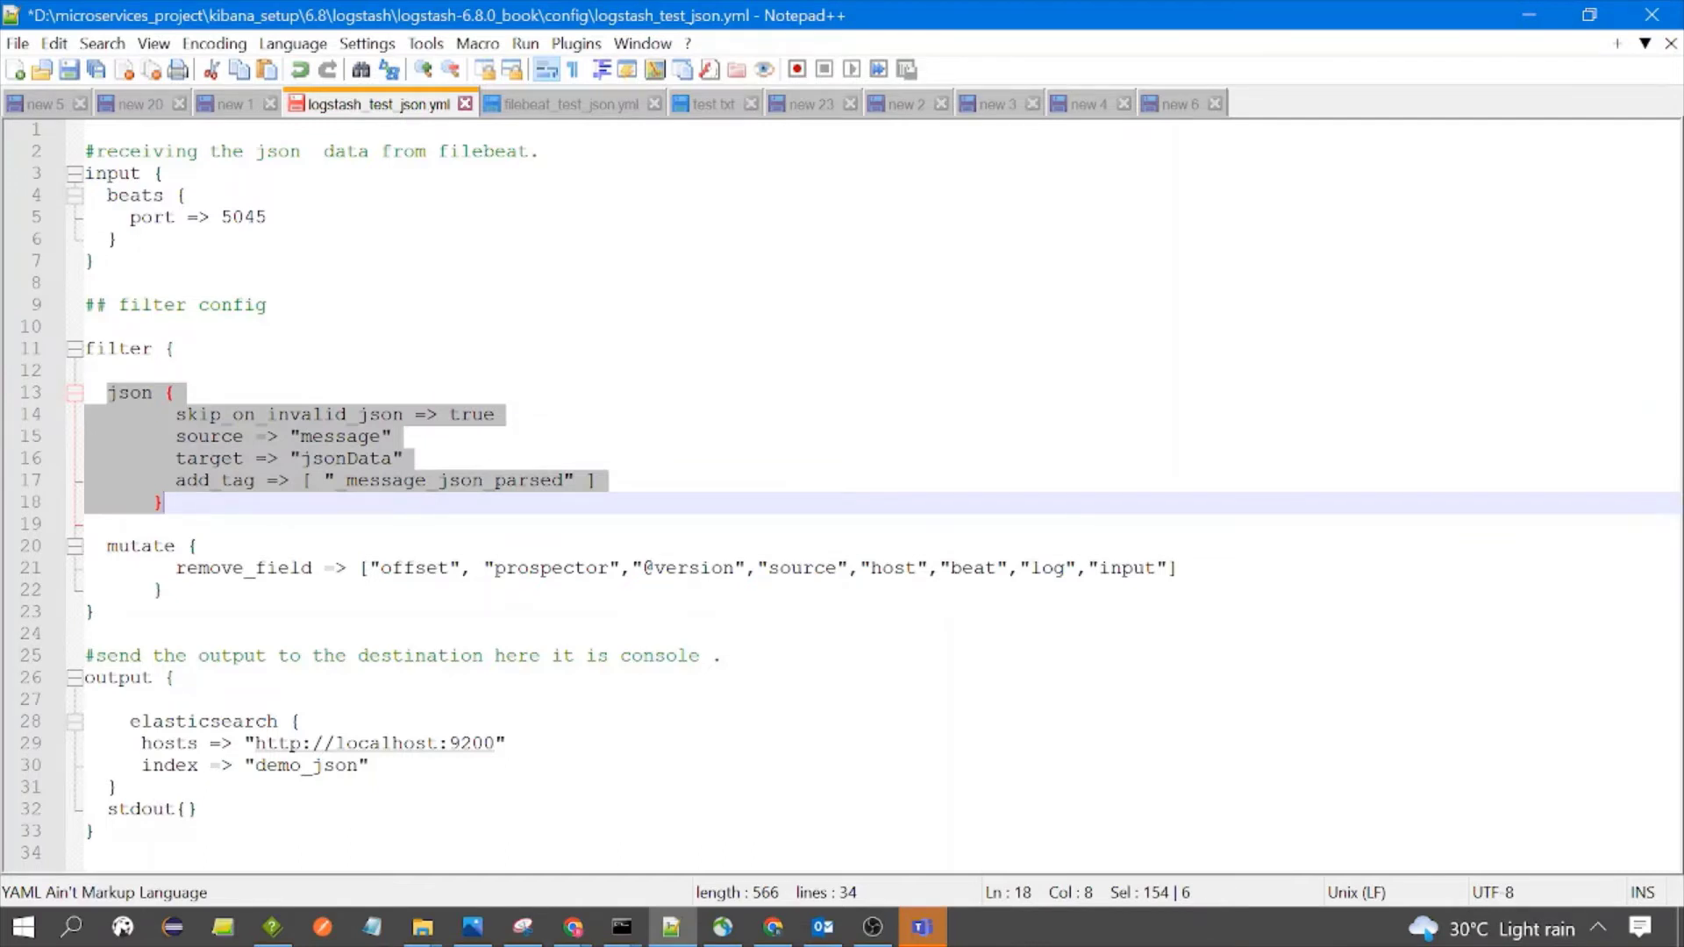
key(Right)
key(shift+Up)
key(shift+Up)
key(shift+Up)
key(shift+Up)
key(shift+Up)
key(shift+Home)
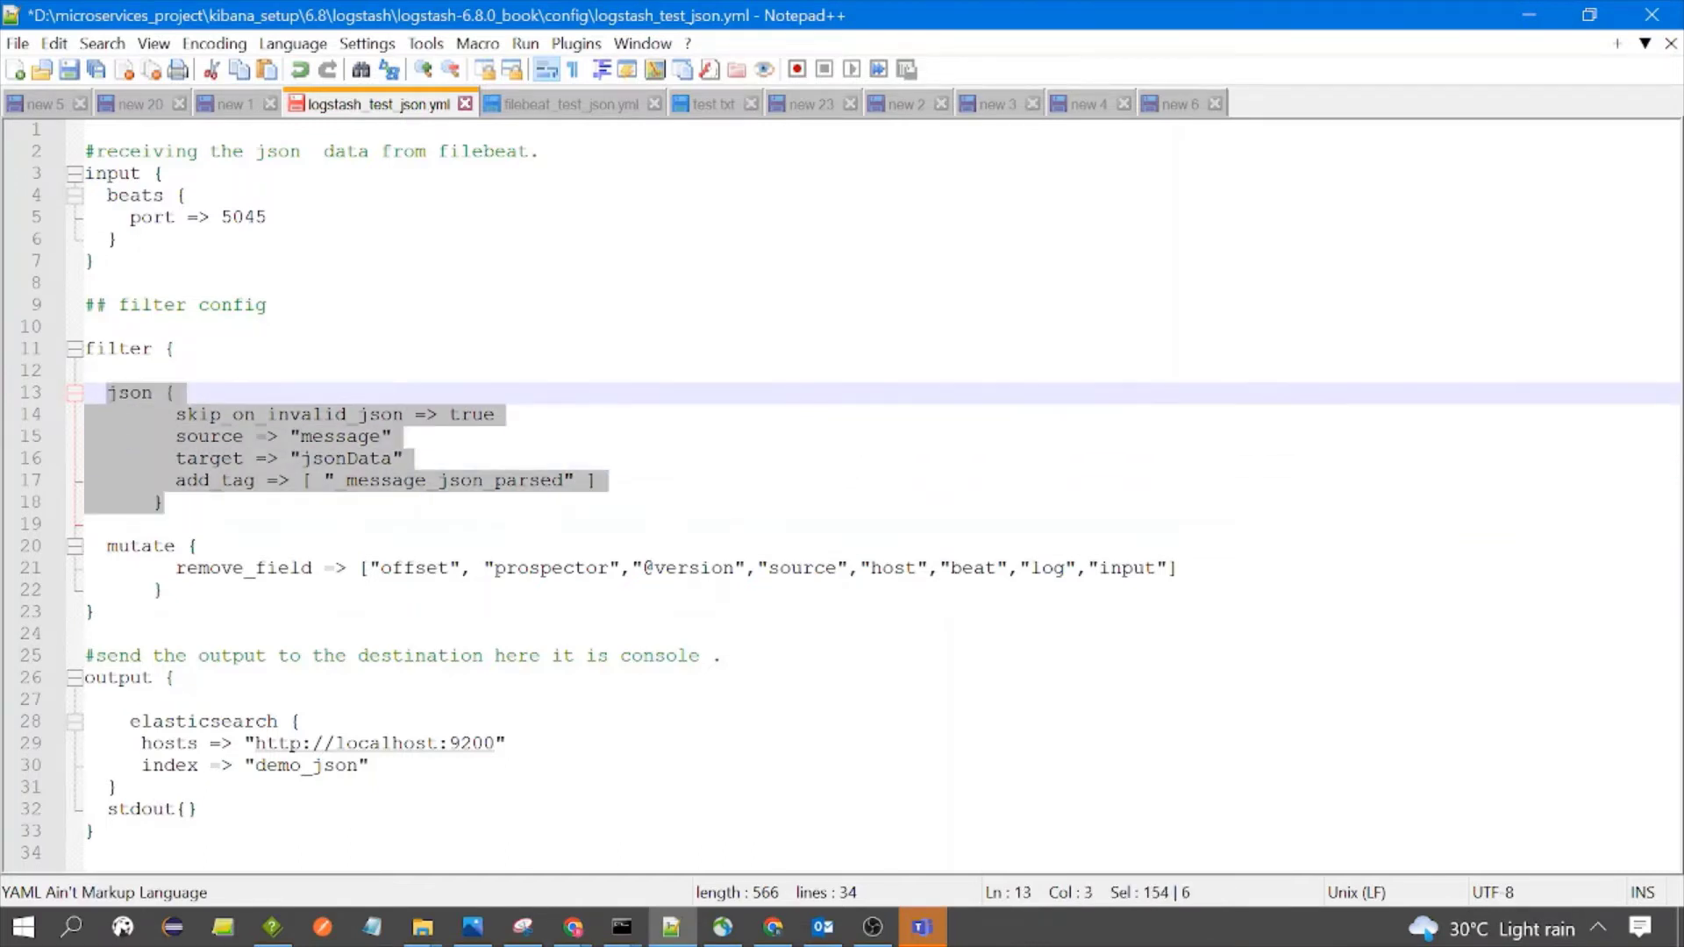
- Examine the skip_on_invalid_json => true line of the json section by highlighting it
mouse_move(164, 589)
mouse_down()
mouse_move(164, 567)
mouse_move(163, 590)
mouse_up()
click(175, 348)
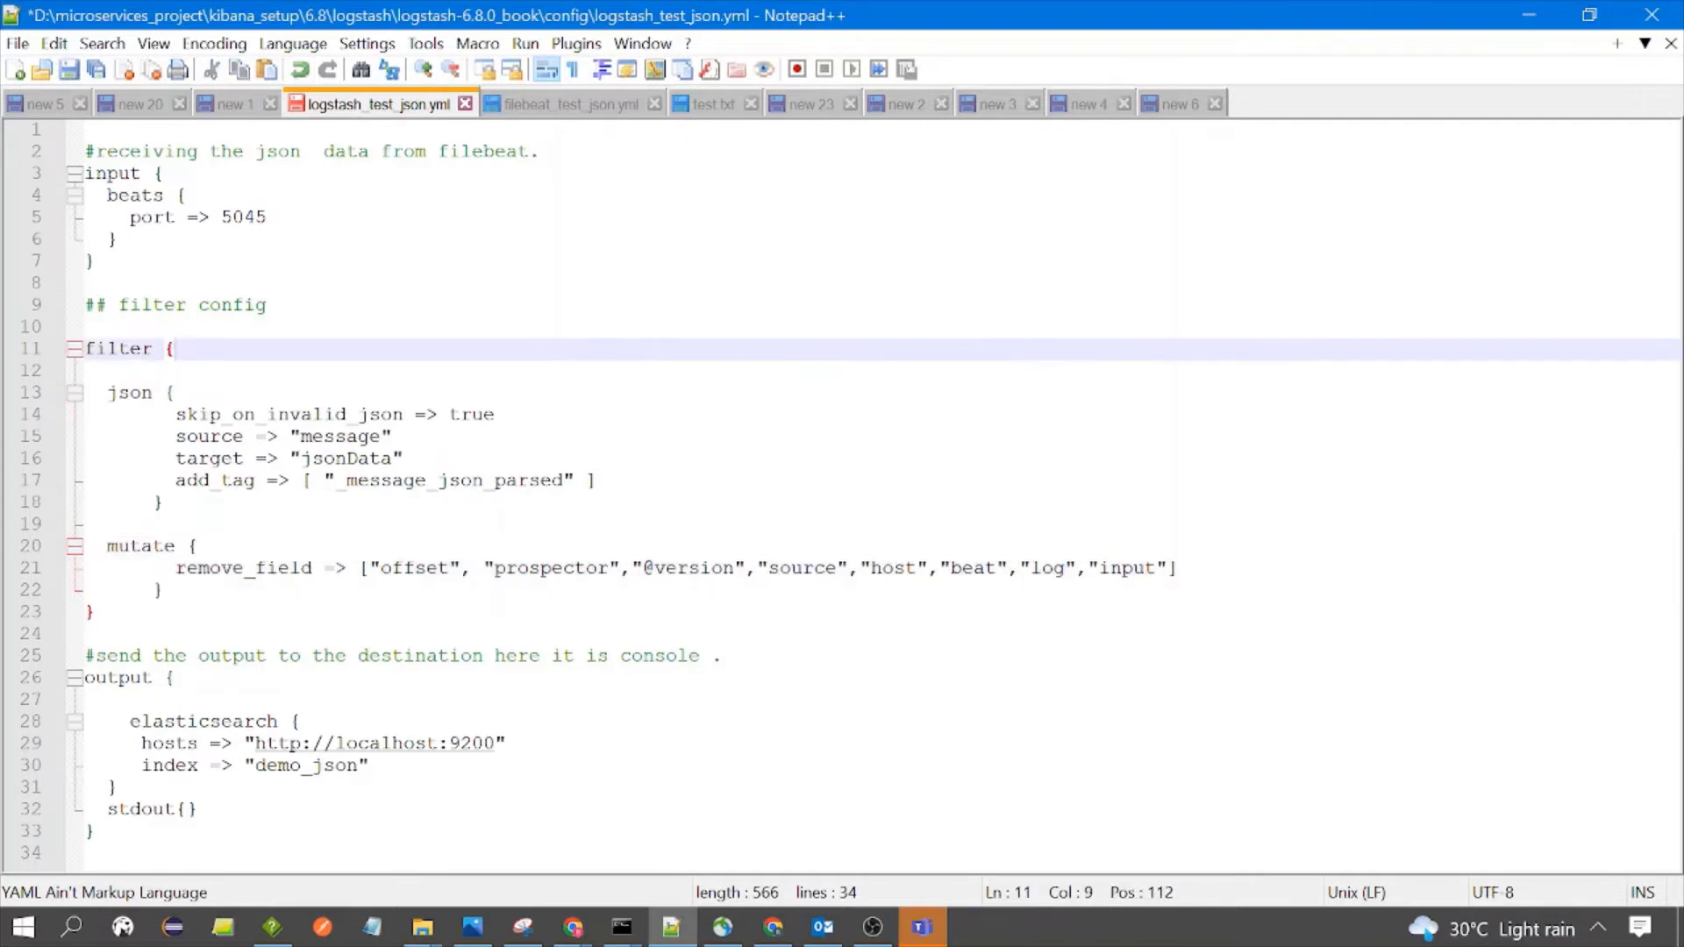
key(Down)
key(Down)
key(Down)
key(shift+End)
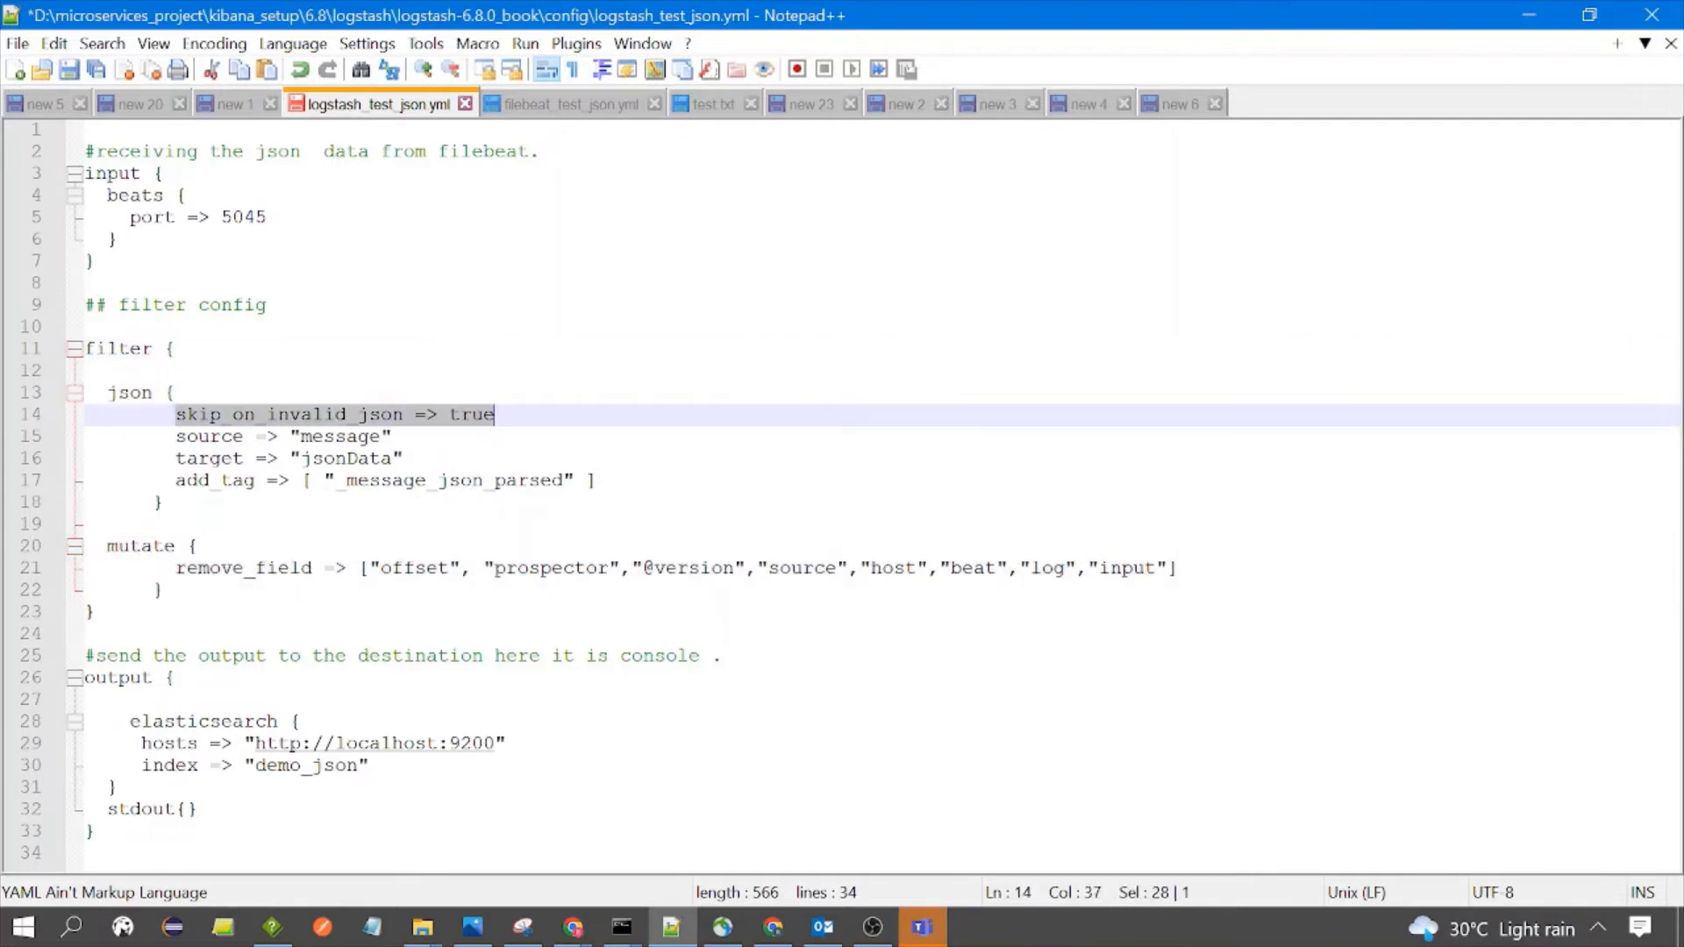
key(Down)
key(Down)
drag(165, 414, 494, 414)
click(494, 436)
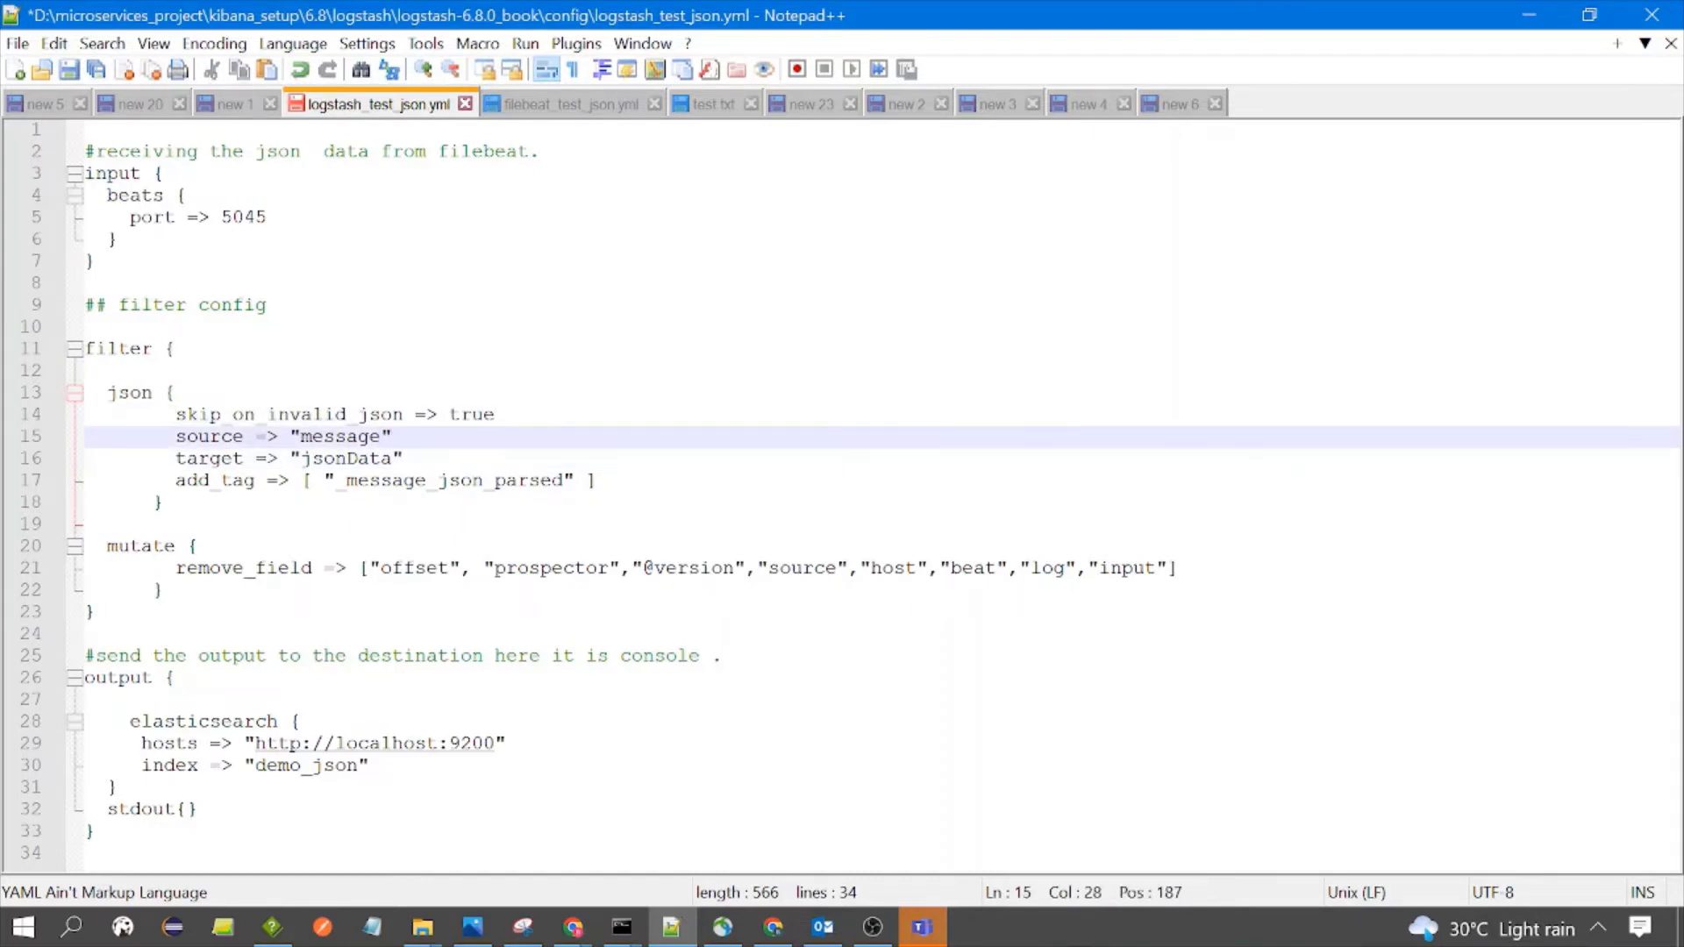
- Highlight the mutate section with its remove_field list in the filter block
drag(209, 589, 98, 545)
click(211, 590)
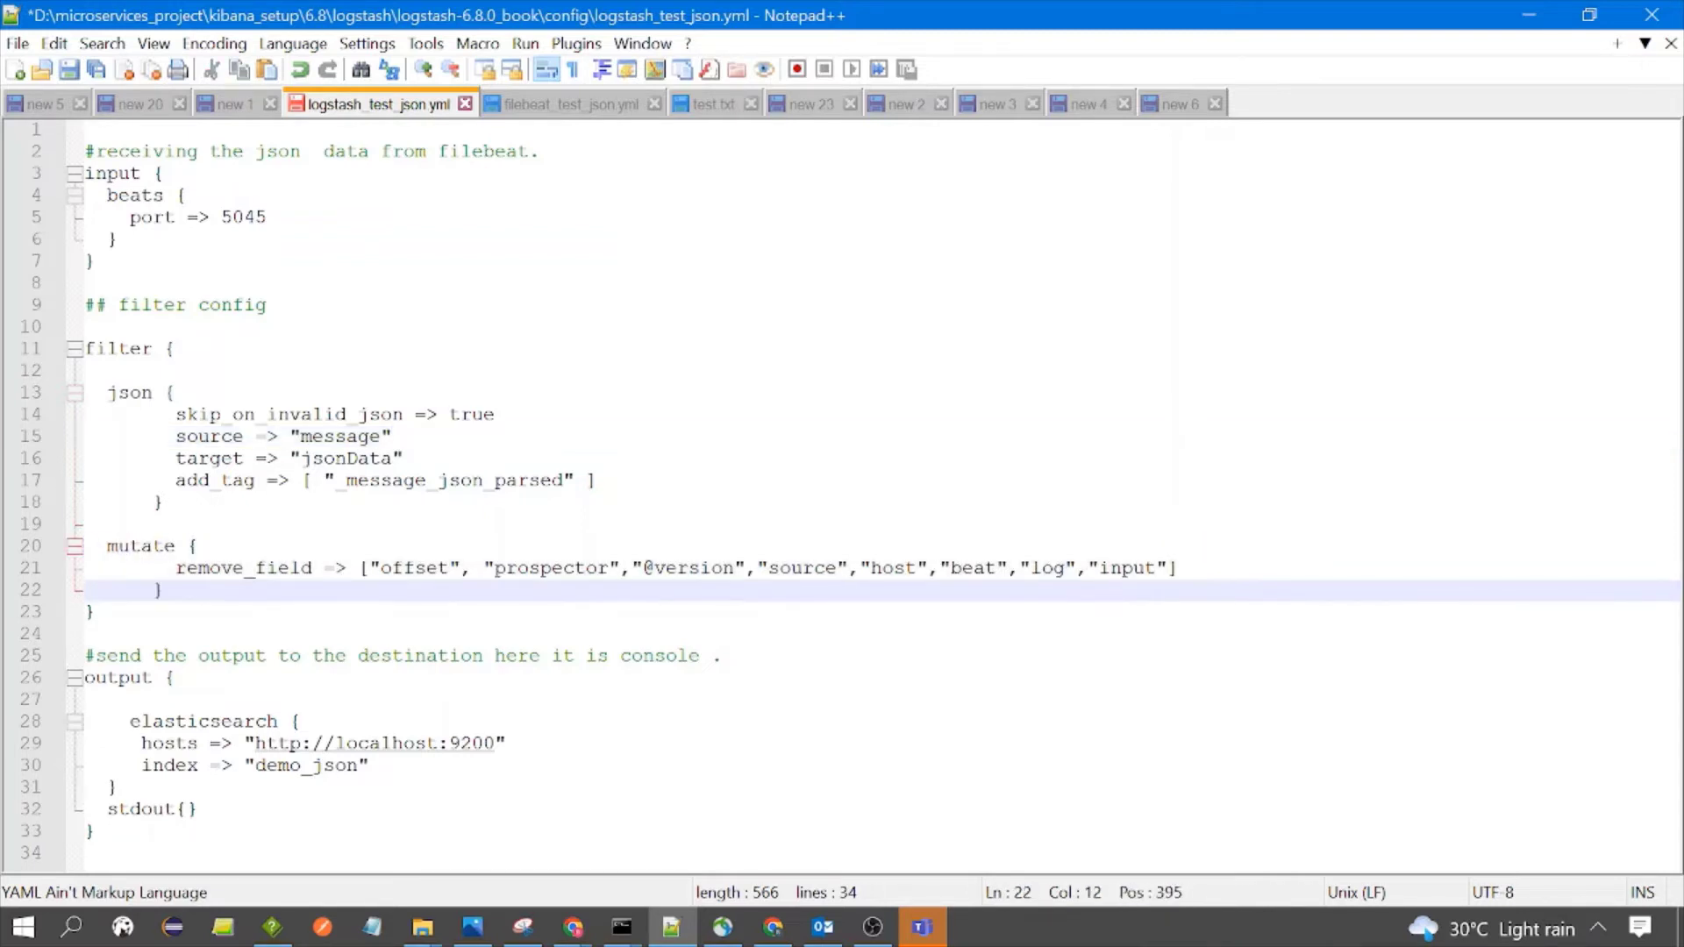
key(shift+Up)
key(shift+Up)
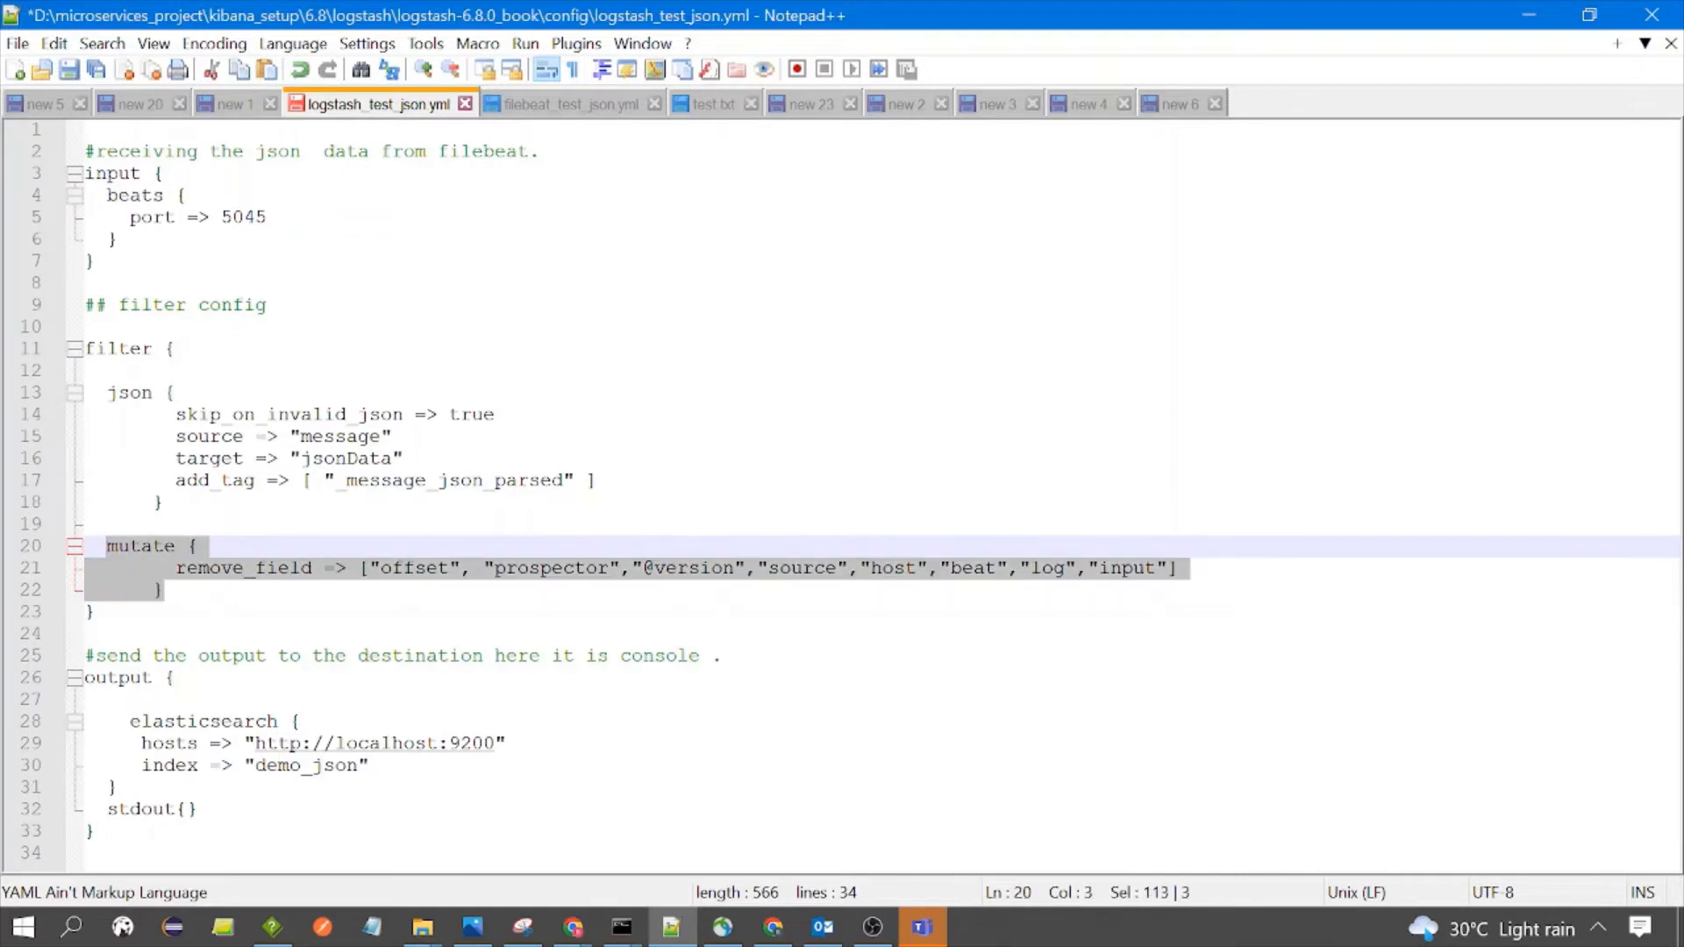
key(Up)
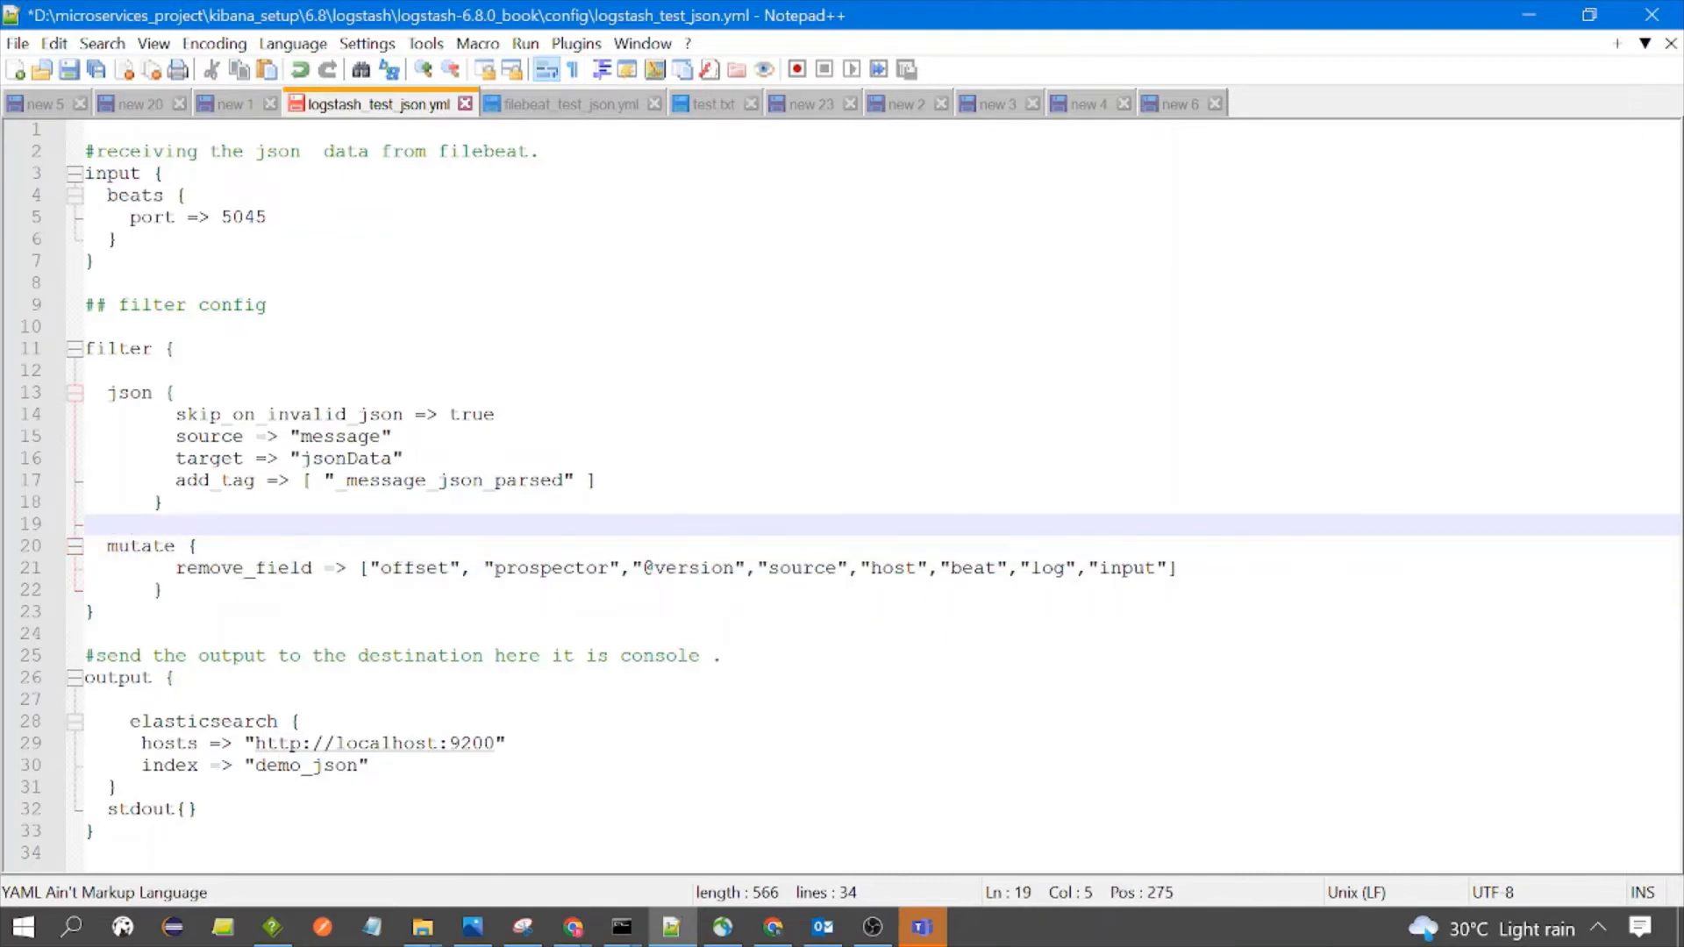
- Examine the json section's source setting "message" and check it against the records in test.txt
double_click(209, 436)
click(391, 436)
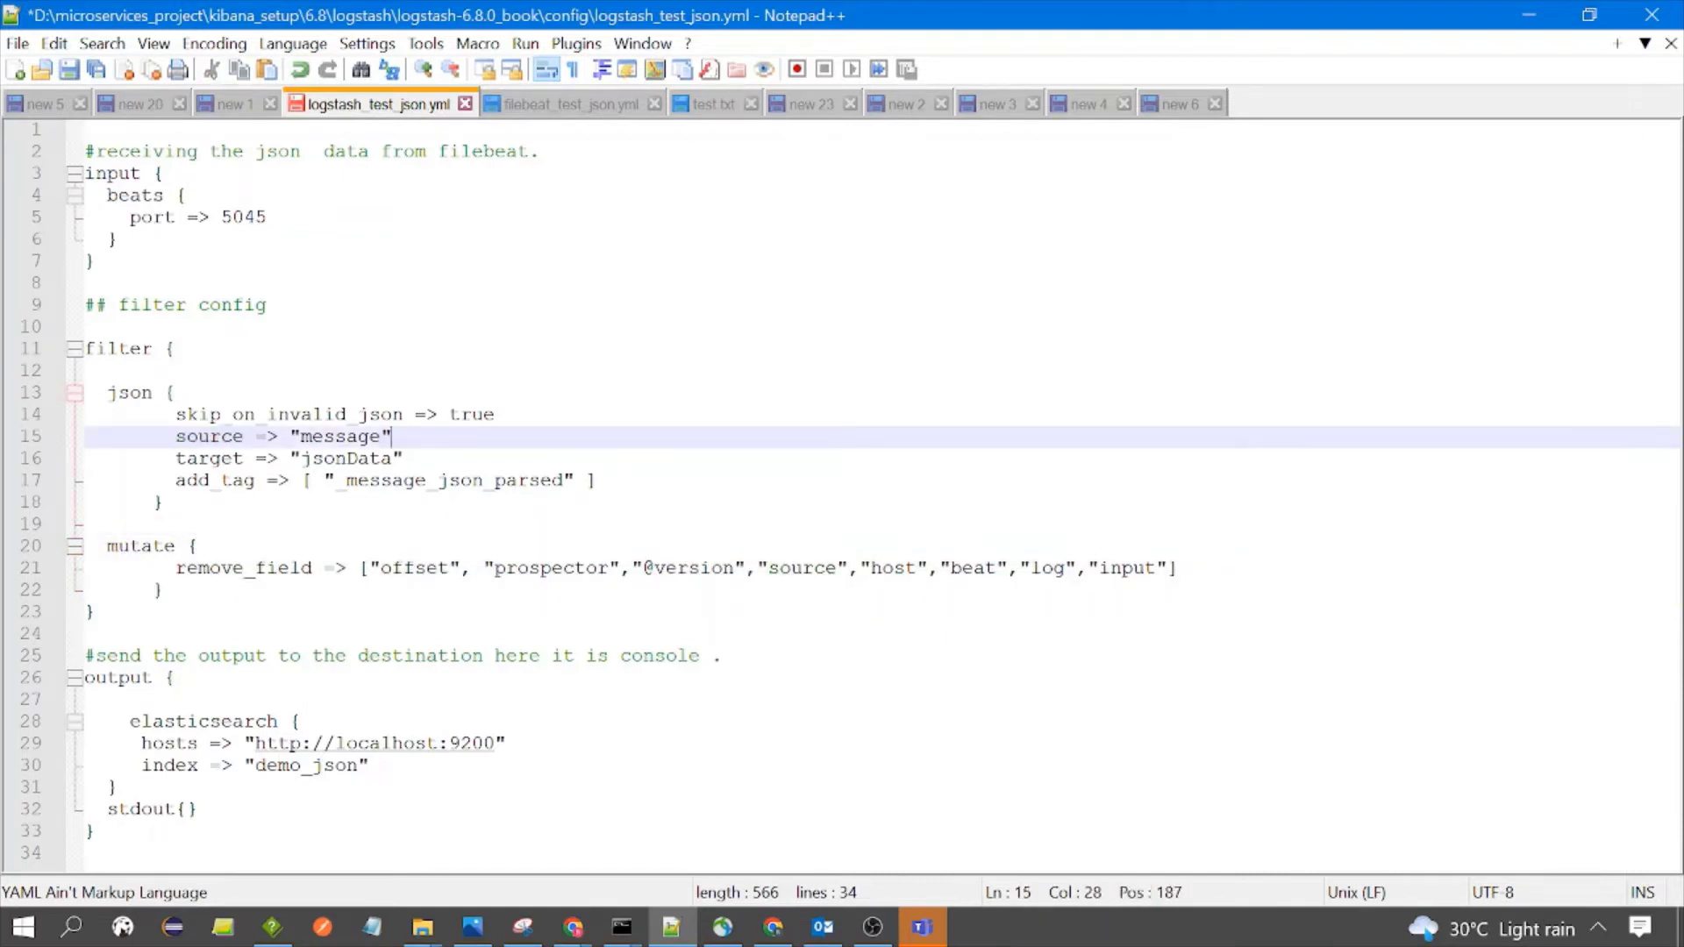
double_click(209, 436)
key(End)
double_click(312, 435)
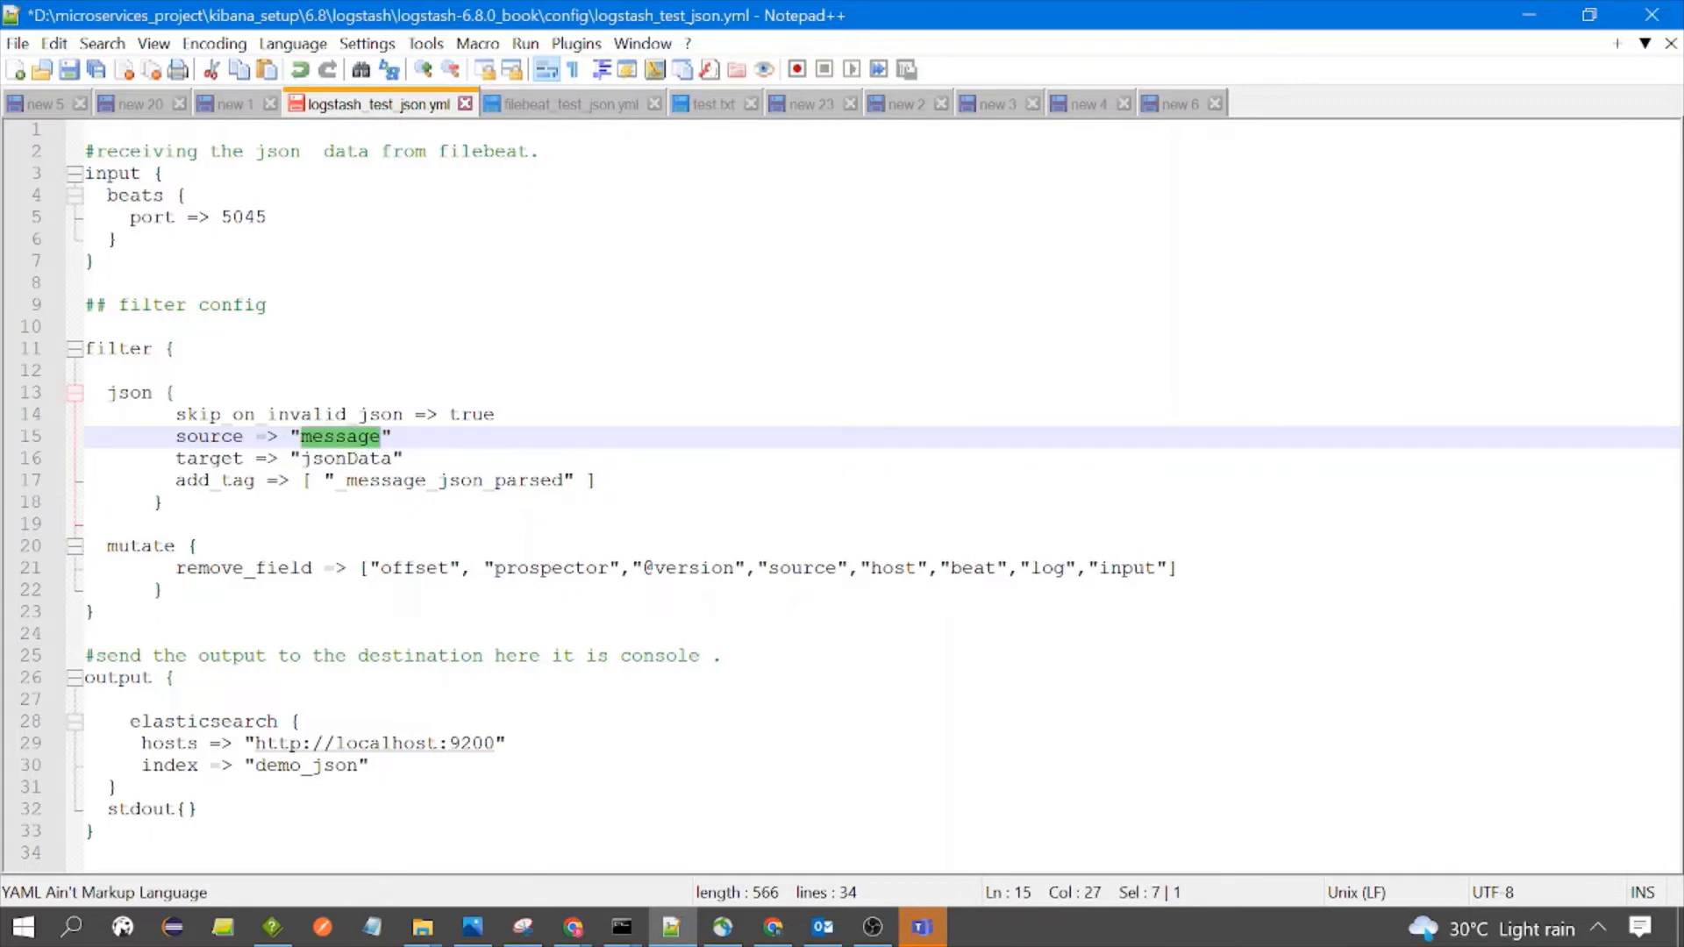
click(721, 107)
click(409, 105)
click(392, 436)
click(176, 457)
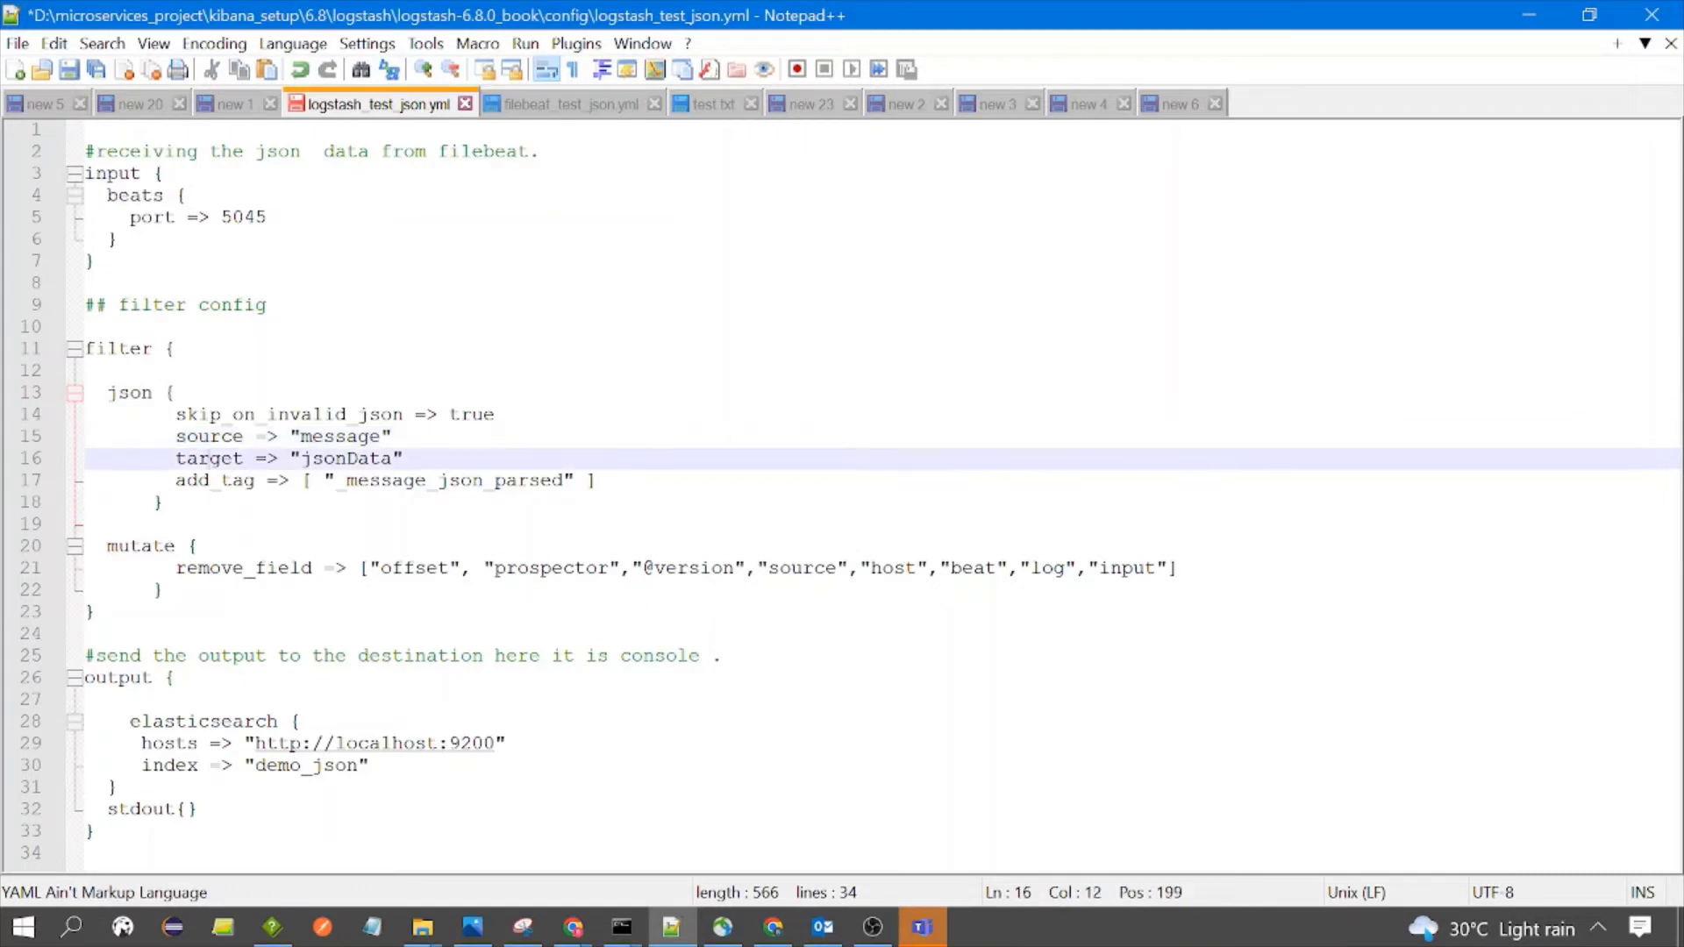
- Examine the json section's target setting and highlight its value "jsonData"
double_click(208, 457)
click(392, 436)
double_click(368, 458)
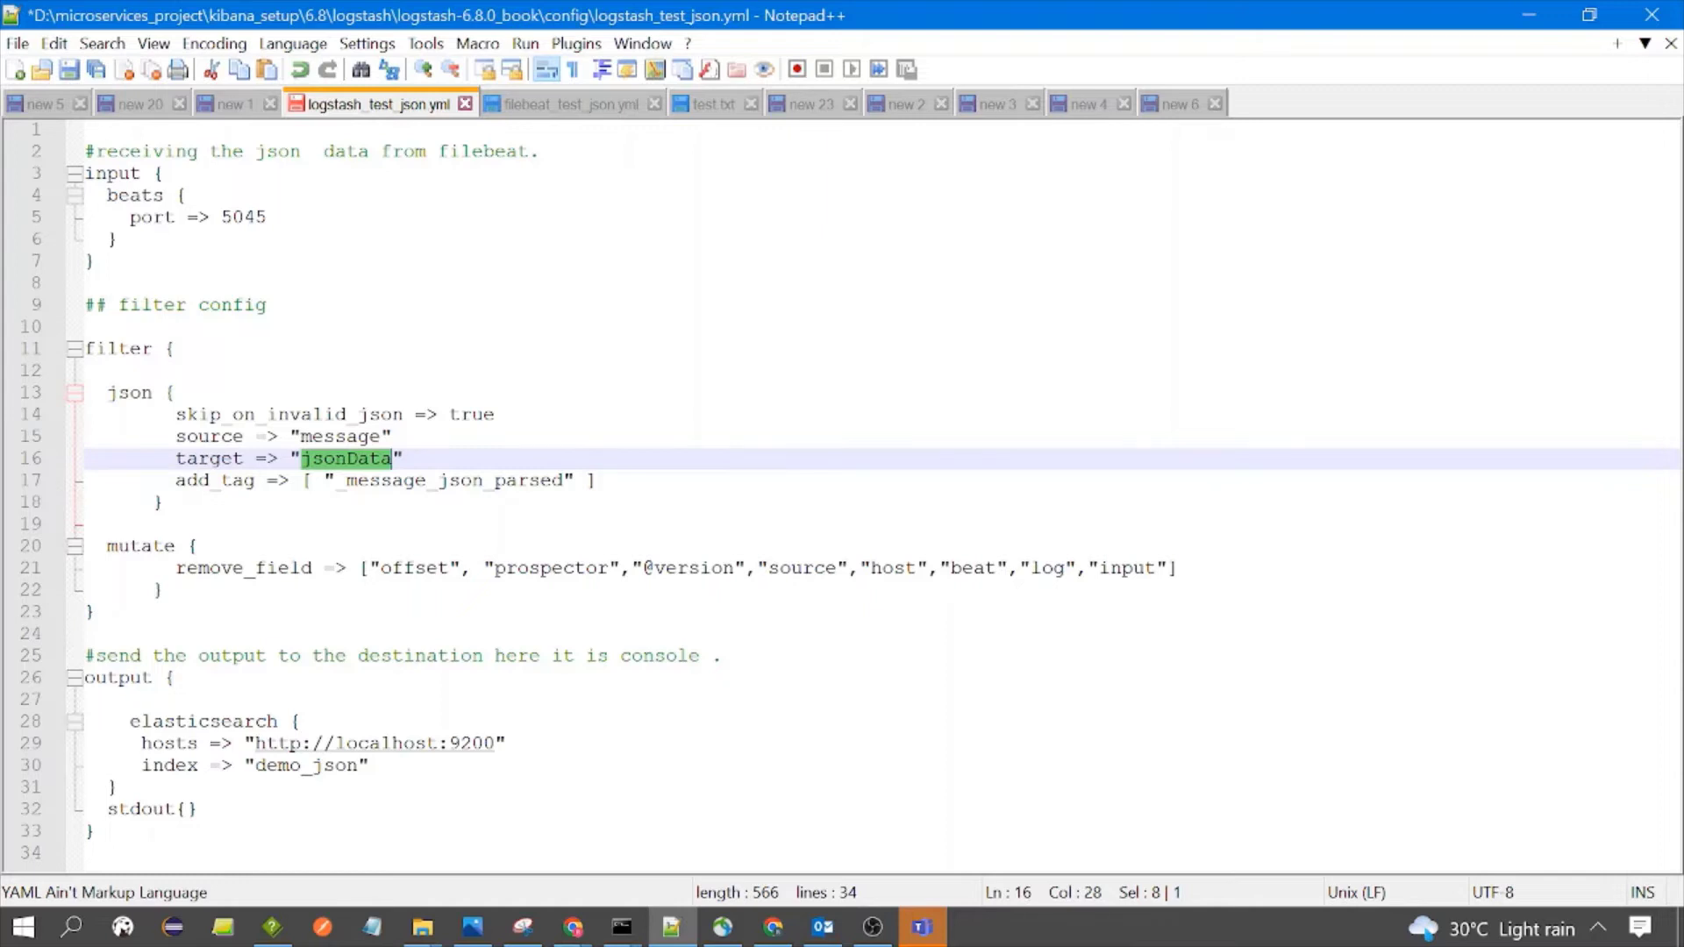
click(175, 457)
double_click(209, 458)
double_click(342, 458)
- Highlight the add_tag line with the "_message_json_parsed" tag in the json section
drag(184, 479, 255, 480)
click(263, 502)
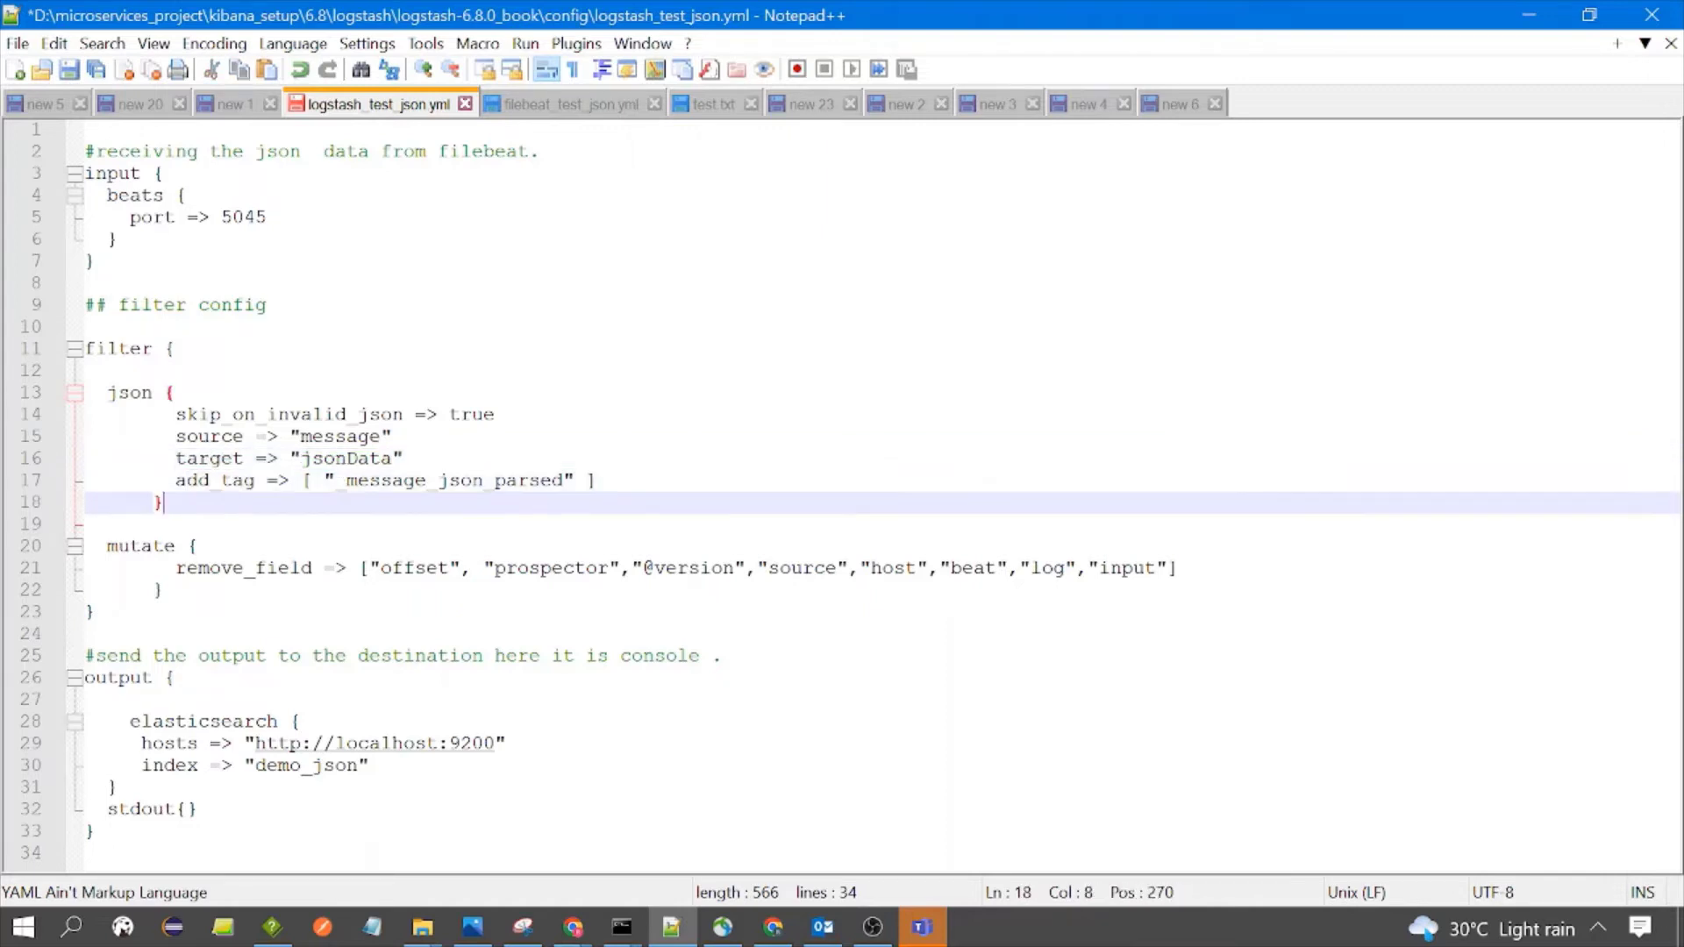
drag(597, 479, 187, 480)
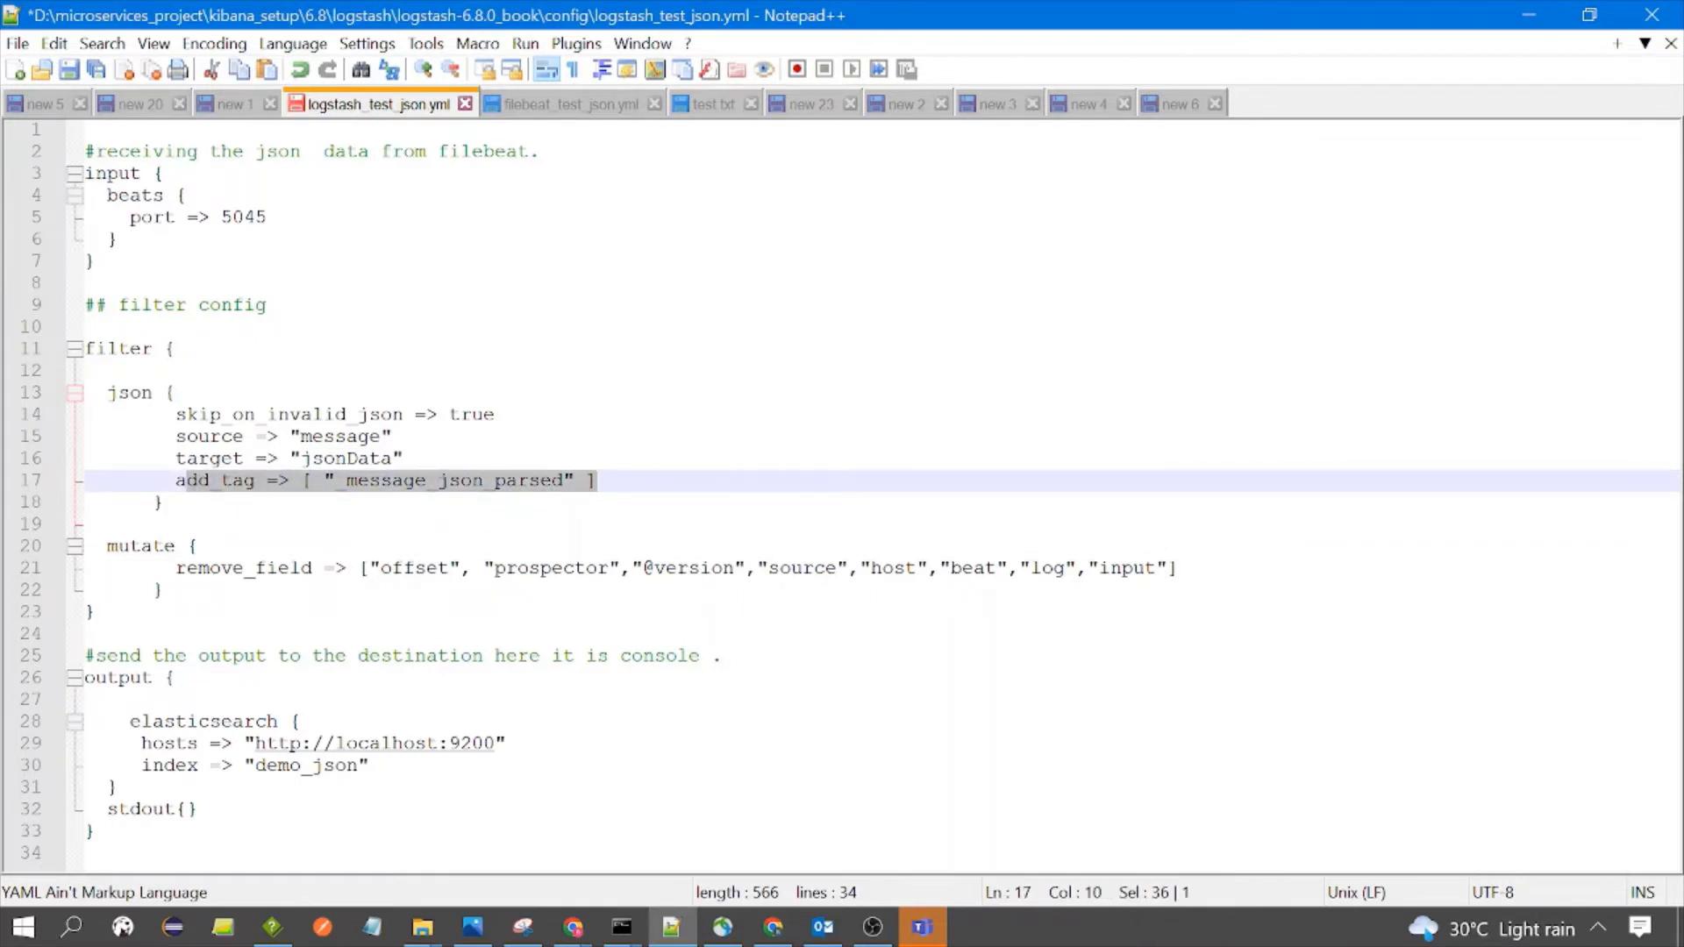
click(164, 502)
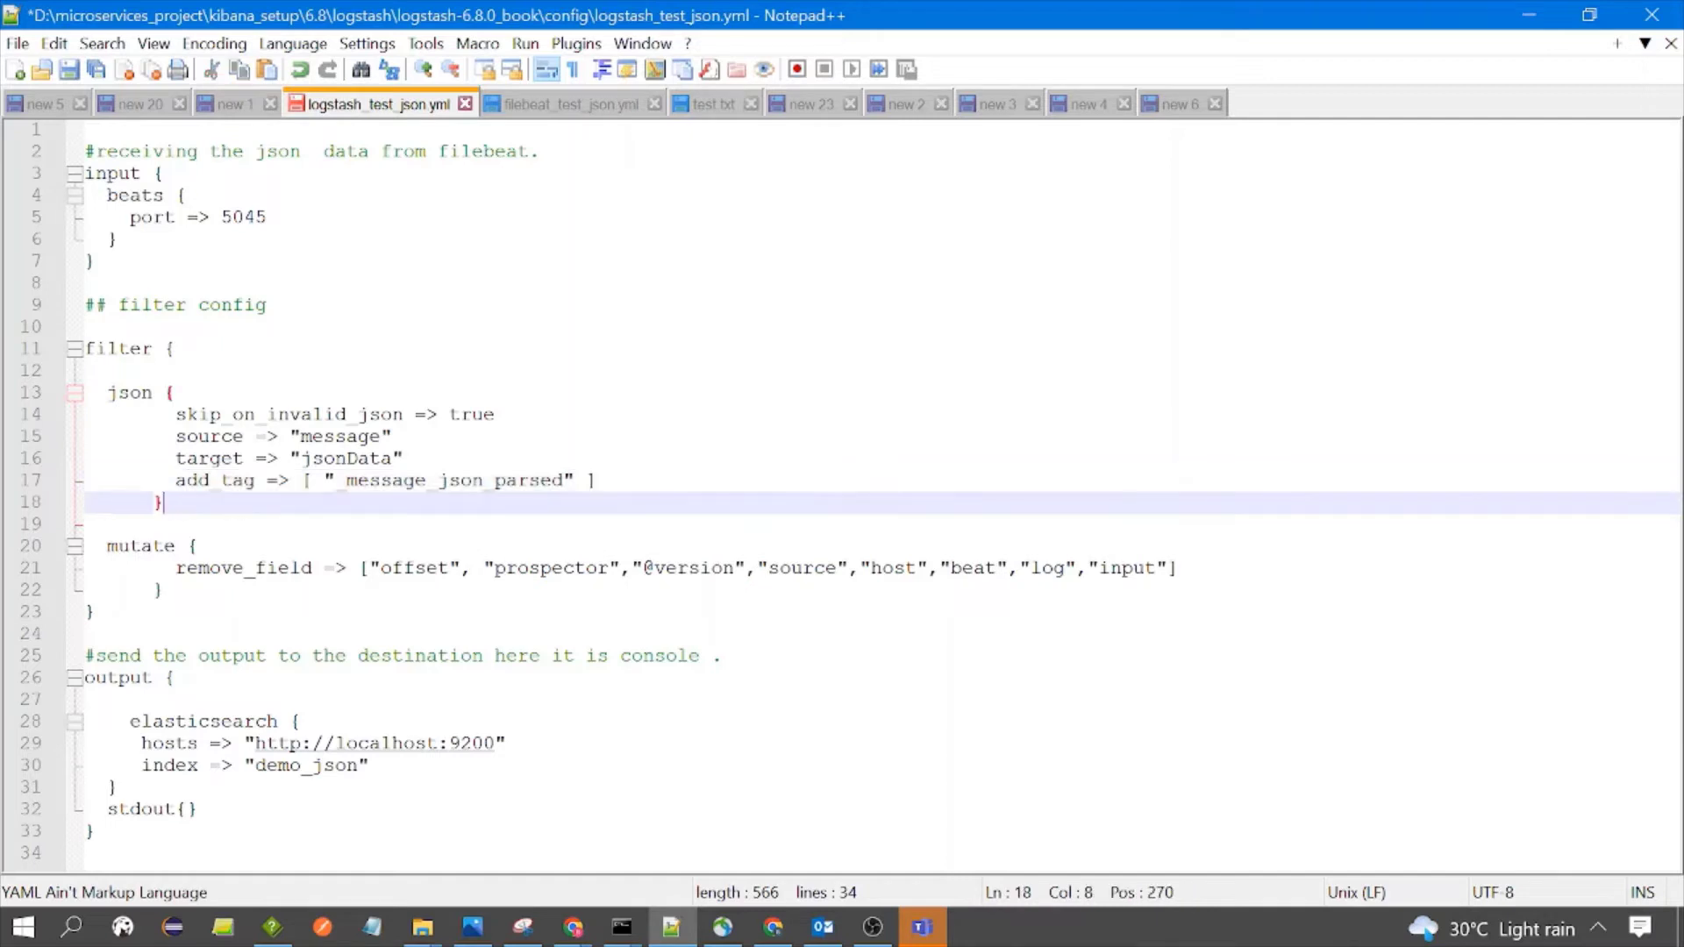
drag(175, 479, 597, 480)
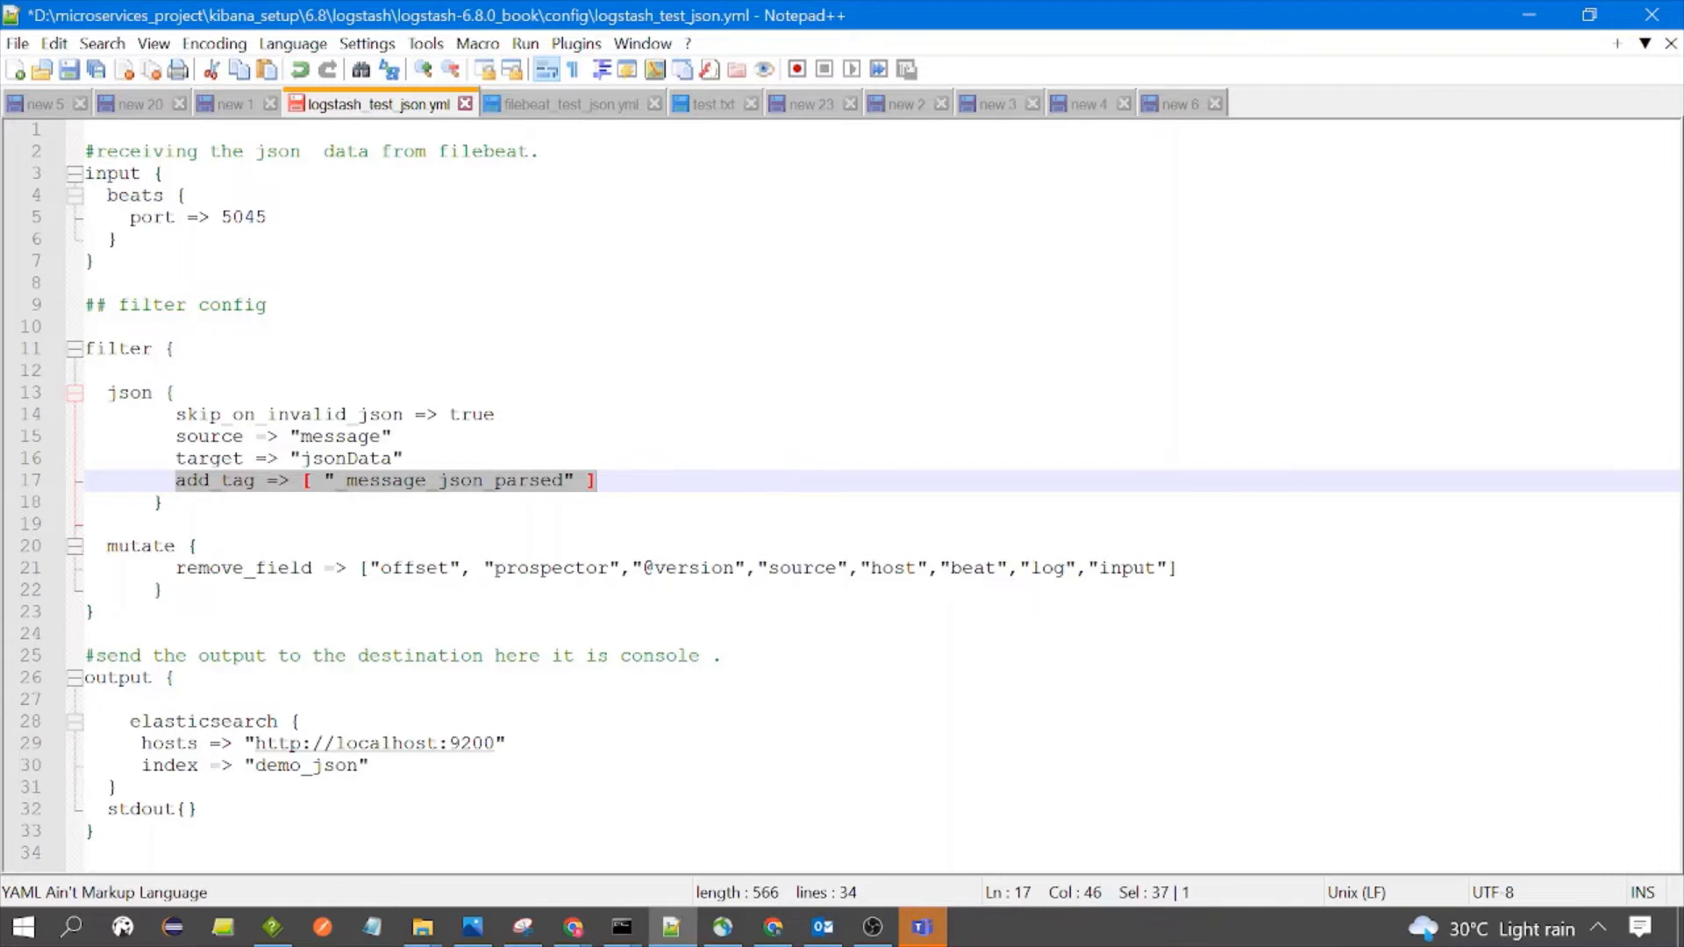
click(598, 486)
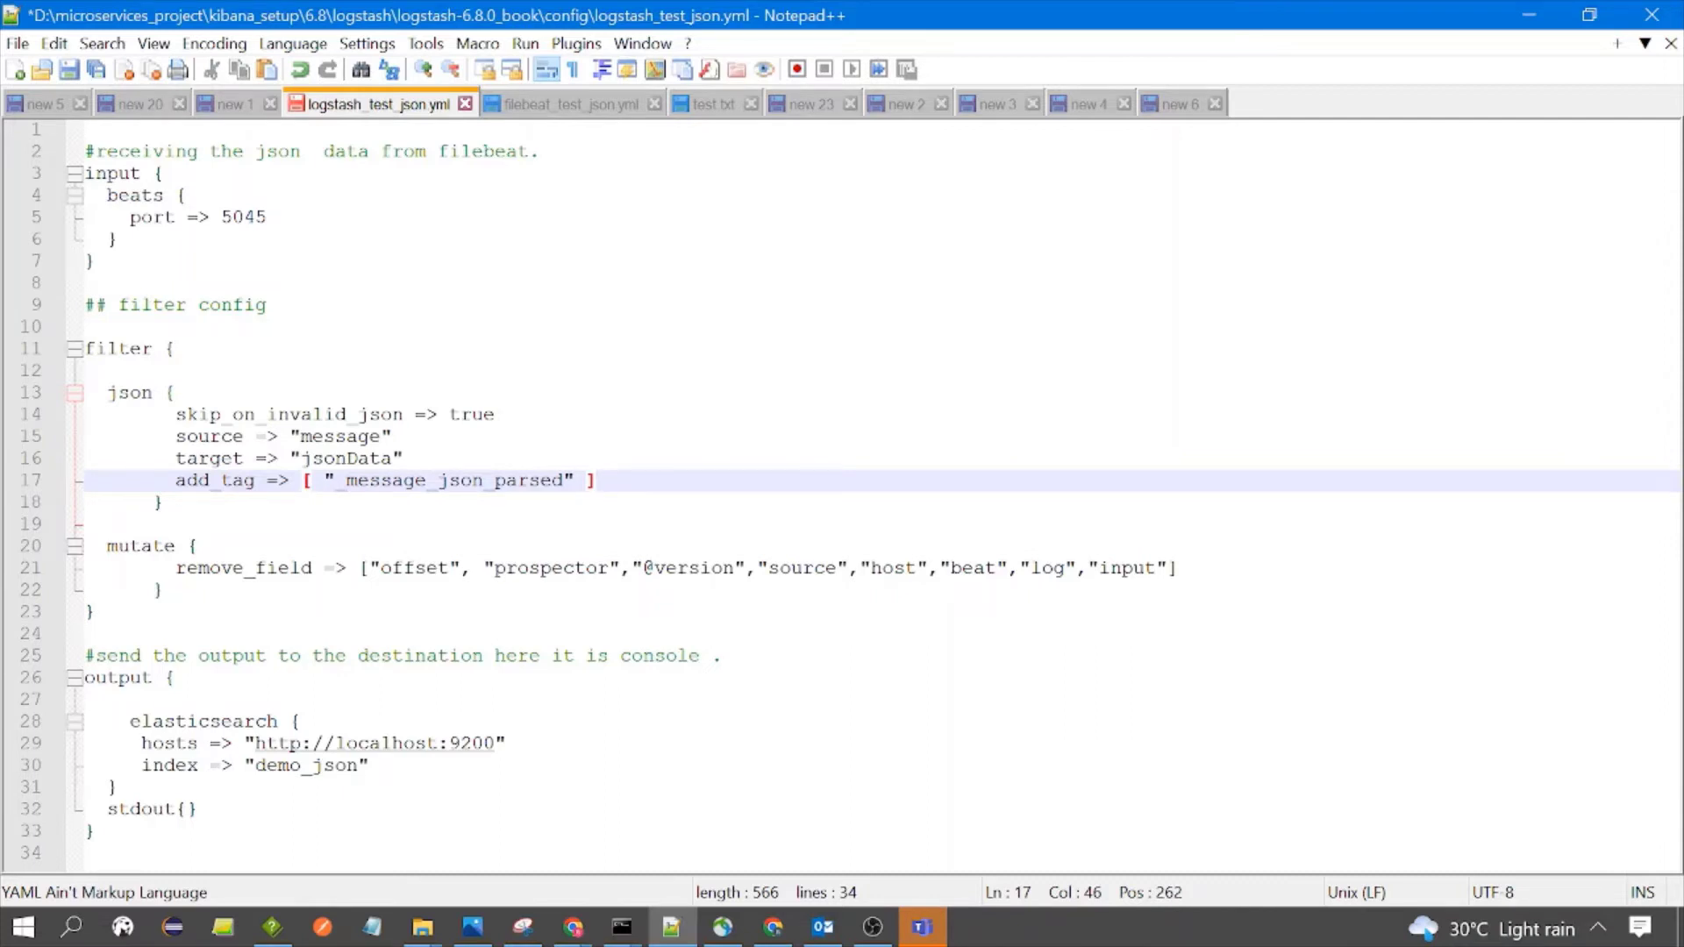
drag(165, 480, 597, 481)
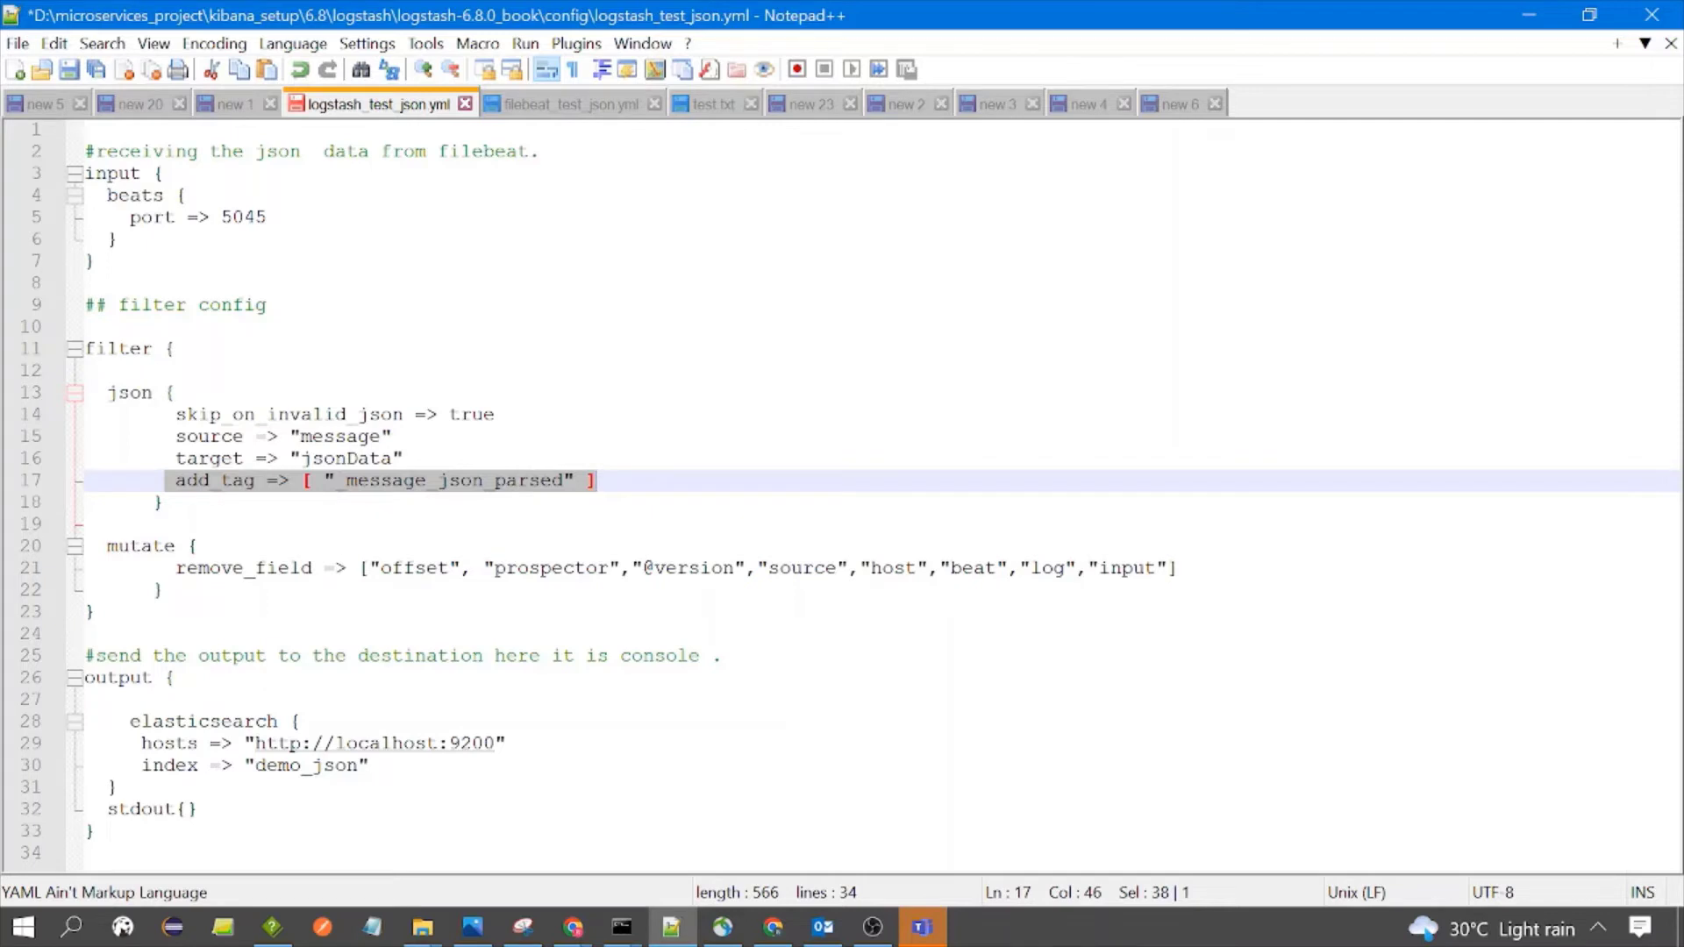
- Review the filter block from its closing brace up to the json section, then move to the comment above the output block
click(175, 393)
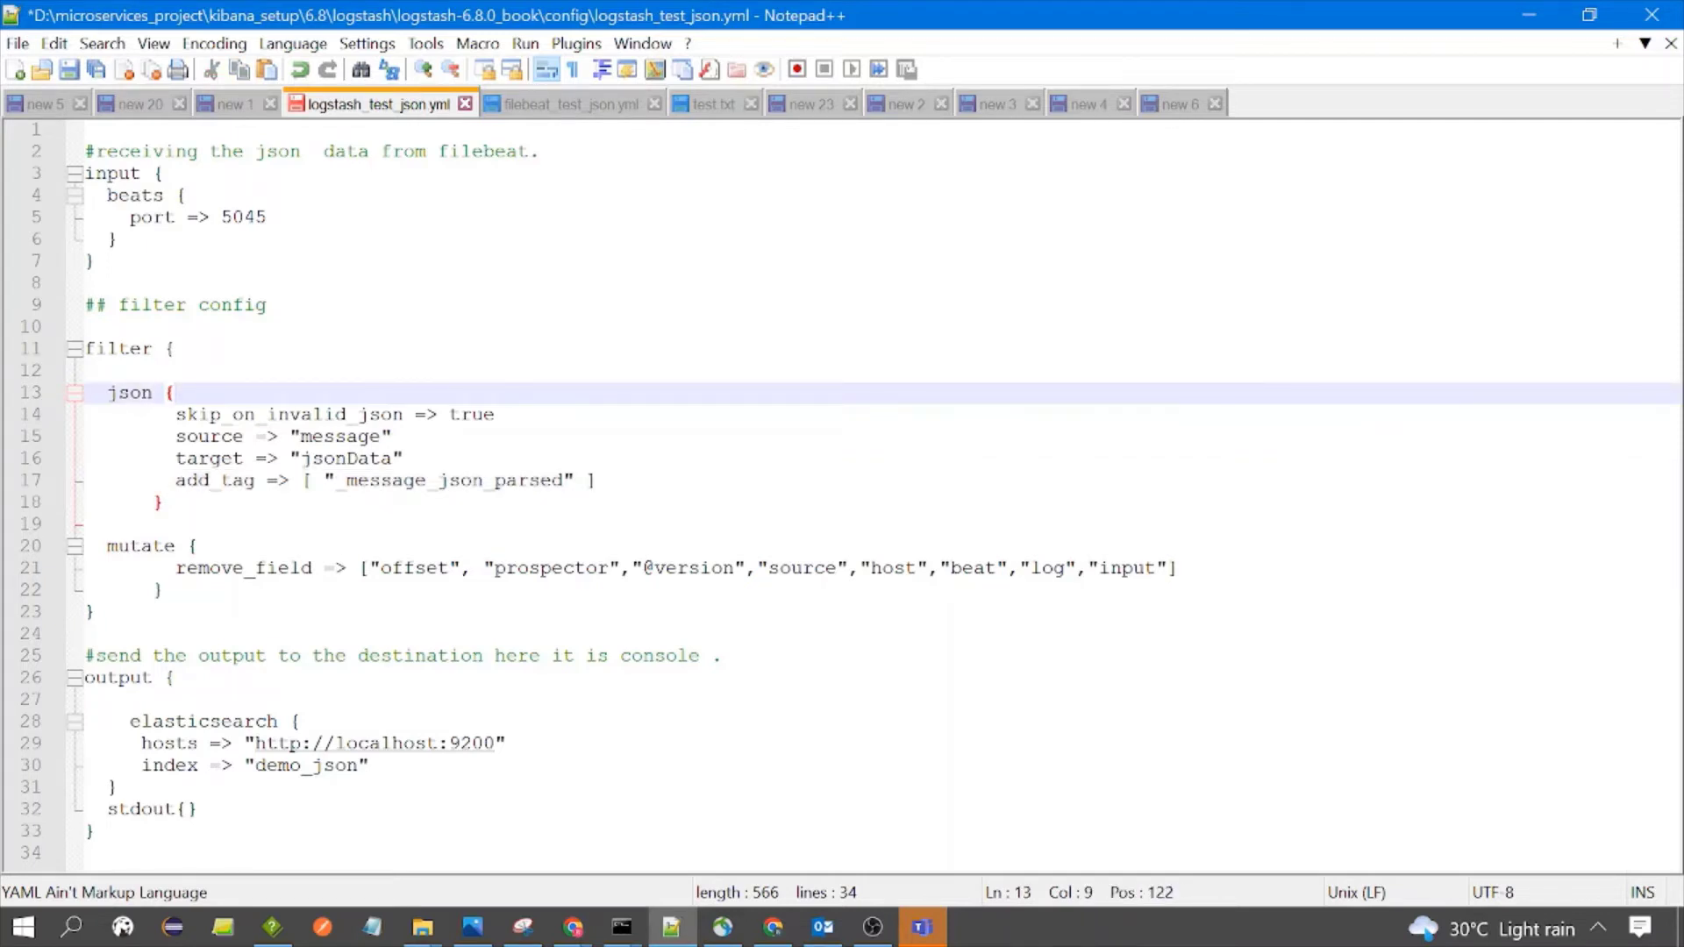
click(174, 349)
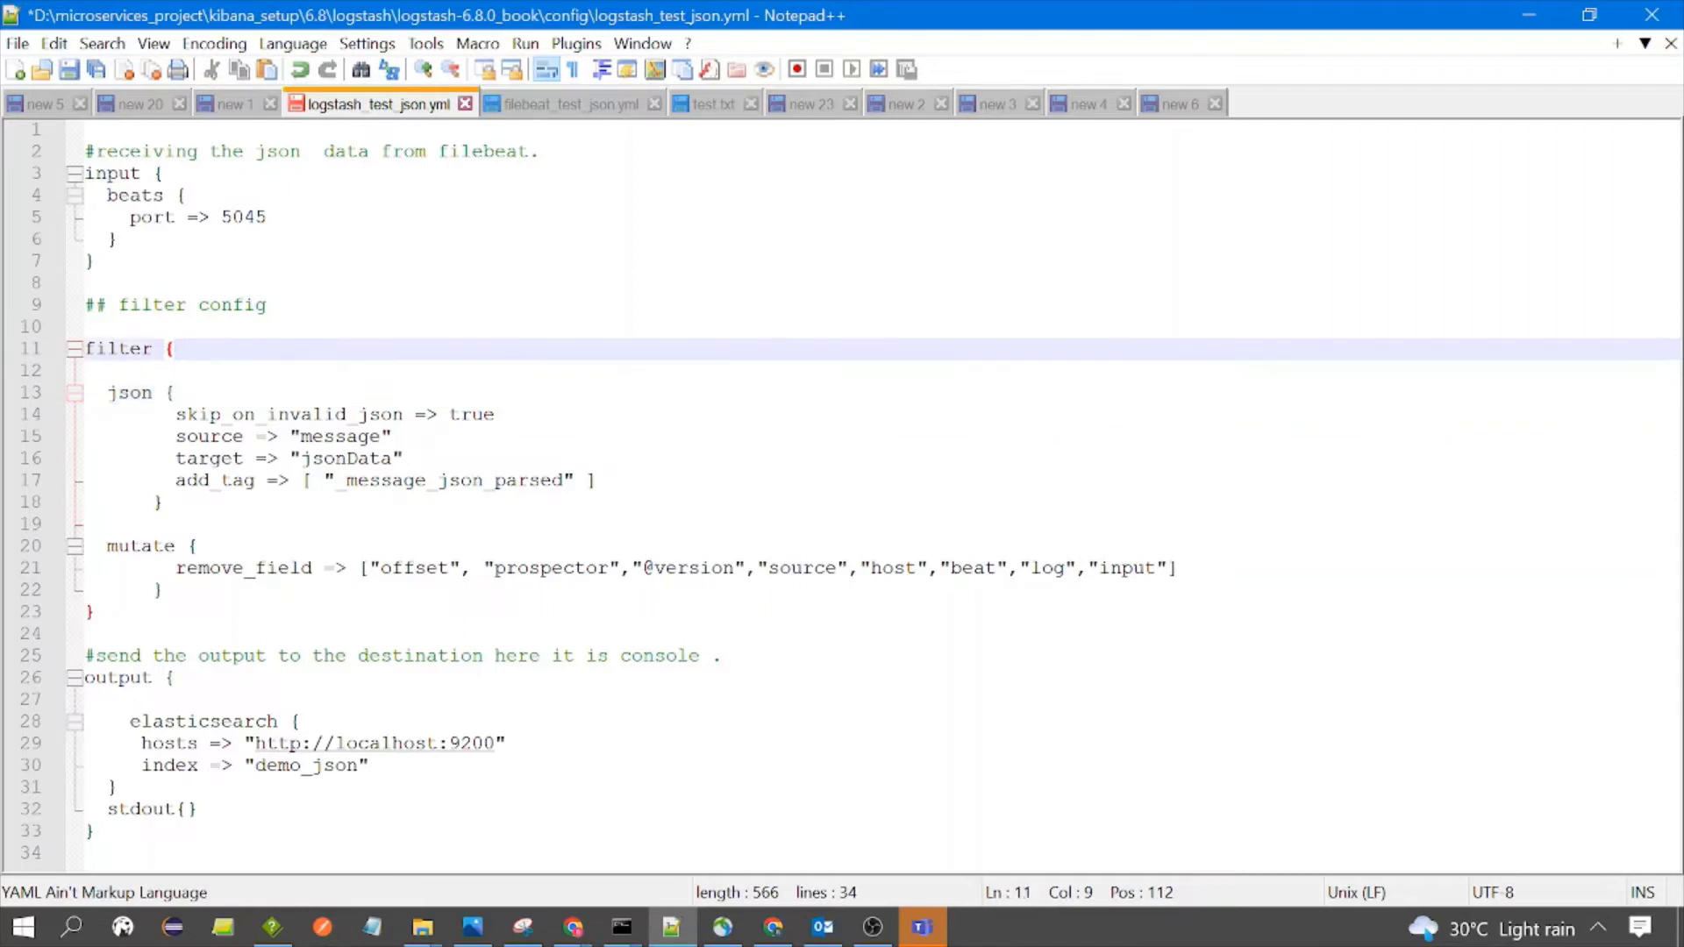
drag(99, 611, 157, 491)
click(186, 416)
click(728, 656)
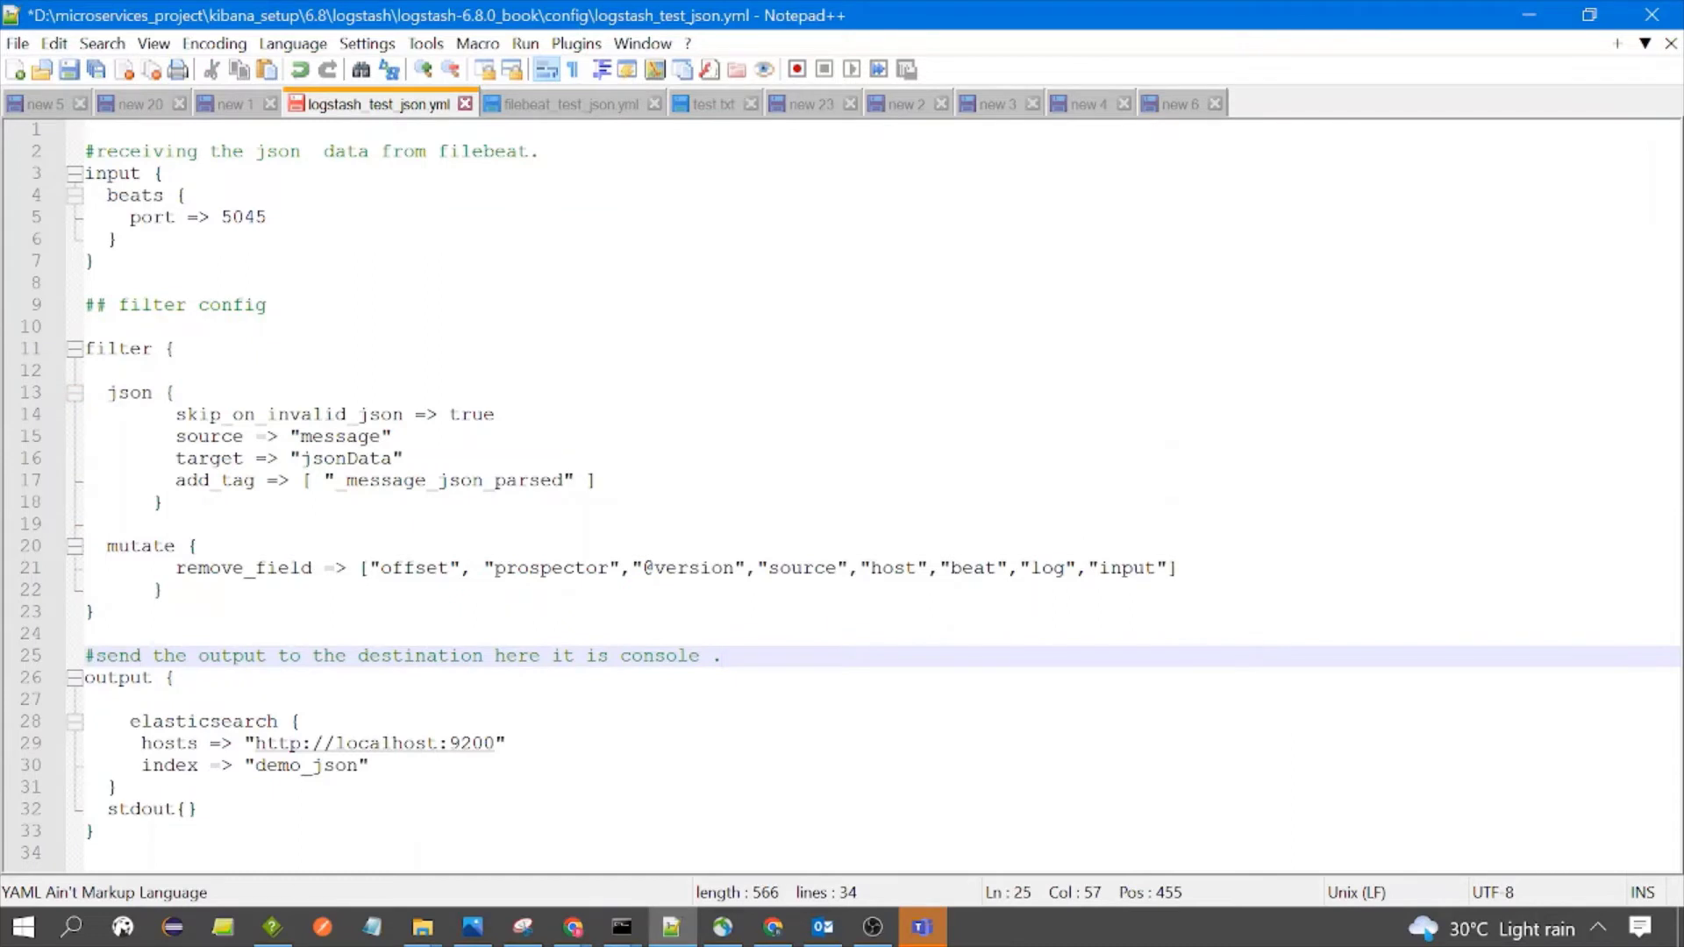
- Switch to the Logstash command prompt and run logstash.bat -f D:\microservices_project\kibana_setup\6.8\logstash\logstash-6.8.0_book\config\logstash_test_json.yml
click(624, 927)
click(980, 838)
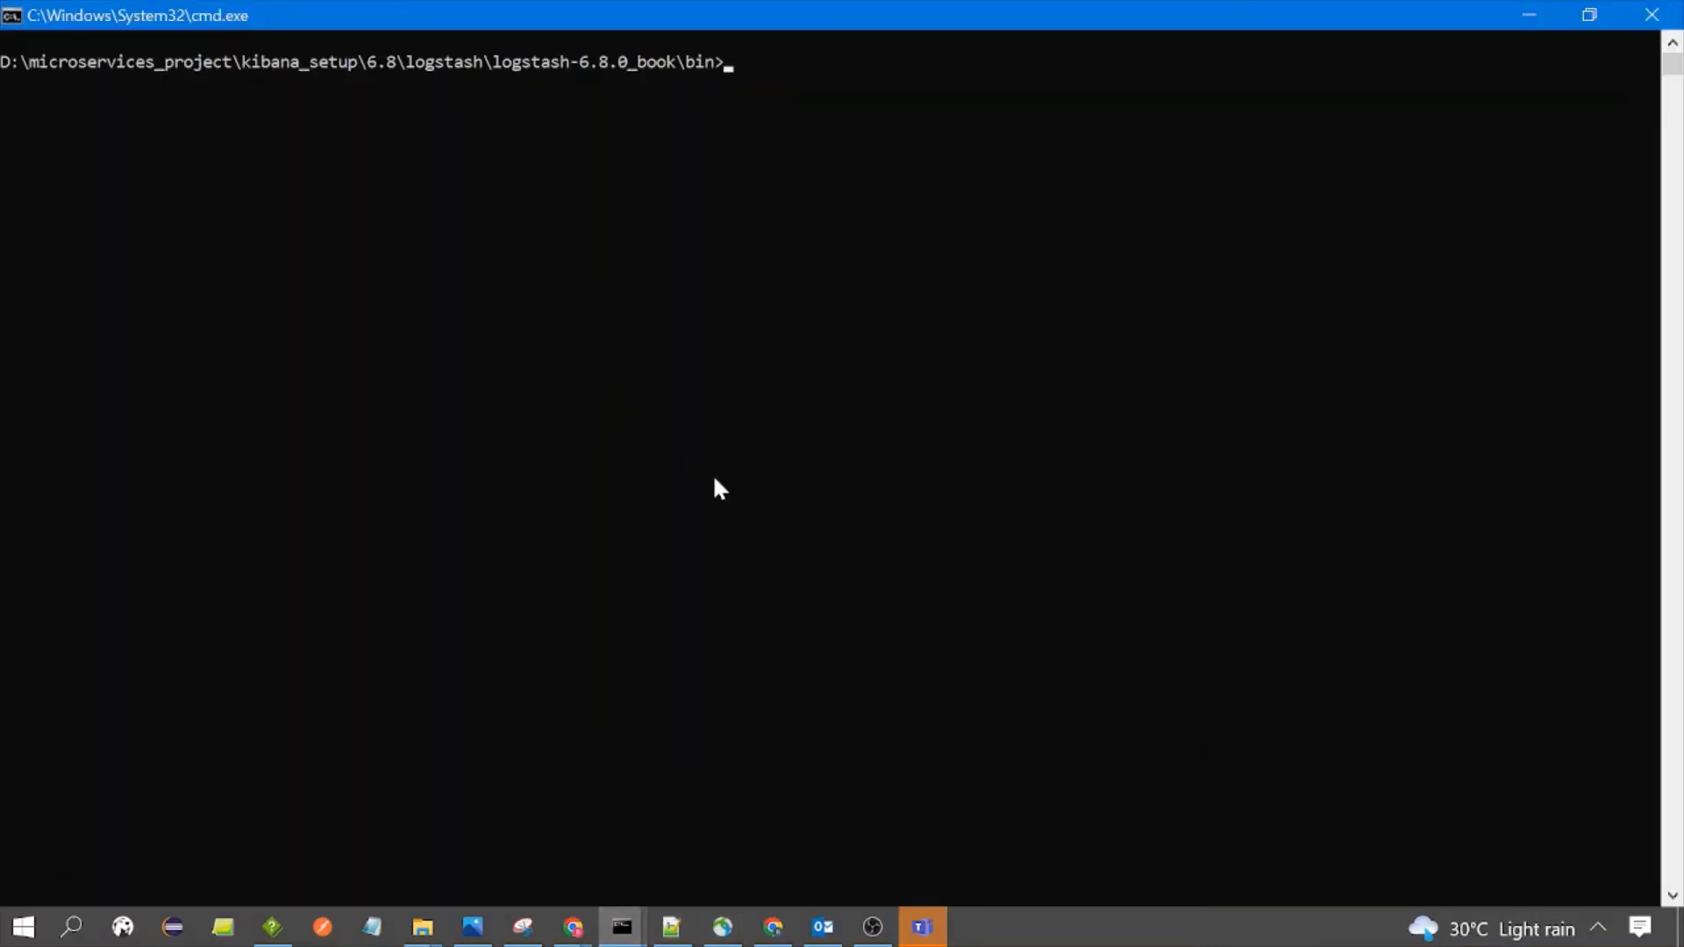
key(Up)
key(Up)
key(Up)
key(Up)
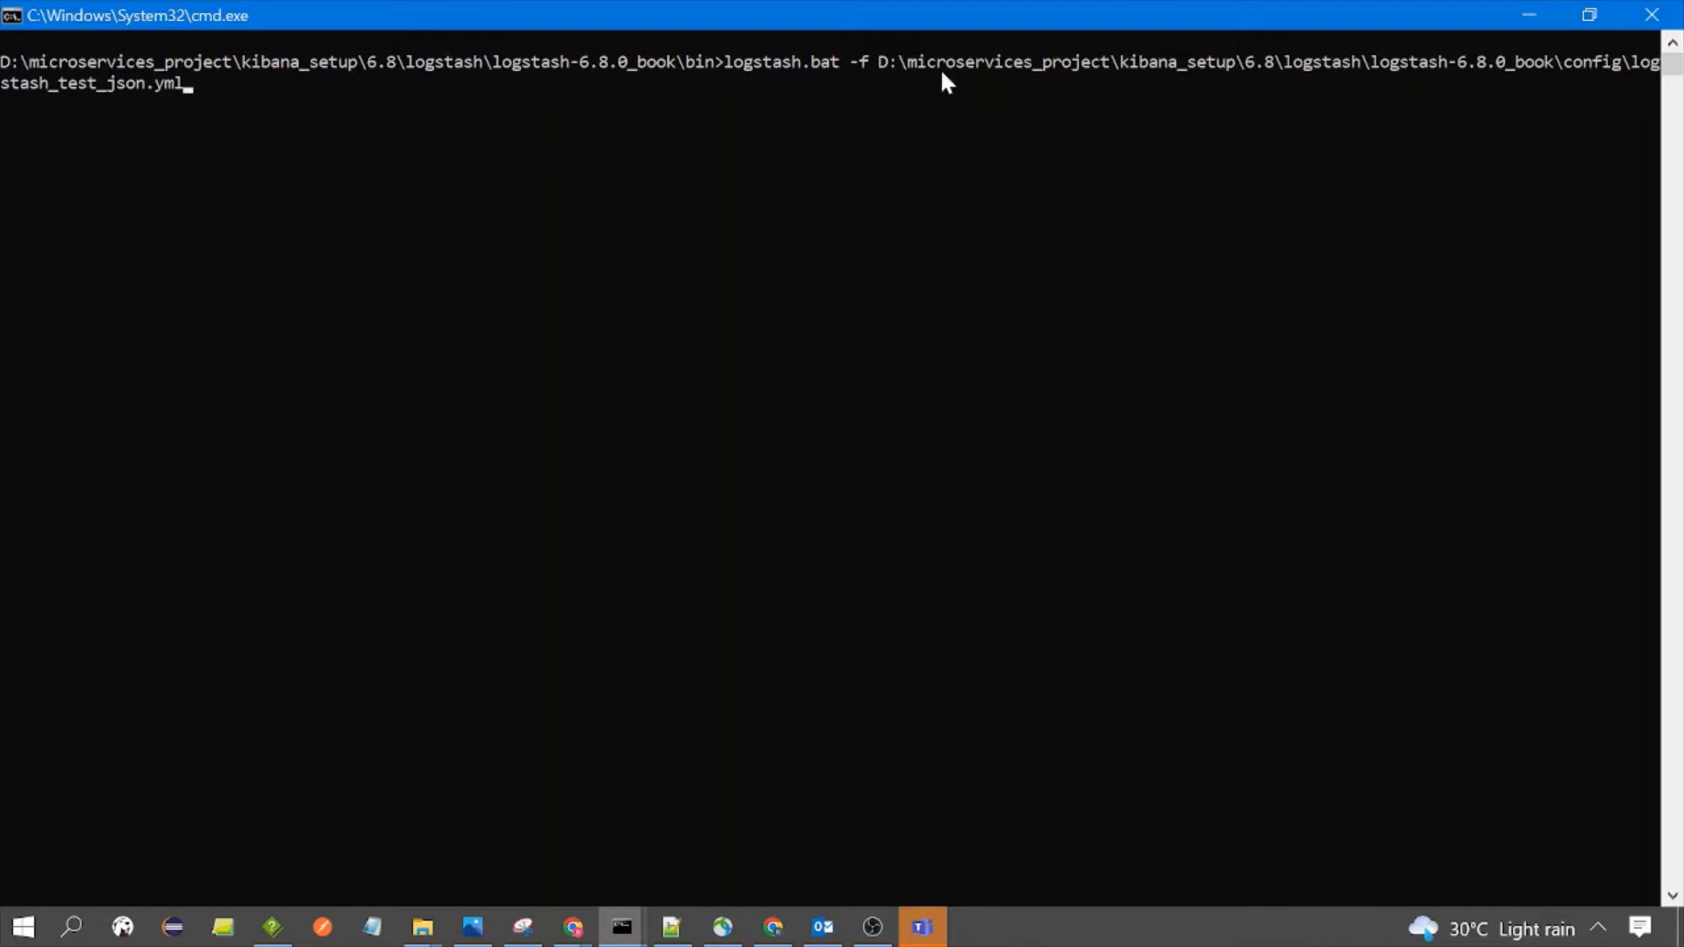
drag(879, 62, 194, 98)
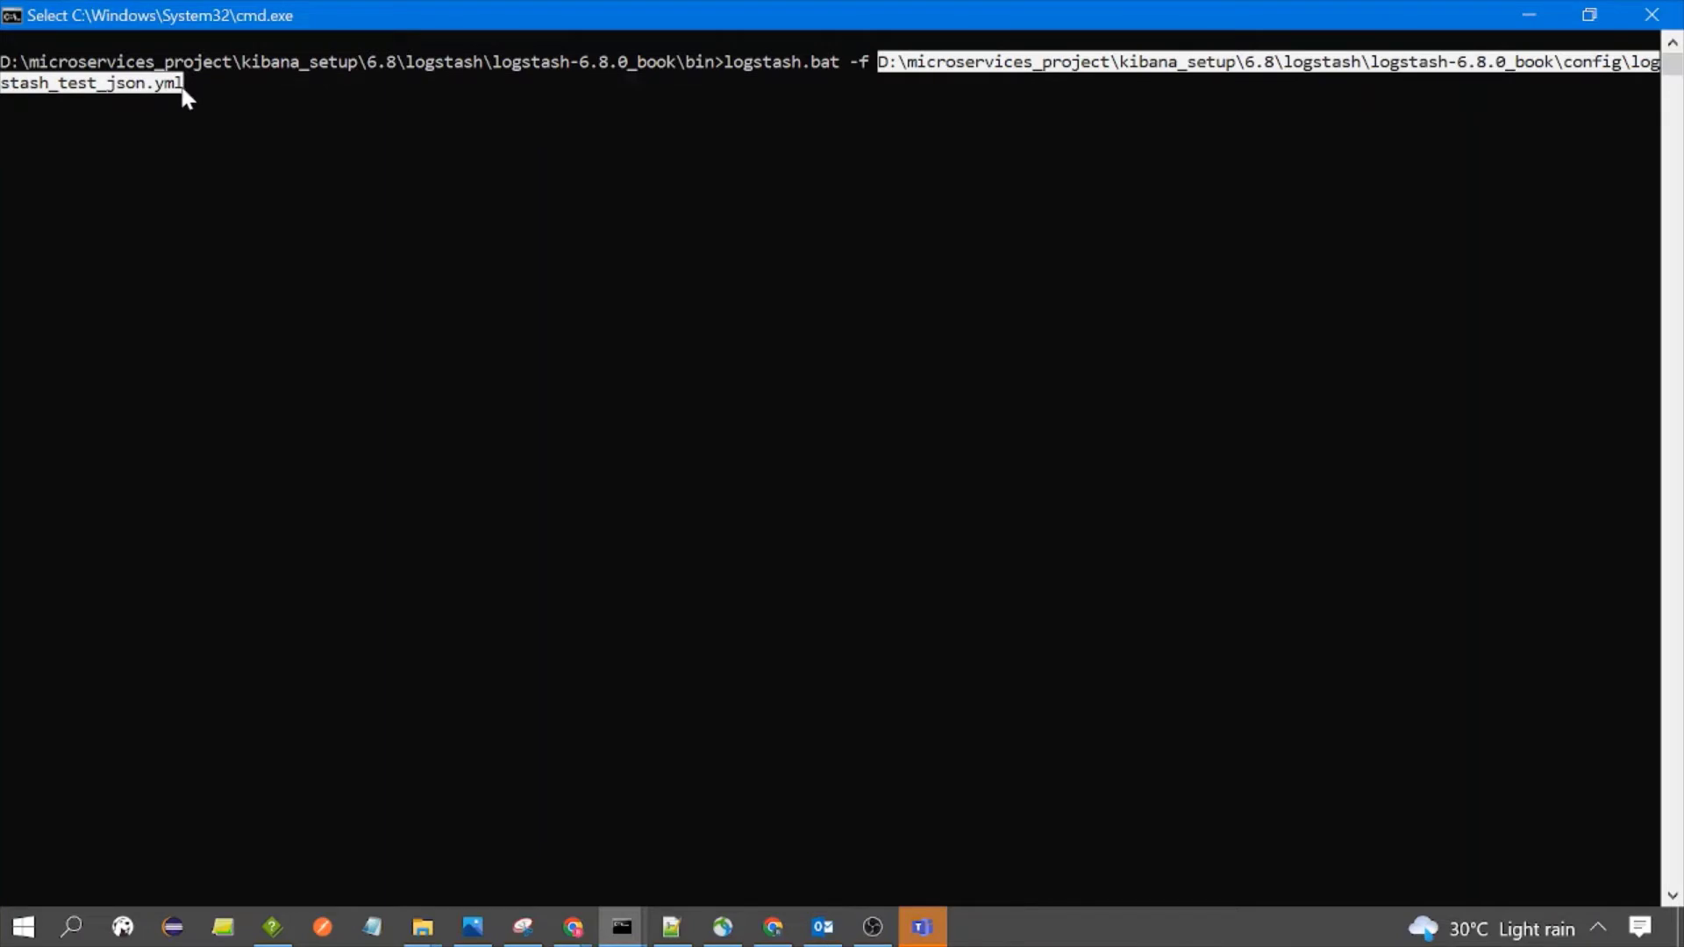
click(149, 99)
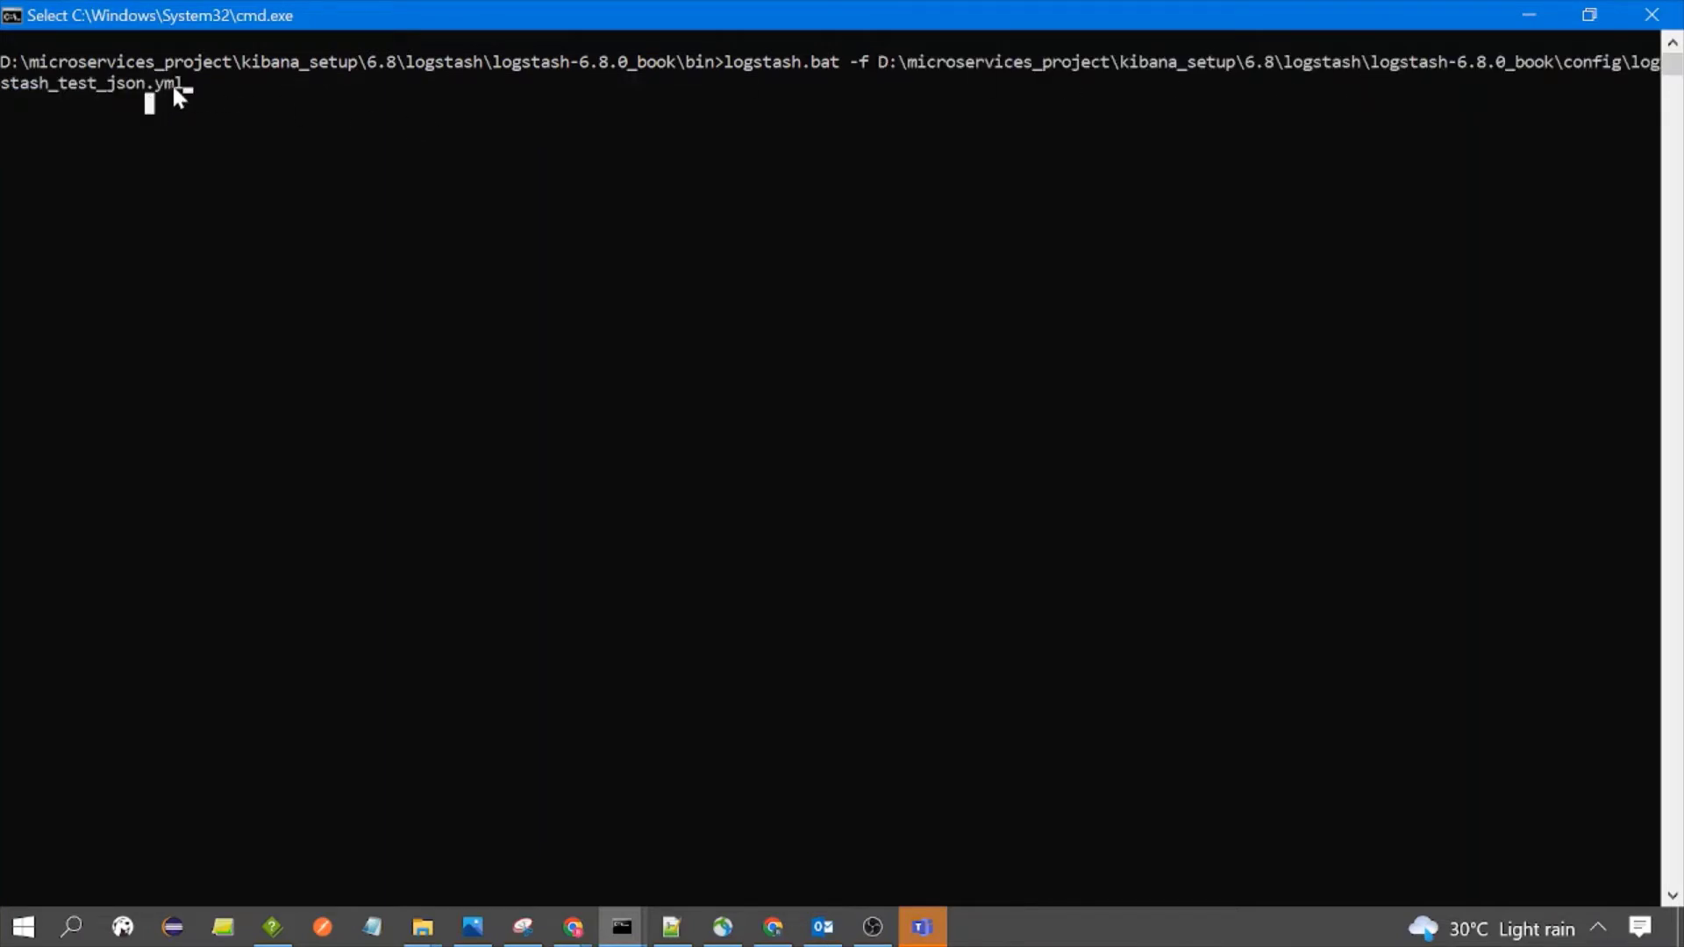
key(Escape)
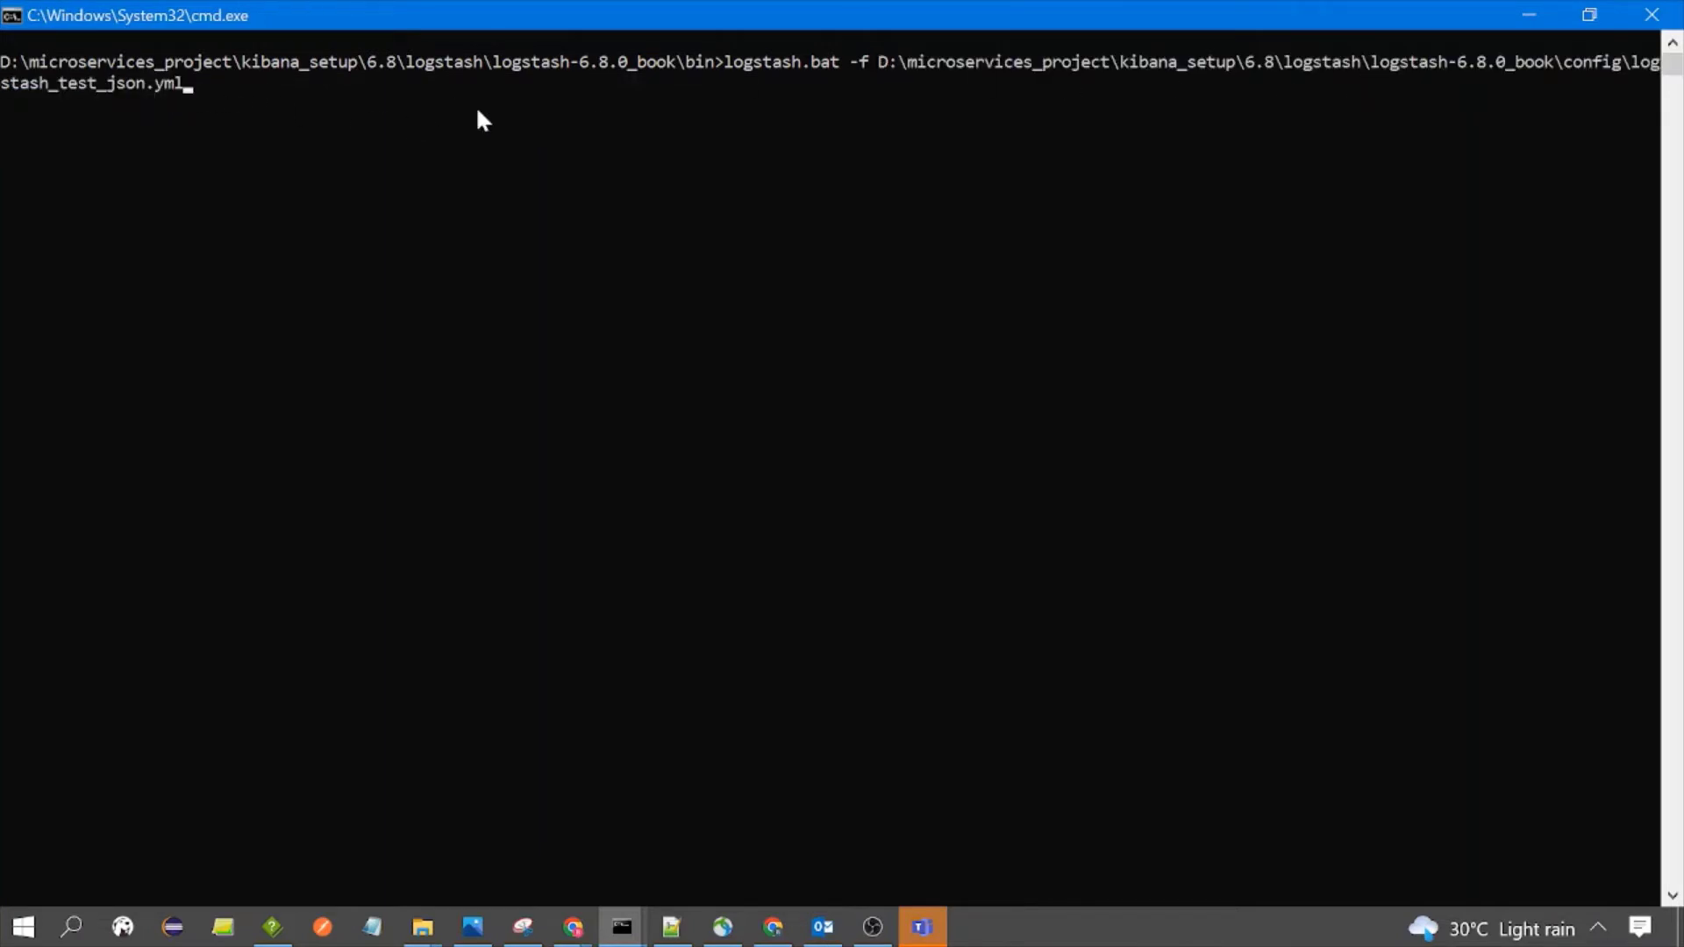
key(Return)
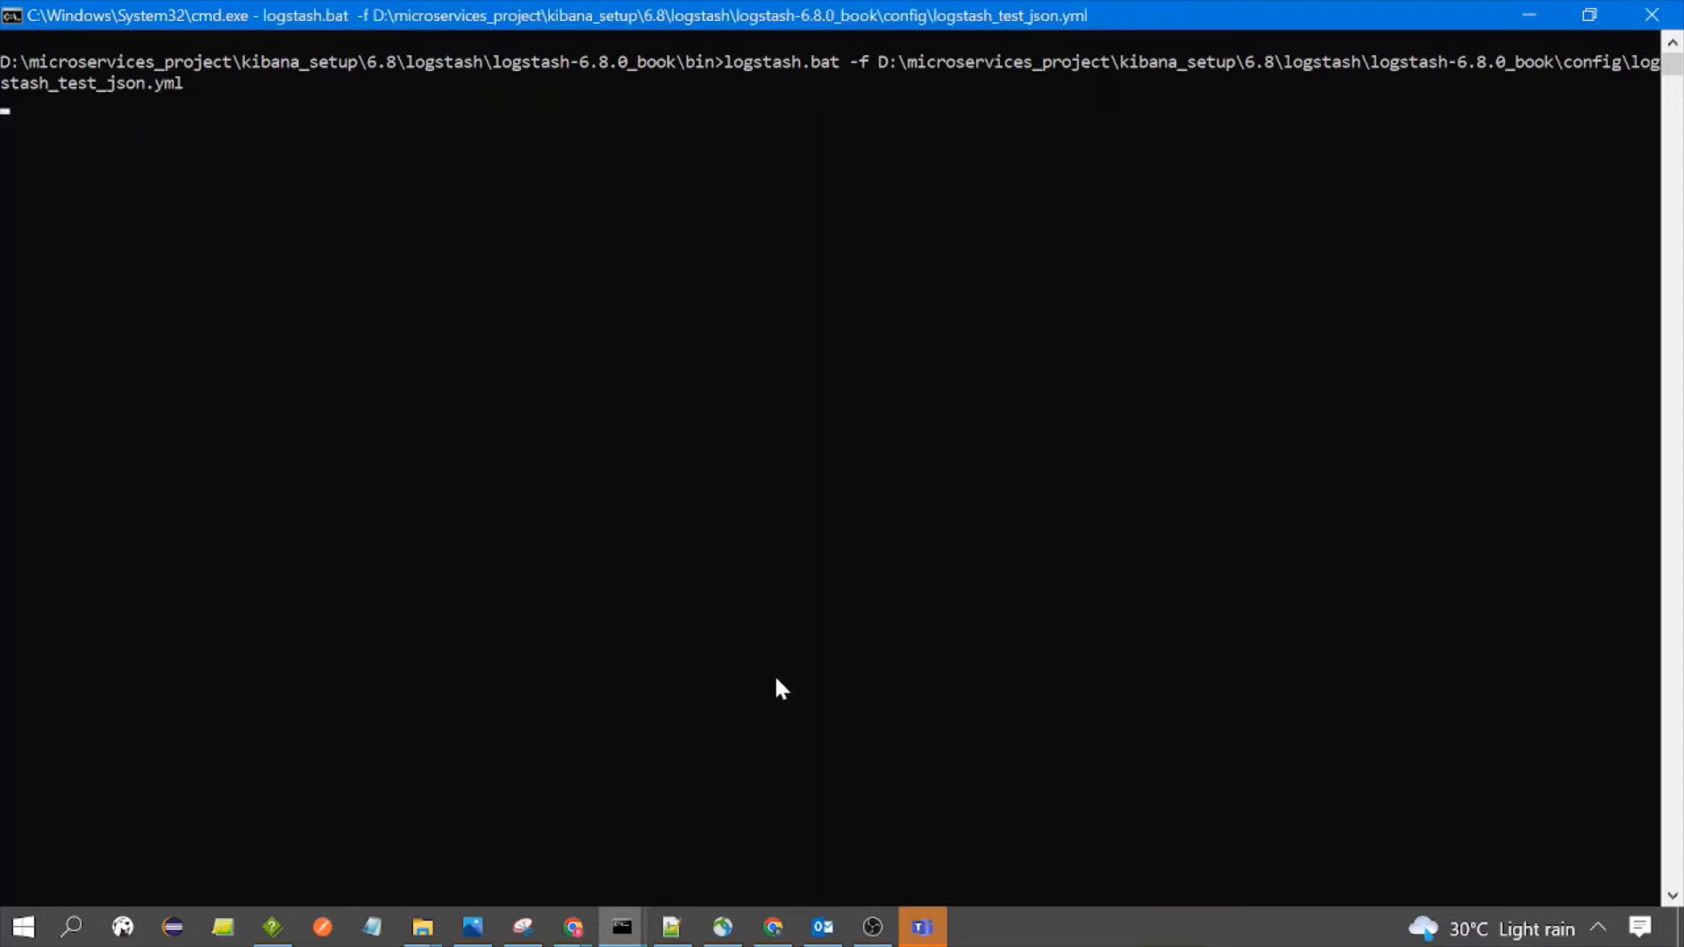
- Switch to the Filebeat command prompt, check the config file in Notepad++, and run filebeat.exe -e -c filebeat_test_json.yml
mouse_move(622, 927)
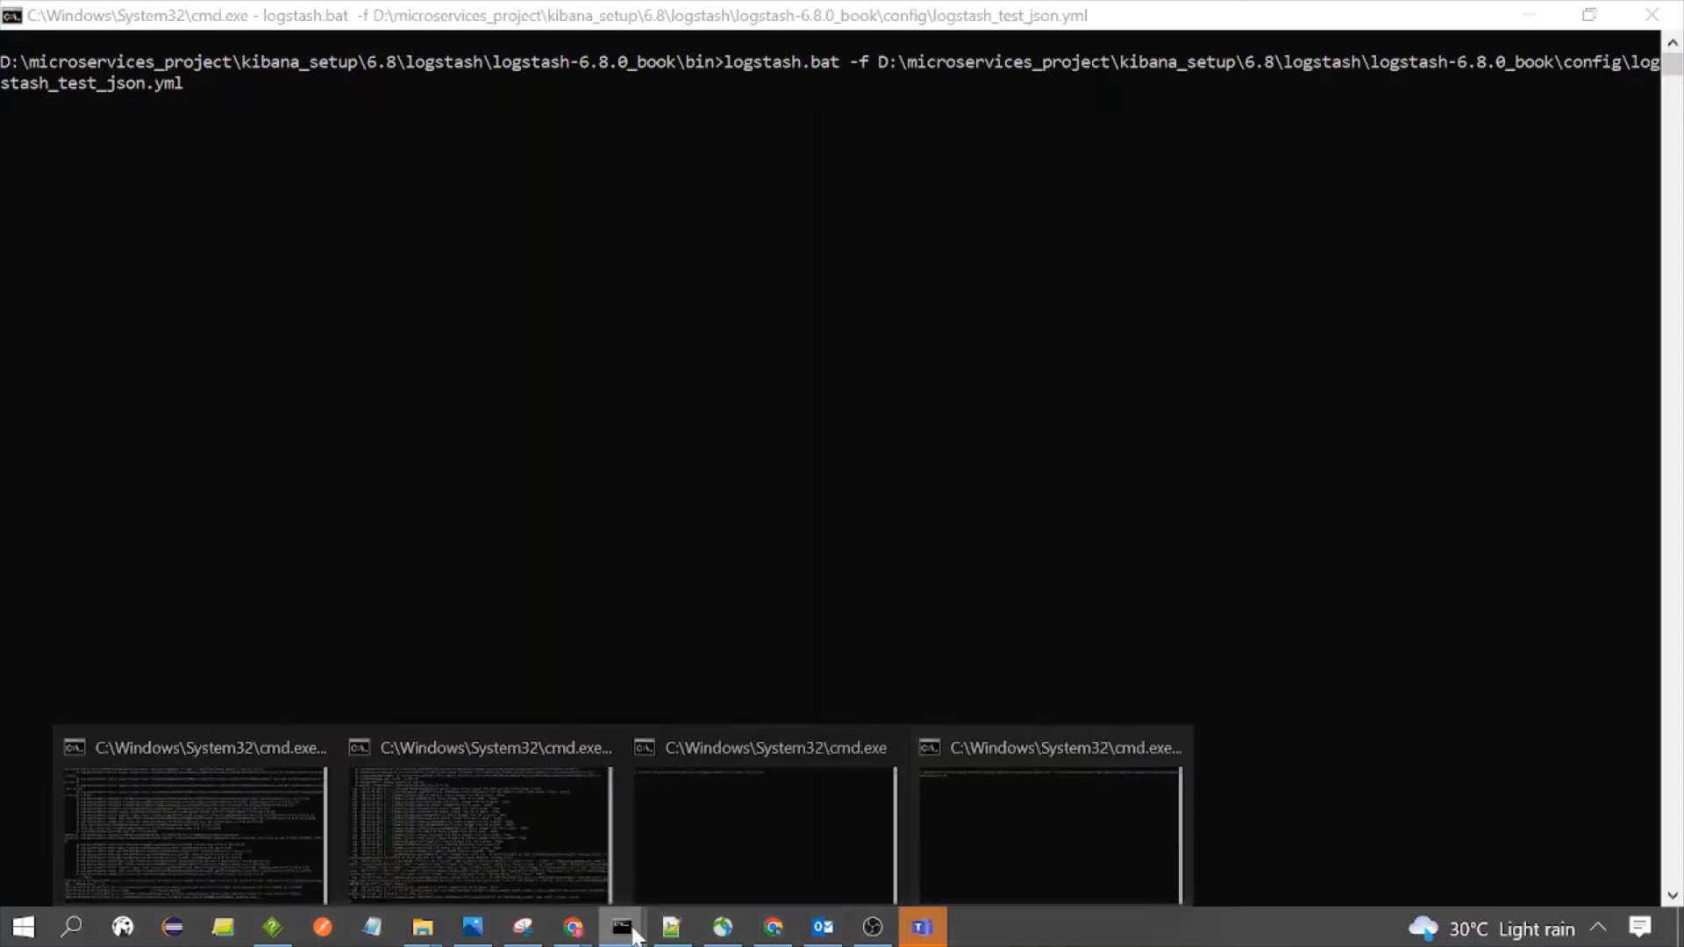
click(801, 833)
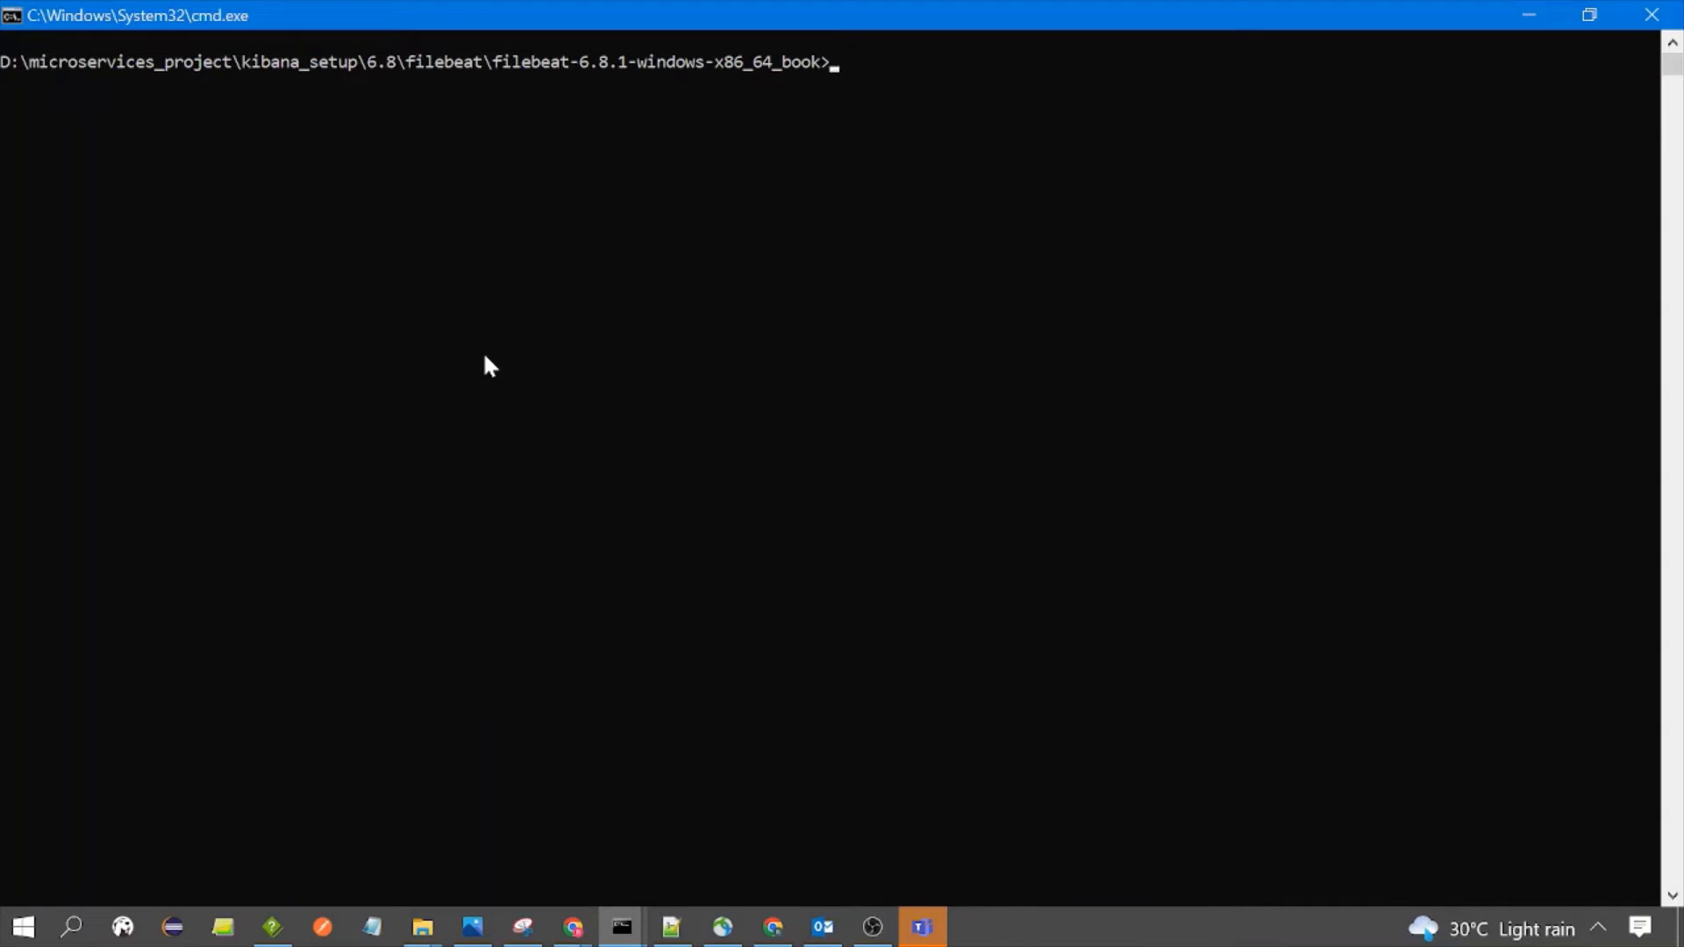
key(Up)
key(Up)
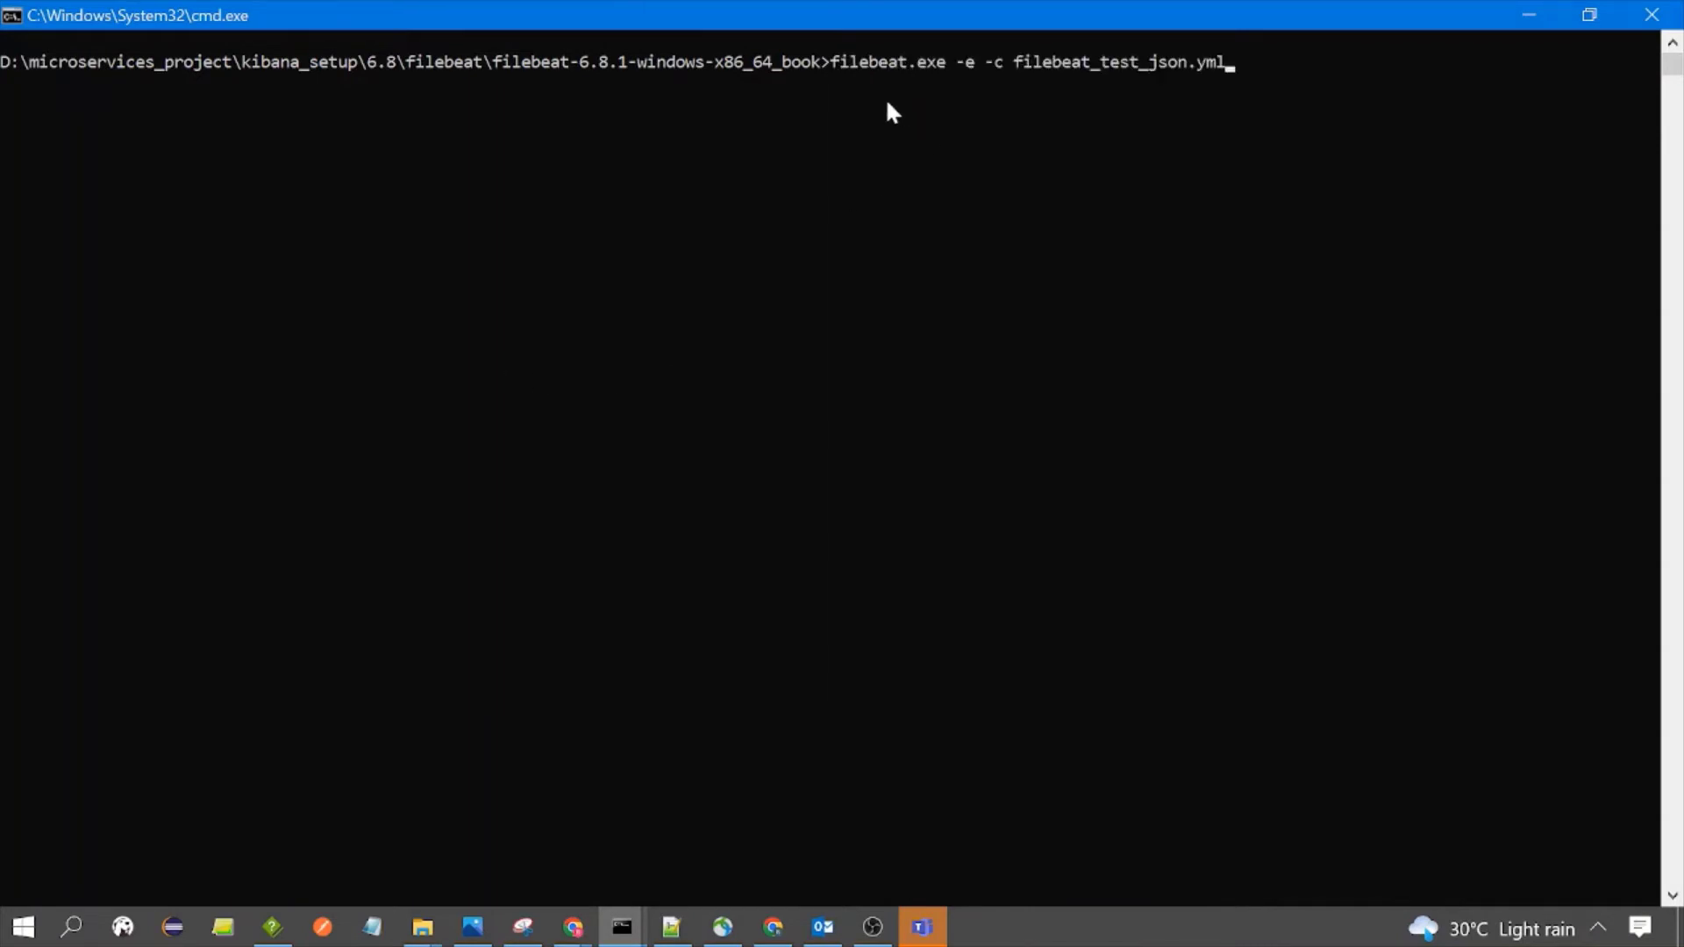
drag(1013, 63, 1232, 65)
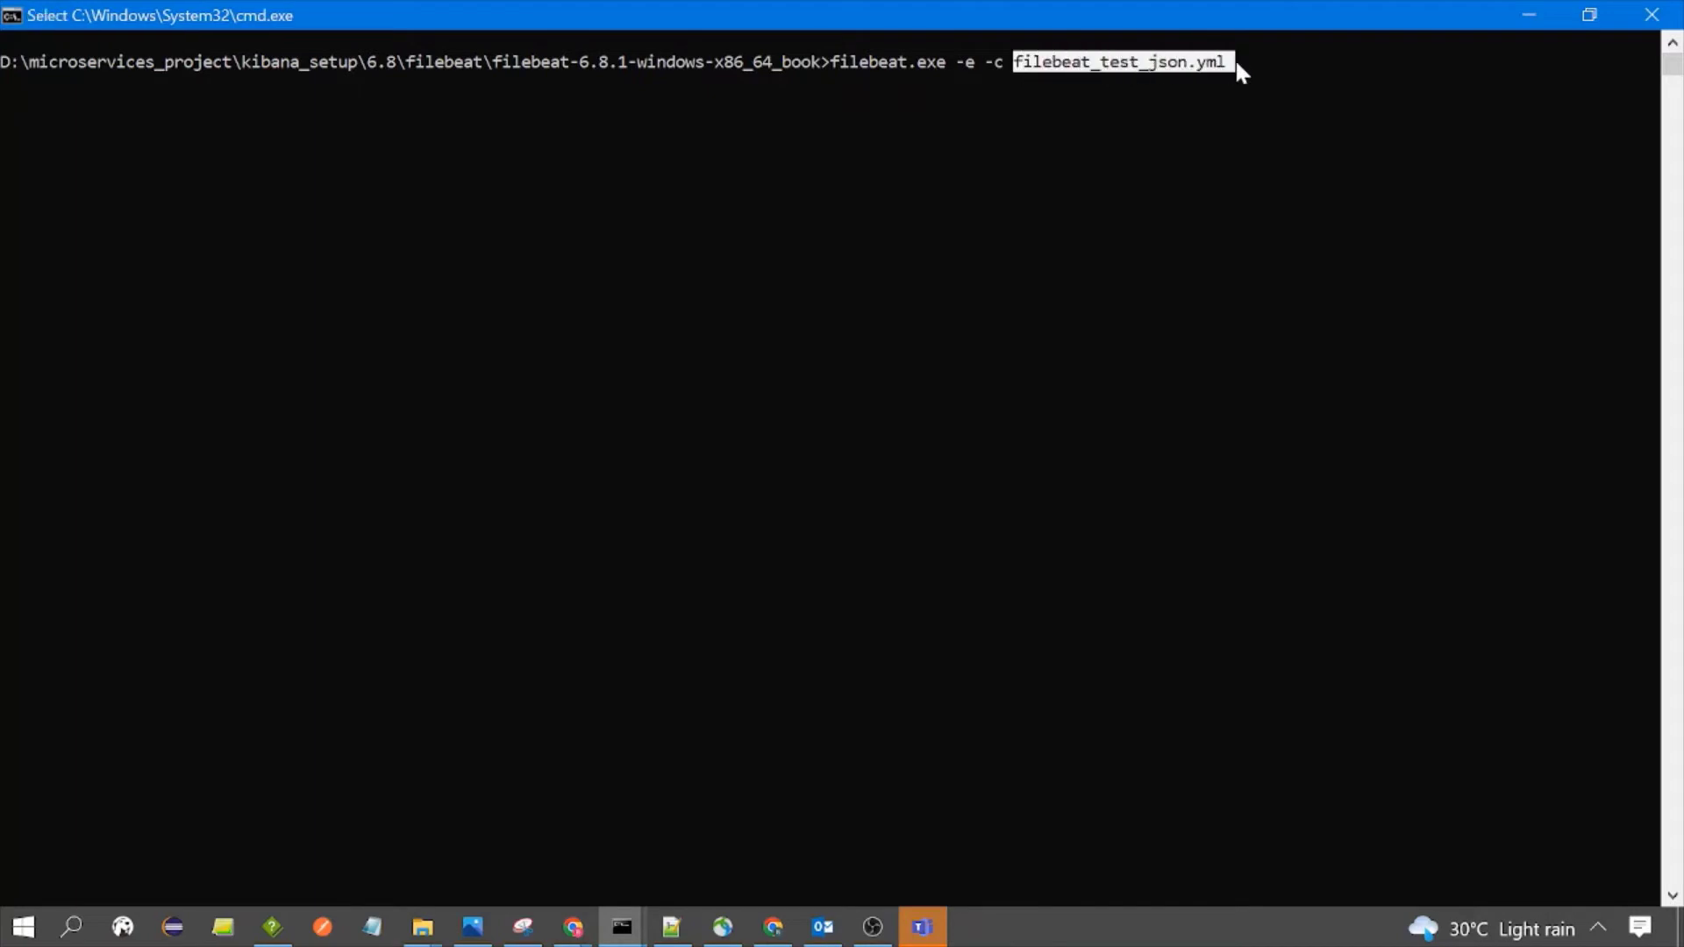
click(671, 927)
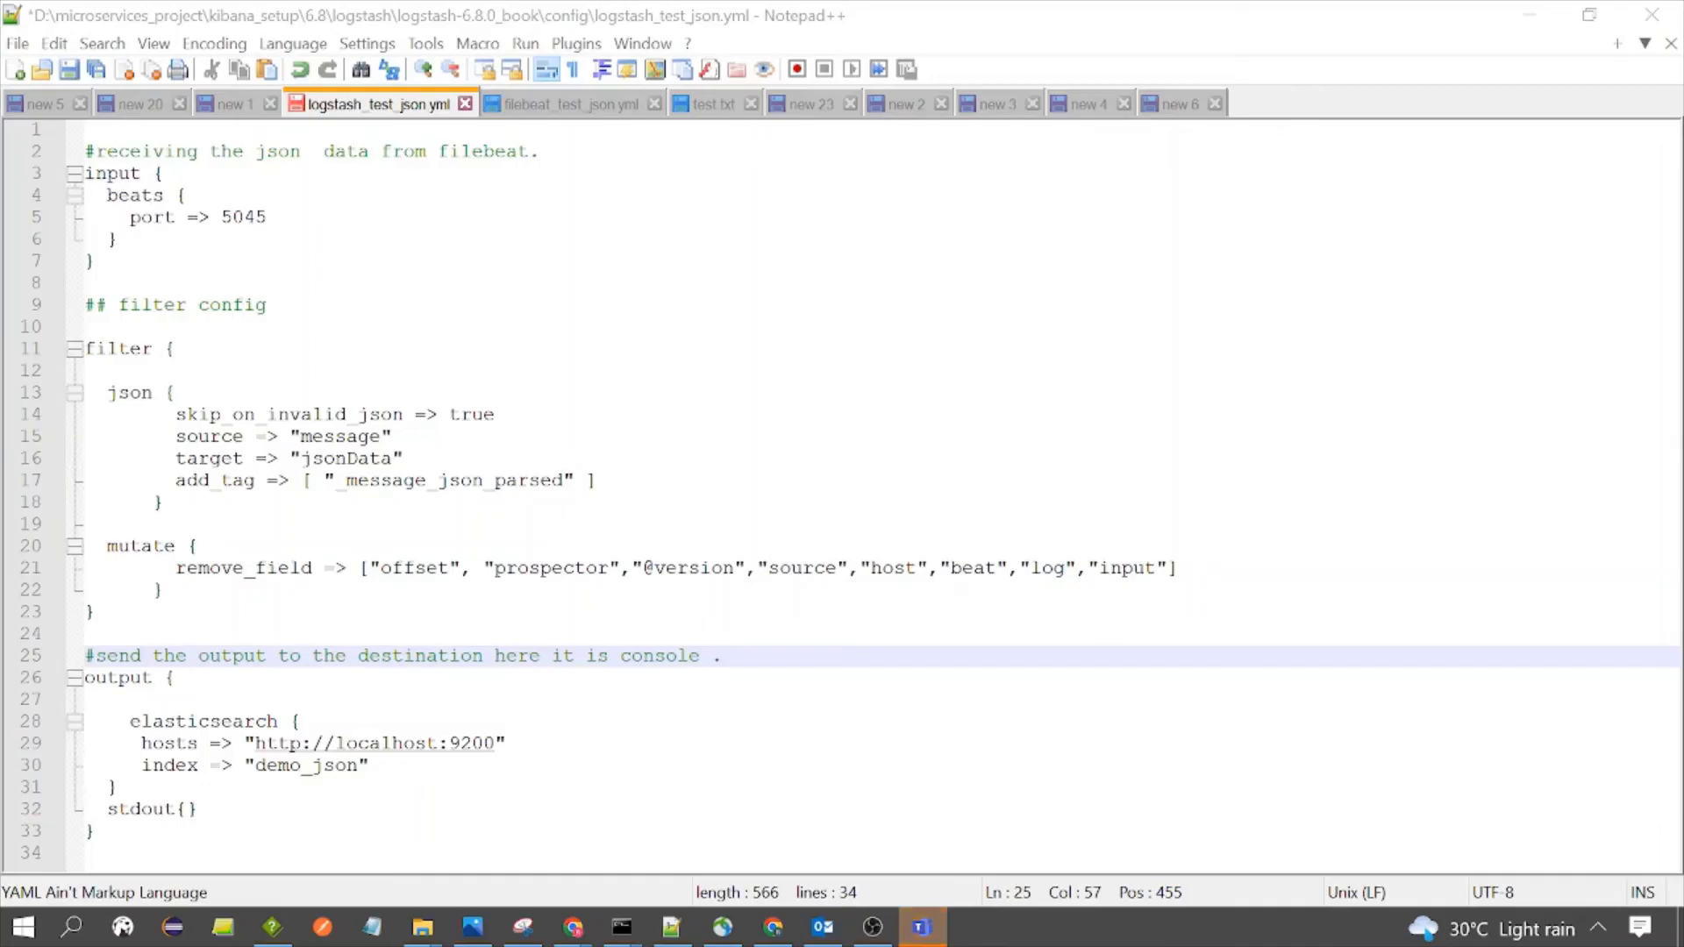
click(574, 105)
click(1529, 15)
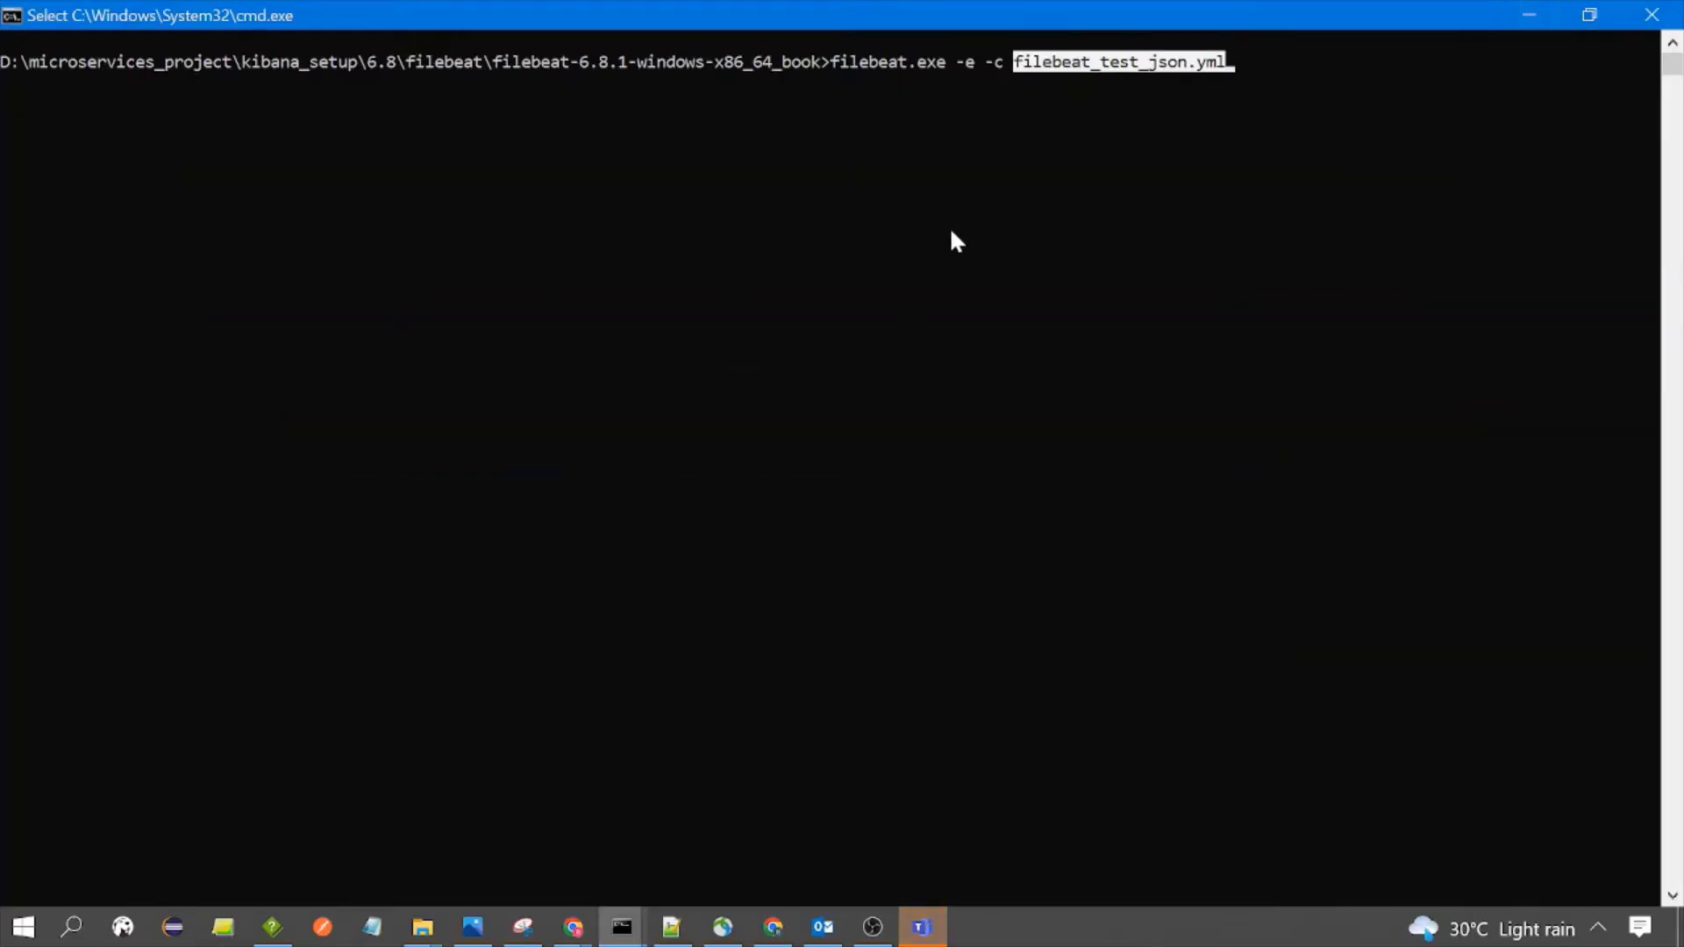
click(1009, 178)
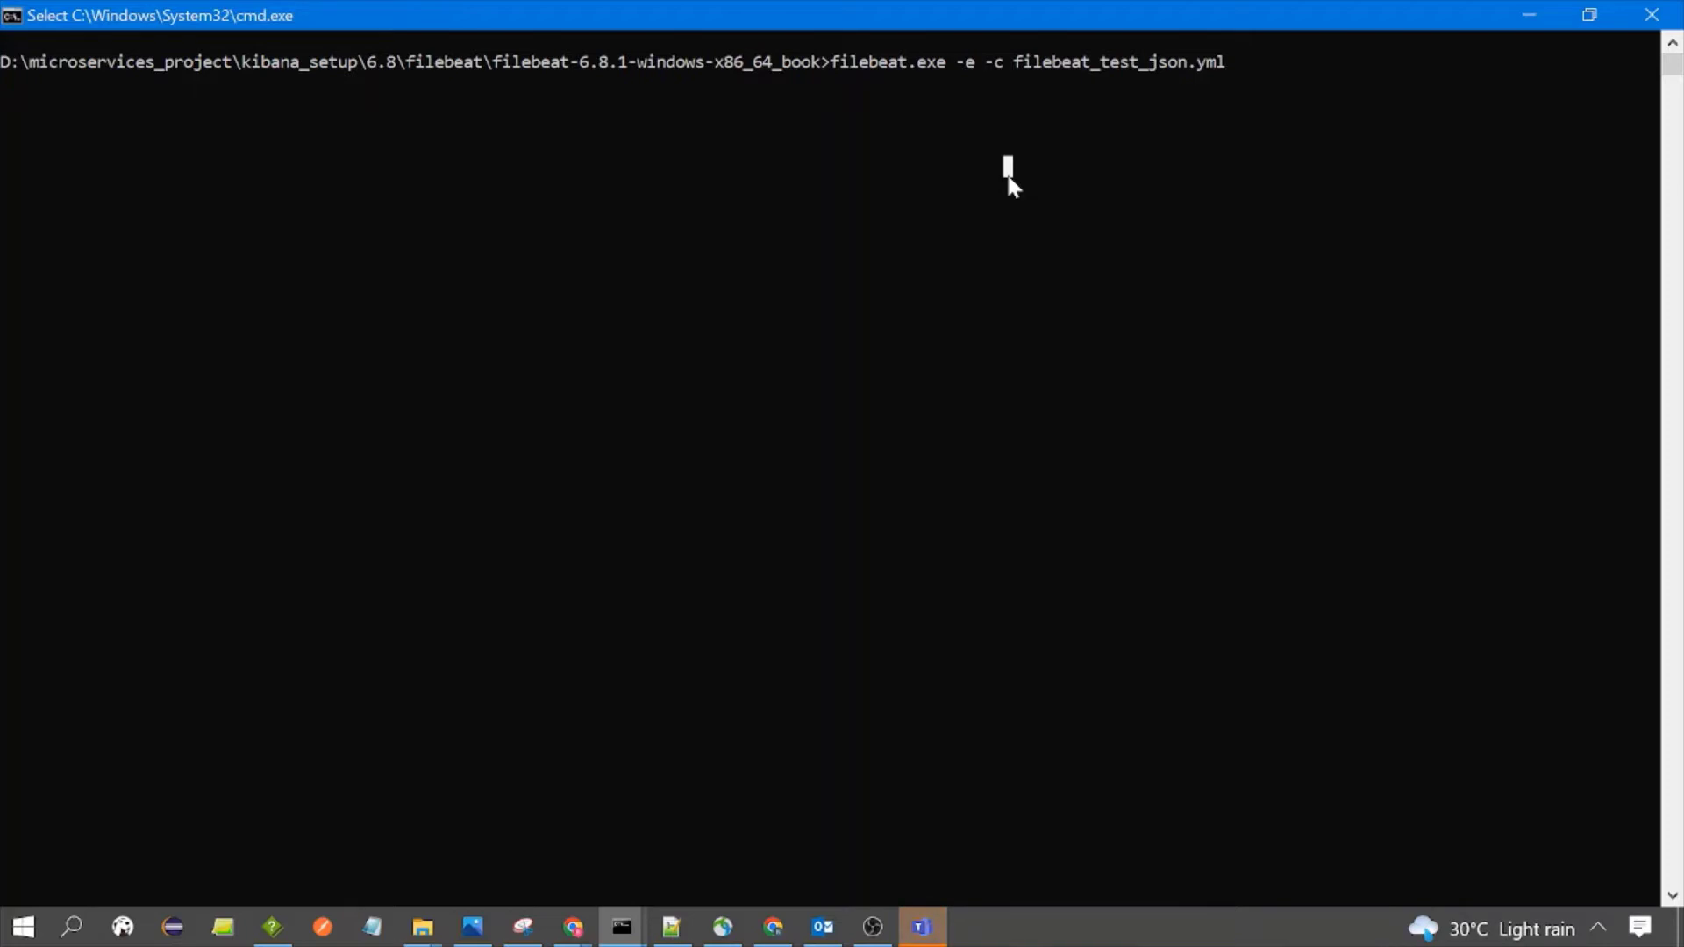
key(Escape)
key(Return)
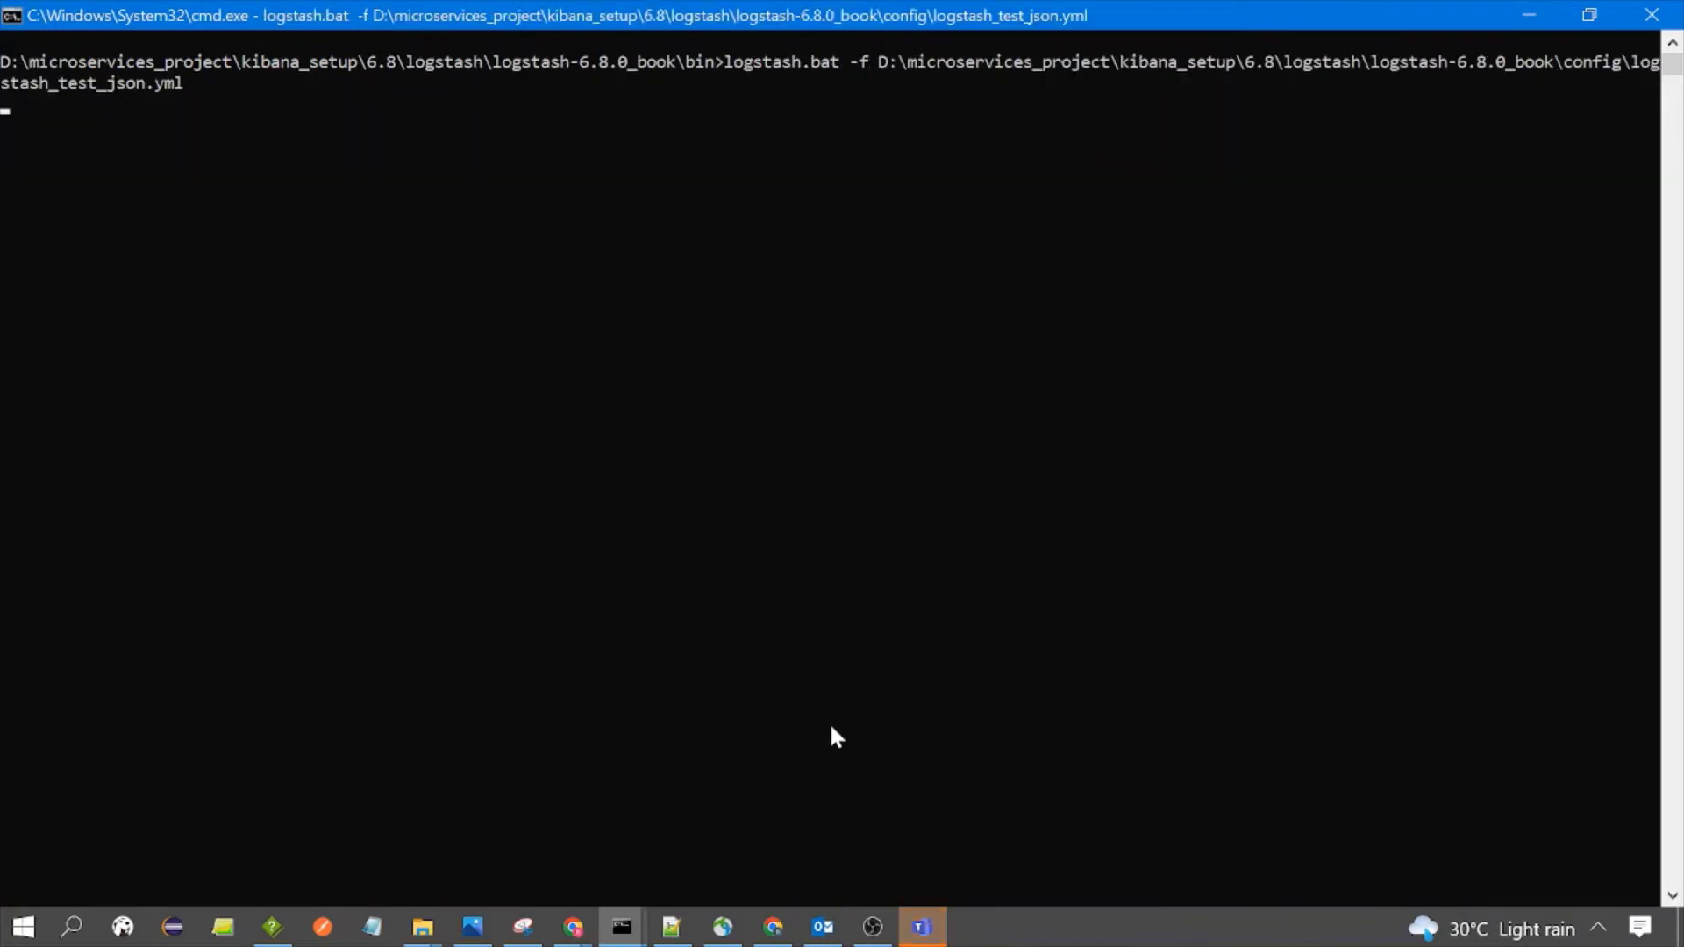
- Examine the end of the Elasticsearch console log and check the Kibana console
mouse_move(621, 927)
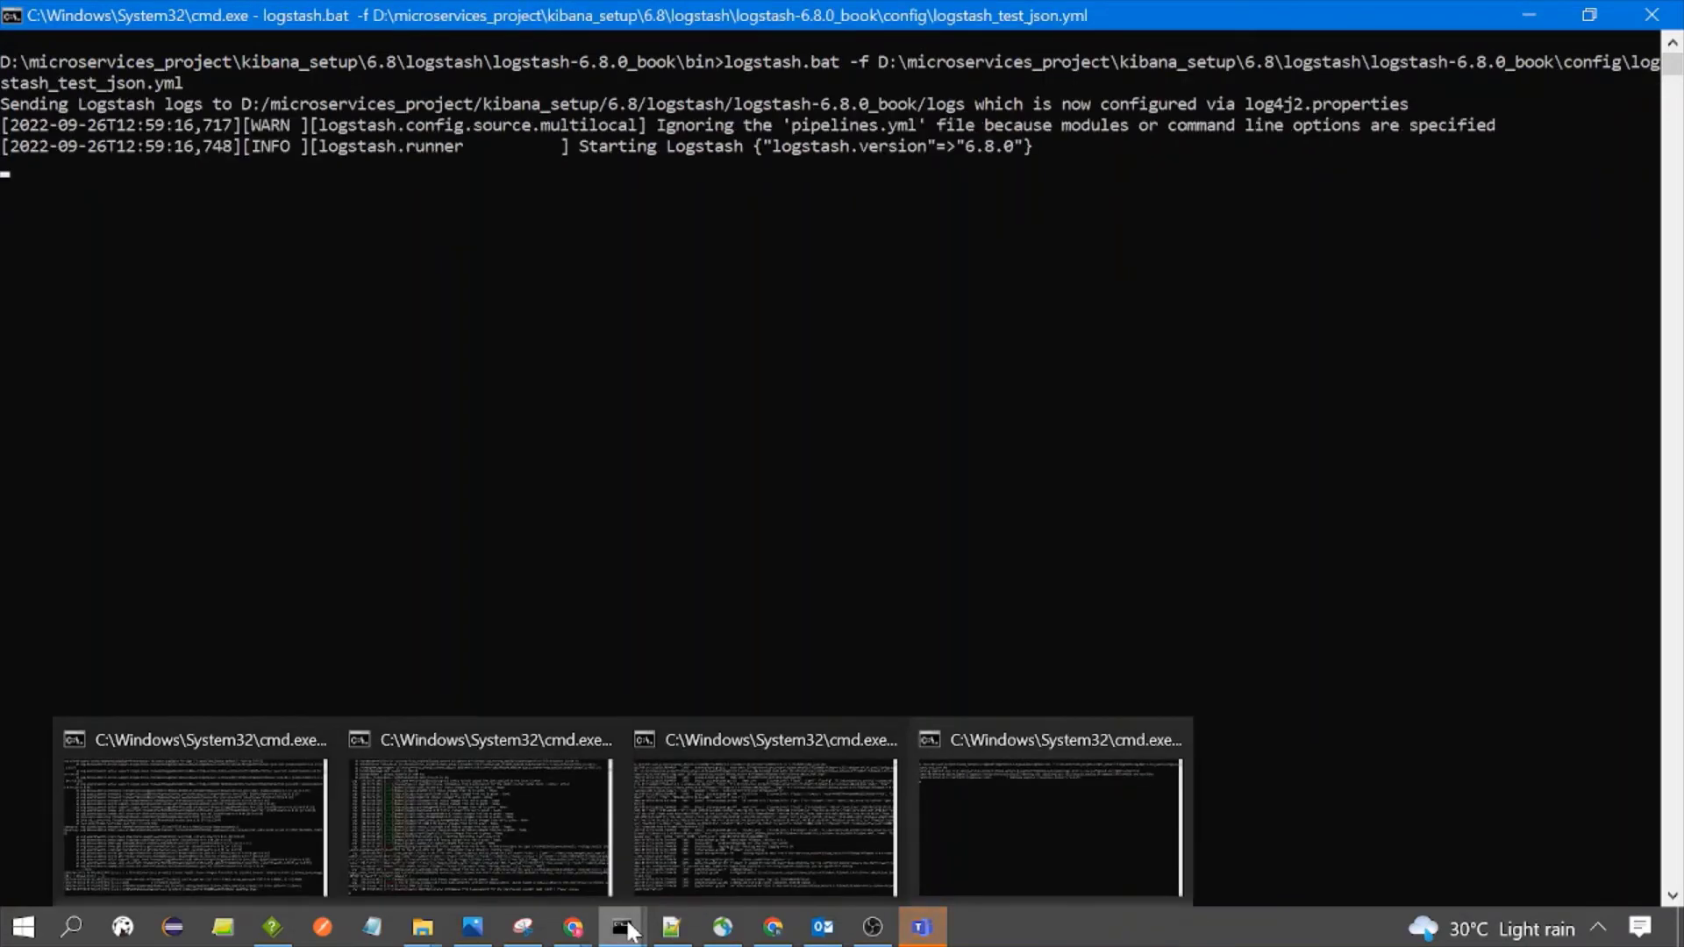
click(225, 805)
scroll(434, 341, up, 2)
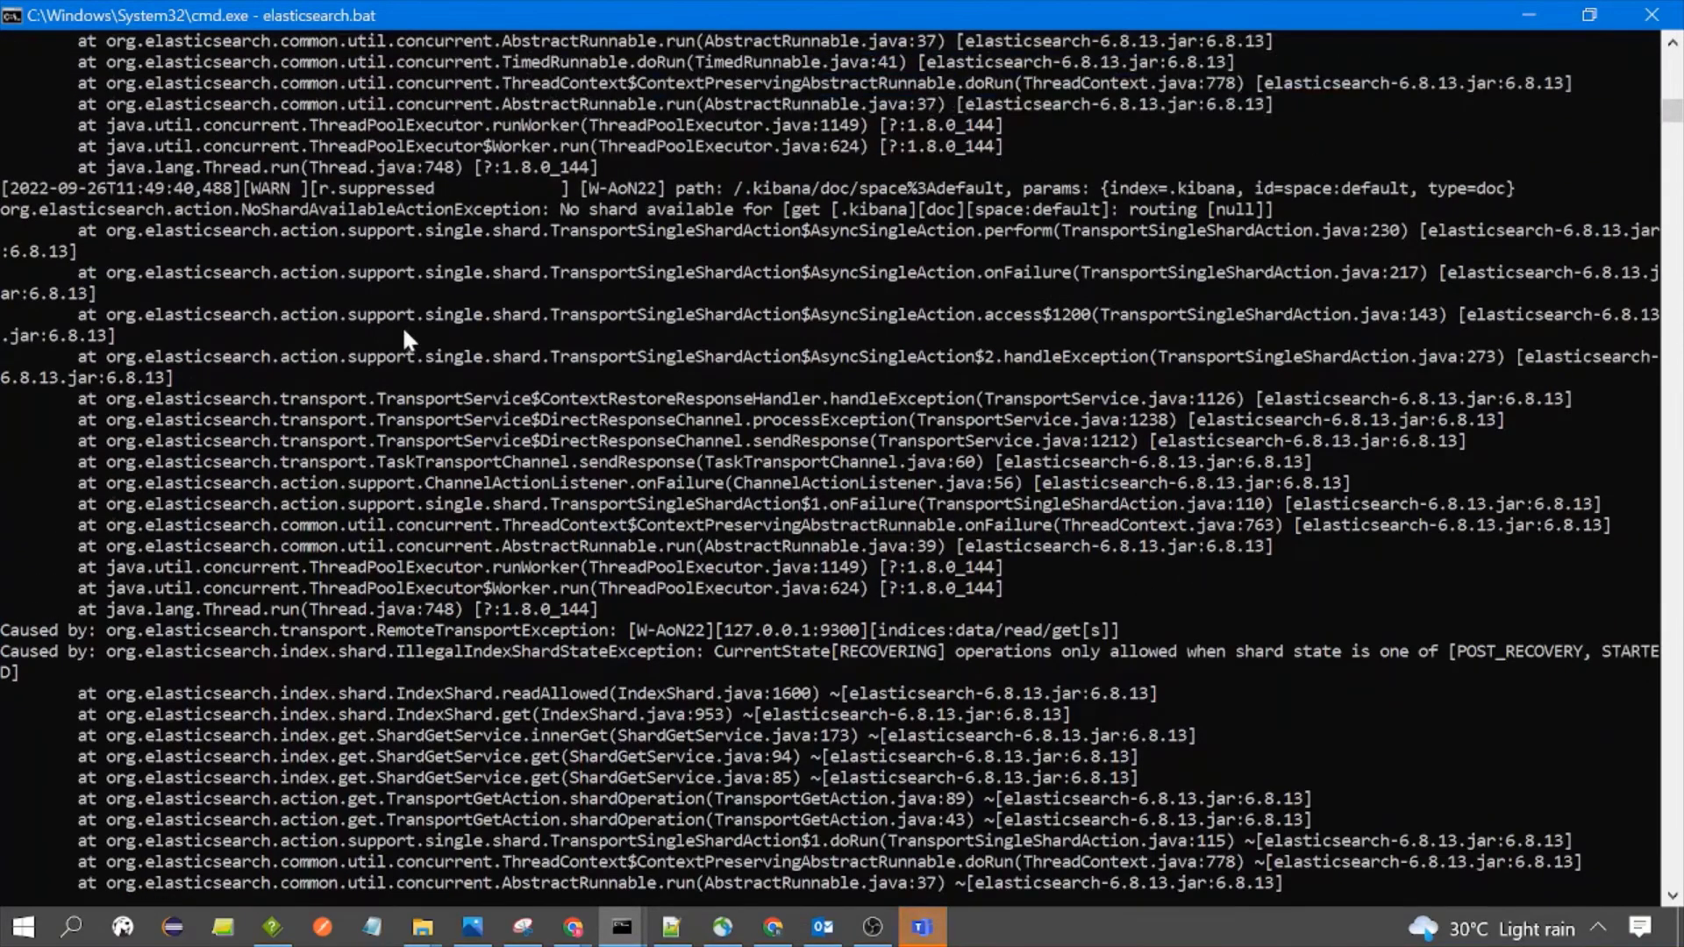
scroll(438, 338, down, 1)
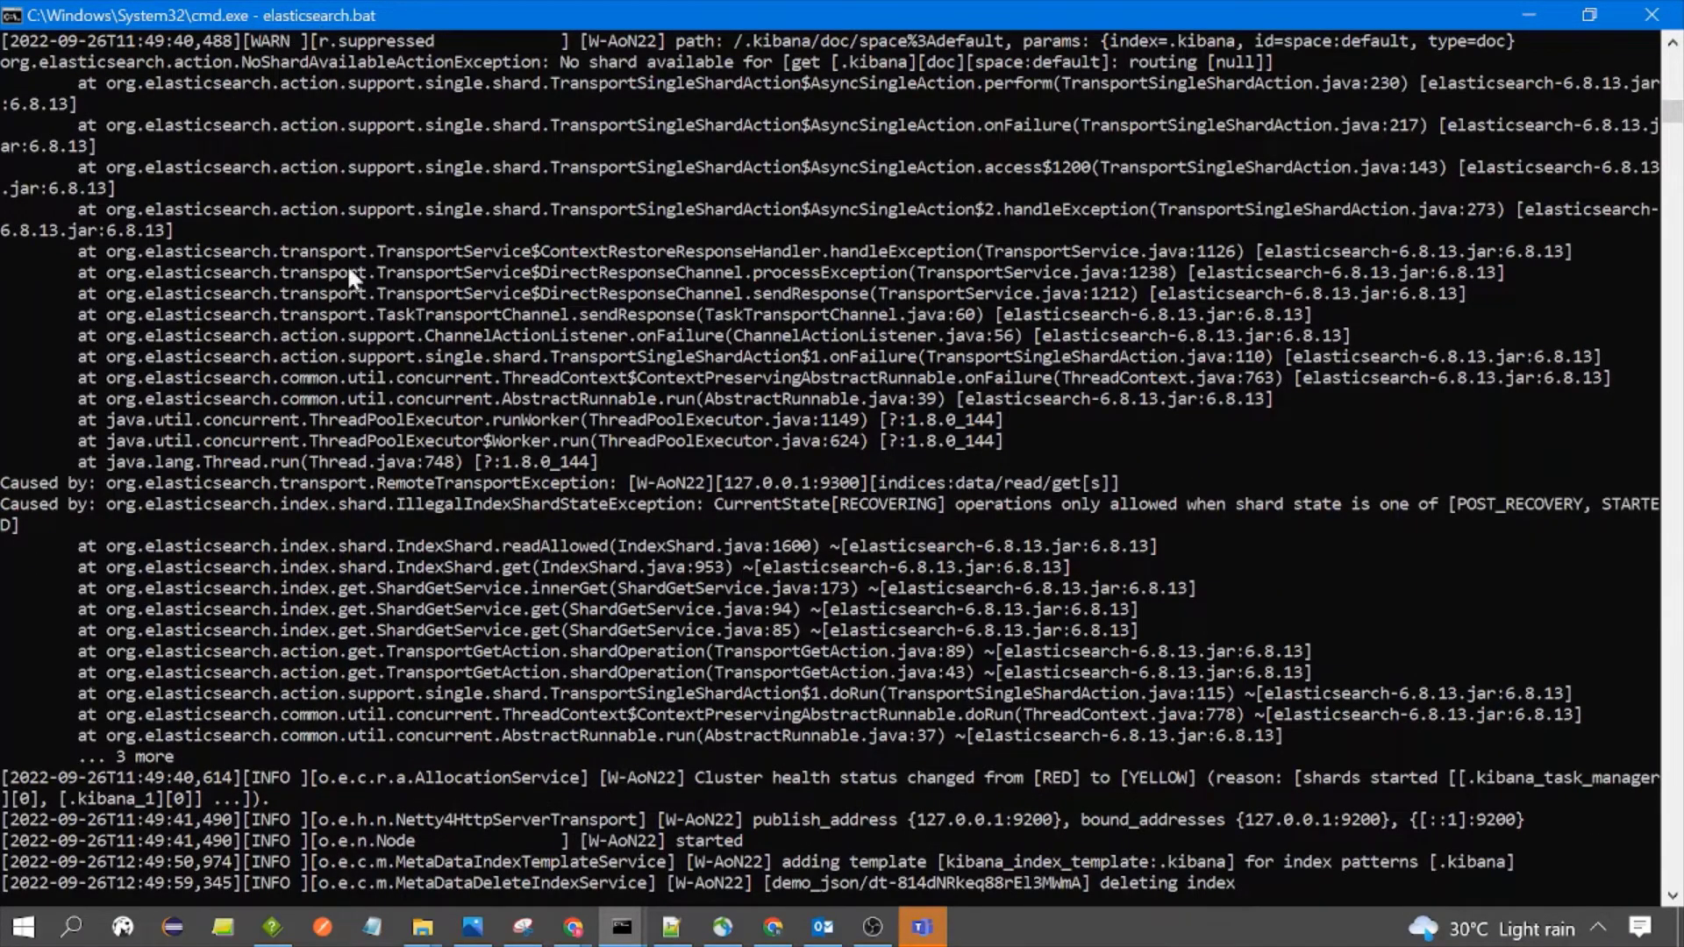
scroll(348, 276, down, 3)
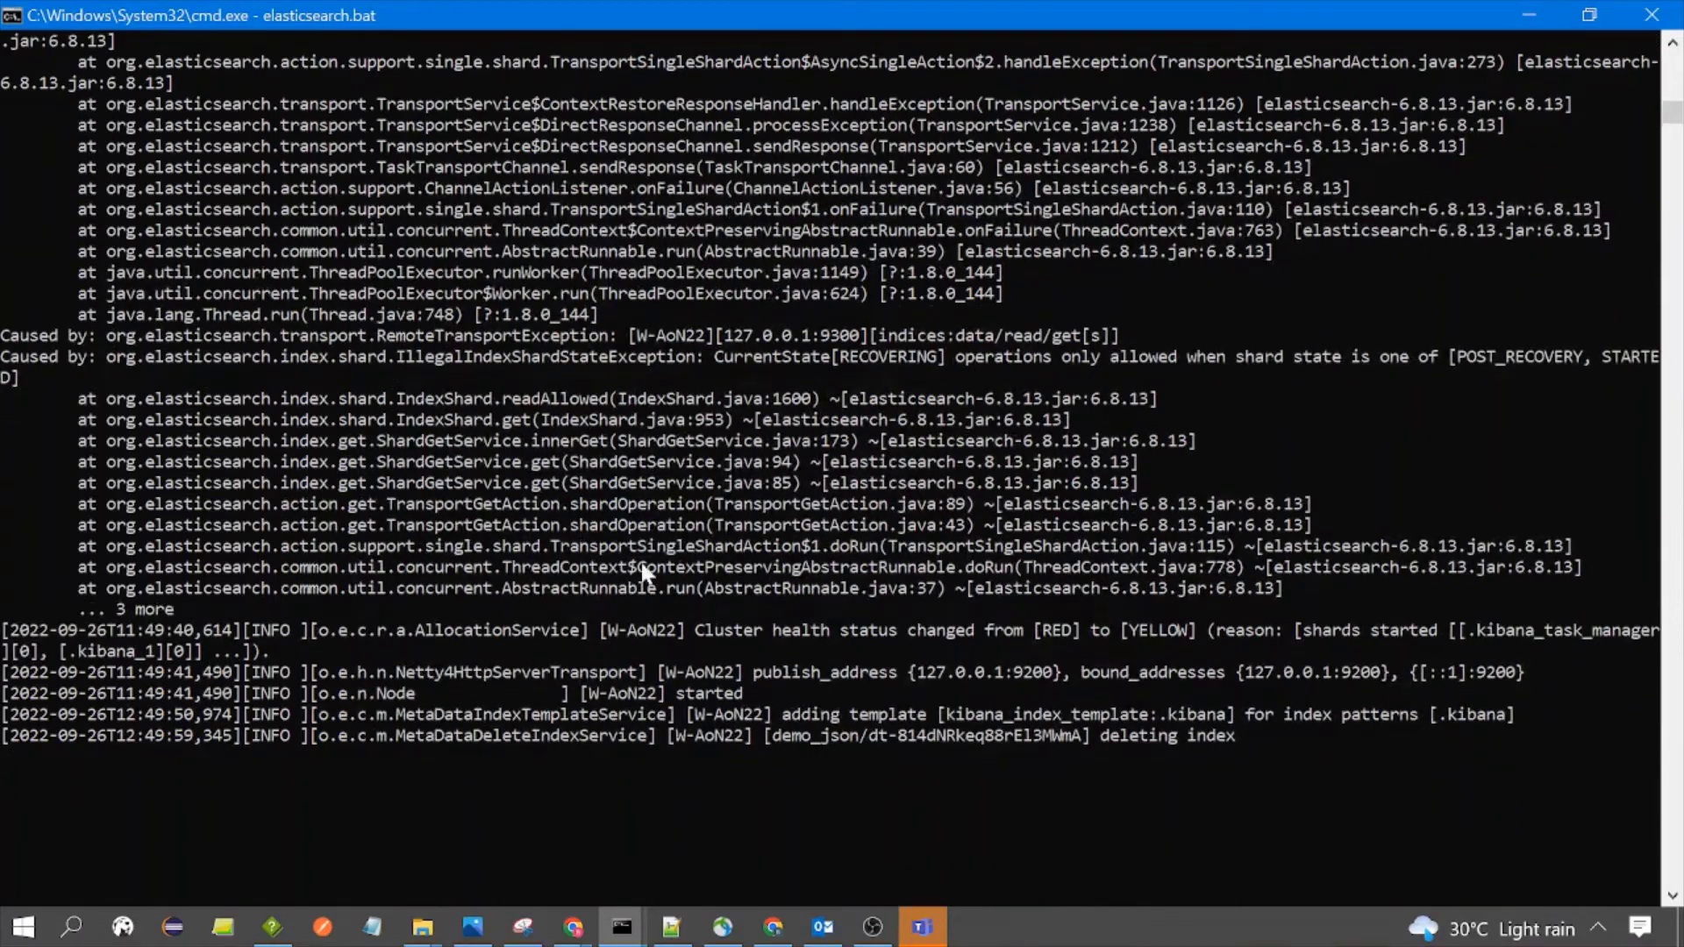
click(622, 927)
click(481, 812)
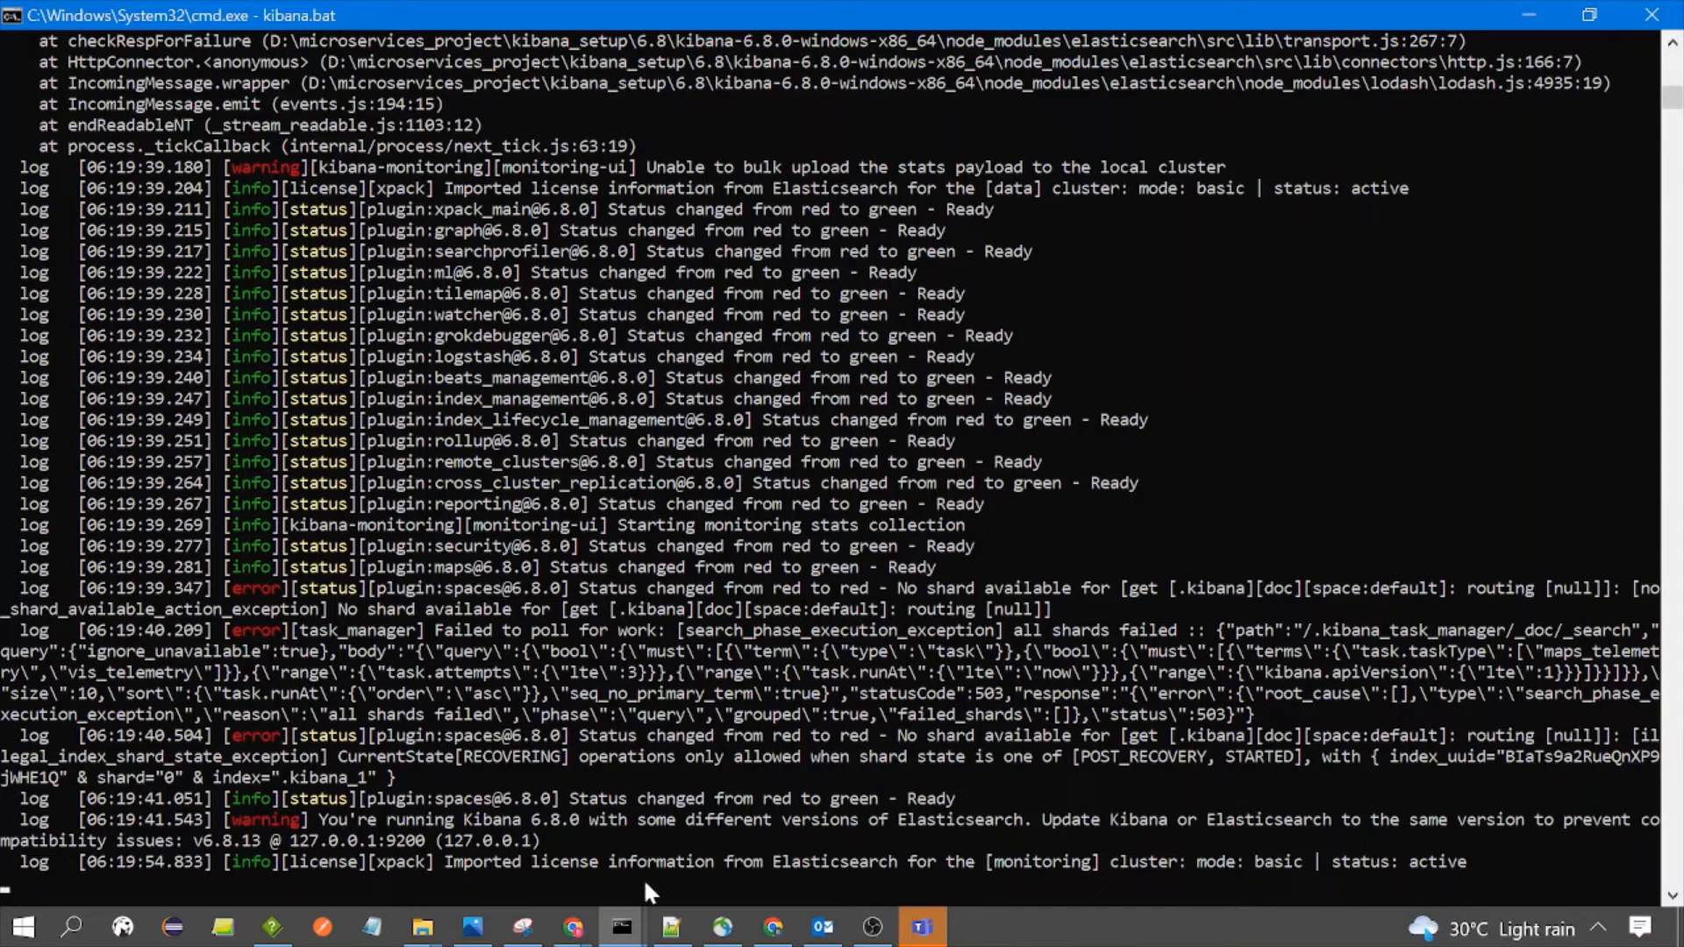
- Check the Logstash and Filebeat consoles for startup progress, and revisit the Elasticsearch and Kibana consoles
click(1022, 823)
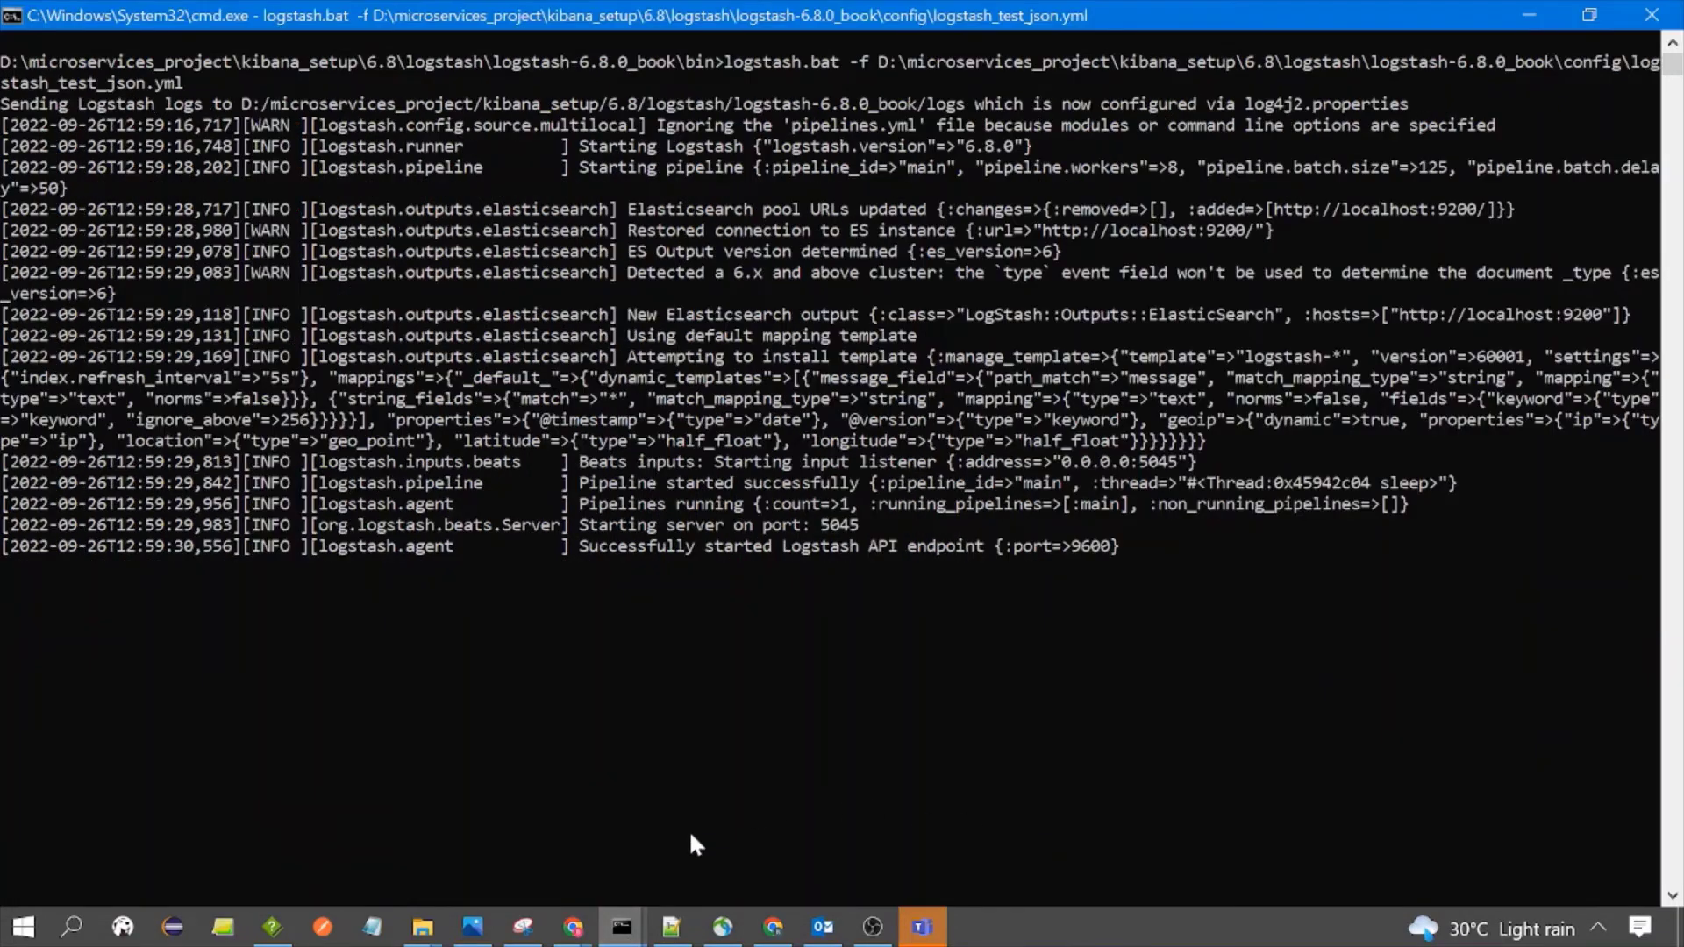
mouse_move(622, 927)
click(745, 840)
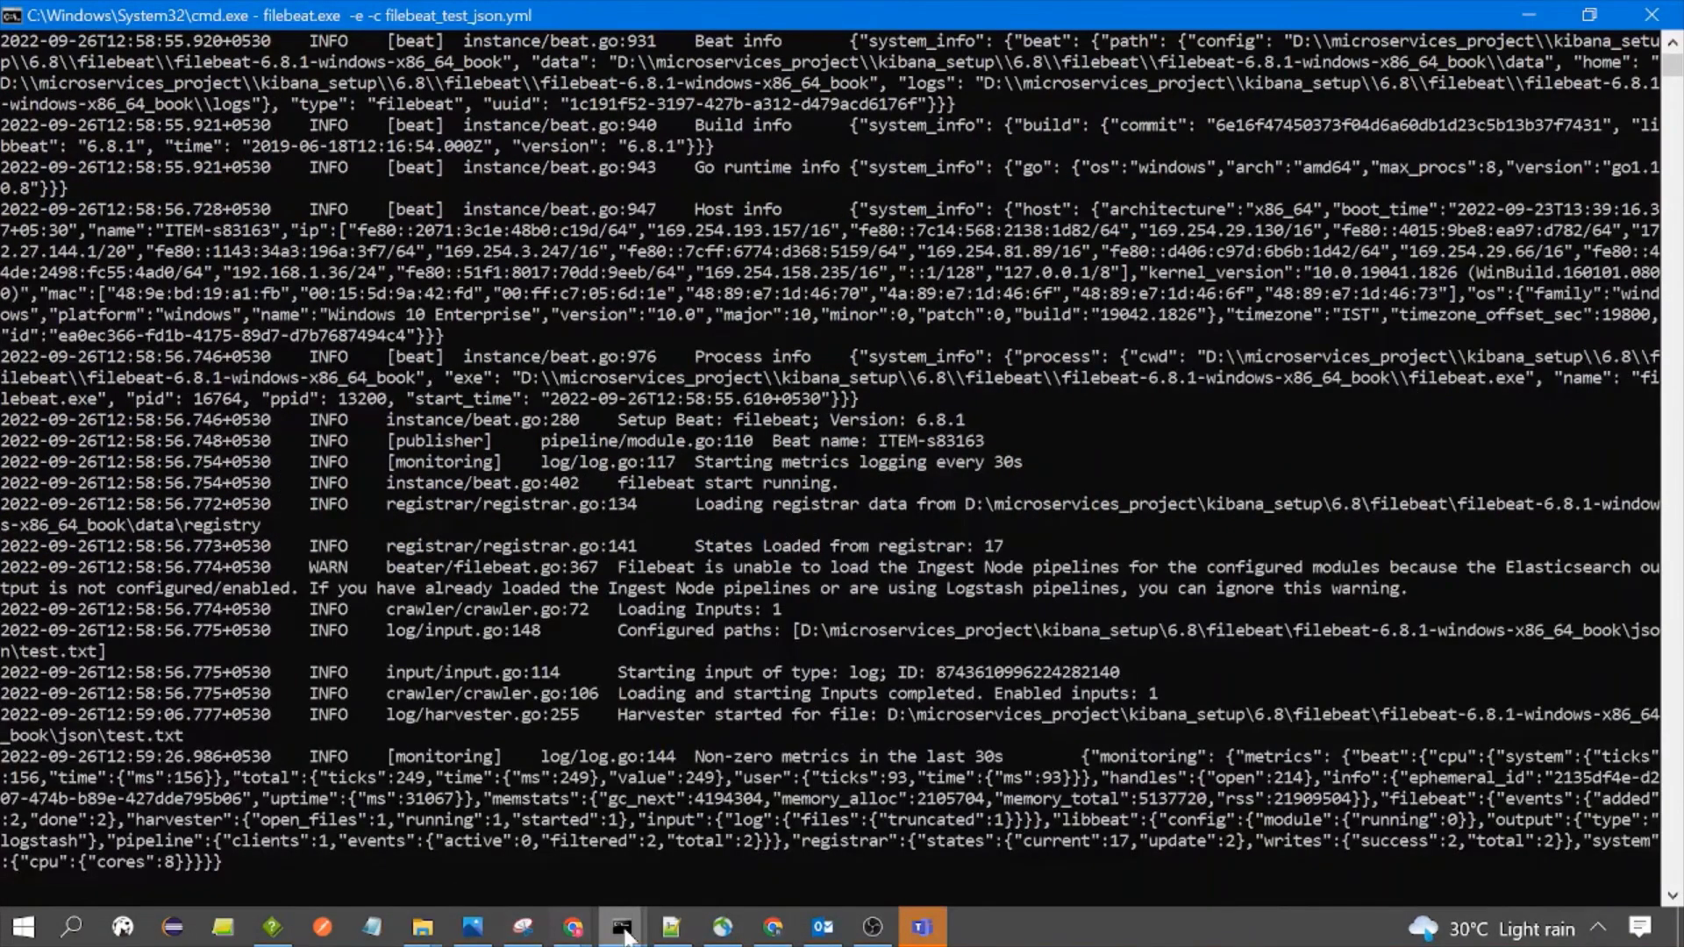
click(181, 802)
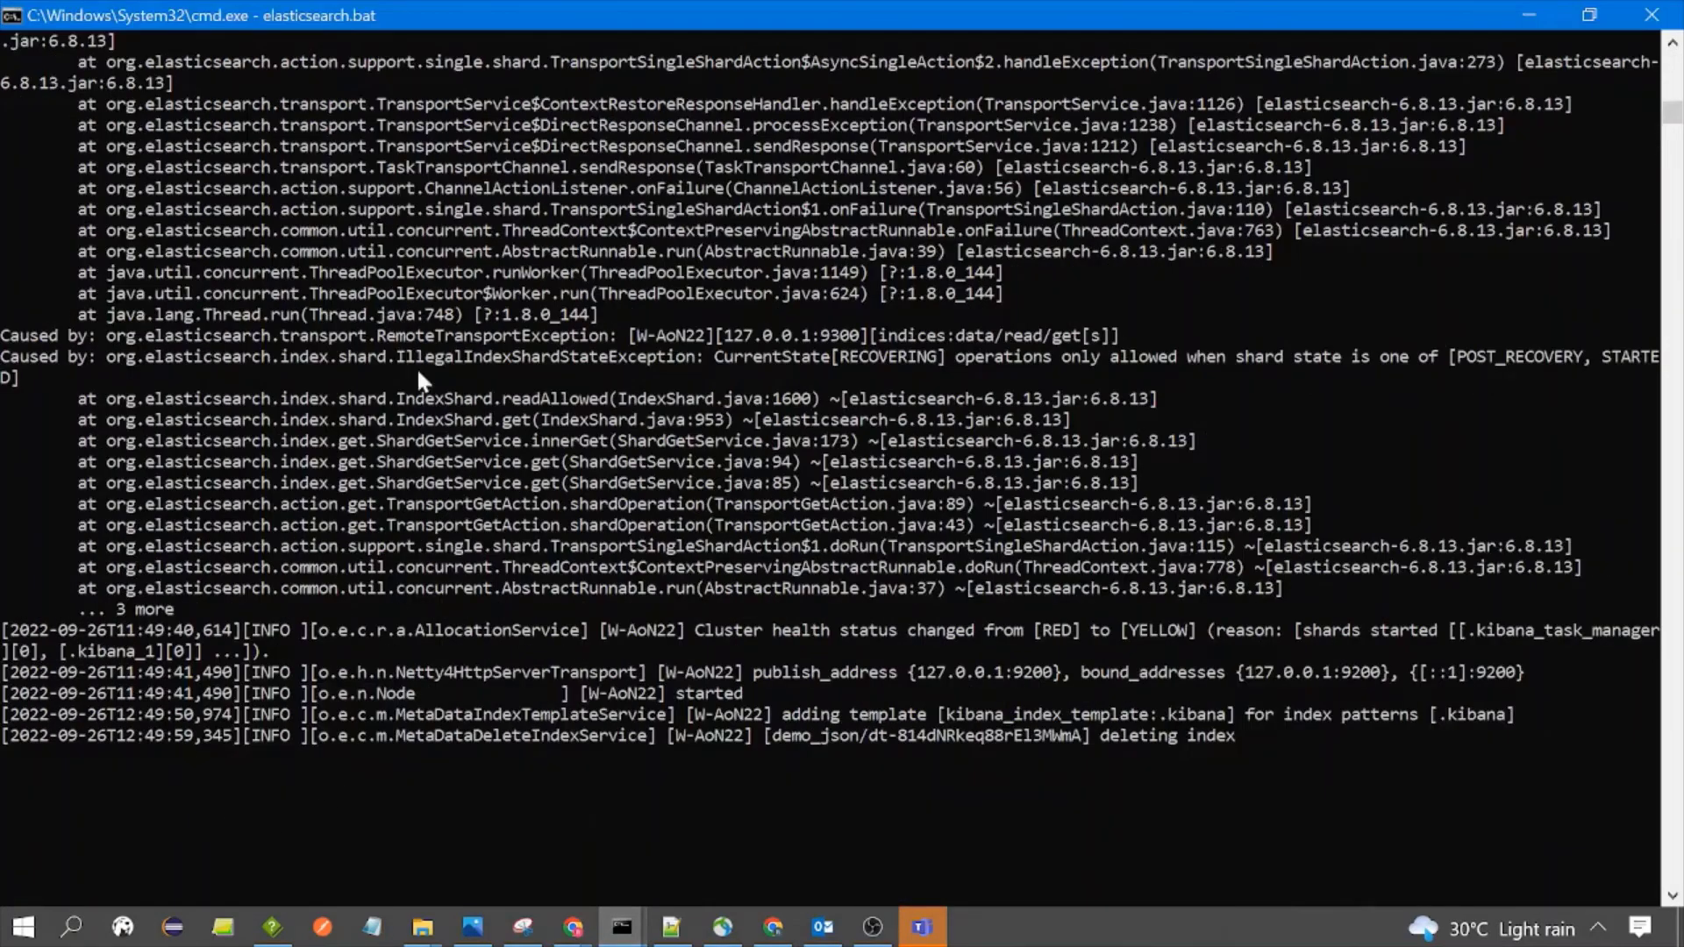
mouse_move(622, 927)
click(561, 811)
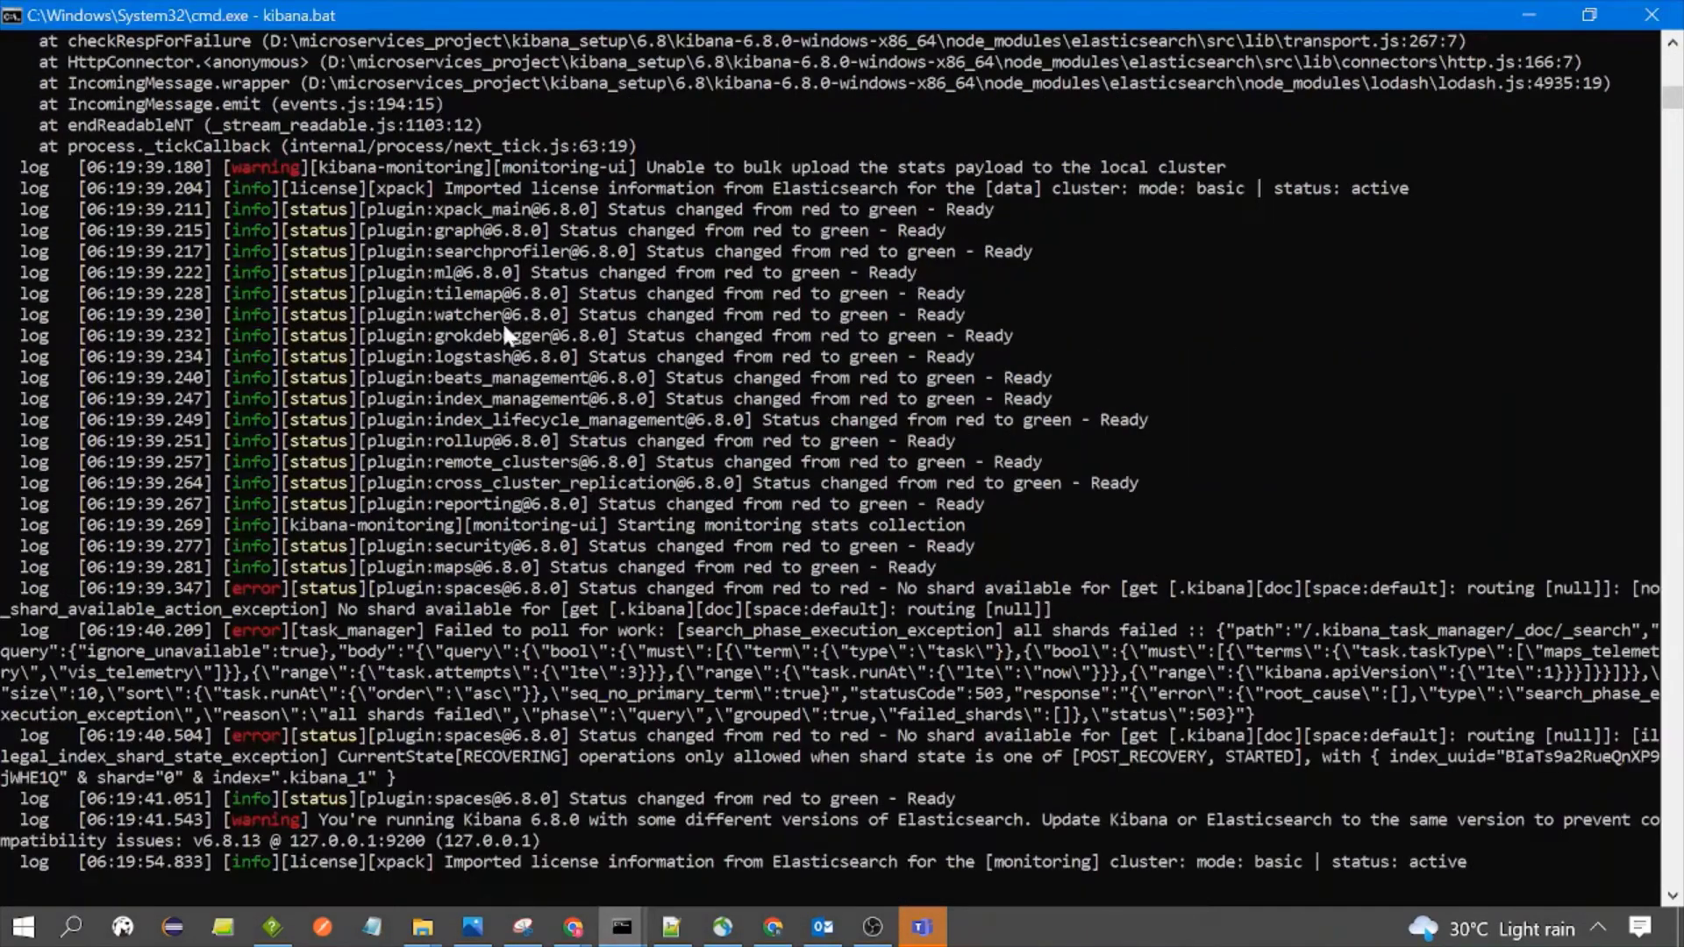
- Highlight the "Harvester started for file" entry in the Filebeat console, and release the selection
click(627, 921)
click(667, 821)
drag(613, 629, 1438, 634)
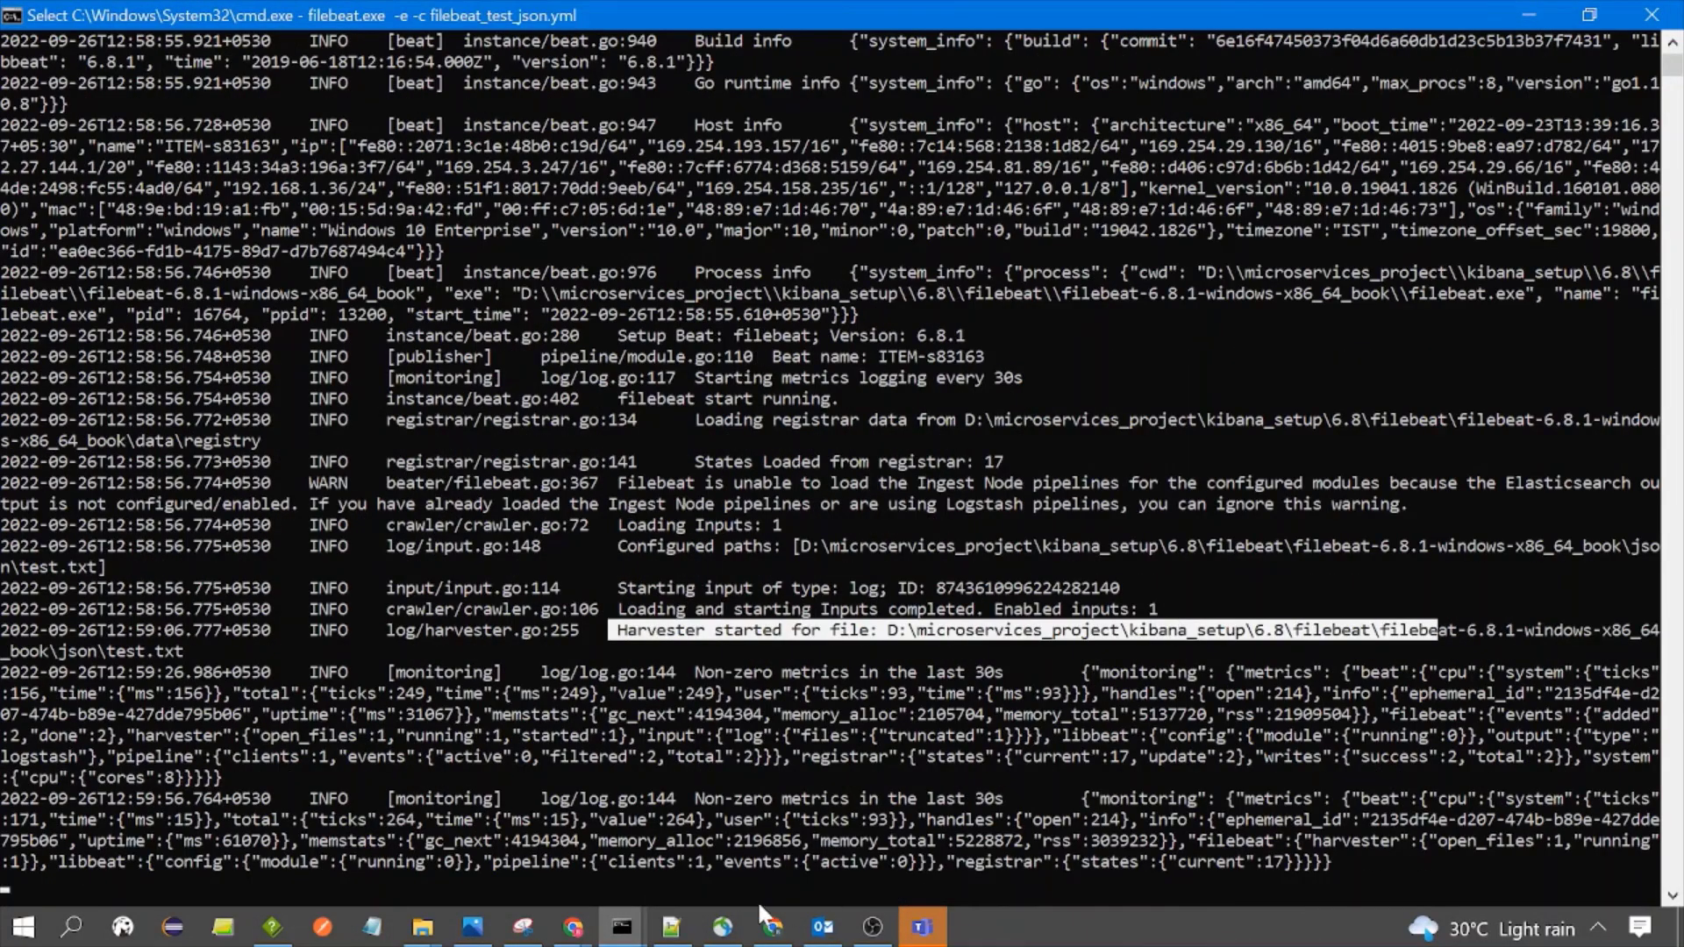
right_click(633, 749)
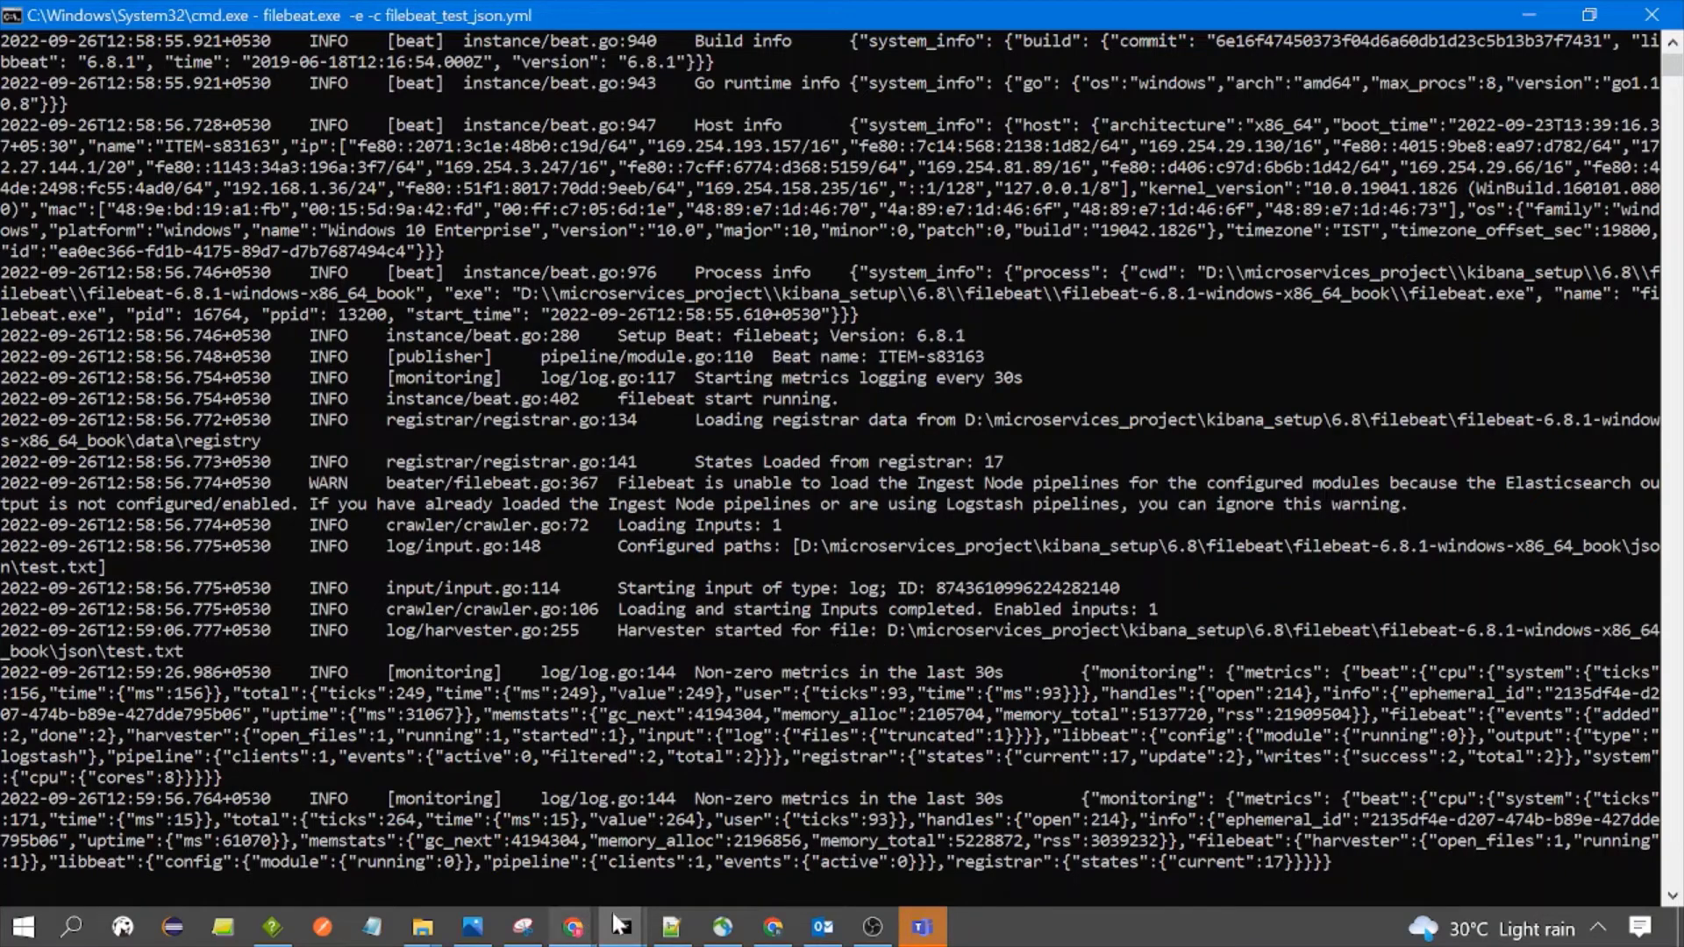
- Highlight the "Successfully started Logstash API endpoint" message in the Logstash console, and release the selection
mouse_move(621, 927)
click(961, 798)
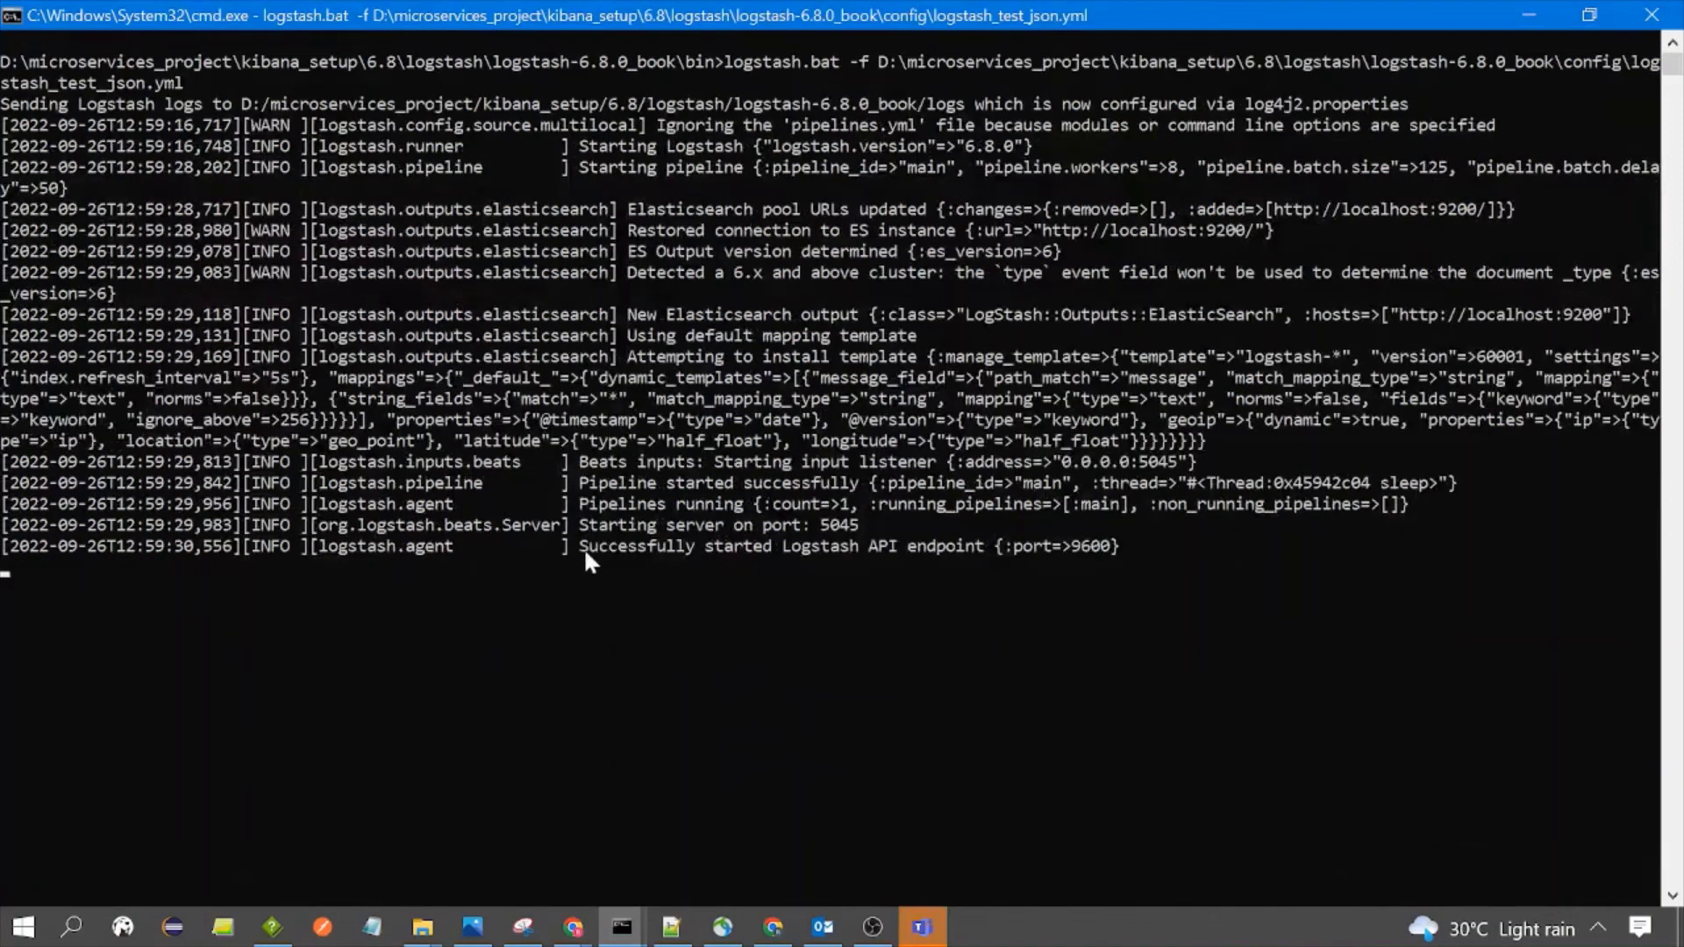
drag(578, 546, 1291, 568)
right_click(948, 583)
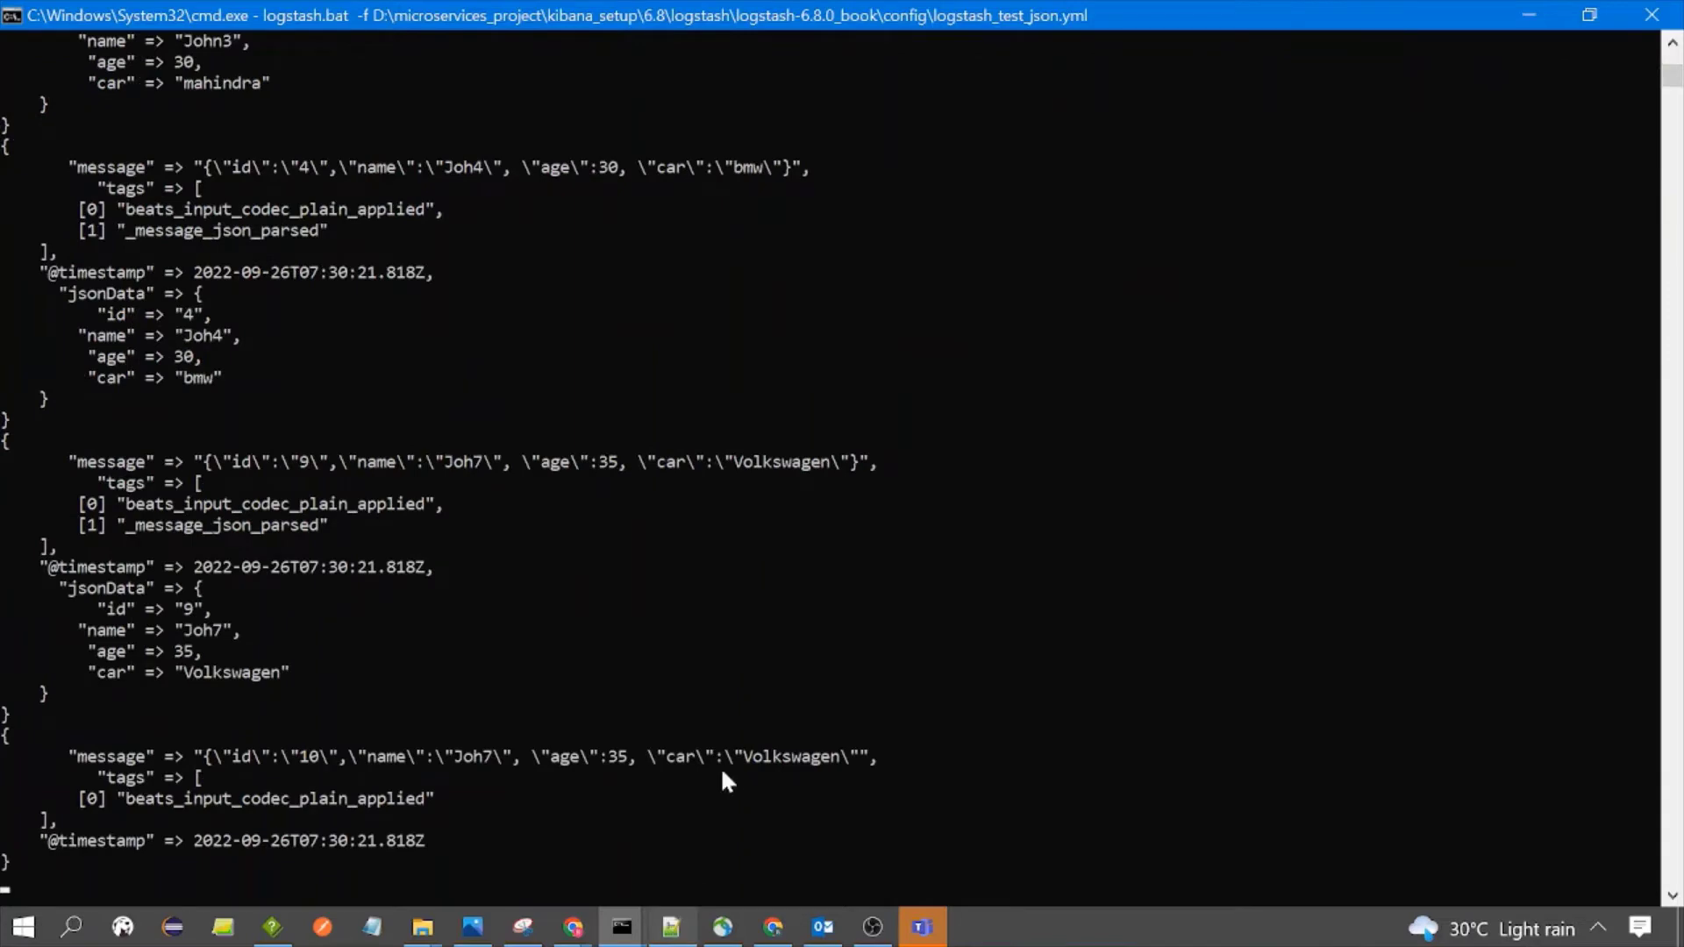
- Review the events printed in the Logstash console, checking each one's message, tags and jsonData fields
scroll(591, 419, up, 6)
scroll(575, 432, up, 15)
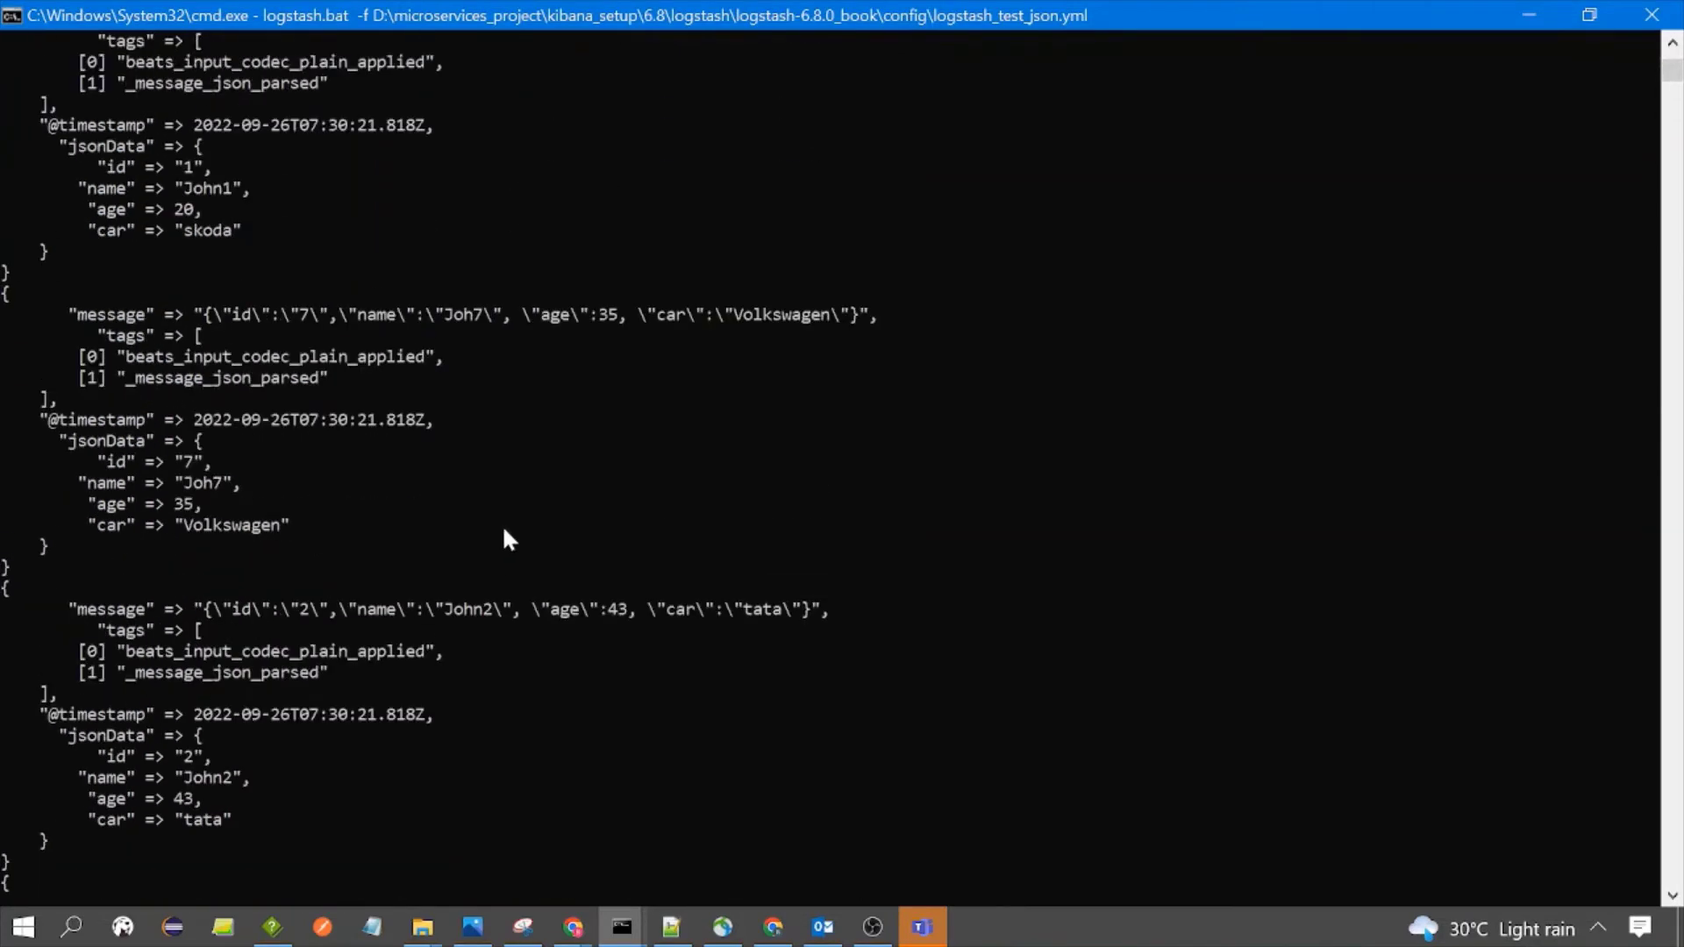
scroll(473, 321, up, 2)
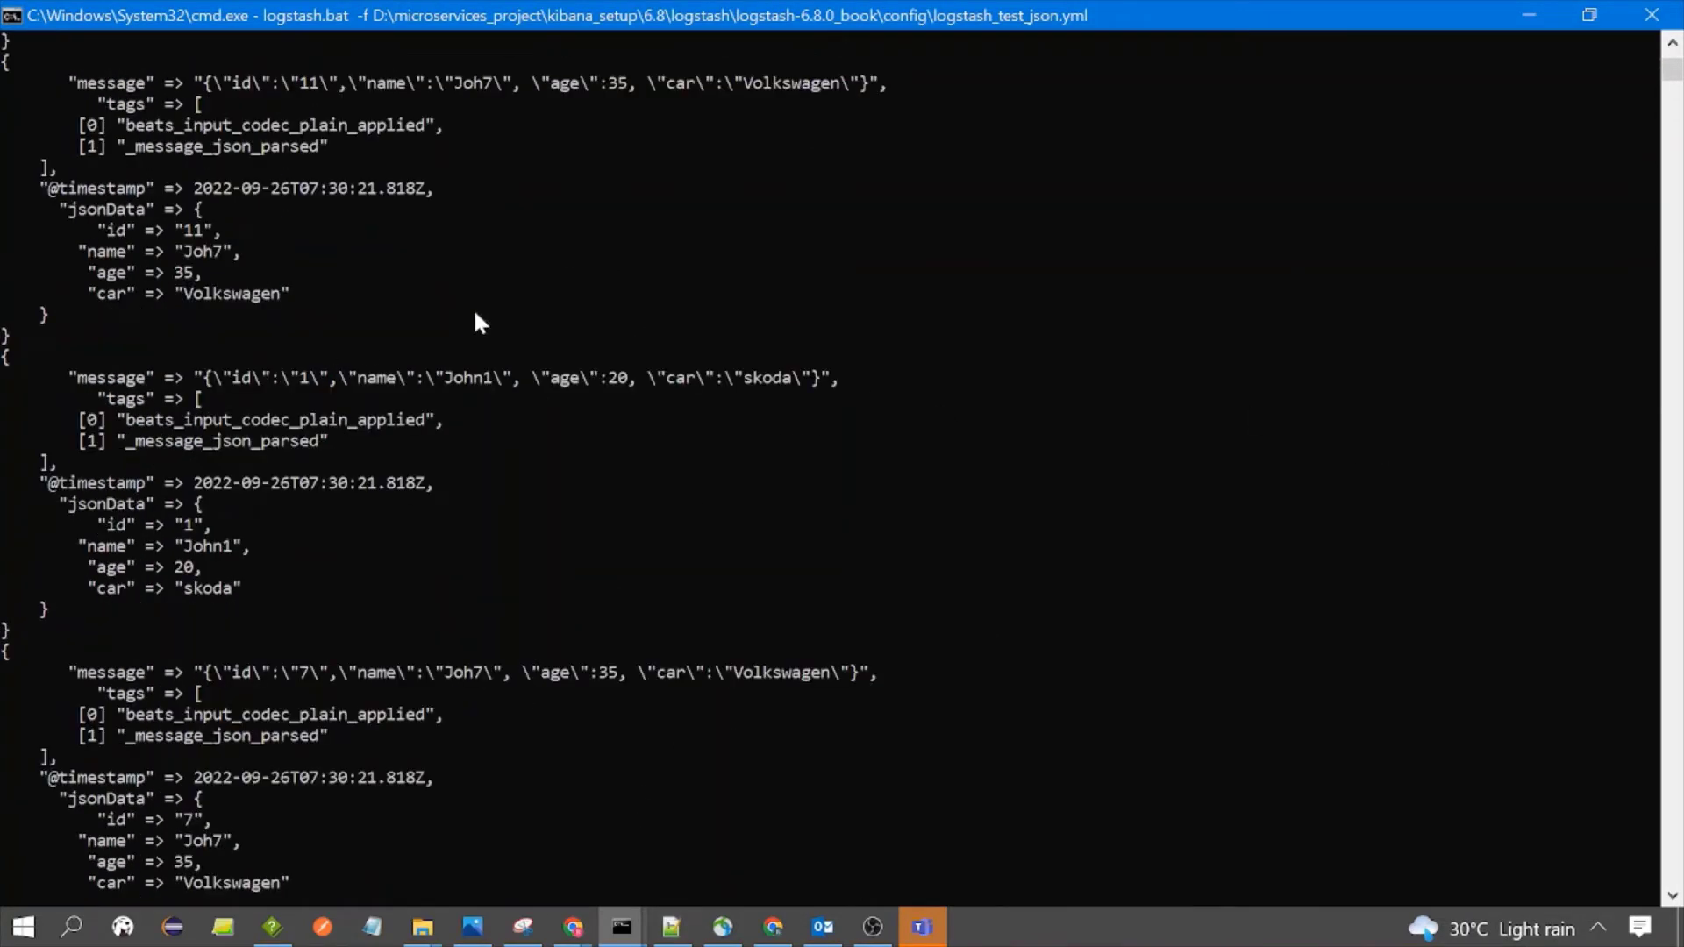
scroll(172, 366, up, 9)
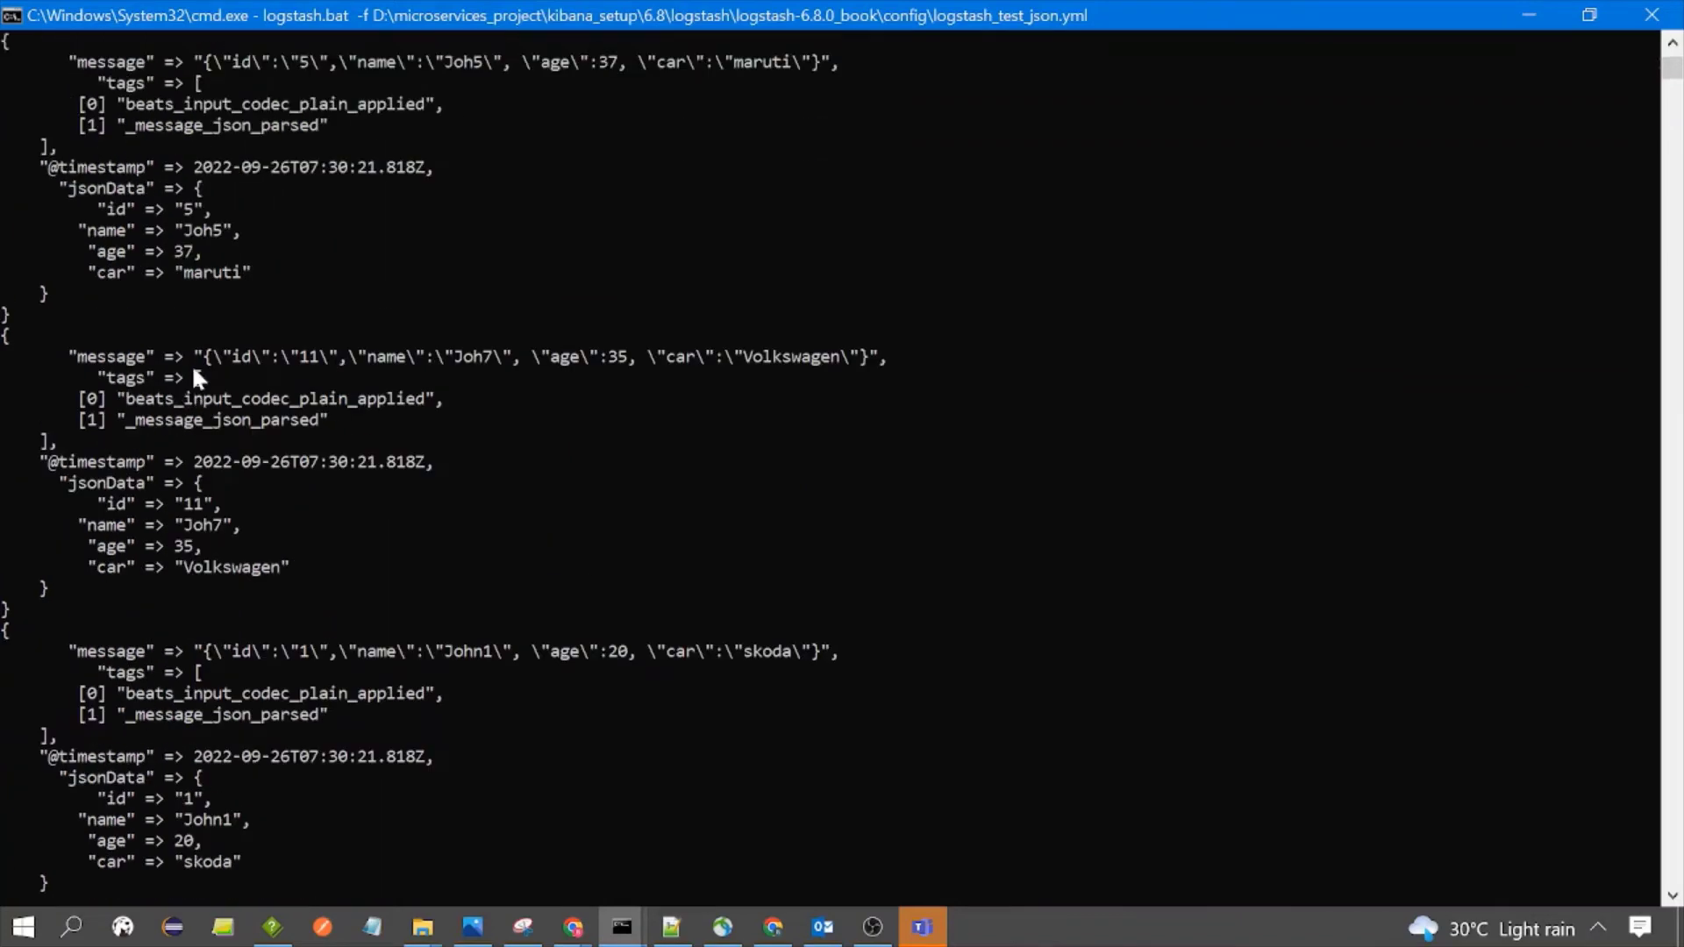
- Switch to test.txt in Notepad++ and highlight all the JSON records from line 11 up to line 1, clearing the selection at the end
click(671, 927)
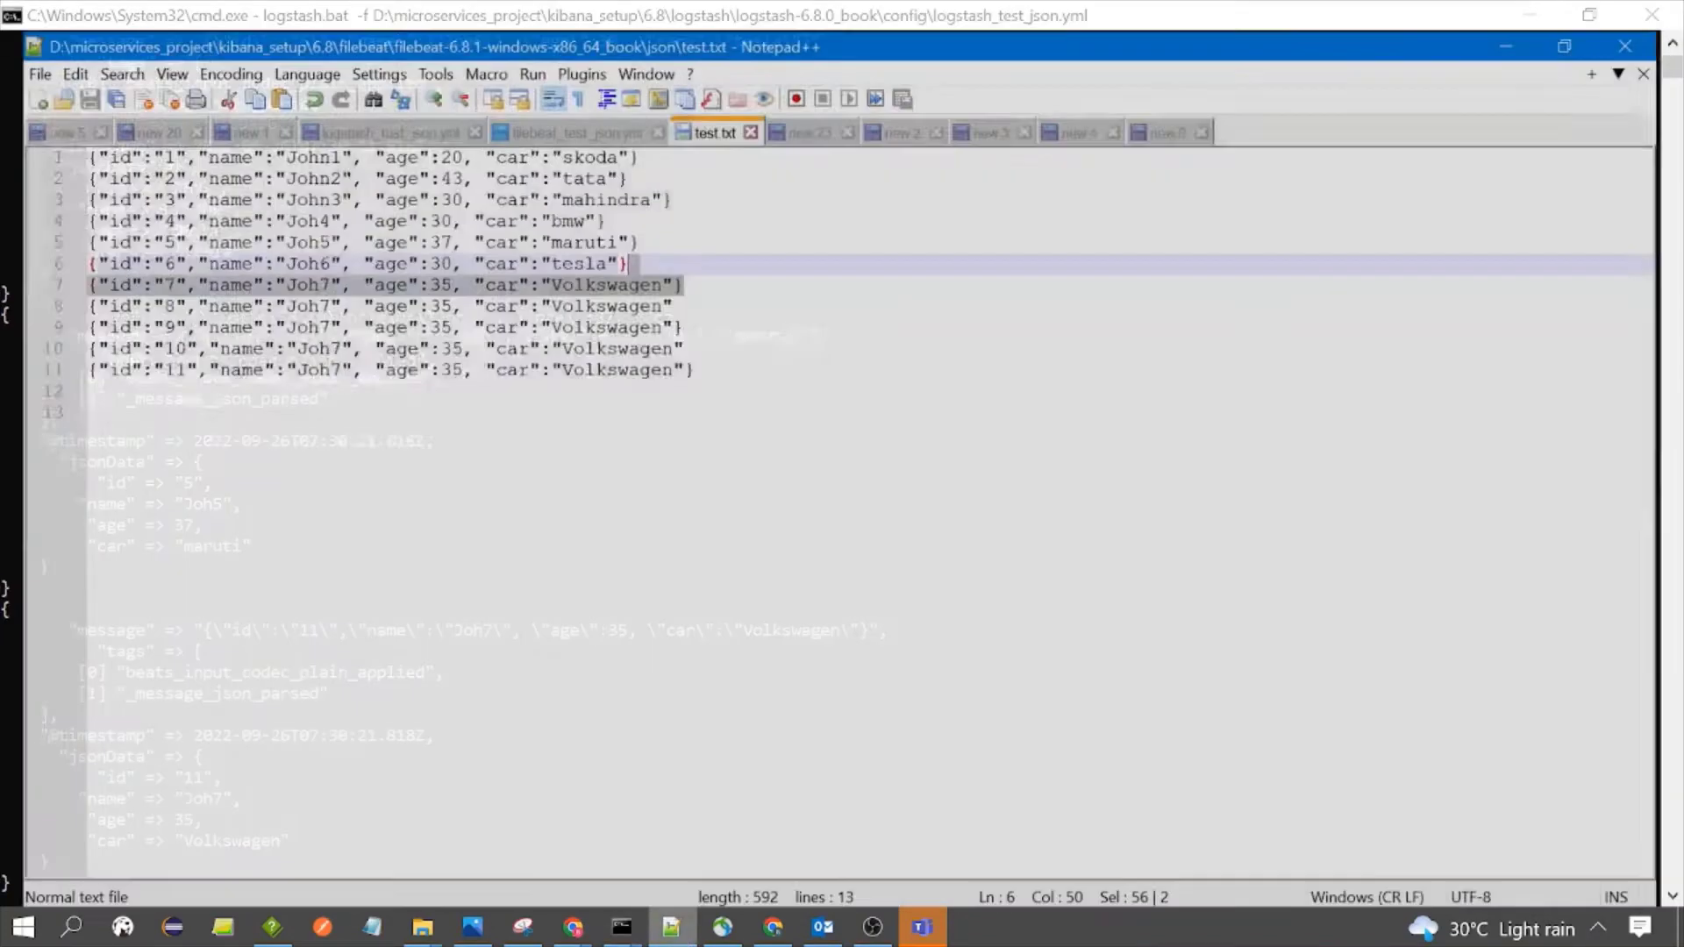
click(634, 216)
drag(692, 348, 68, 129)
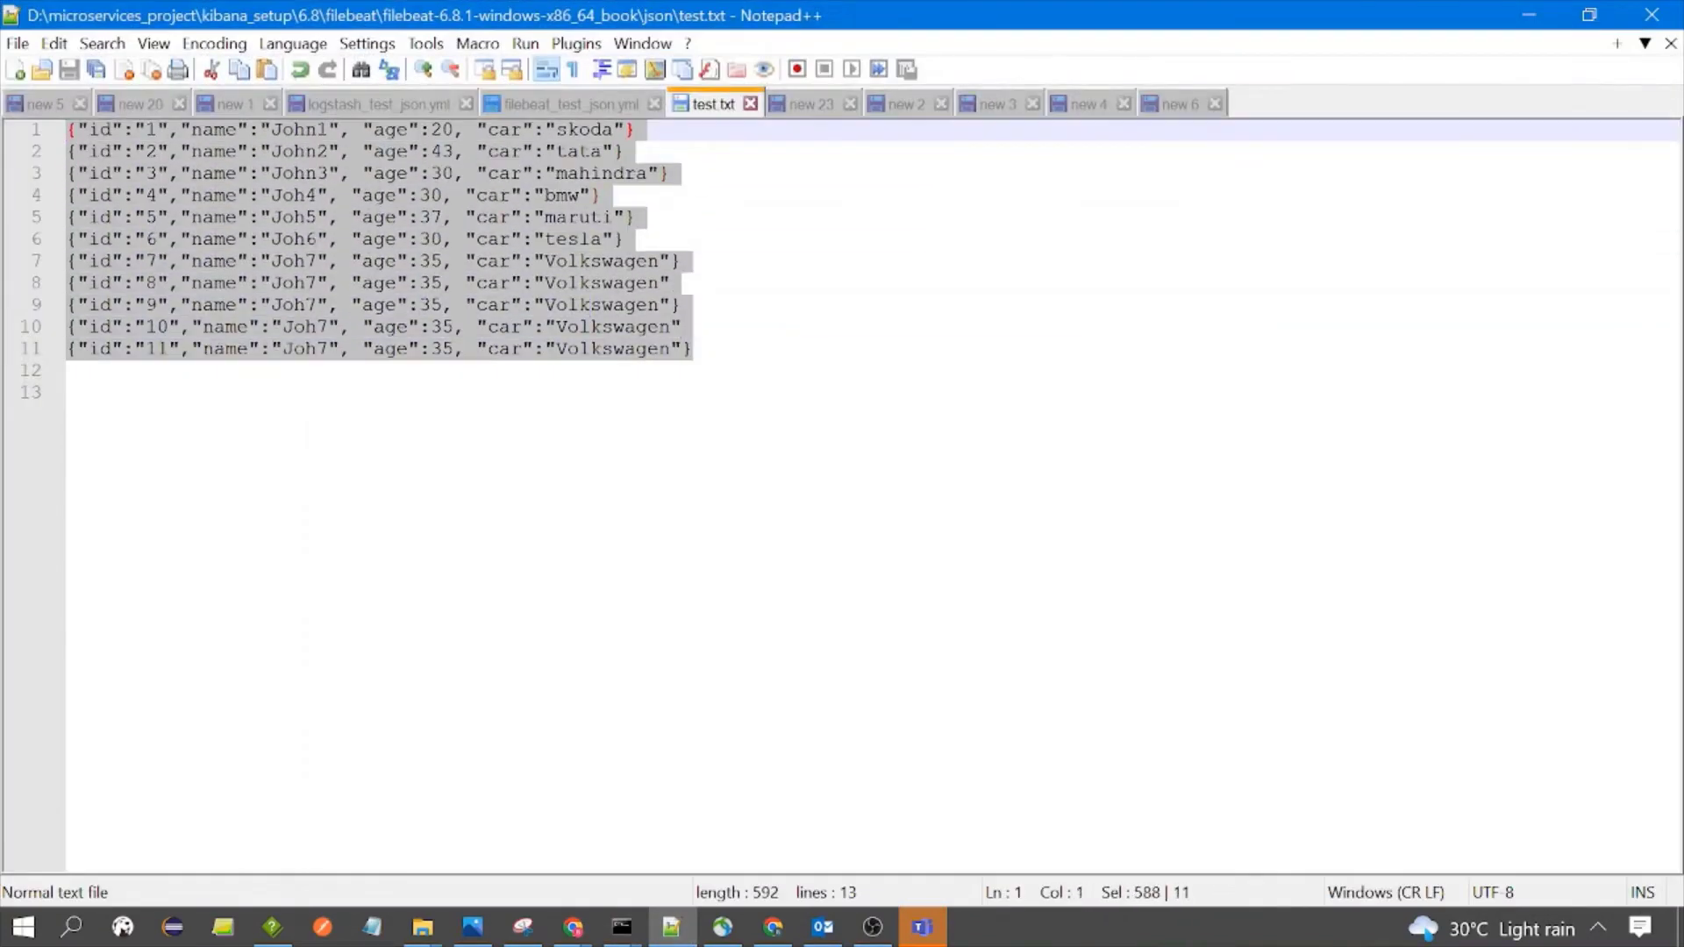
key(Right)
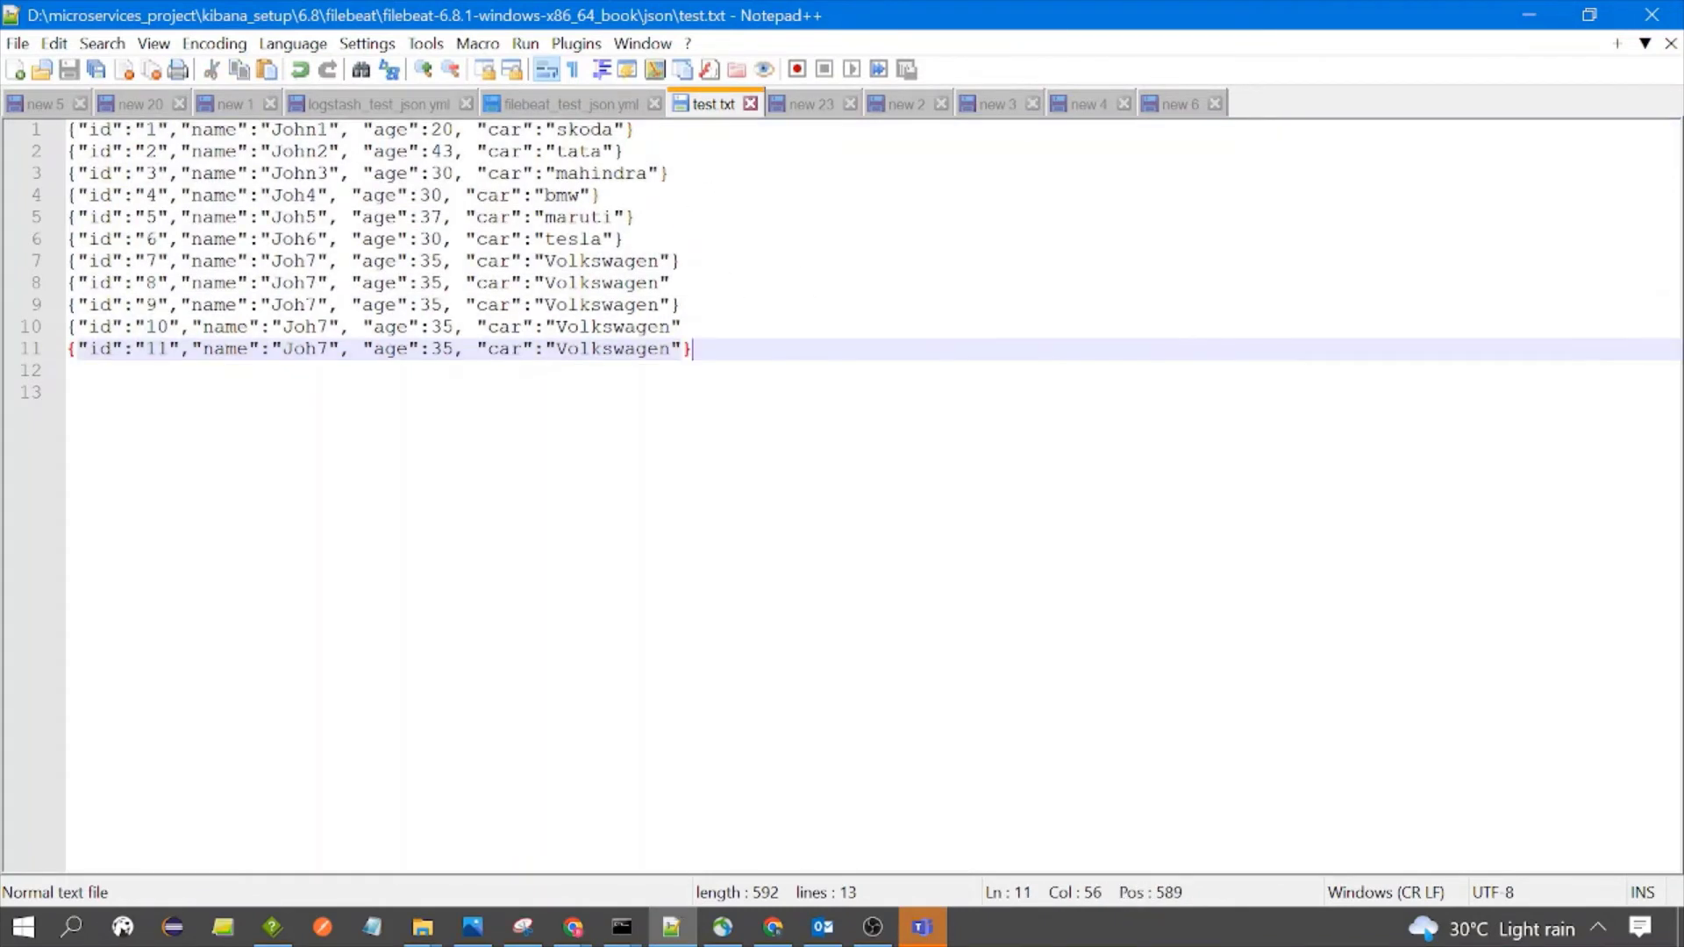
key(shift+Up)
key(shift+Up)
key(shift+Up)
key(shift+Up)
key(shift+Up)
key(shift+Up)
key(shift+Up)
key(shift+Up)
key(shift+Up)
key(shift+Up)
key(shift+Home)
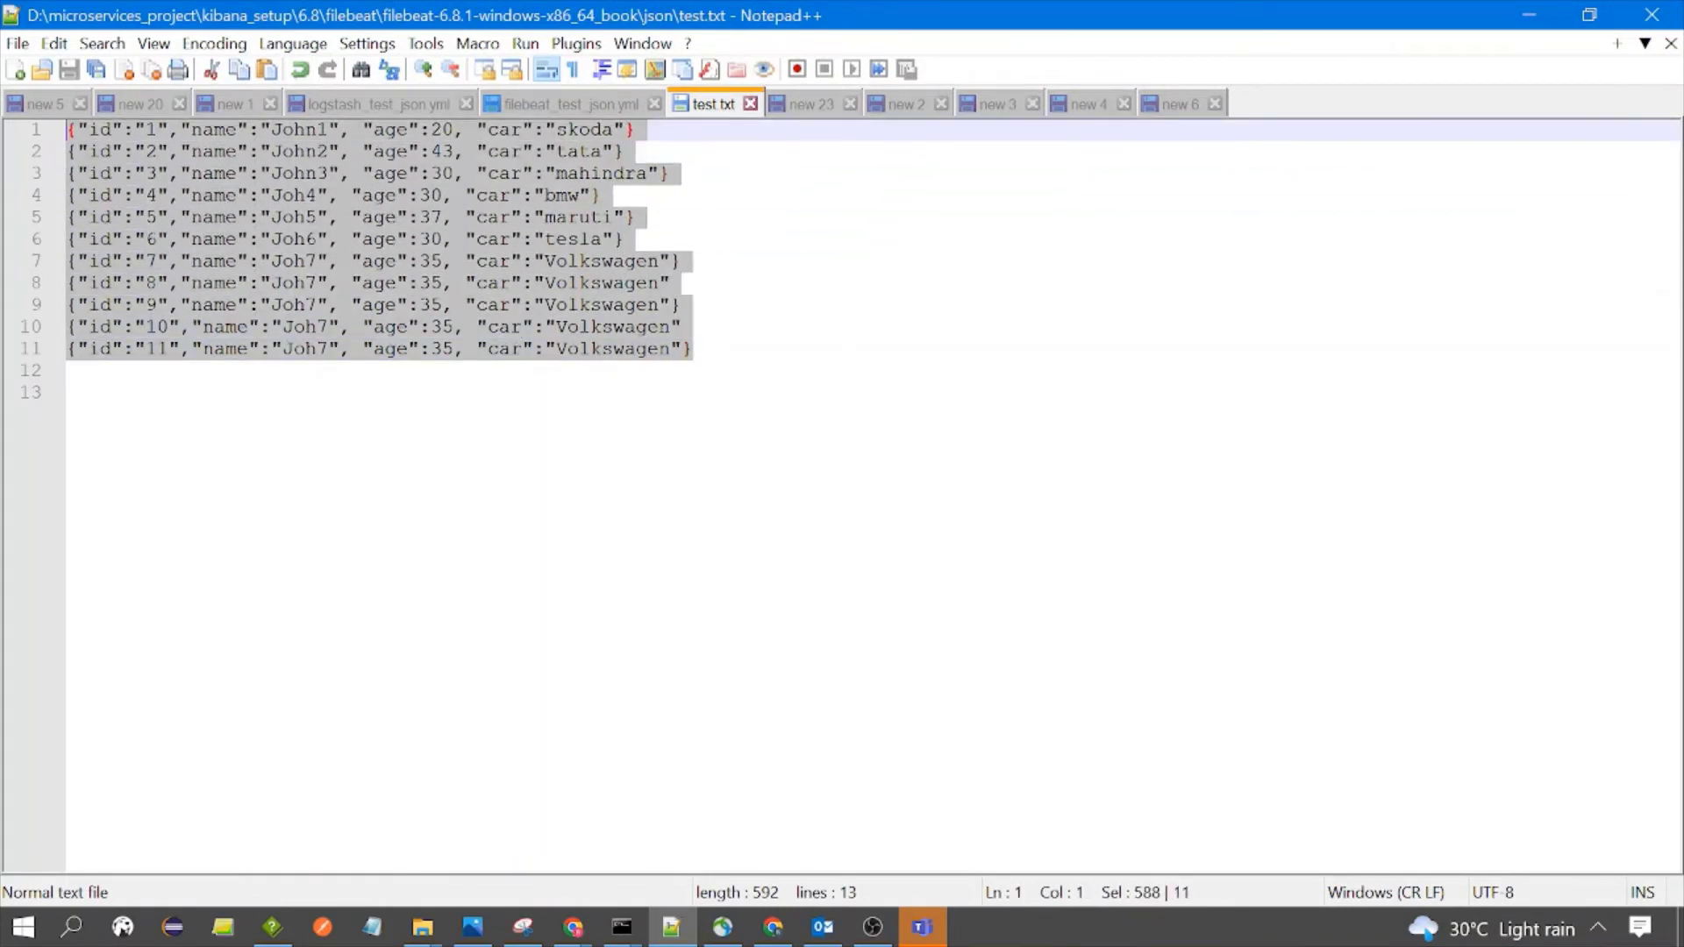
key(Right)
key(Right)
key(Left)
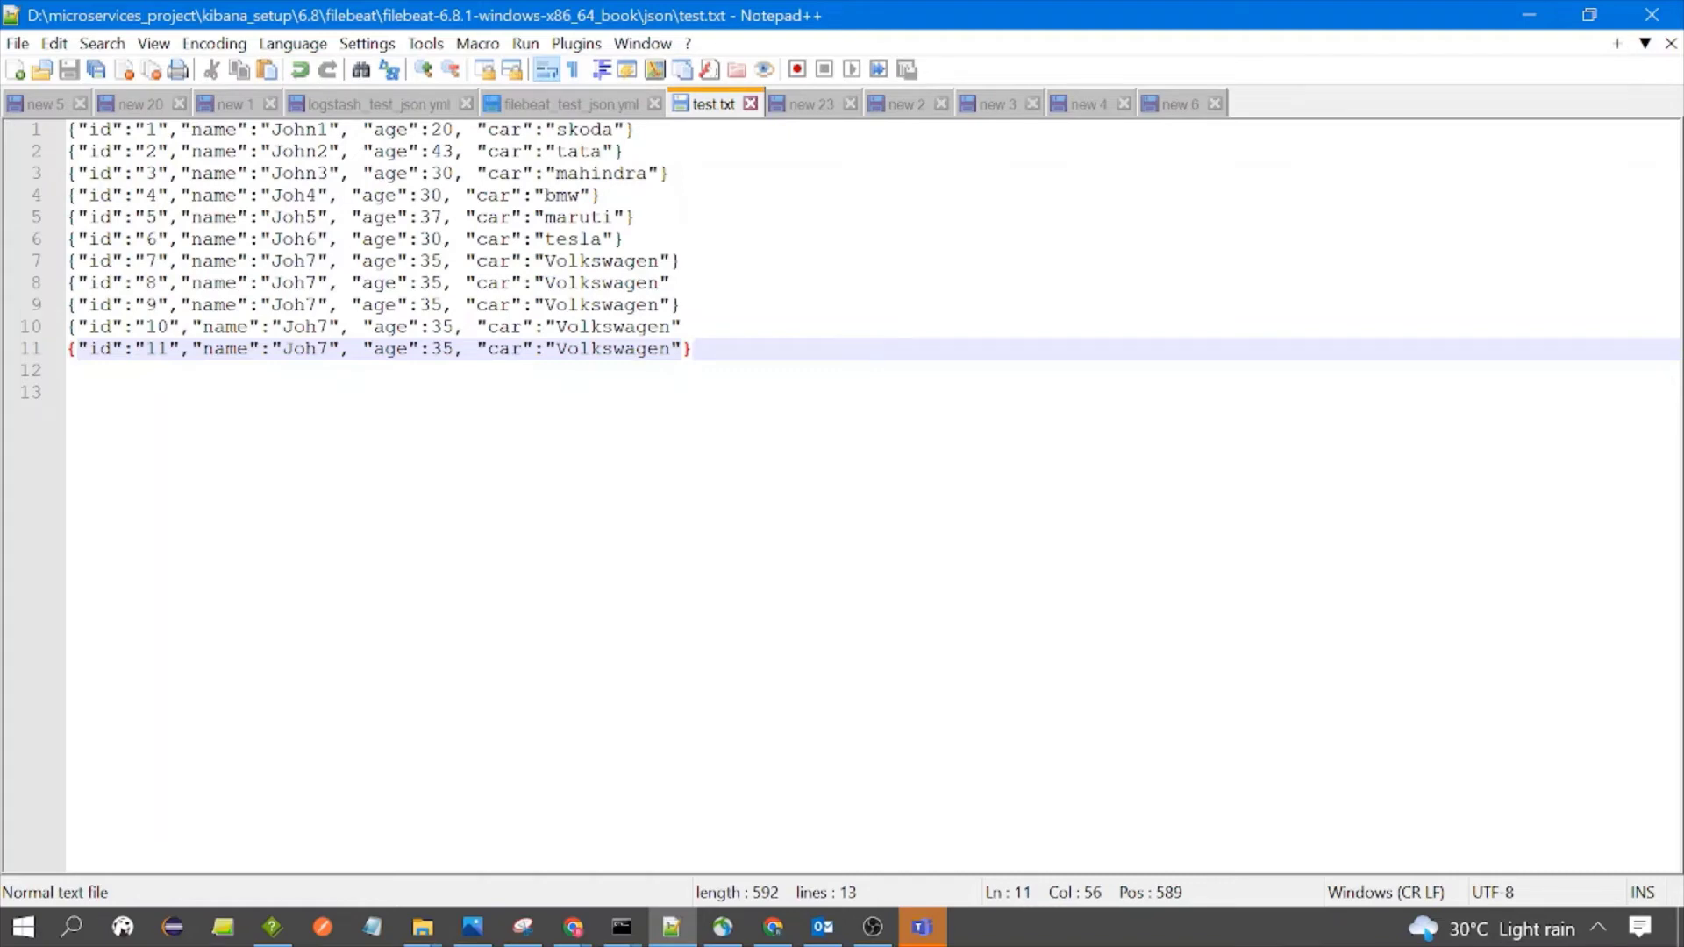
- Switch to the Logstash console and highlight the first two printed events, id 6 and id 5, one after the other, clearing the block selection
mouse_move(622, 927)
click(925, 847)
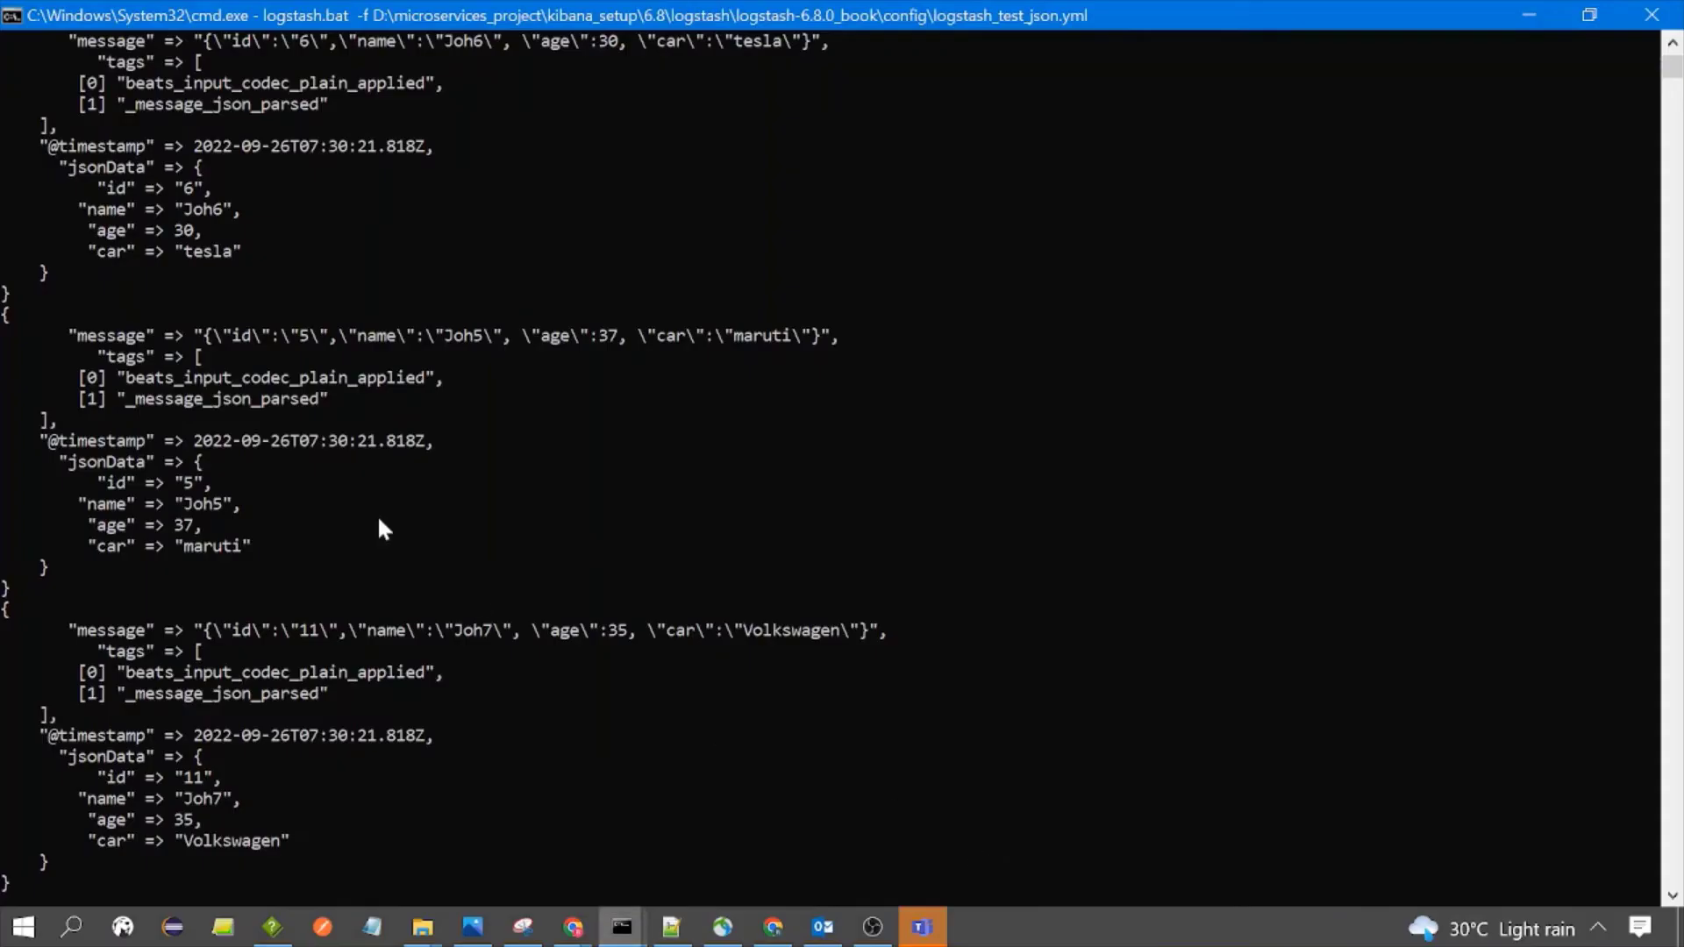
scroll(379, 523, up, 4)
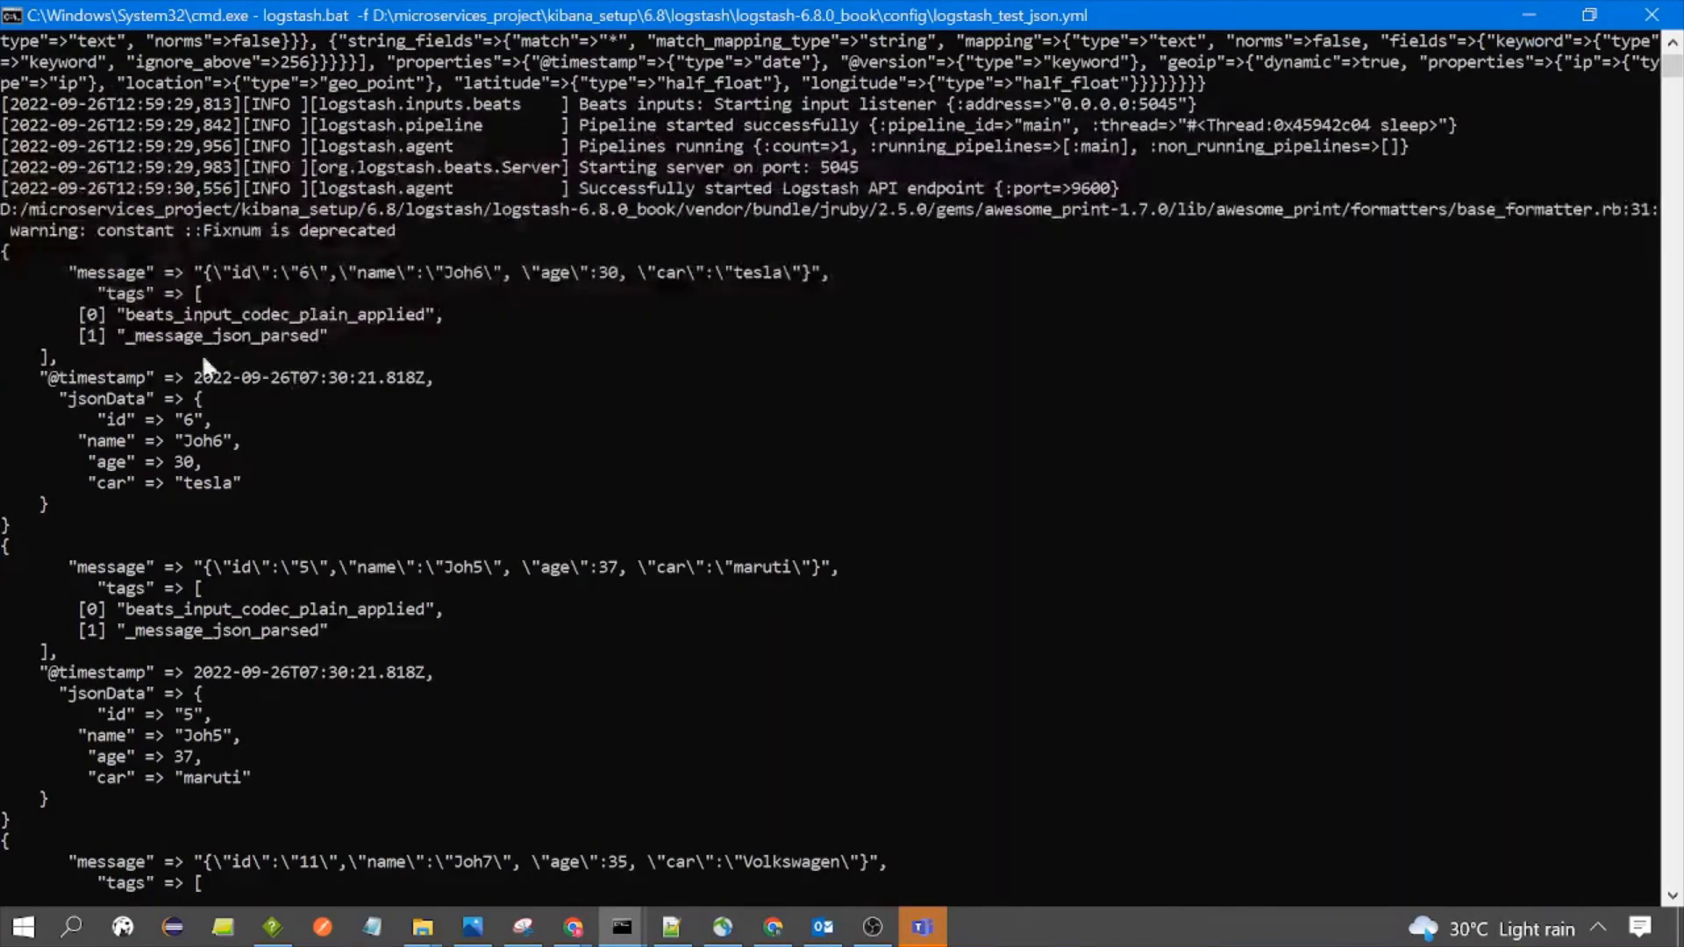
scroll(202, 352, down, 1)
drag(5, 226, 39, 491)
scroll(31, 461, down, 2)
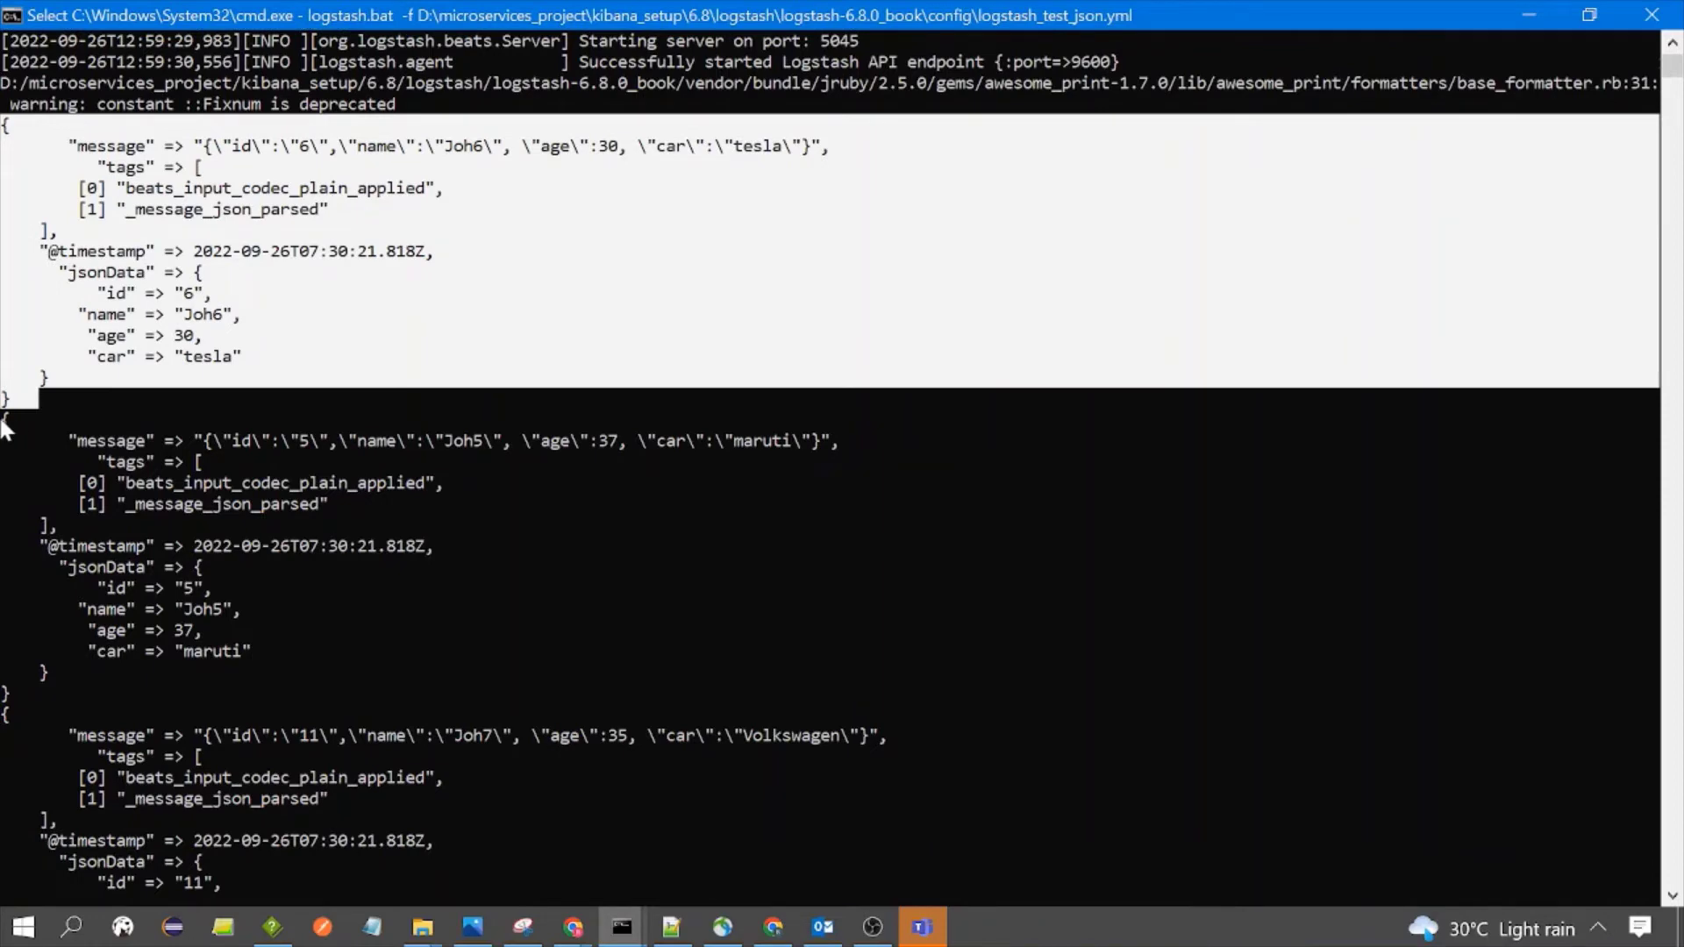
drag(3, 421, 69, 697)
scroll(109, 347, up, 2)
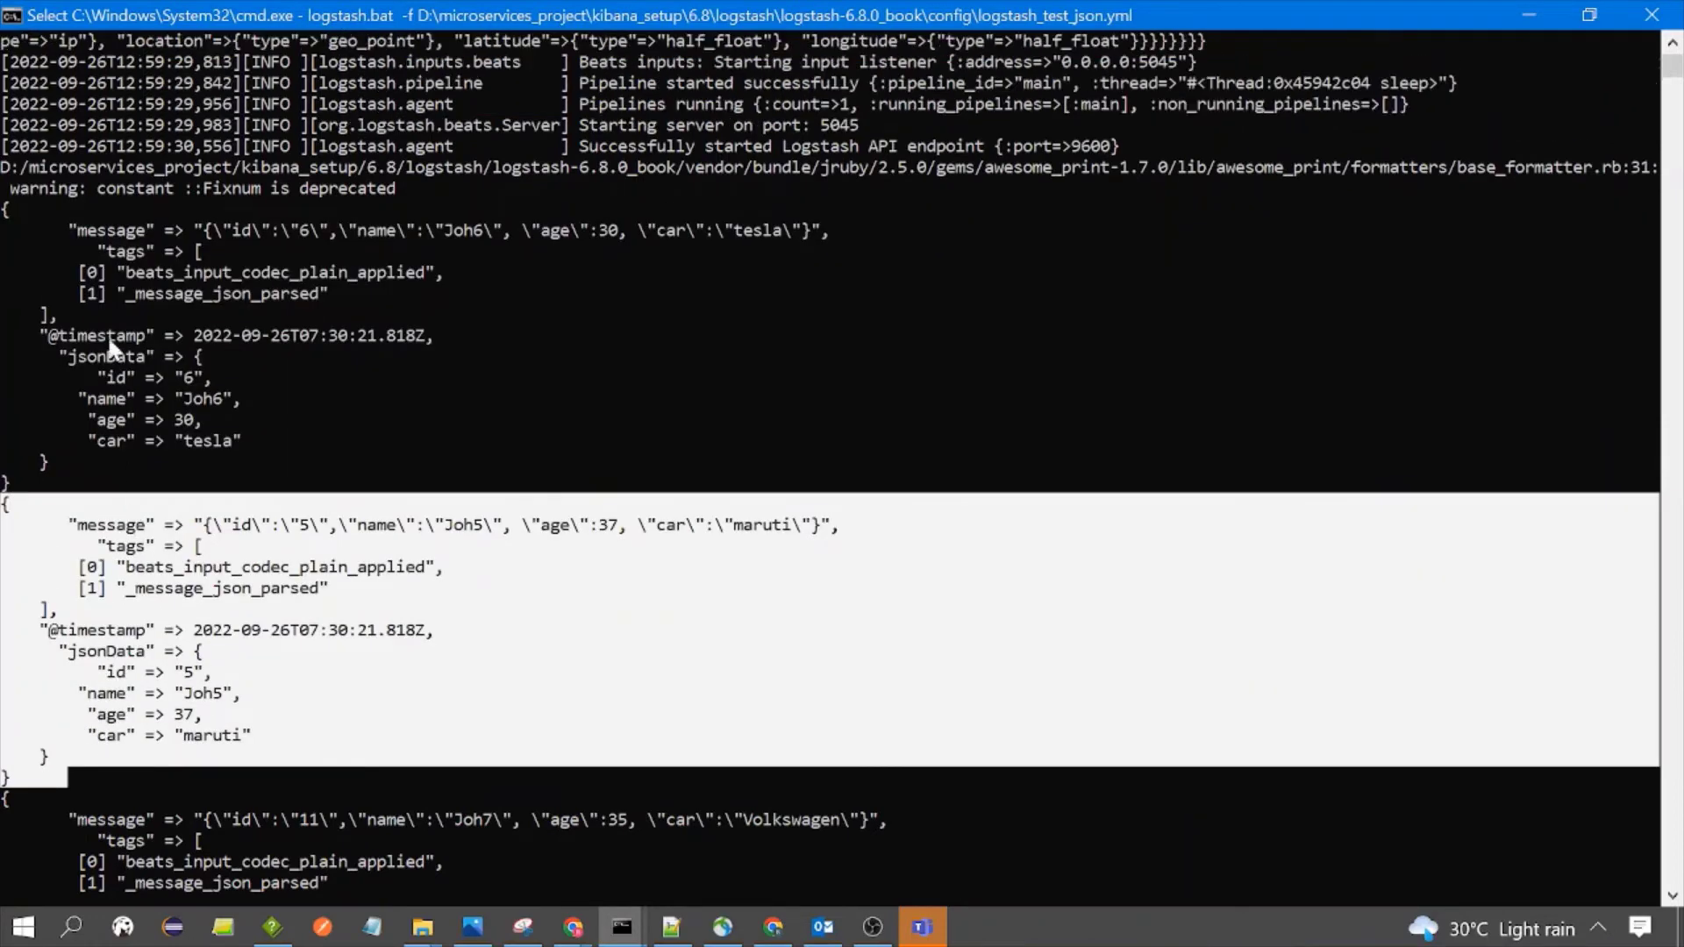
click(90, 292)
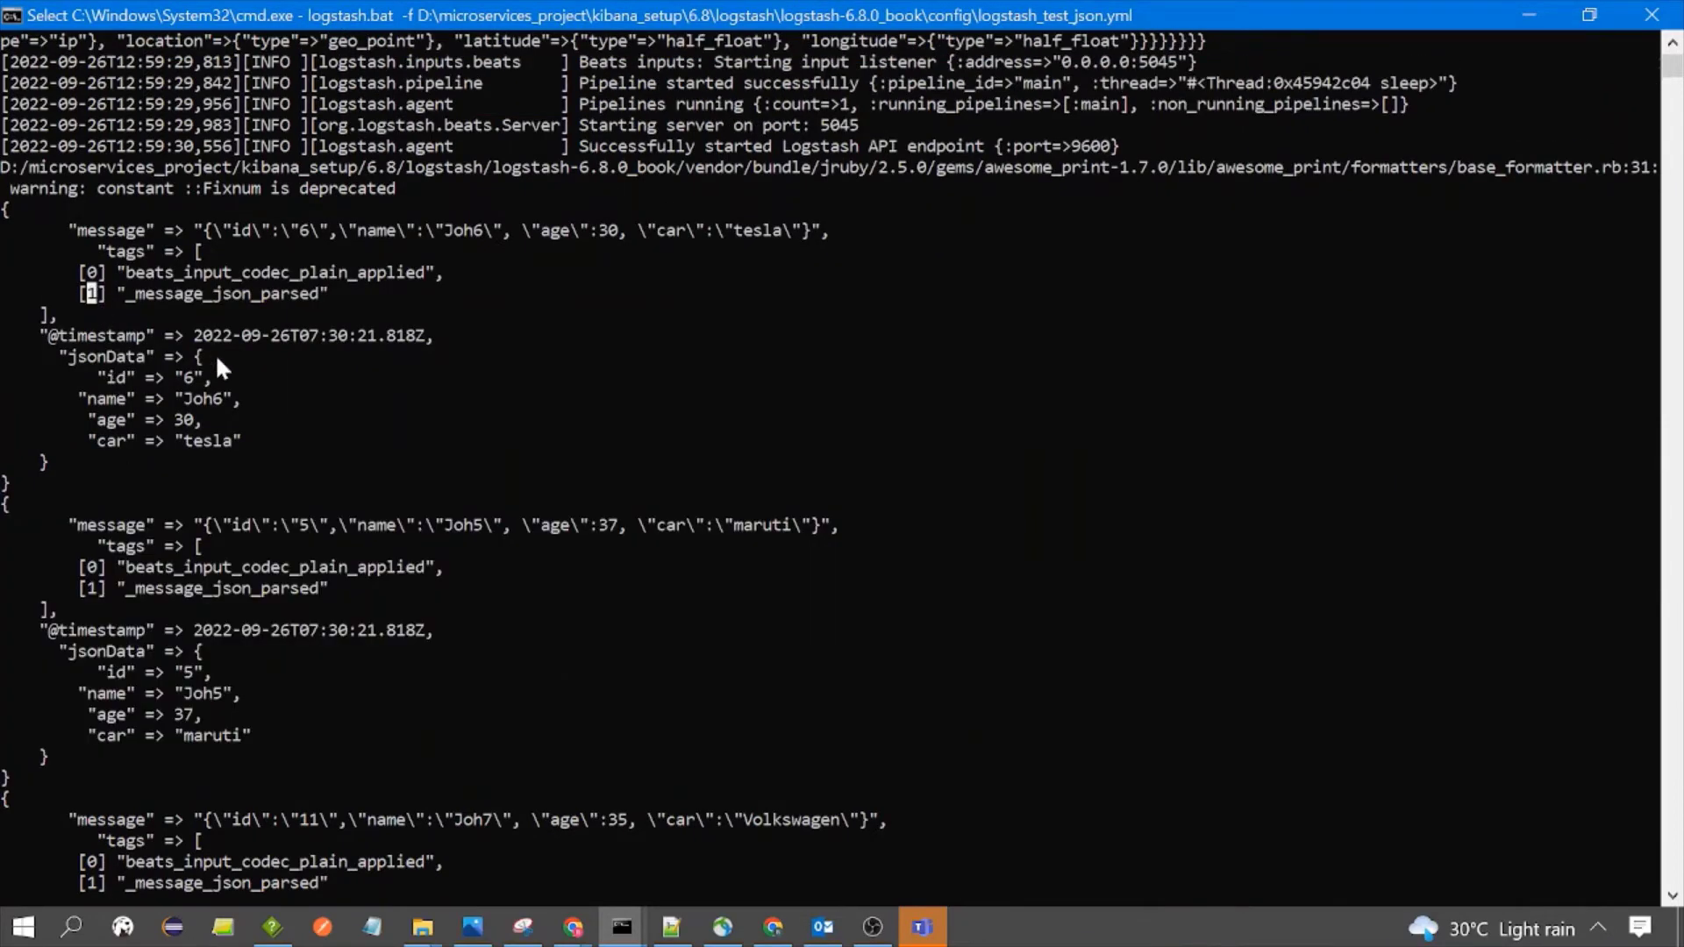
click(671, 927)
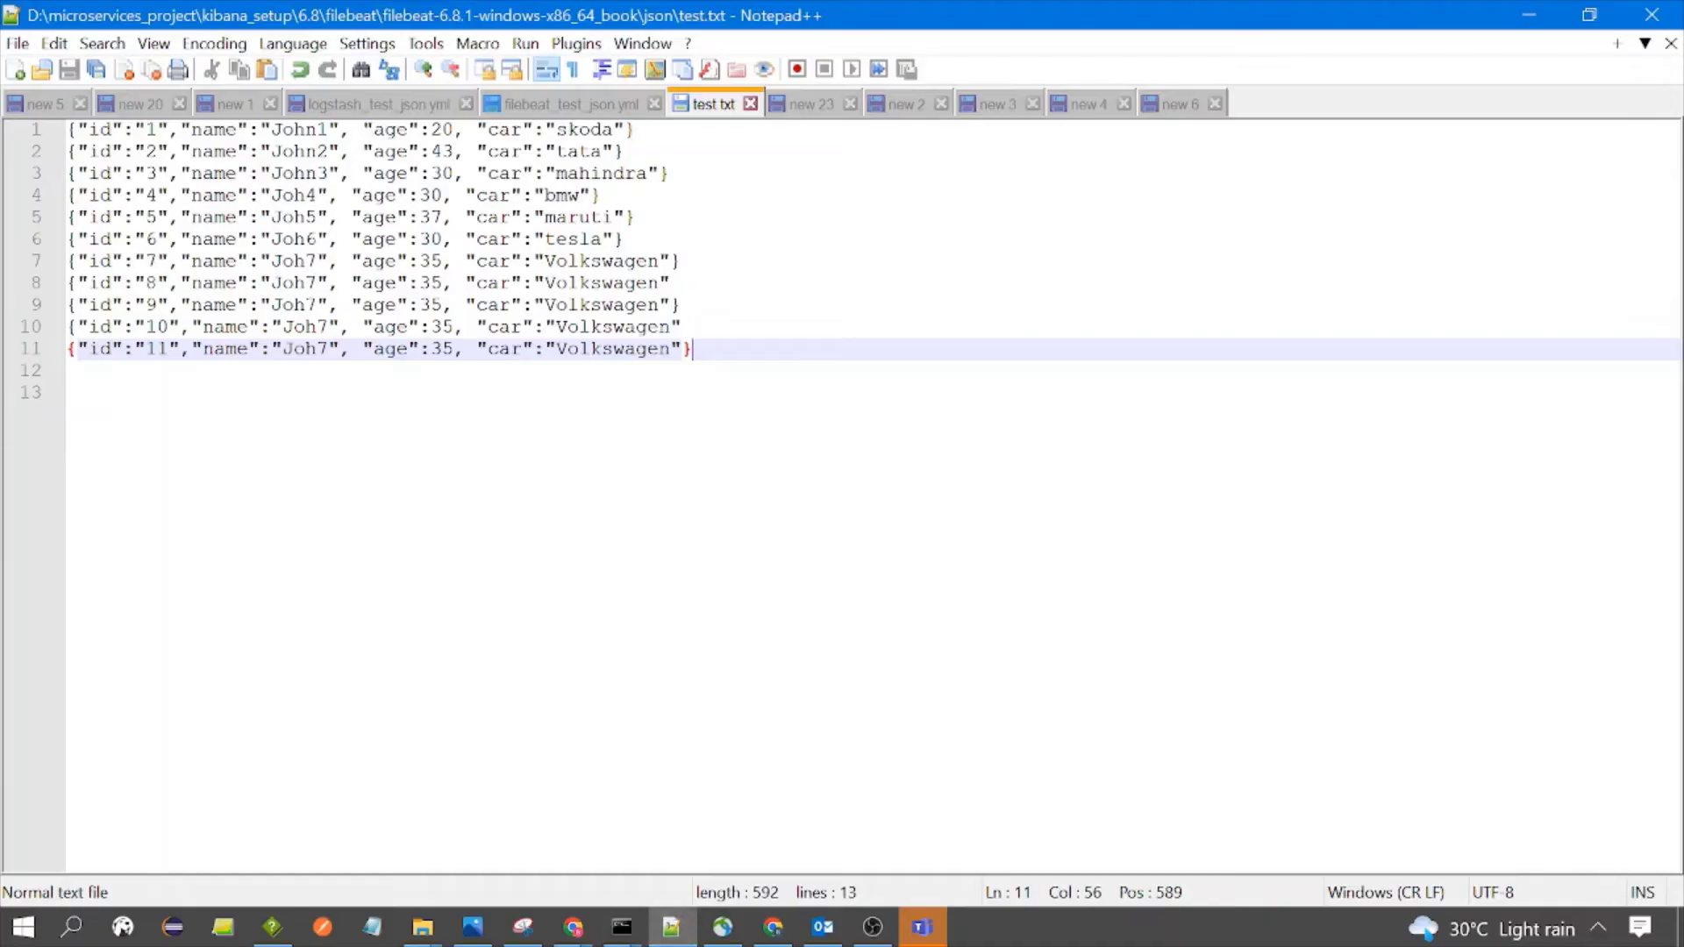
drag(635, 129, 68, 129)
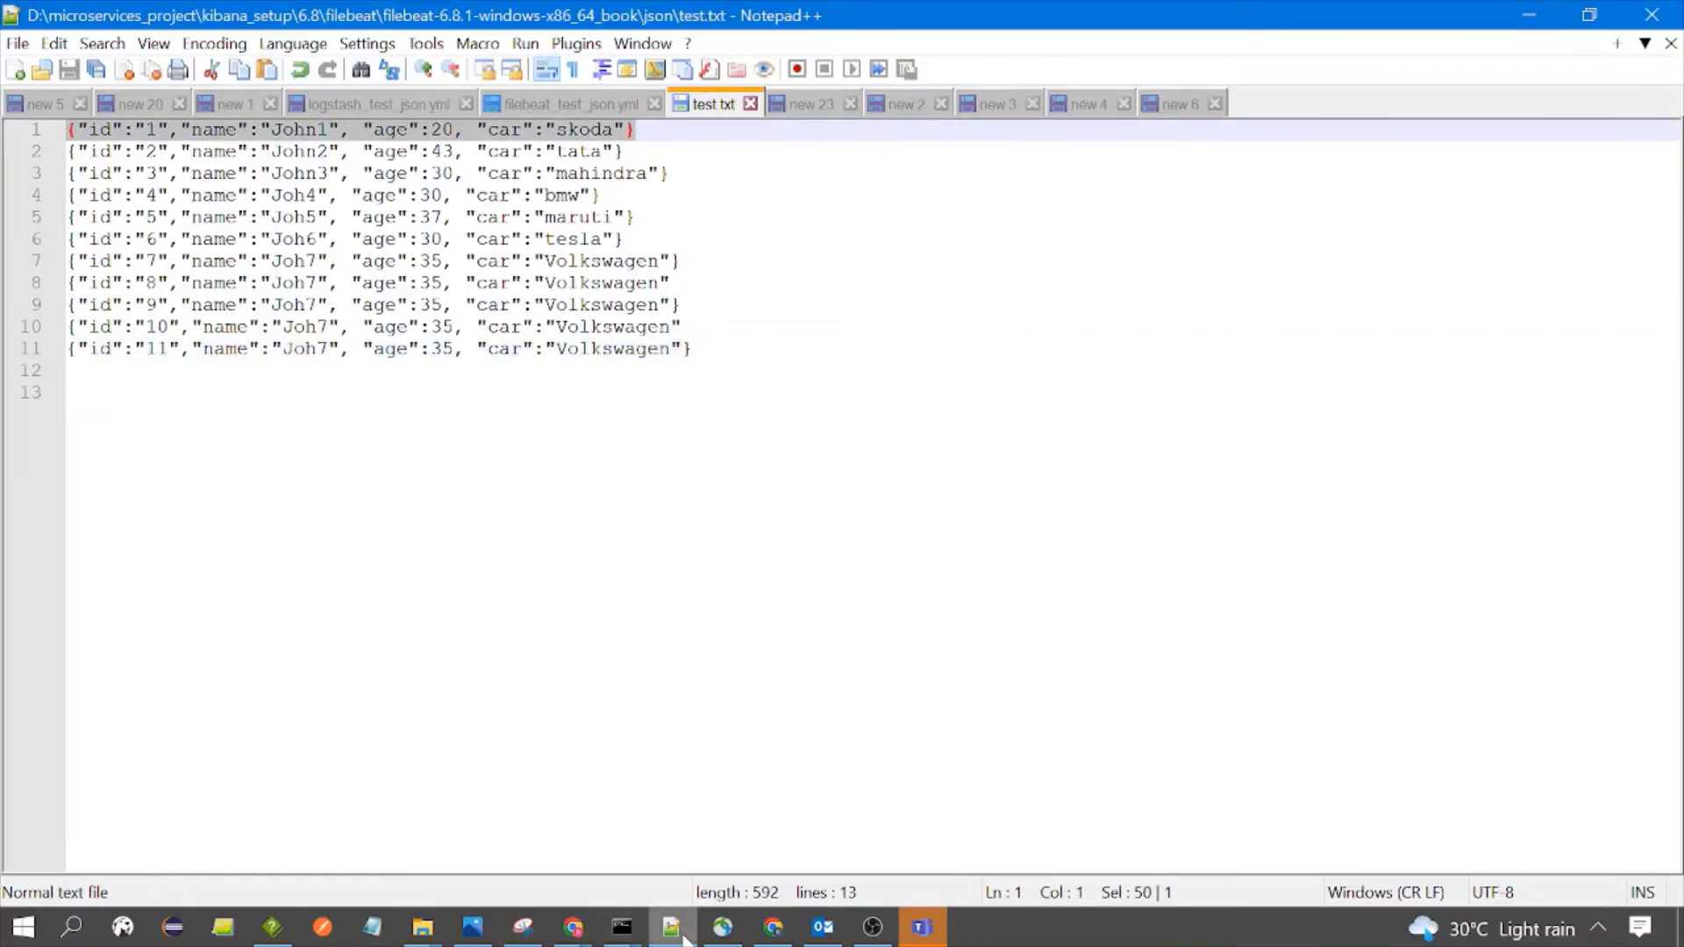
mouse_move(622, 927)
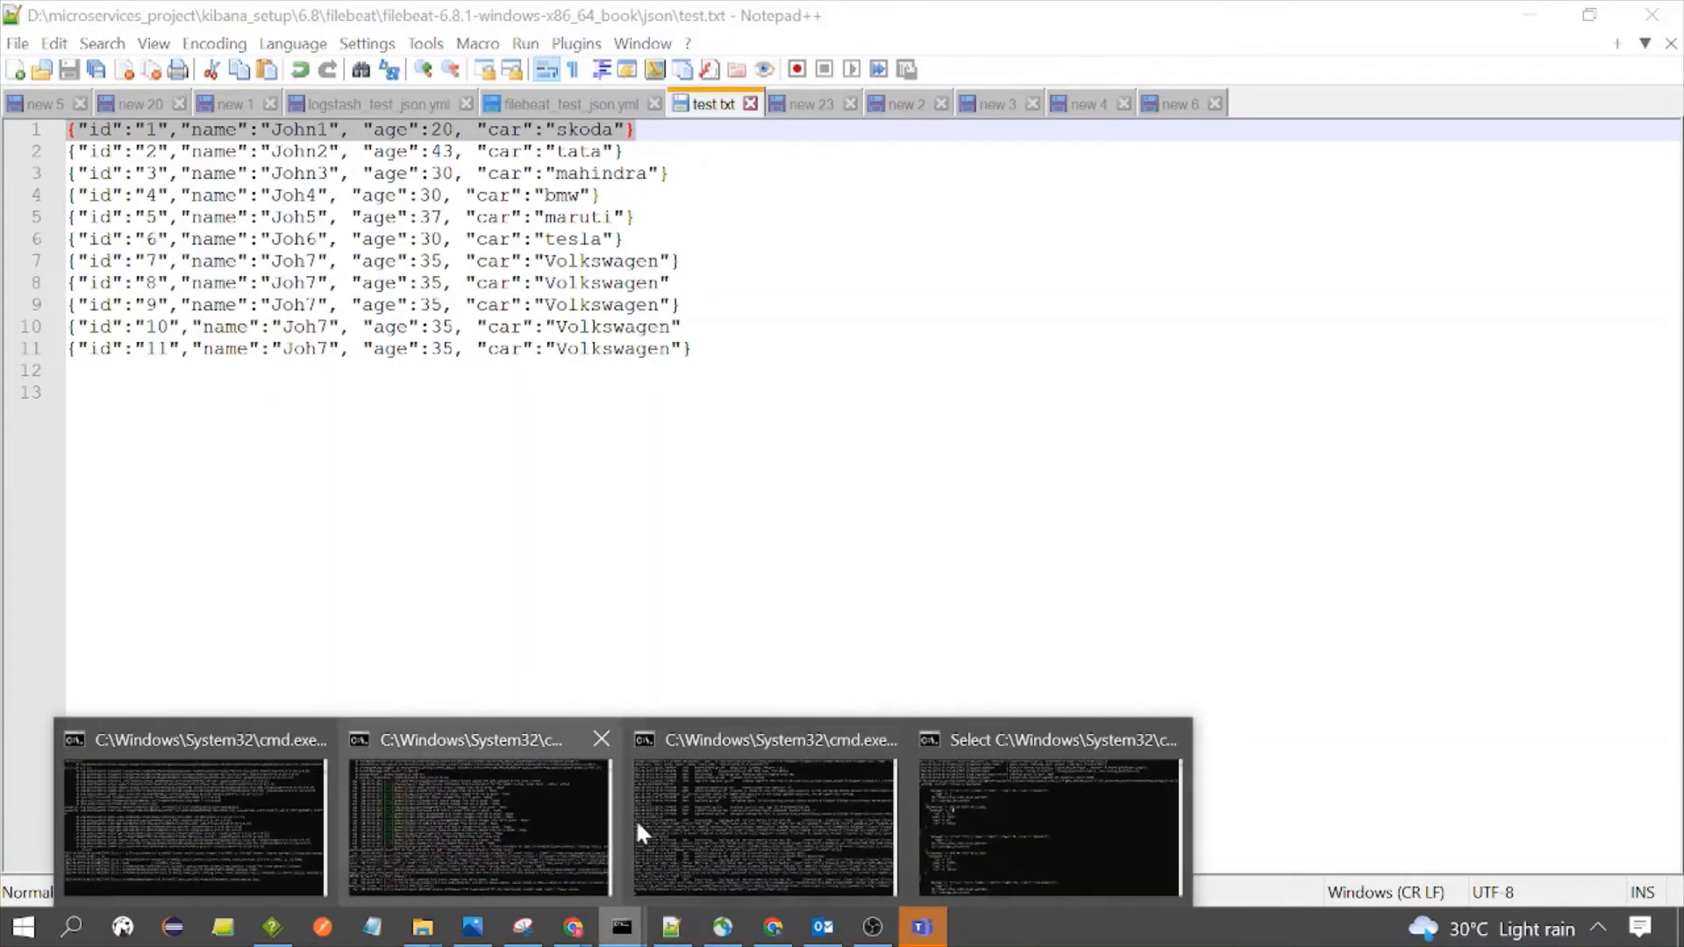
click(996, 829)
drag(63, 234, 539, 233)
drag(67, 336, 492, 336)
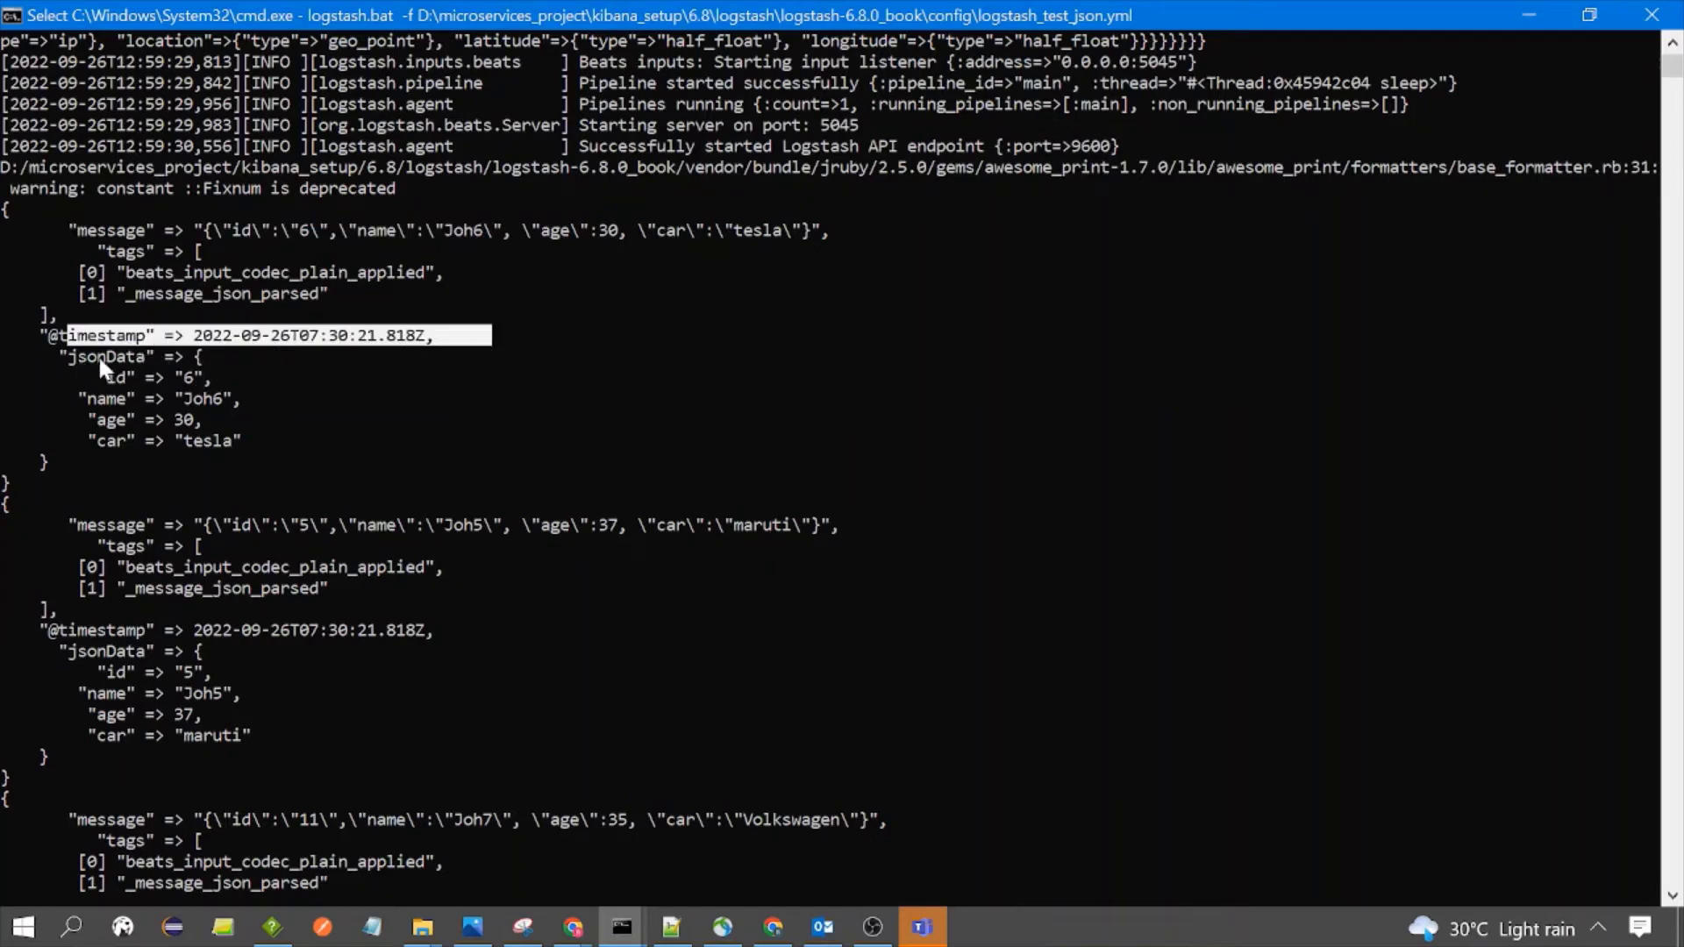
drag(68, 356, 145, 358)
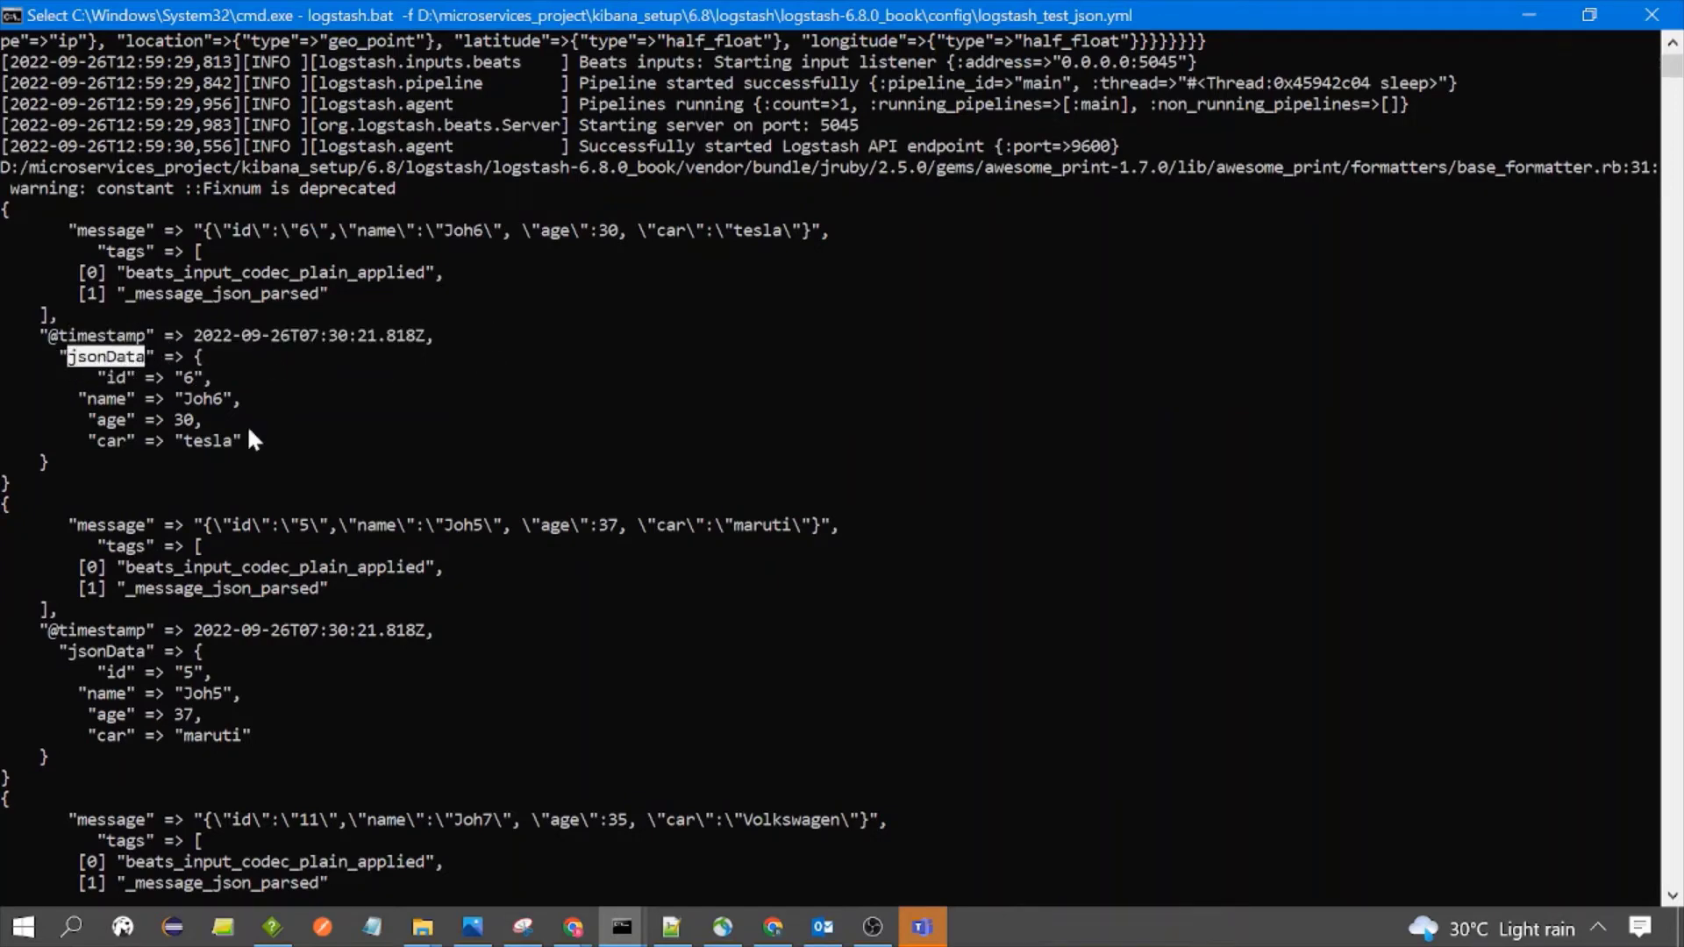
- Switch to logstash_test_json.yml in Notepad++ and highlight the json filter's target option and its "jsonData" value, clearing the selection at the end
click(672, 925)
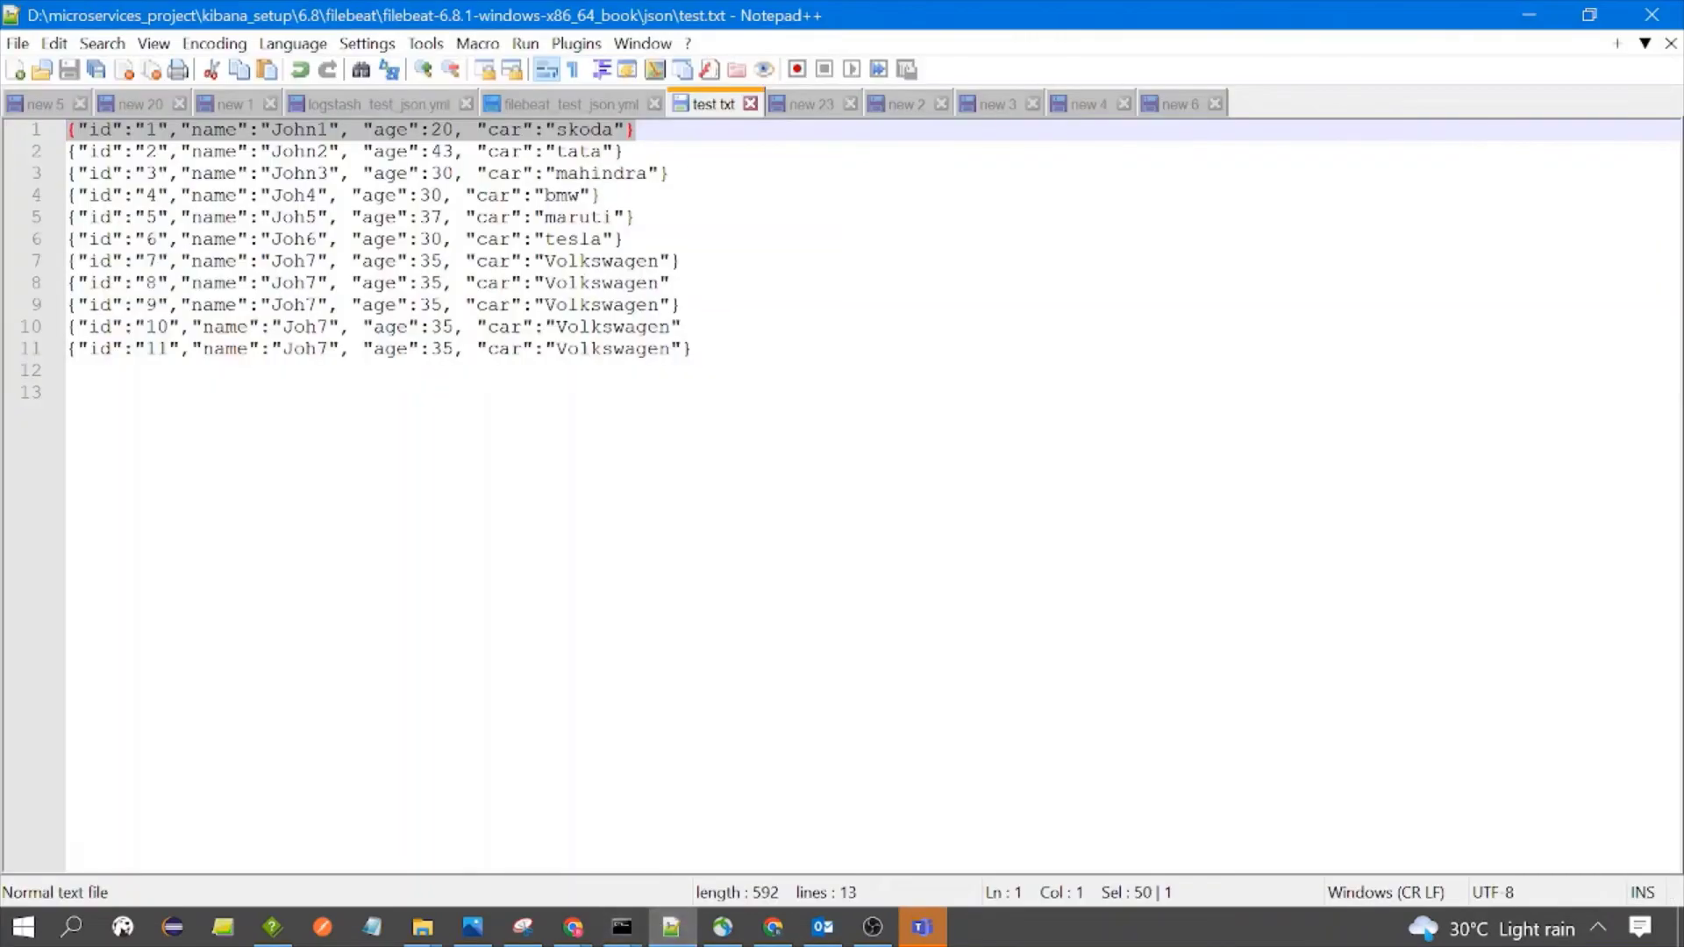
click(596, 105)
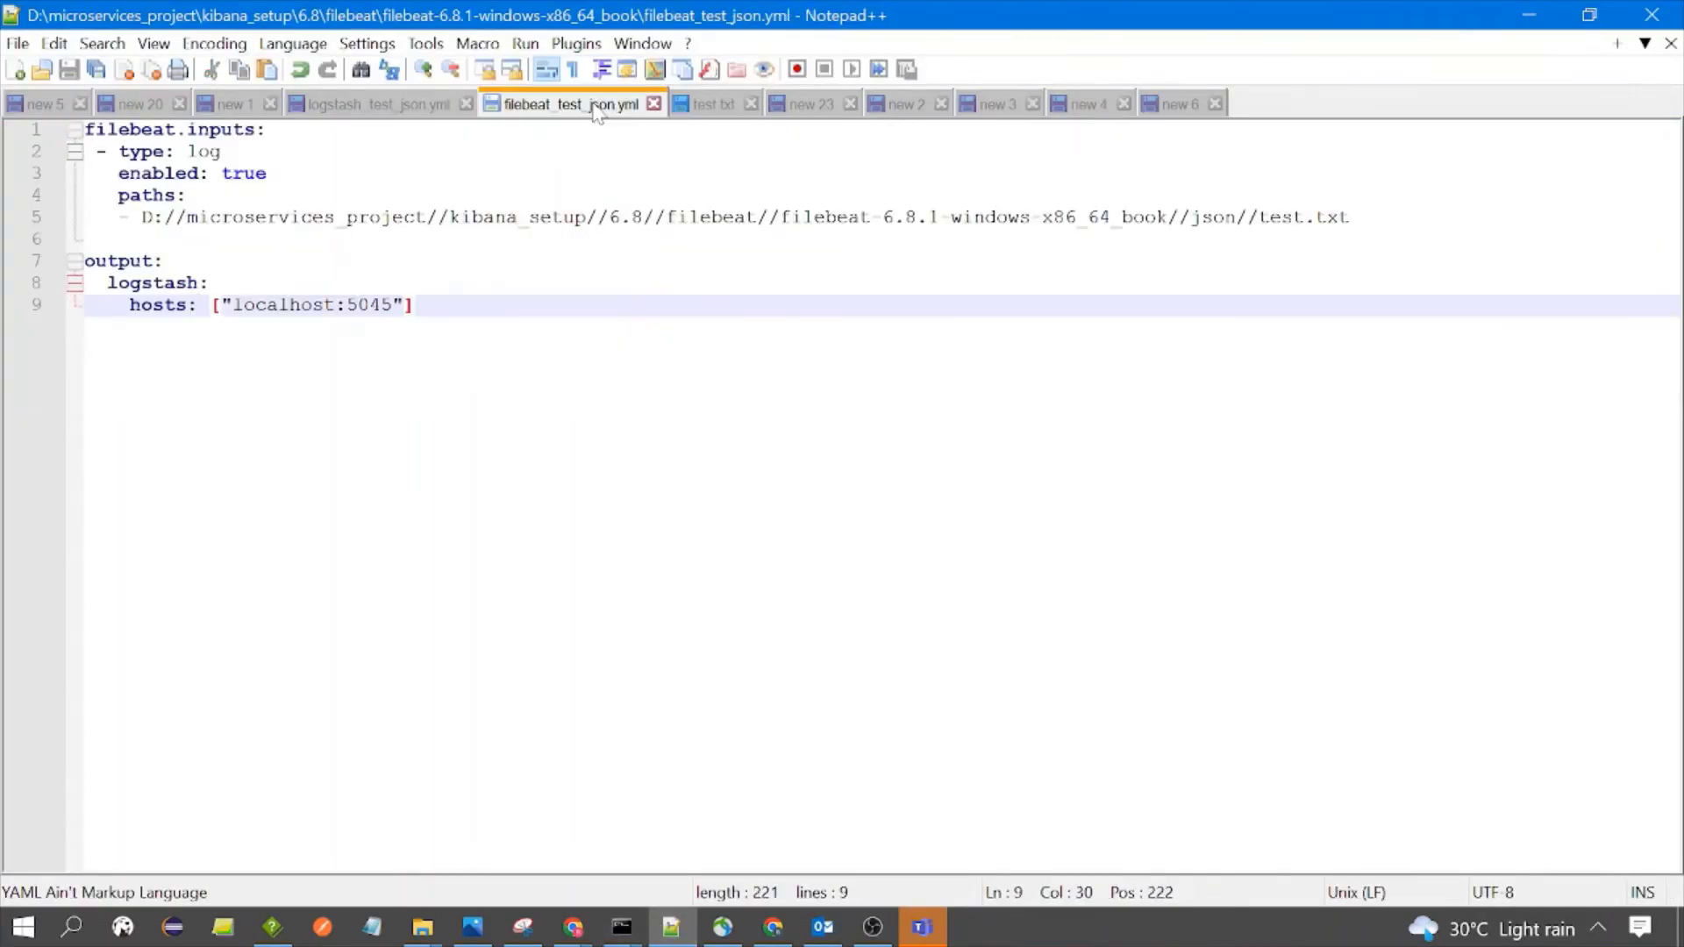
click(368, 104)
click(325, 458)
double_click(209, 458)
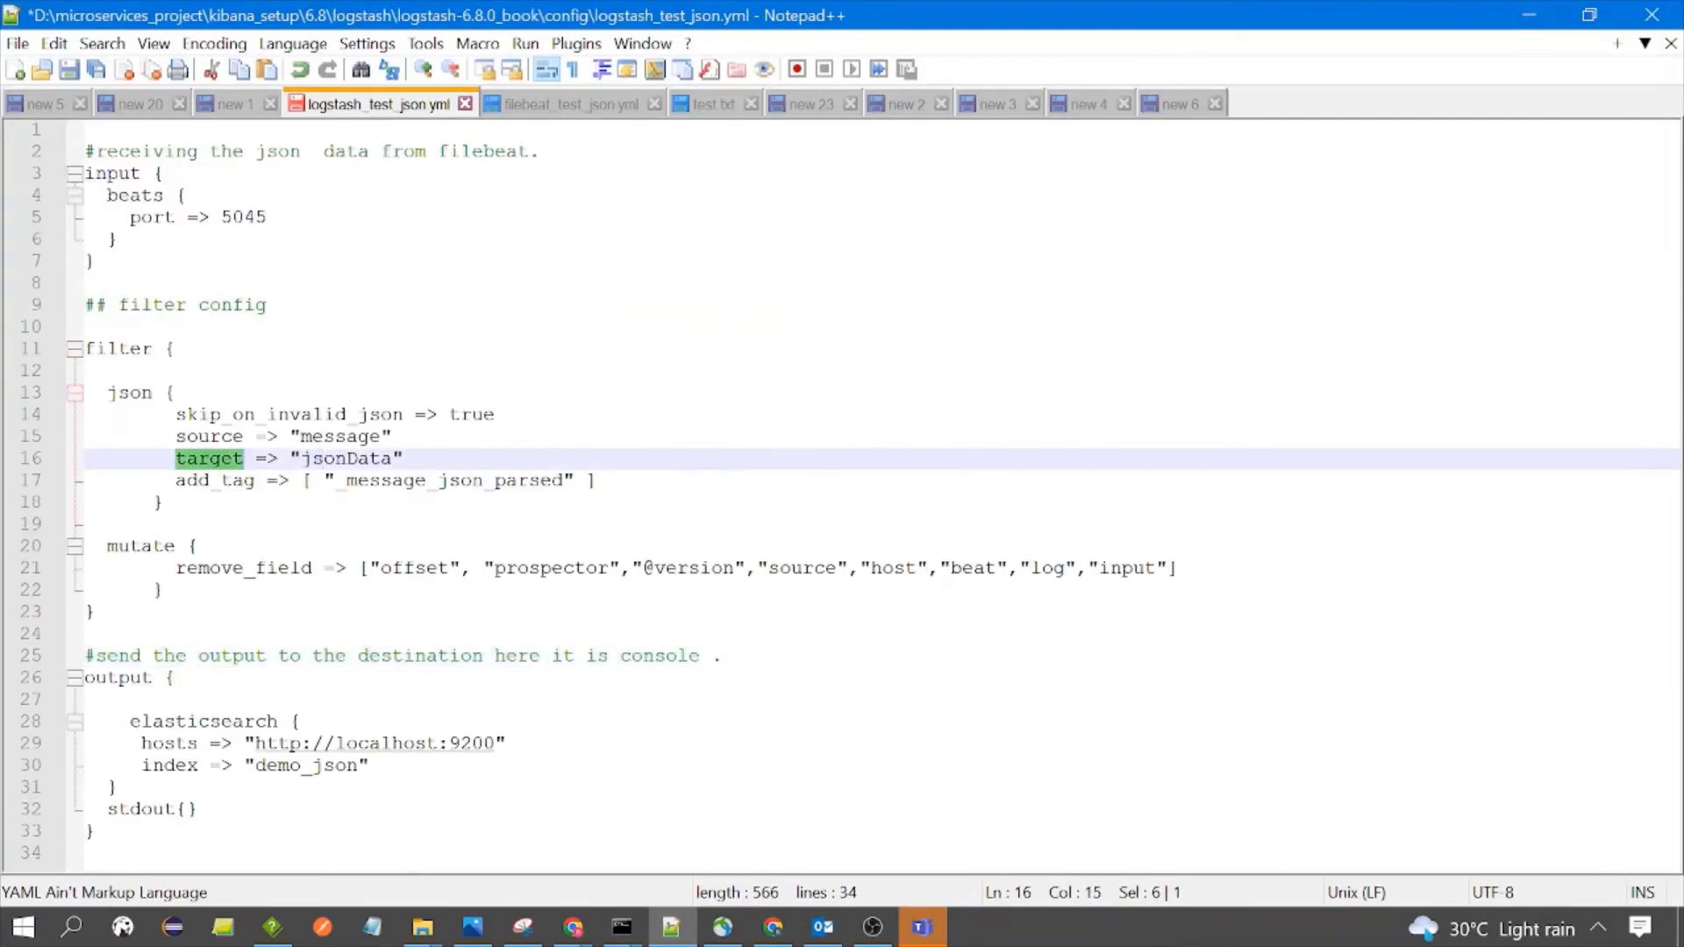
triple_click(346, 458)
click(357, 458)
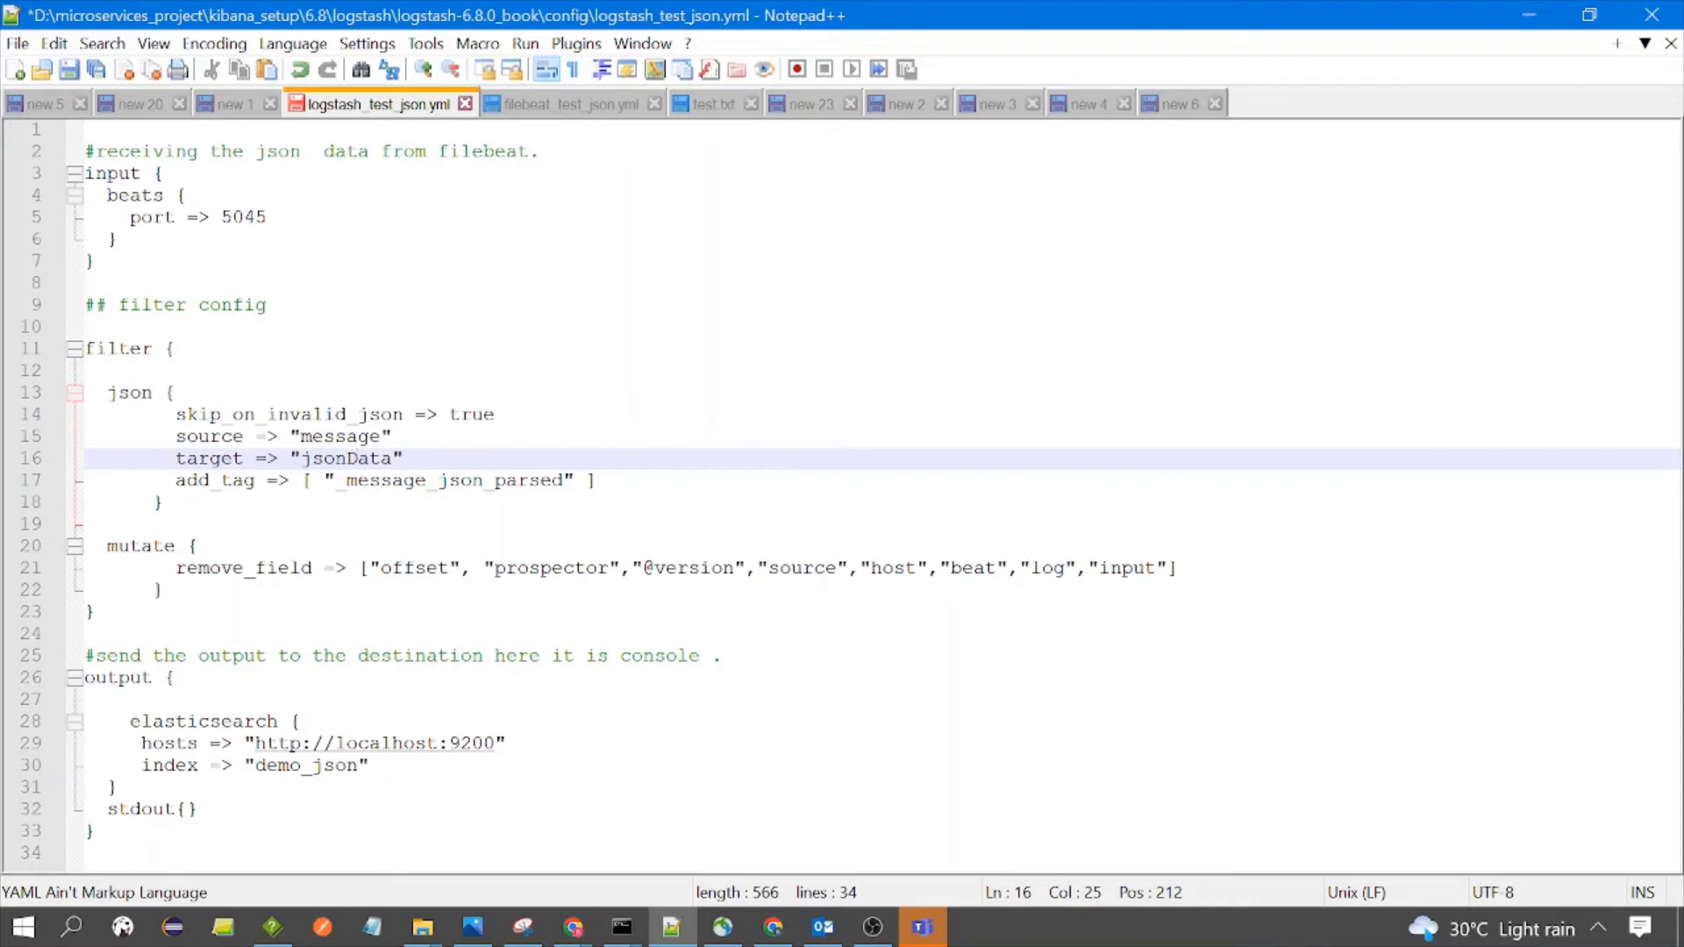
- Switch to the Logstash console and highlight the id, name, age and car fields under the first event's jsonData, and release the selection
mouse_move(622, 927)
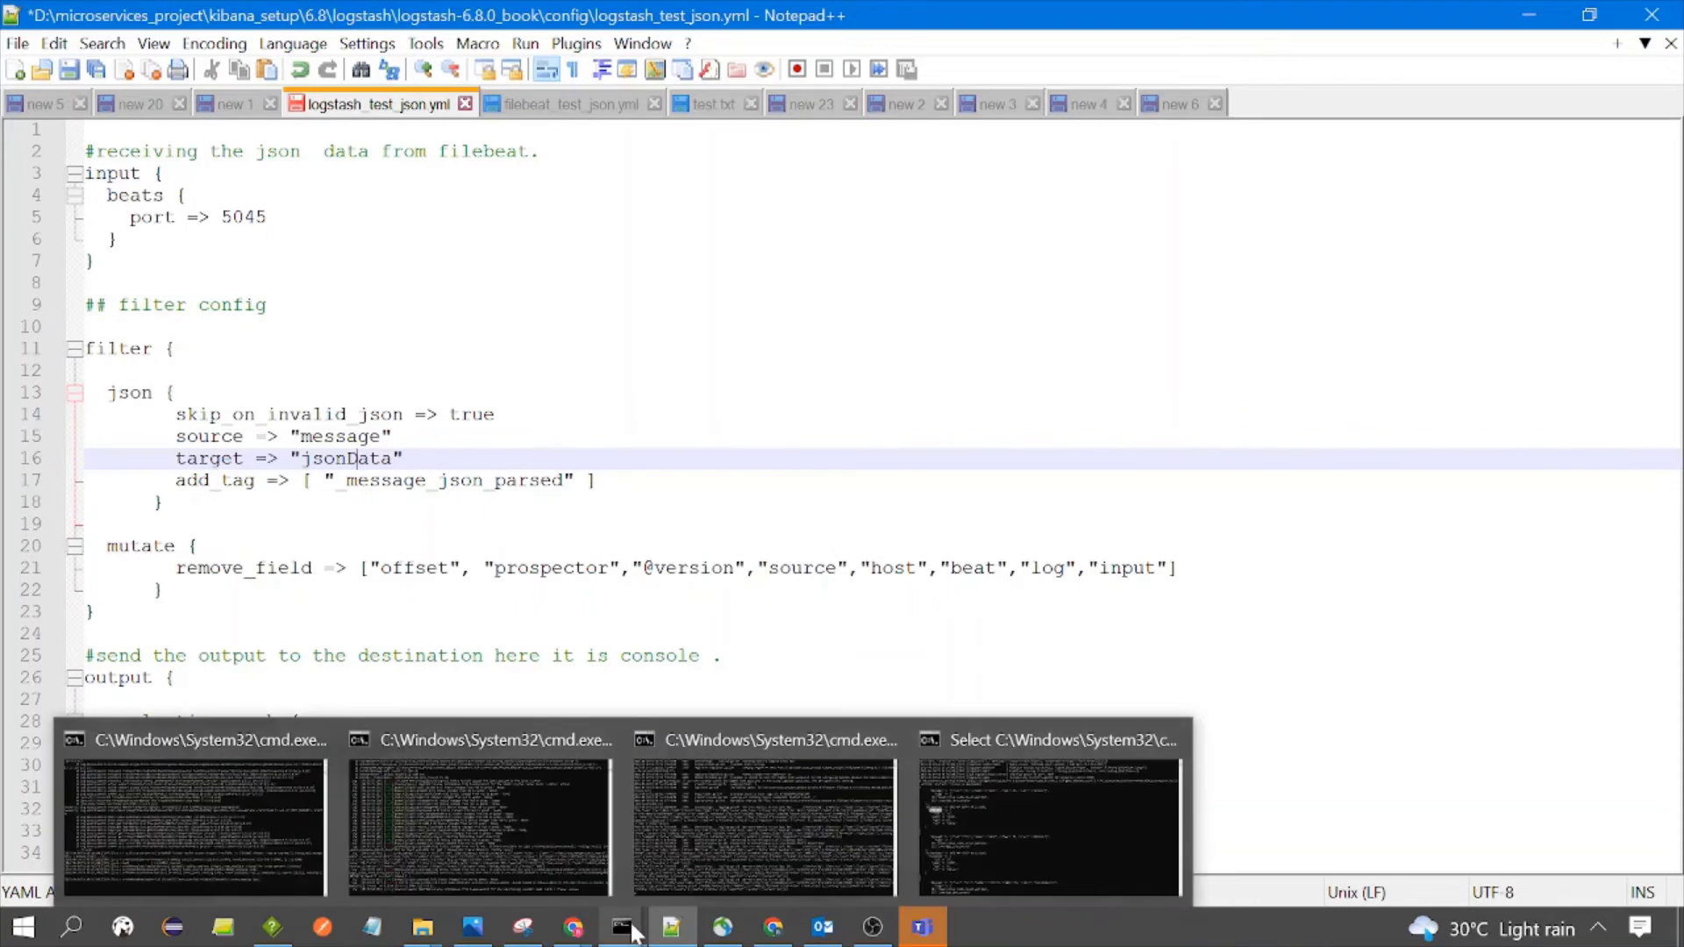
click(961, 844)
click(77, 358)
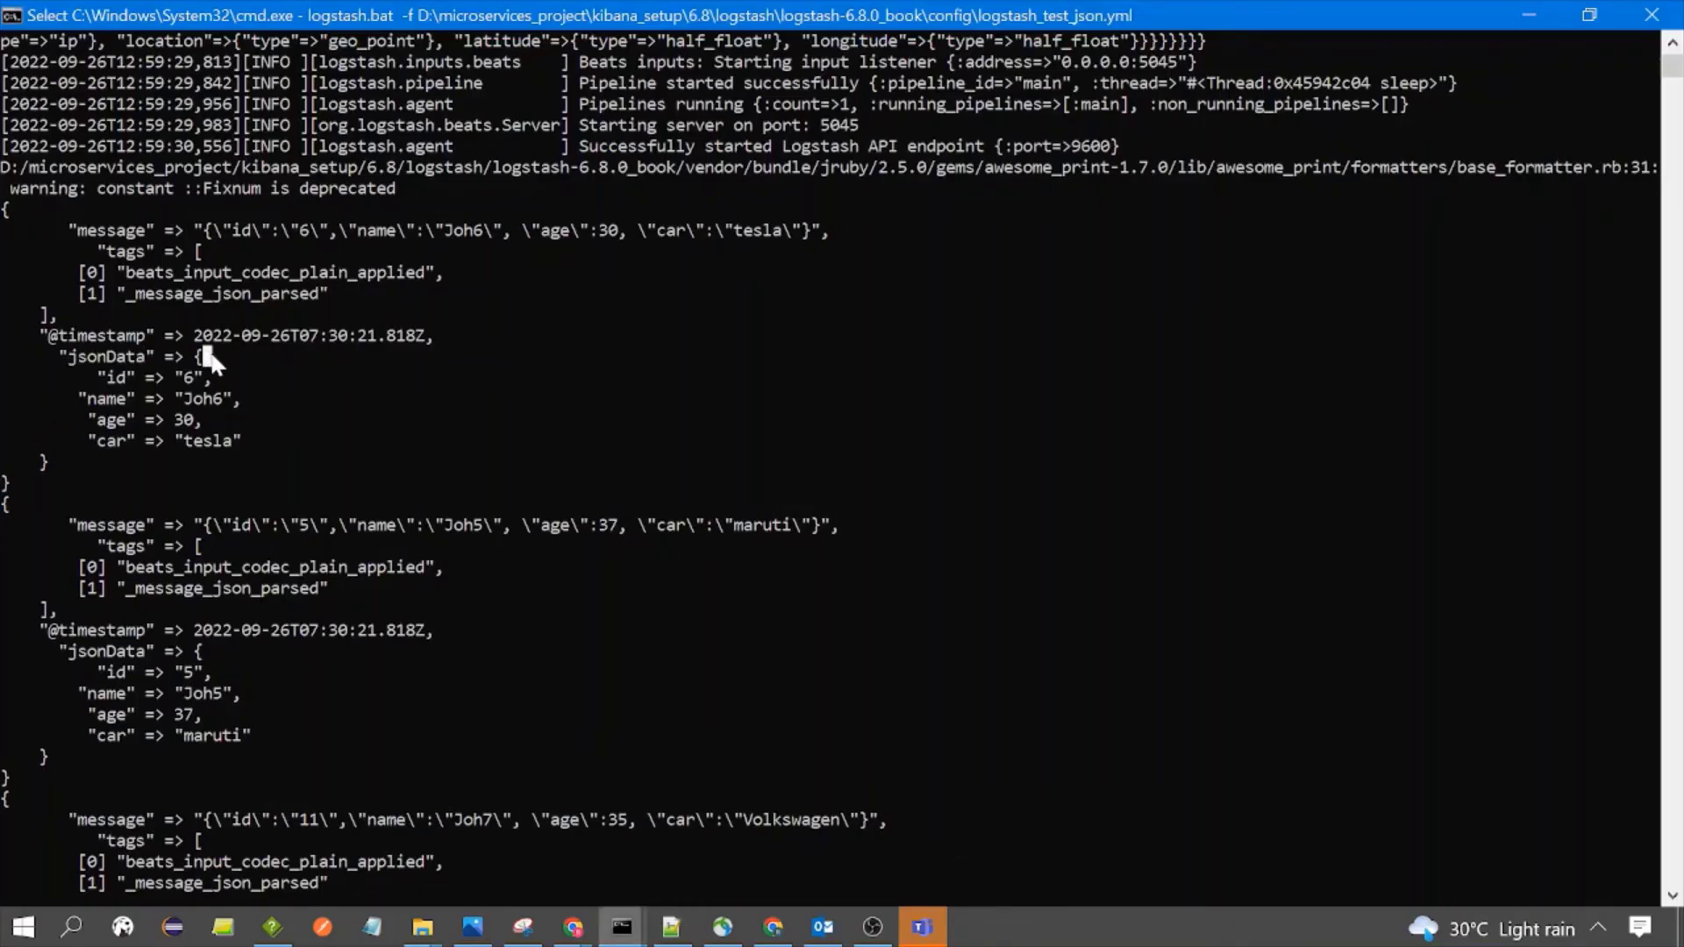
drag(70, 355, 244, 446)
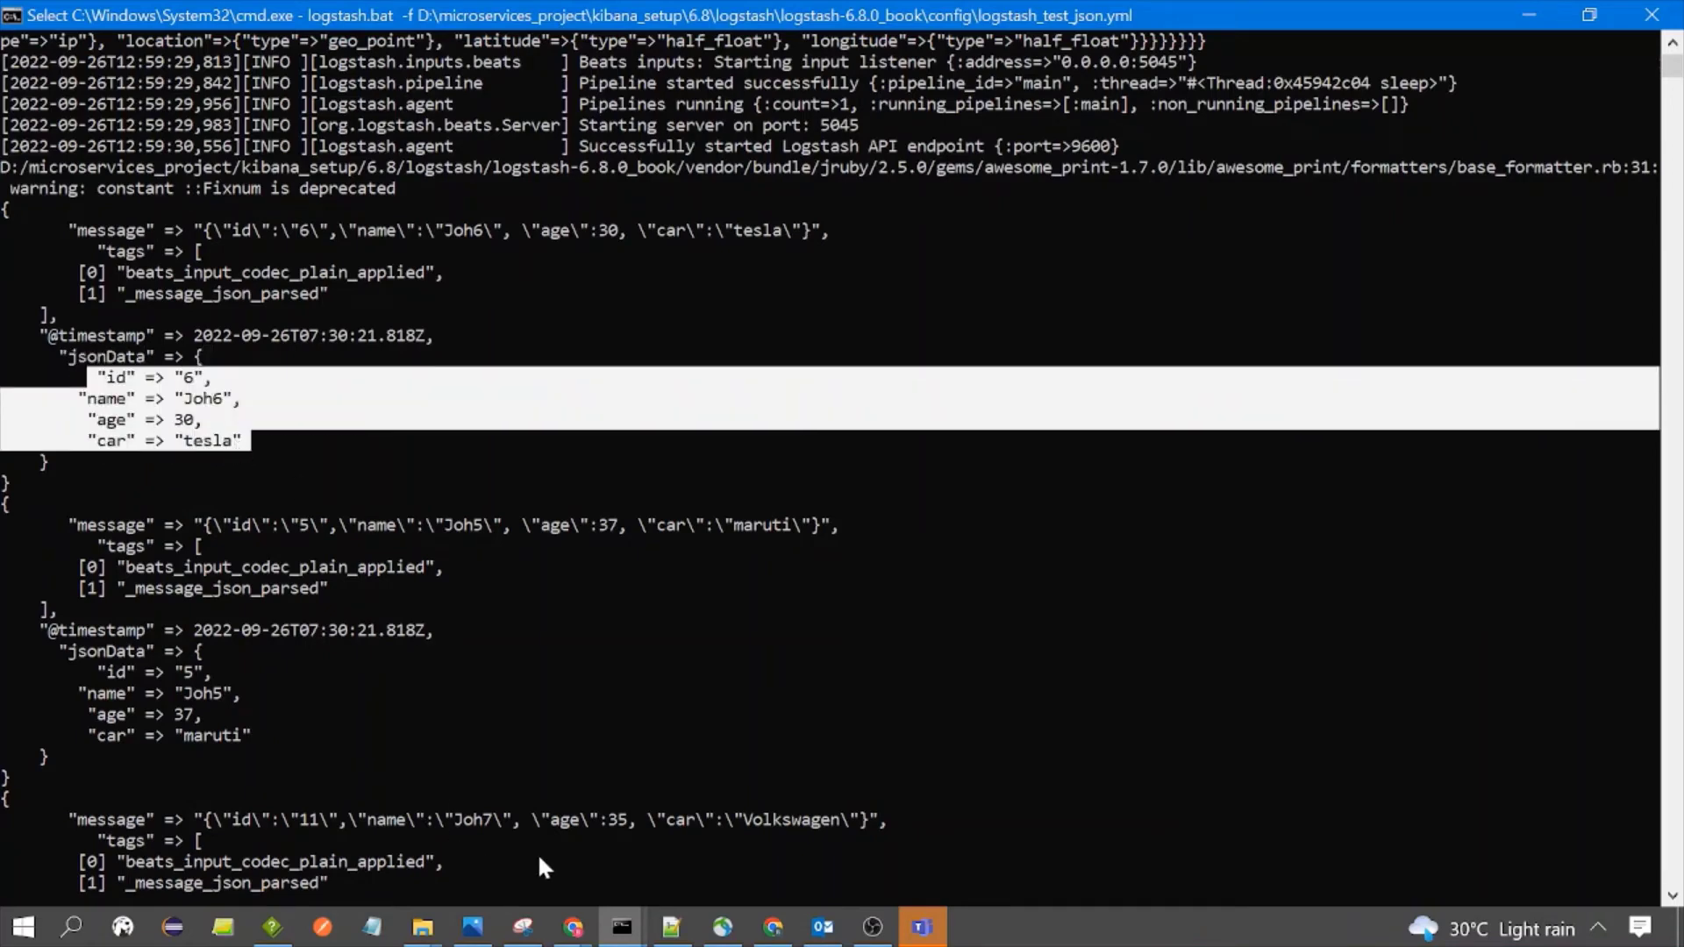
click(474, 392)
right_click(474, 392)
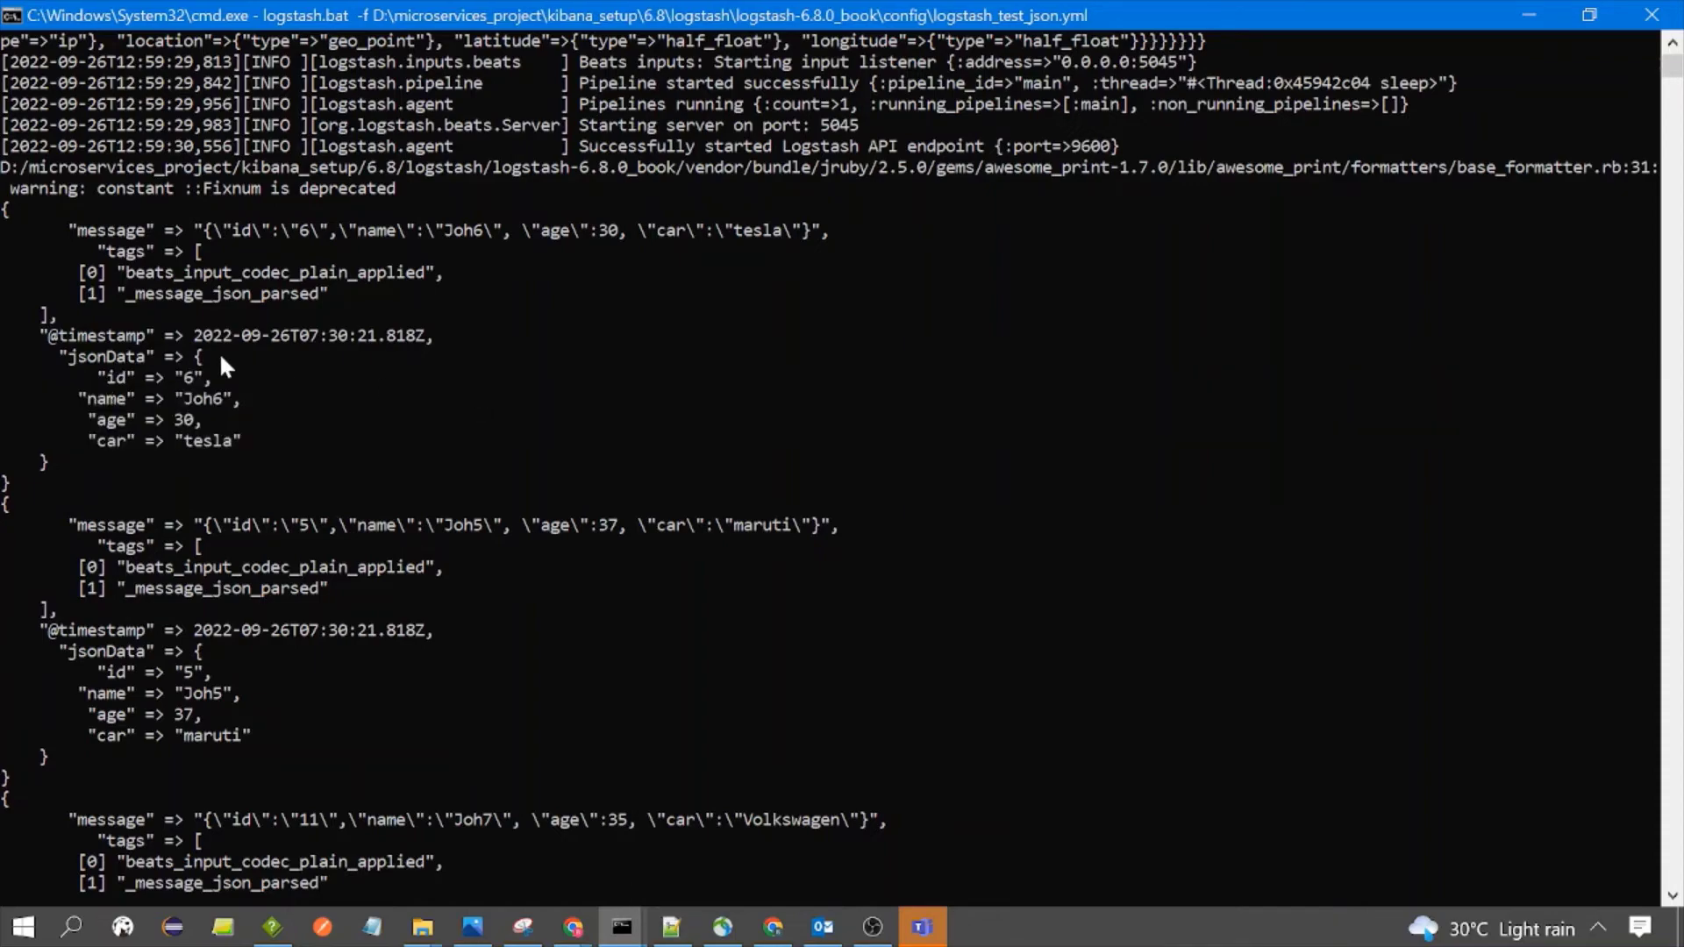
- Highlight the "_message_json_parsed" tag of the first event in the Logstash console
scroll(220, 351, down, 5)
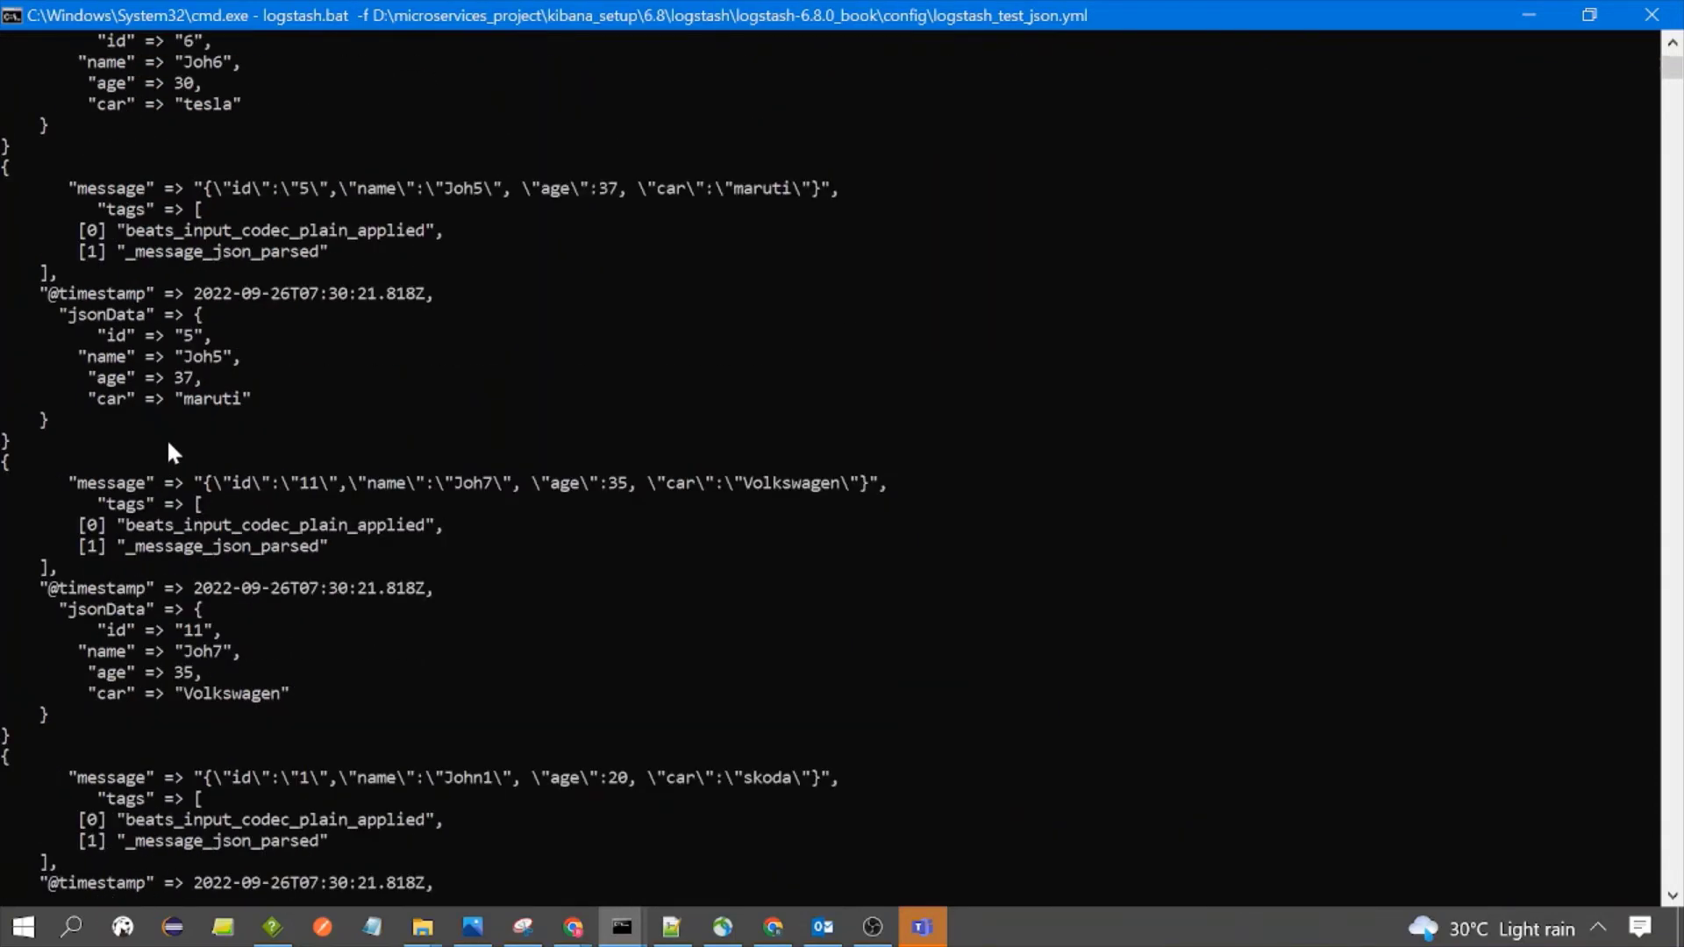
scroll(167, 439, up, 7)
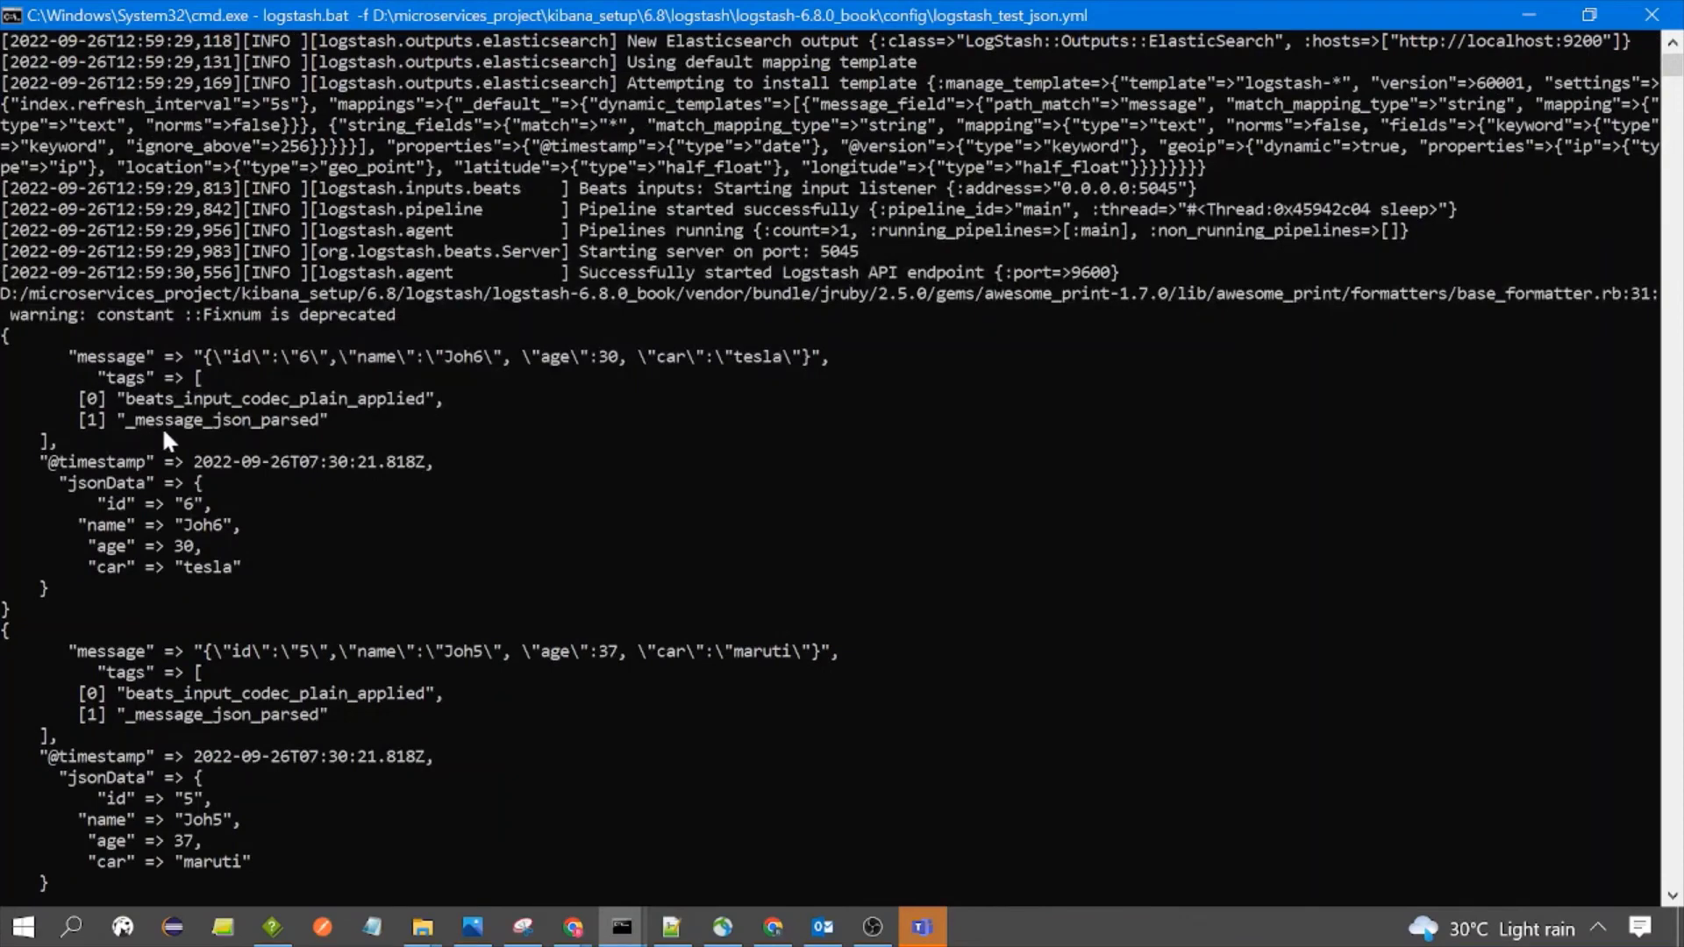
drag(86, 419, 118, 419)
drag(282, 427, 337, 421)
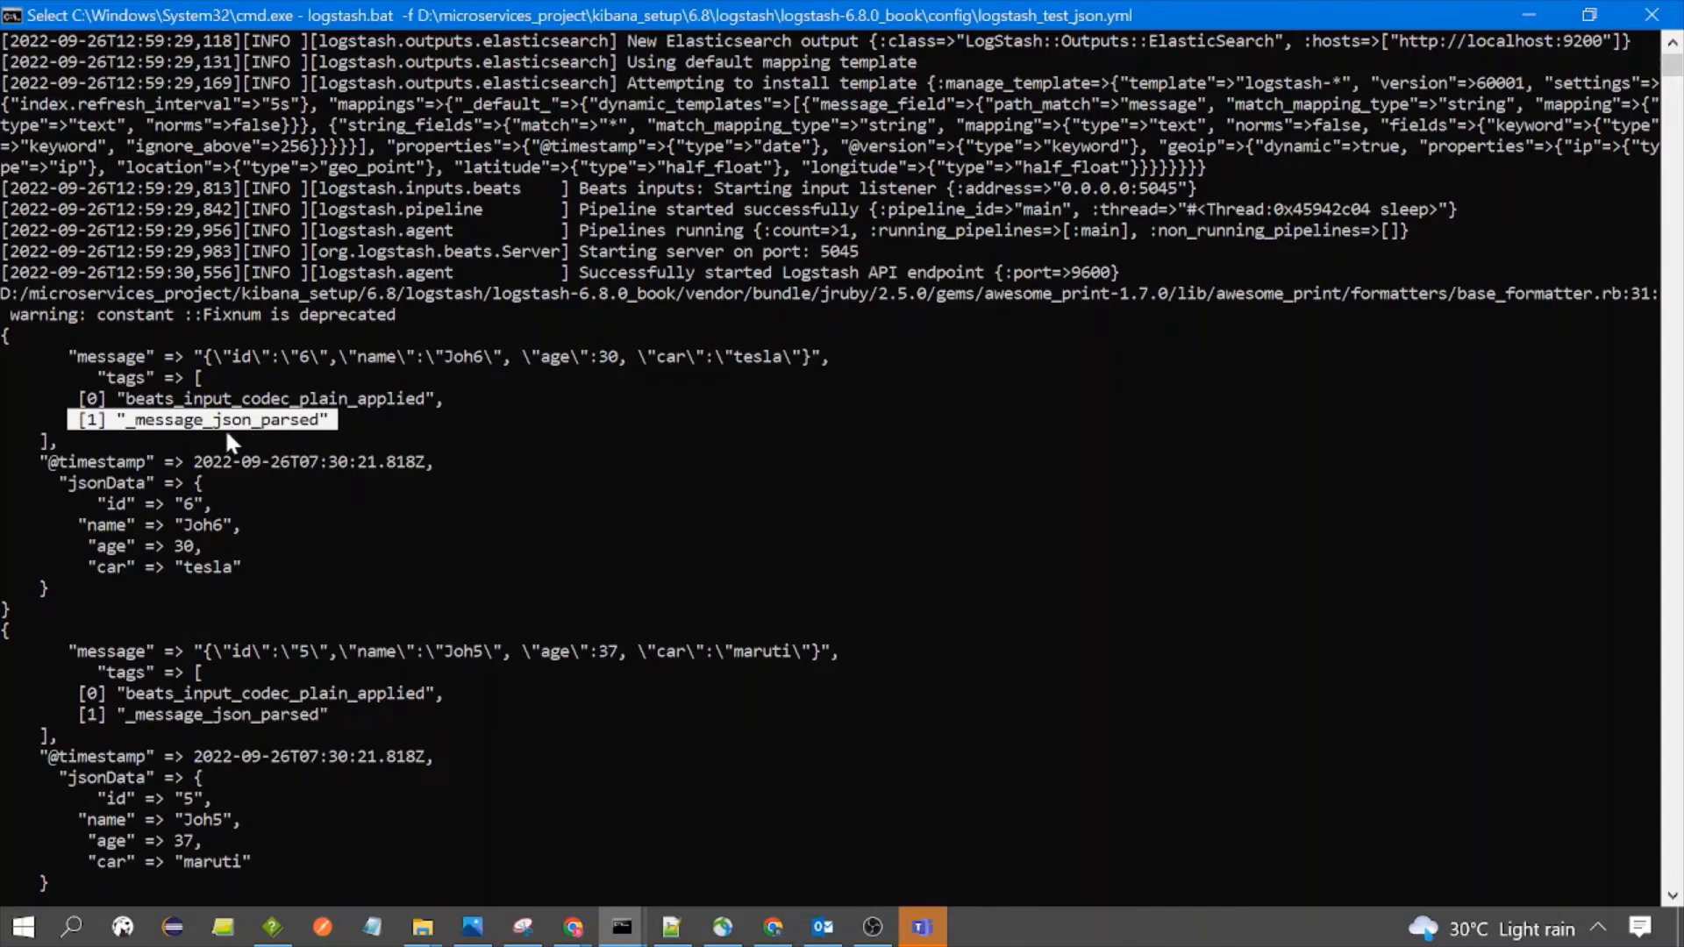
scroll(226, 438, down, 5)
- Switch to test.txt in Notepad++ and highlight the id 10 record and the end of its line, where the closing brace belongs
key(alt+Tab)
drag(682, 327, 68, 327)
click(681, 326)
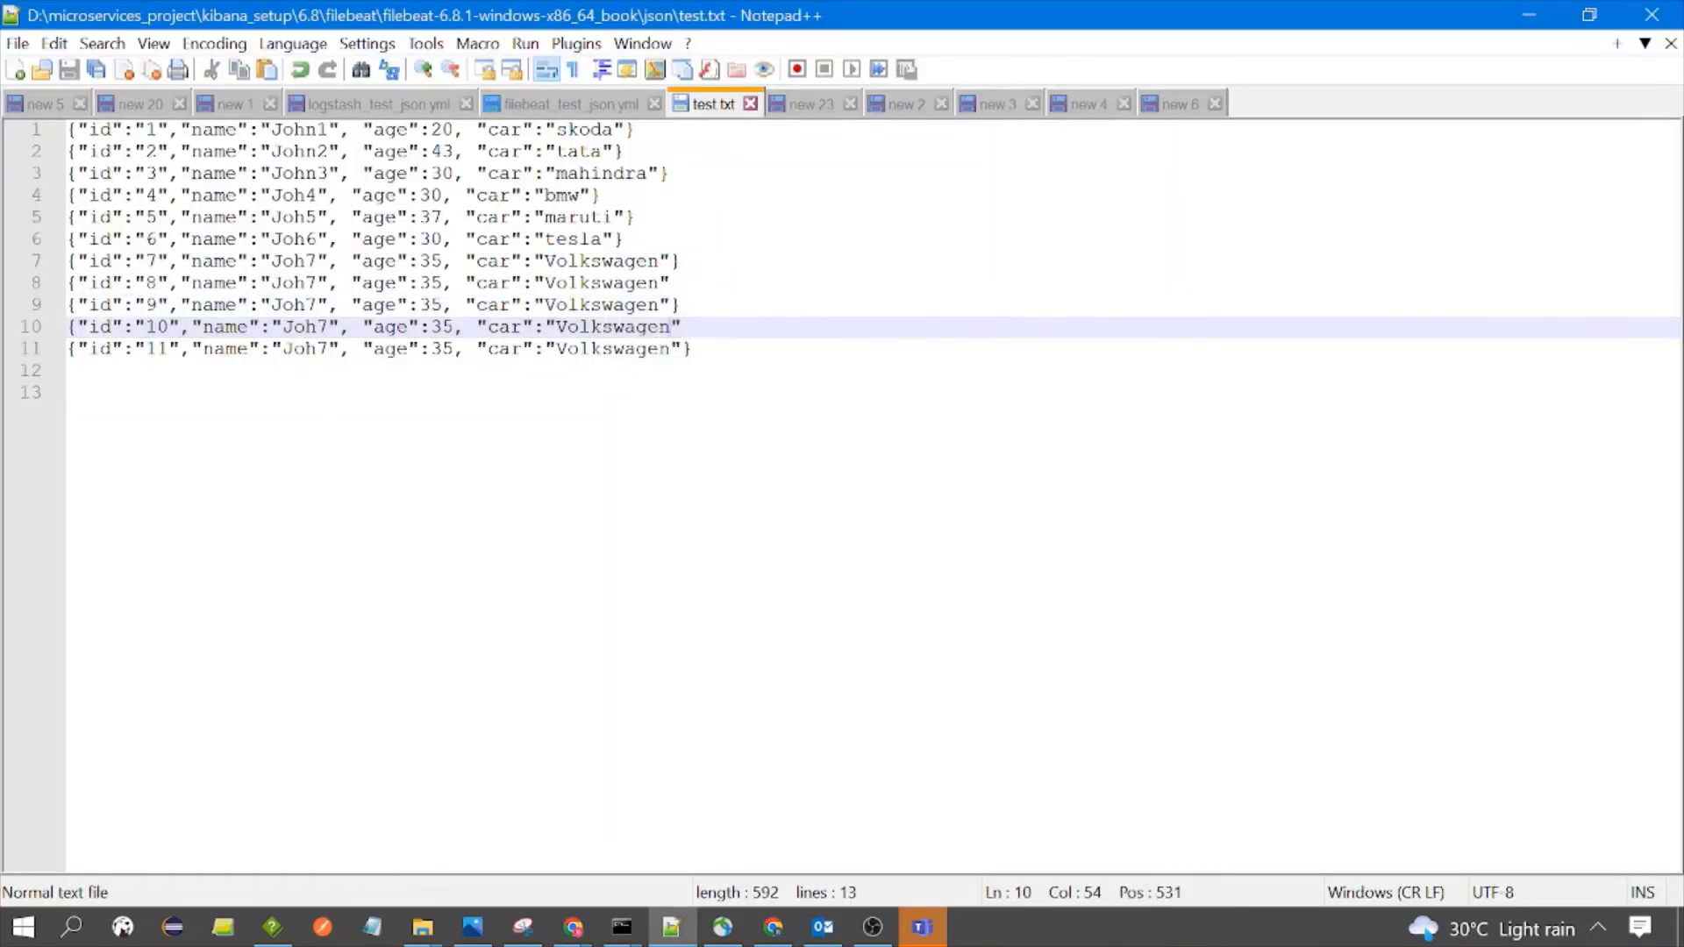
click(681, 327)
drag(682, 326, 68, 348)
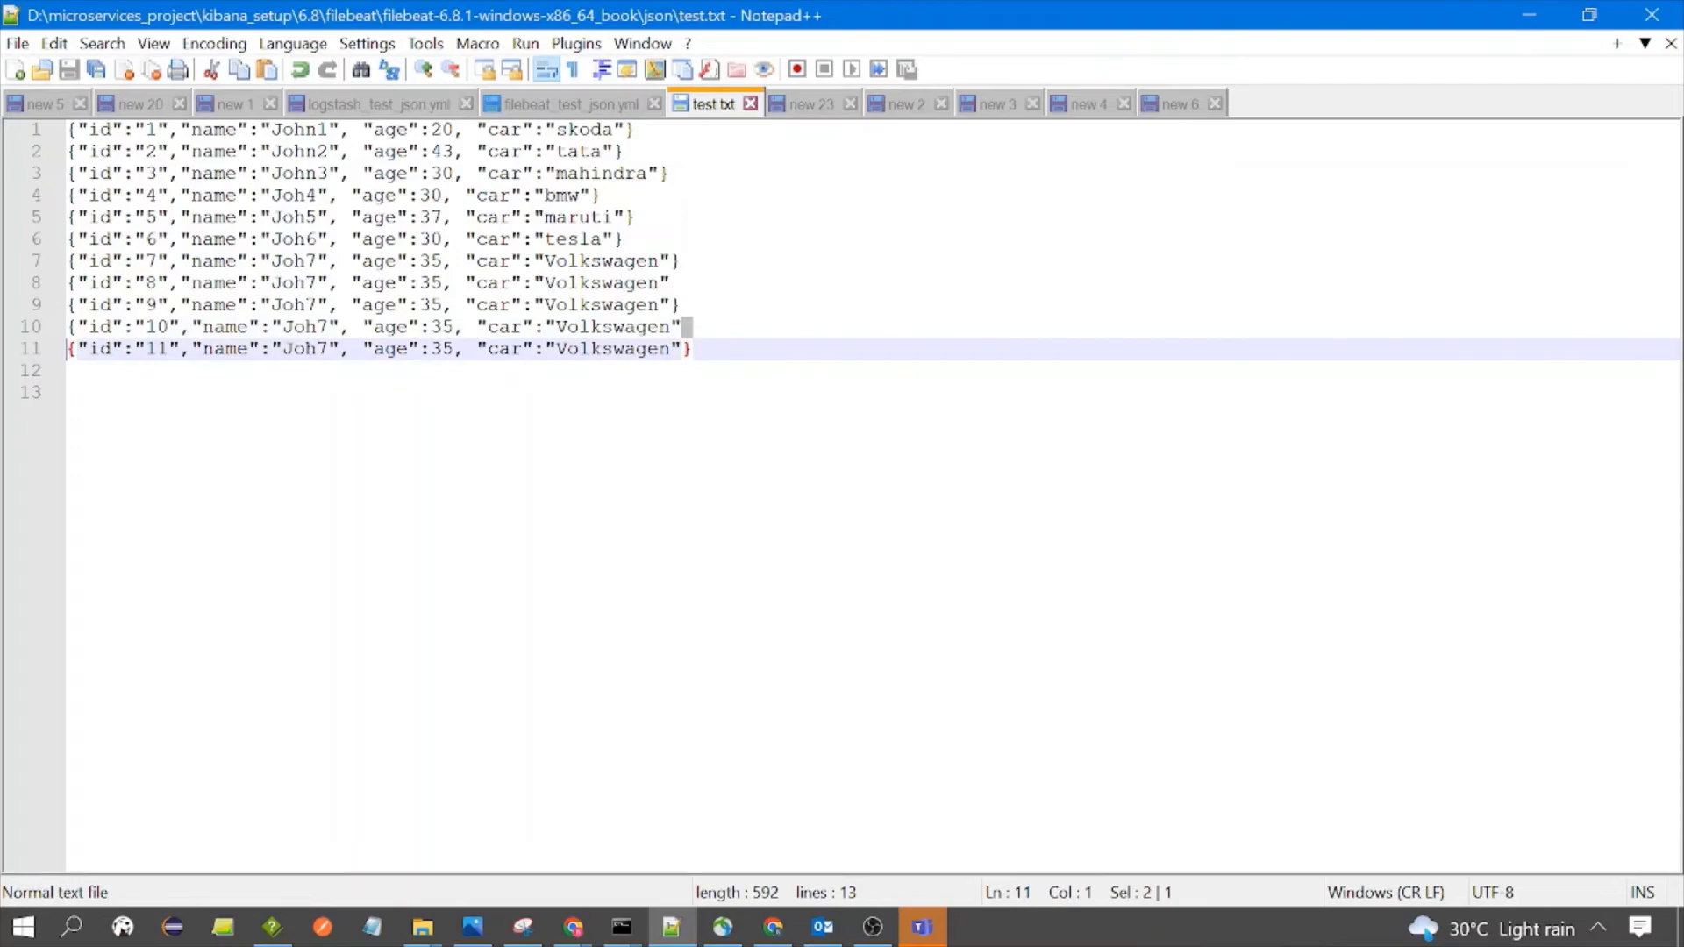
- Highlight the whole id 10 event at the end of the Logstash console output, and the matching id value 10 in test.txt
click(936, 846)
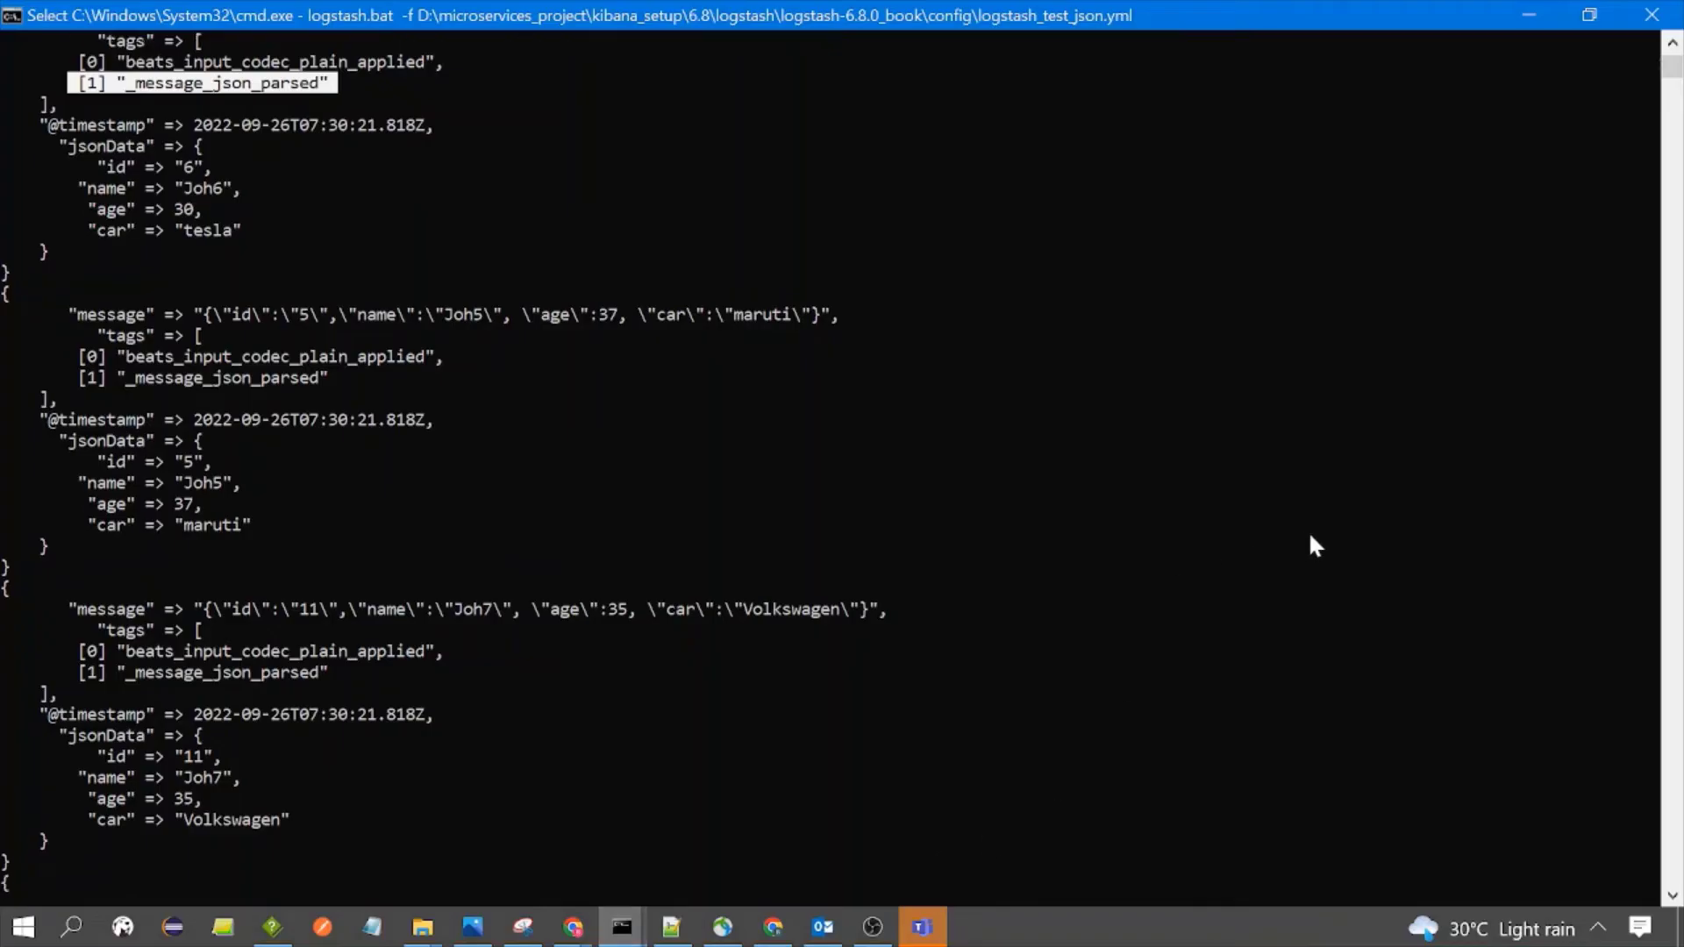
scroll(560, 688, down, 5)
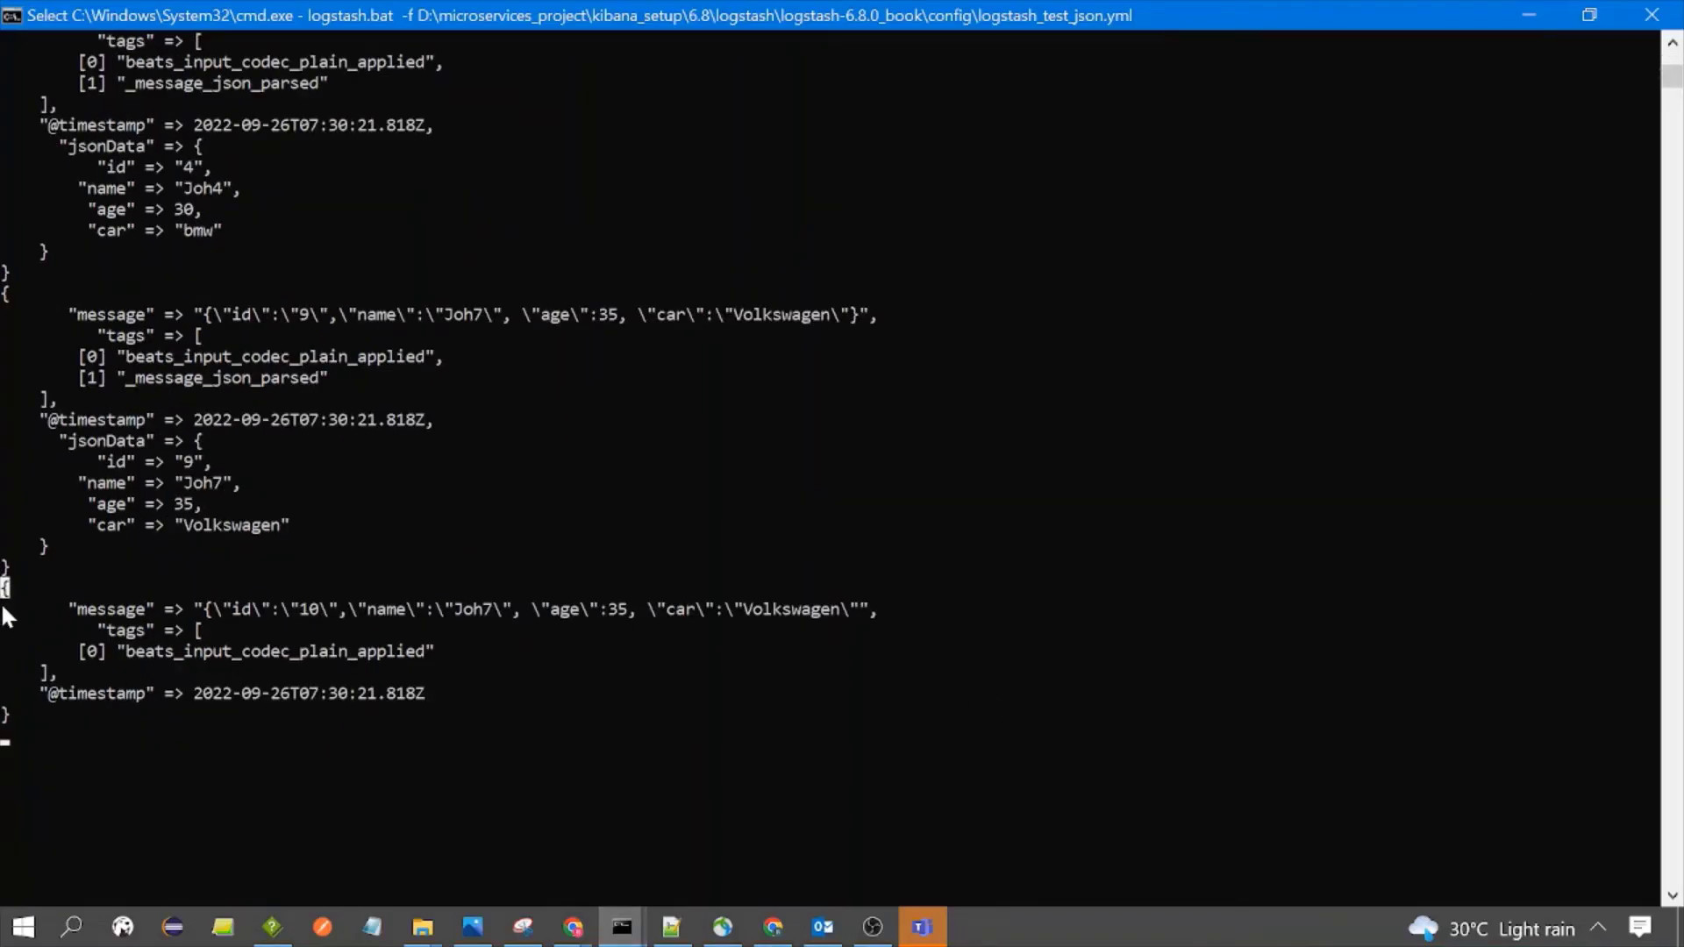
drag(3, 586, 38, 715)
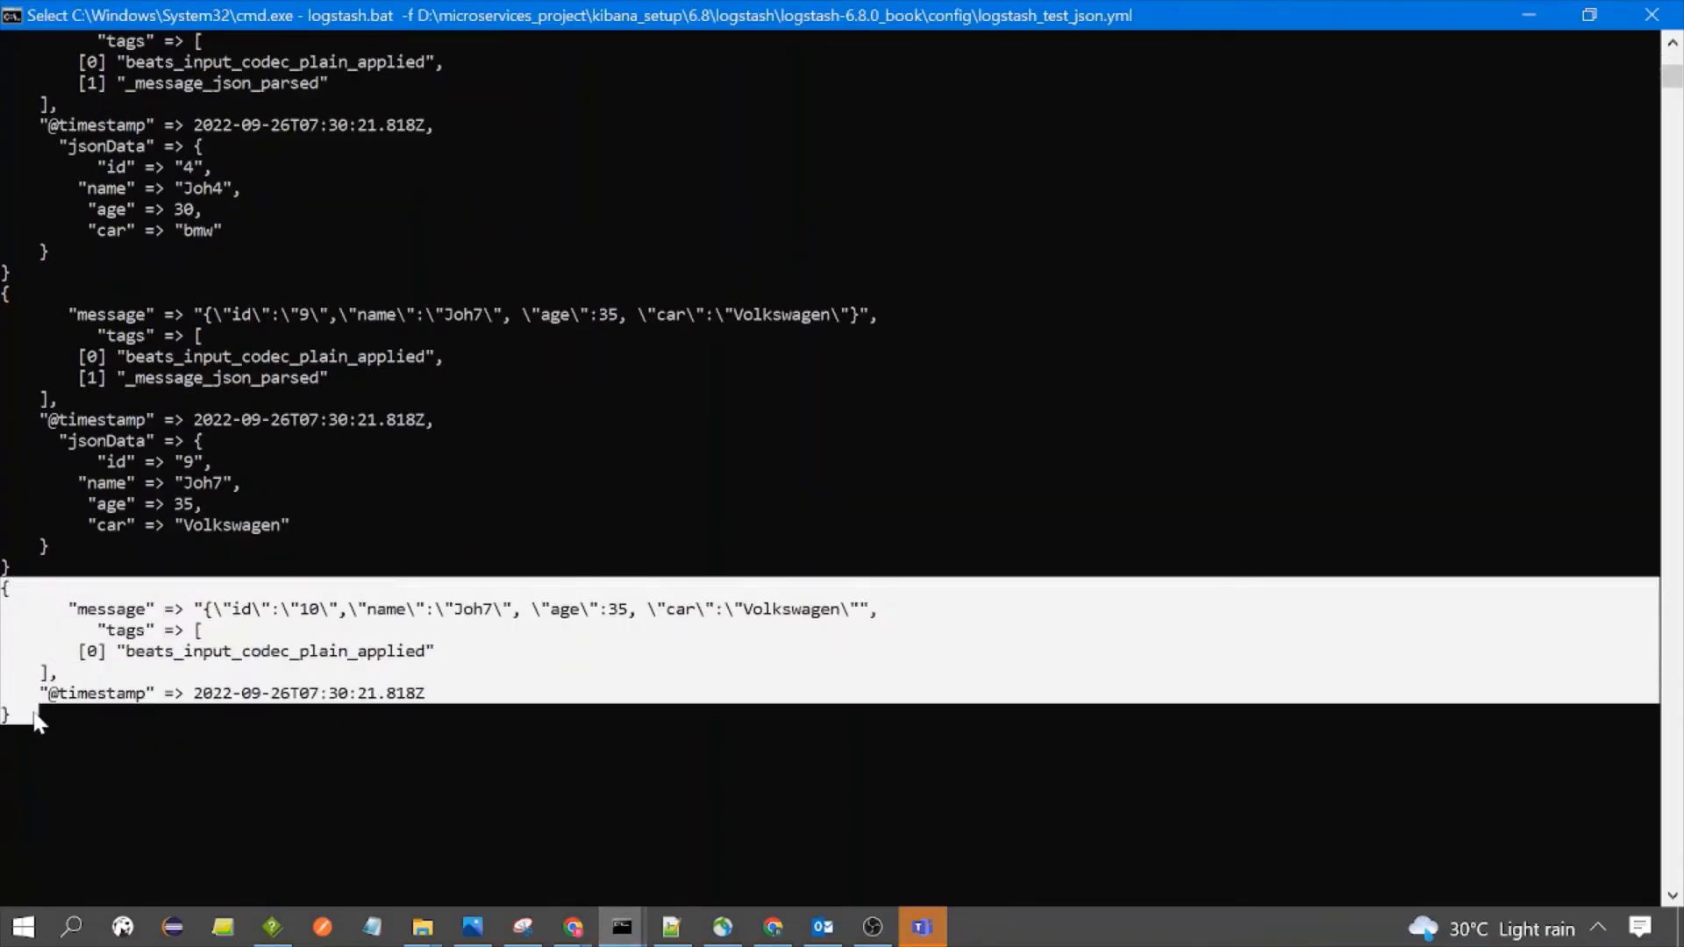
click(671, 927)
double_click(157, 326)
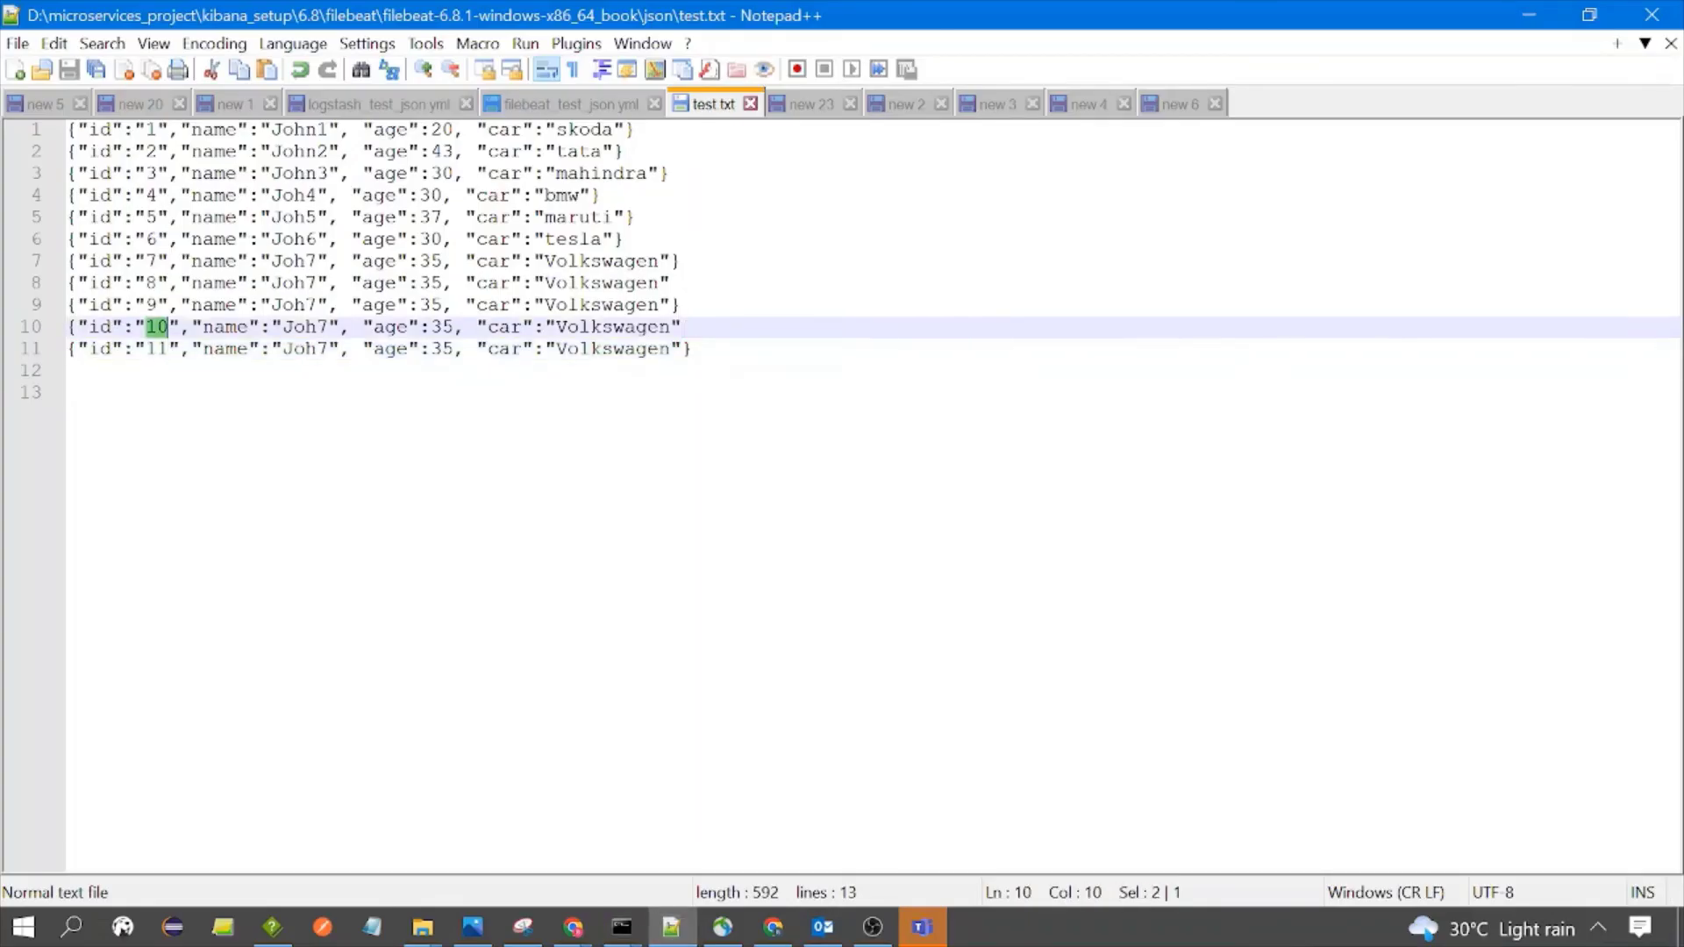
- Switch back to the Logstash console and highlight parts of the id 10 event, including its message line, clearing the selection at the end
click(622, 927)
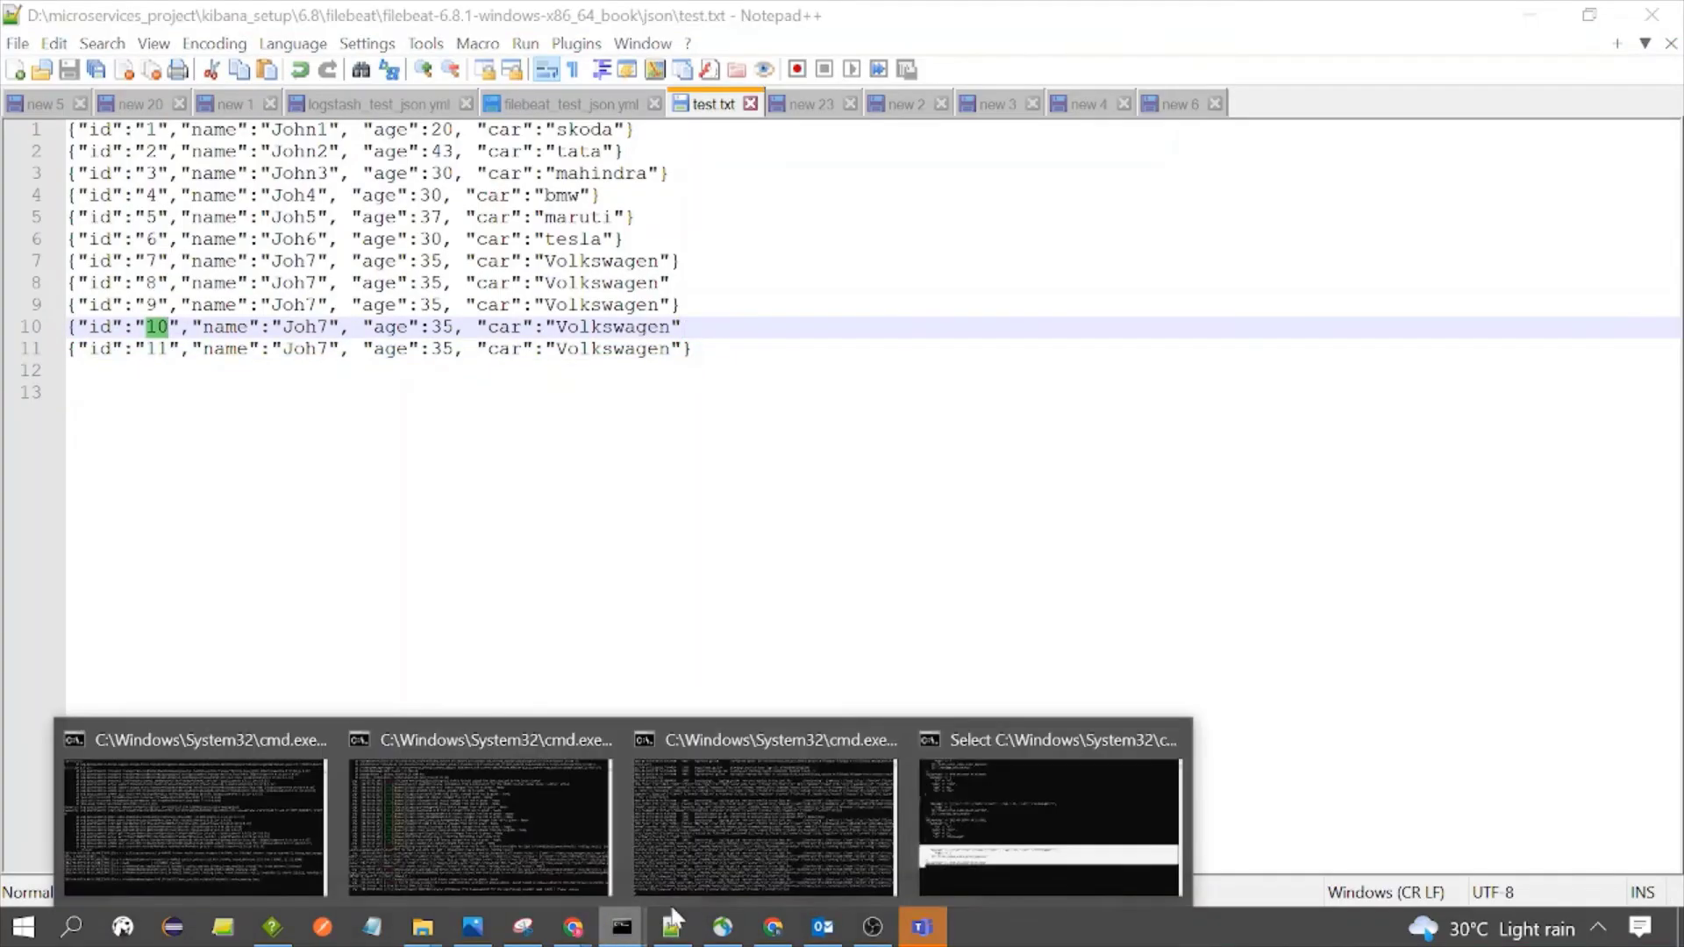
click(991, 837)
drag(8, 588, 23, 704)
drag(139, 700, 144, 712)
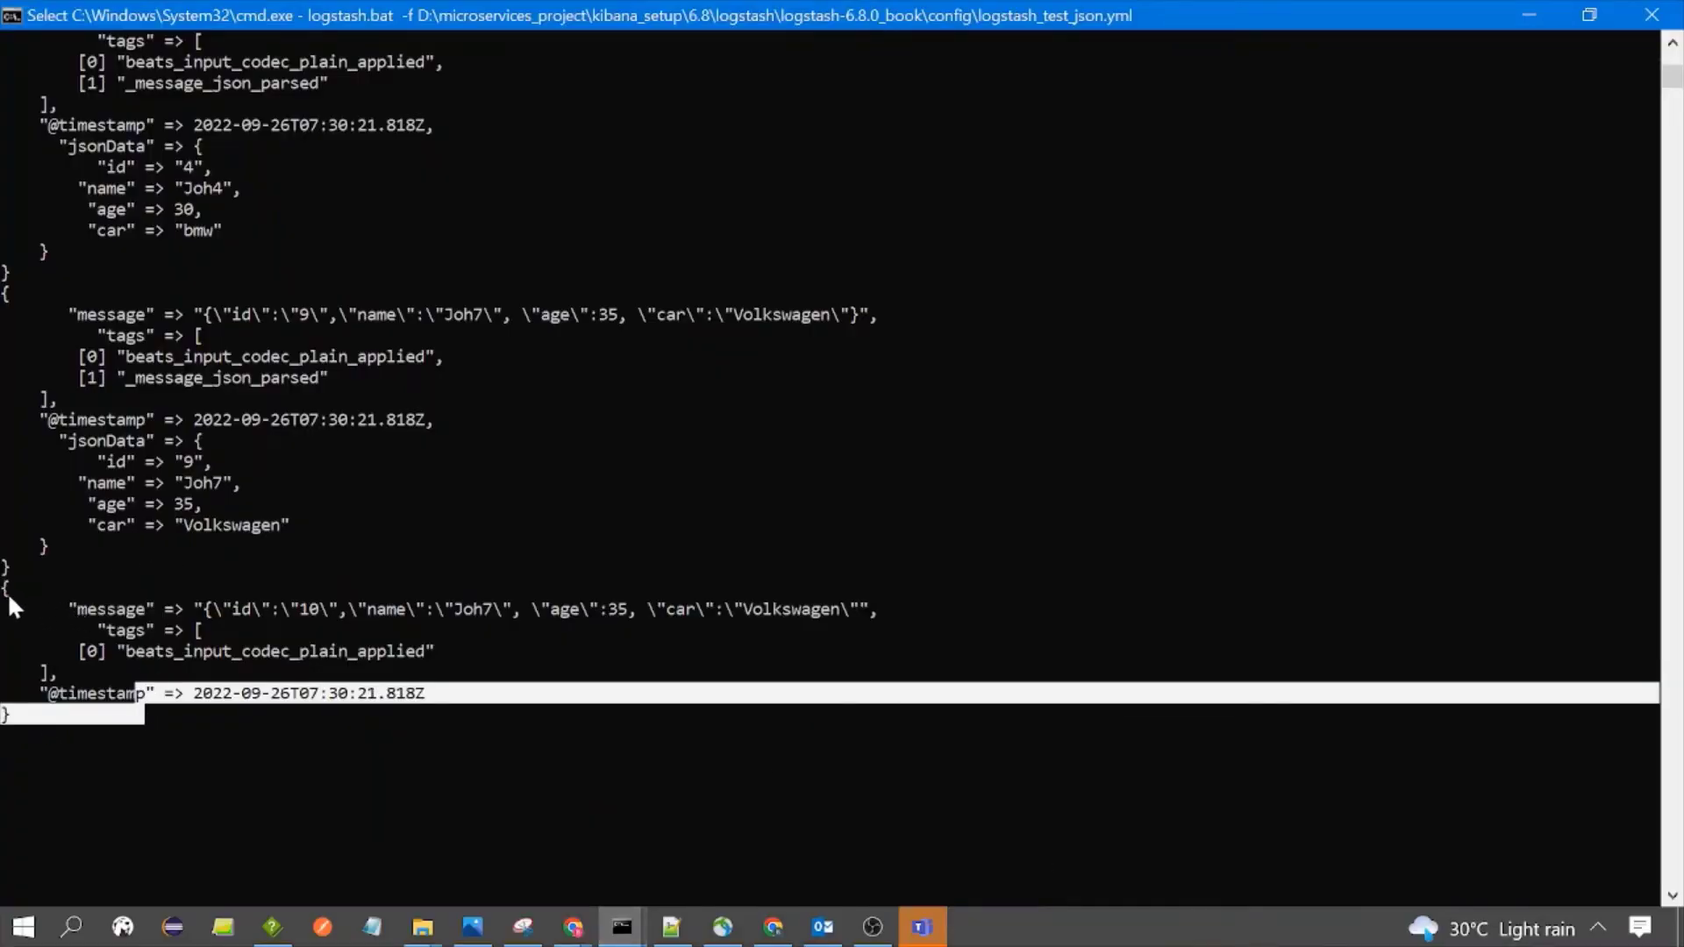
drag(9, 597, 70, 693)
drag(58, 609, 877, 608)
click(147, 653)
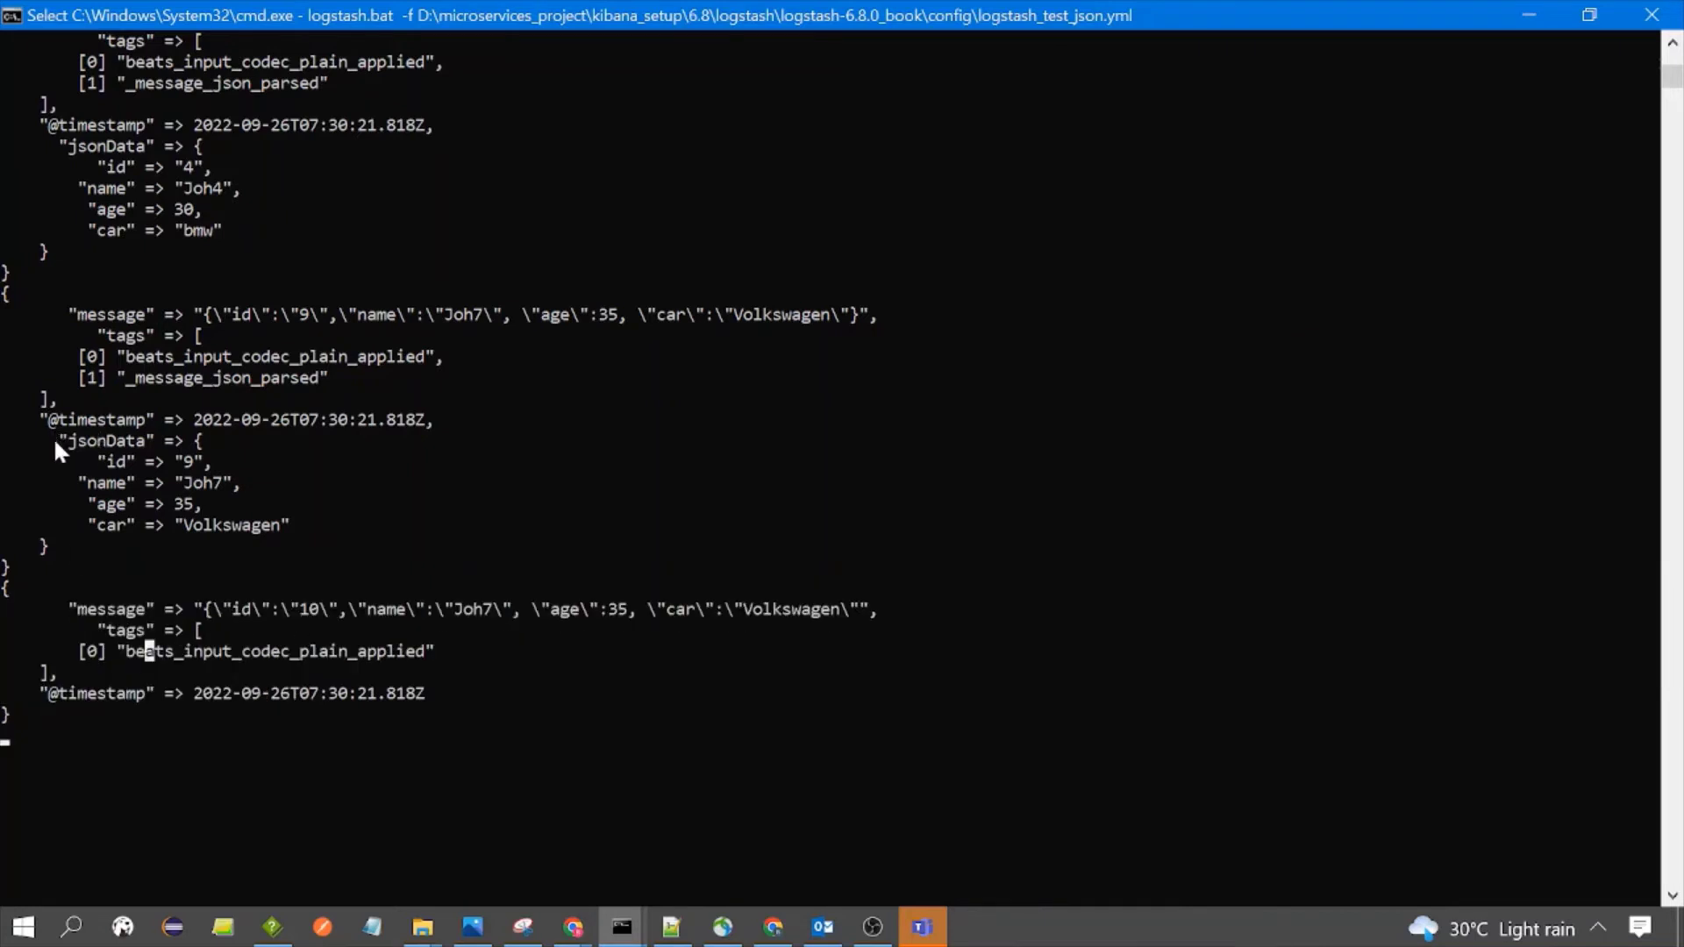
- Highlight the jsonData block of the id 9 event, and the message line of the id 10 event for comparison
drag(52, 439, 67, 548)
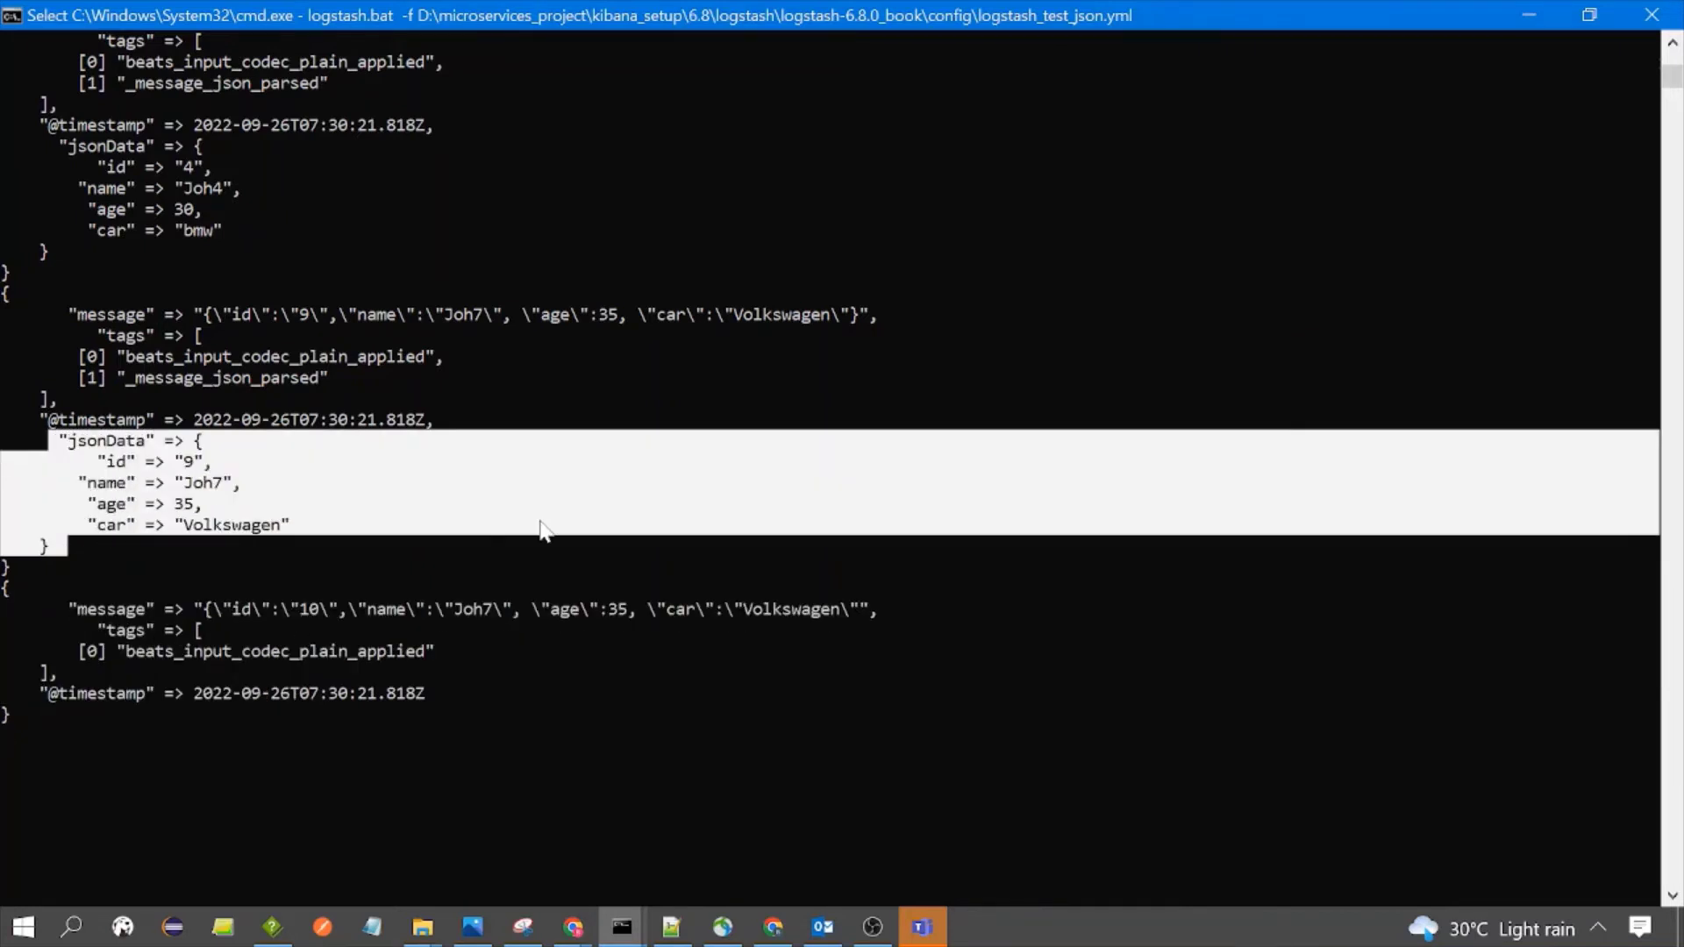
mouse_move(673, 935)
drag(75, 608, 861, 639)
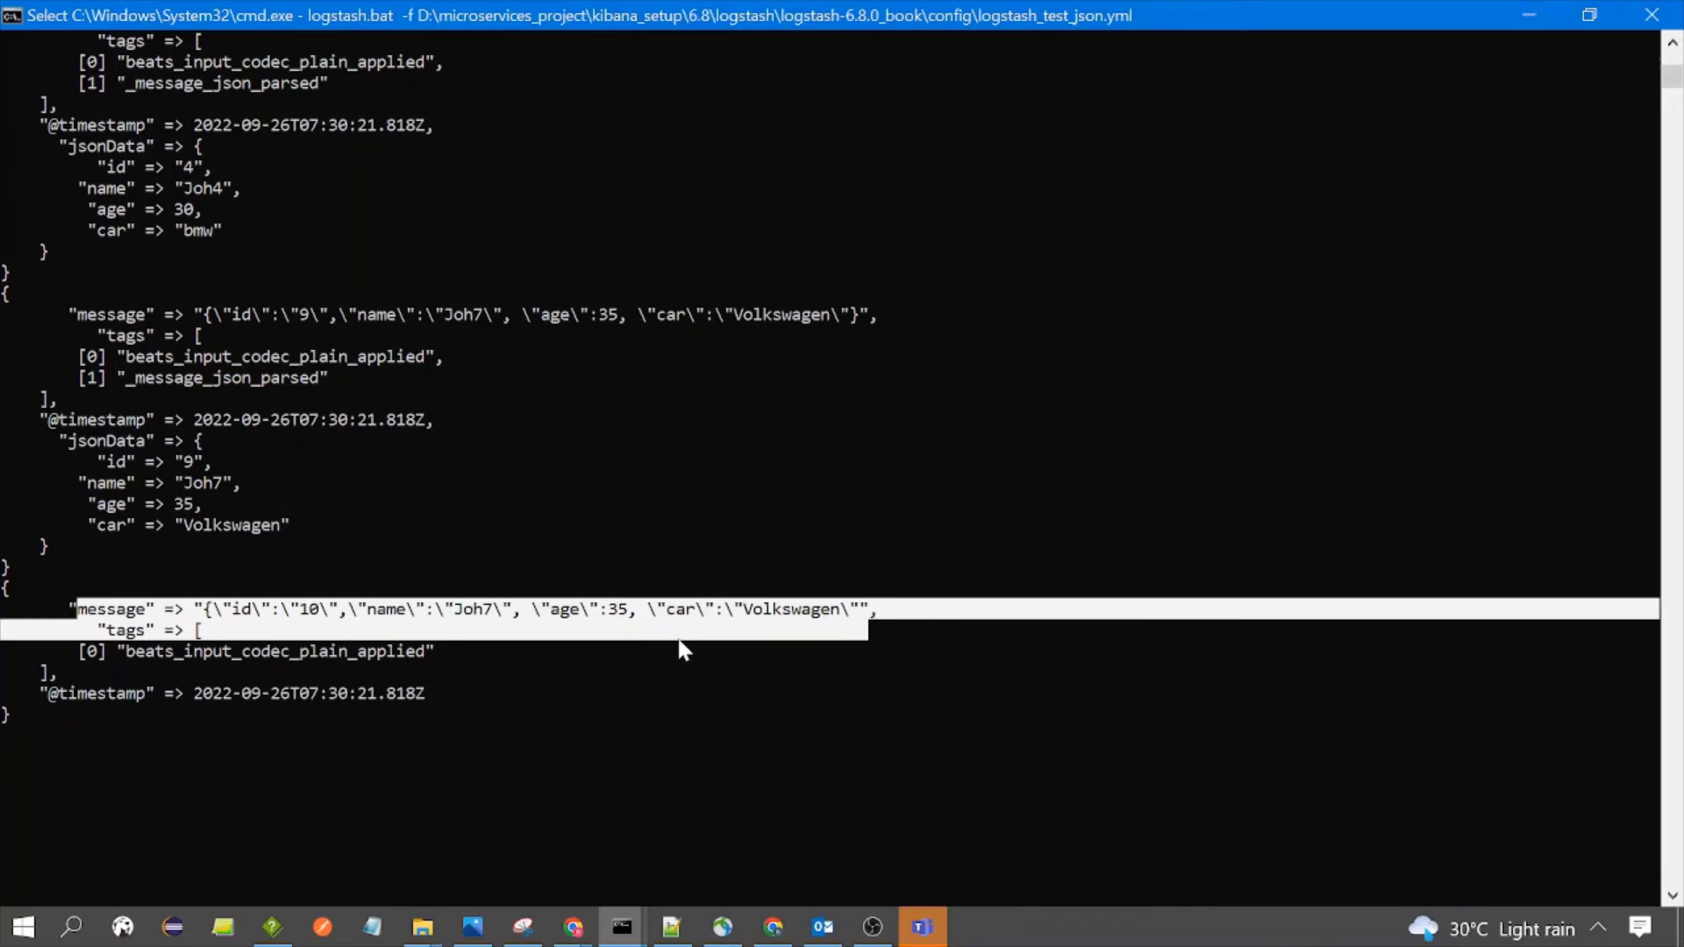
- Switch to Kibana in the browser and open its Management page
click(785, 912)
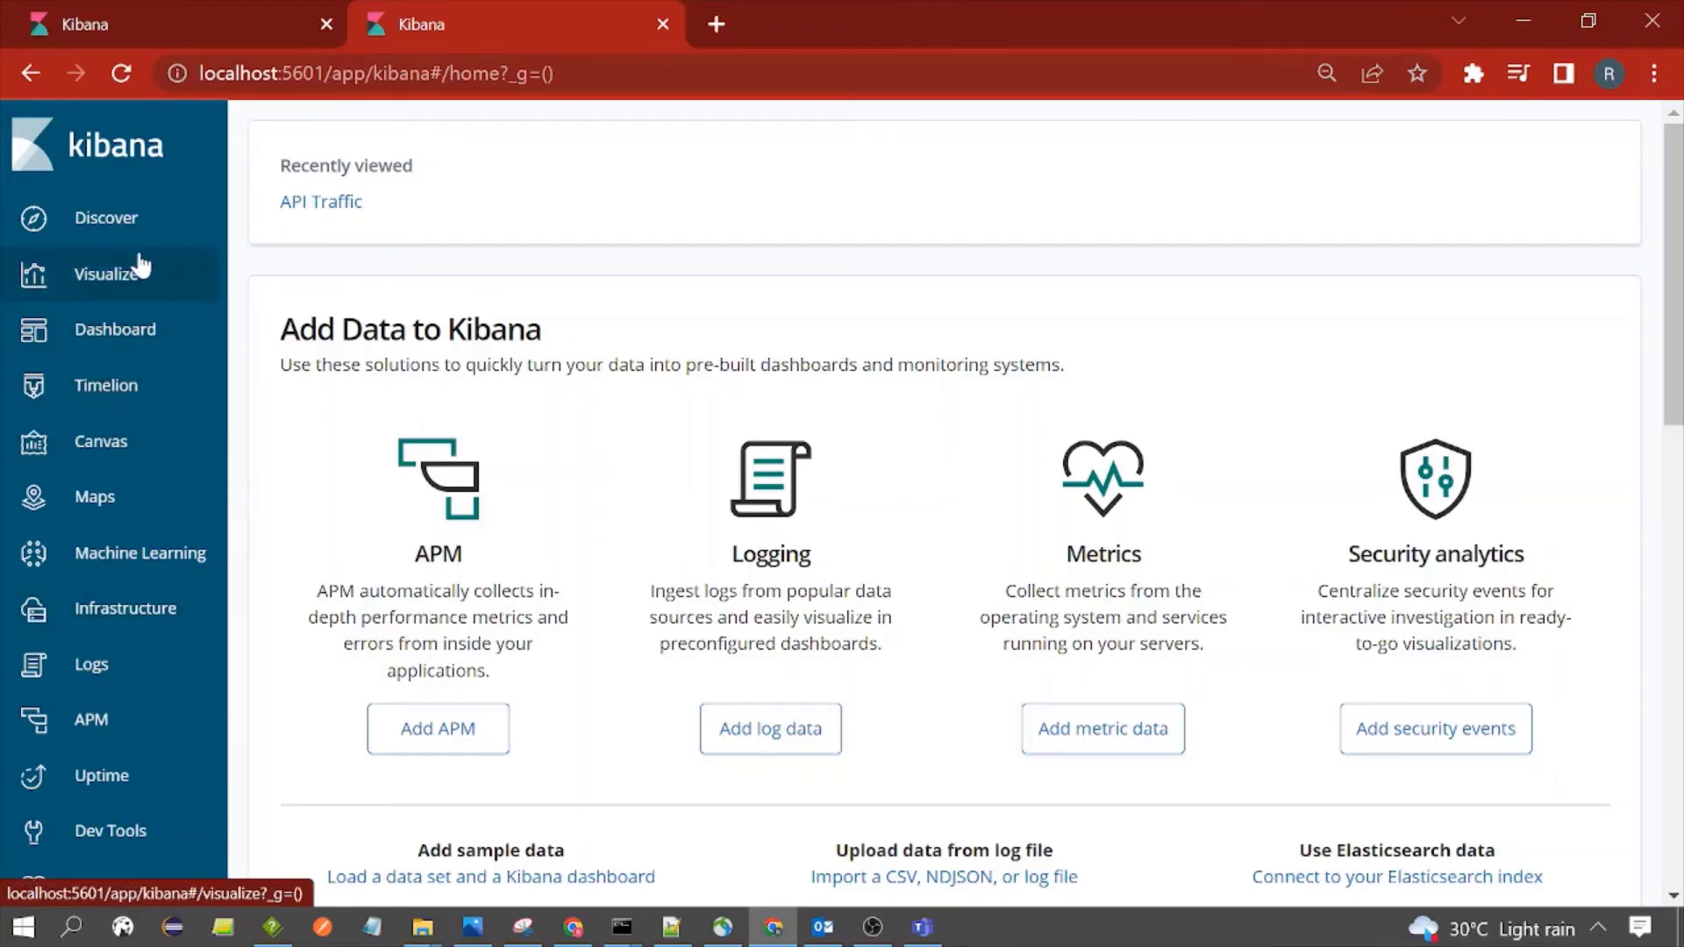
scroll(111, 675, down, 1)
scroll(112, 693, down, 3)
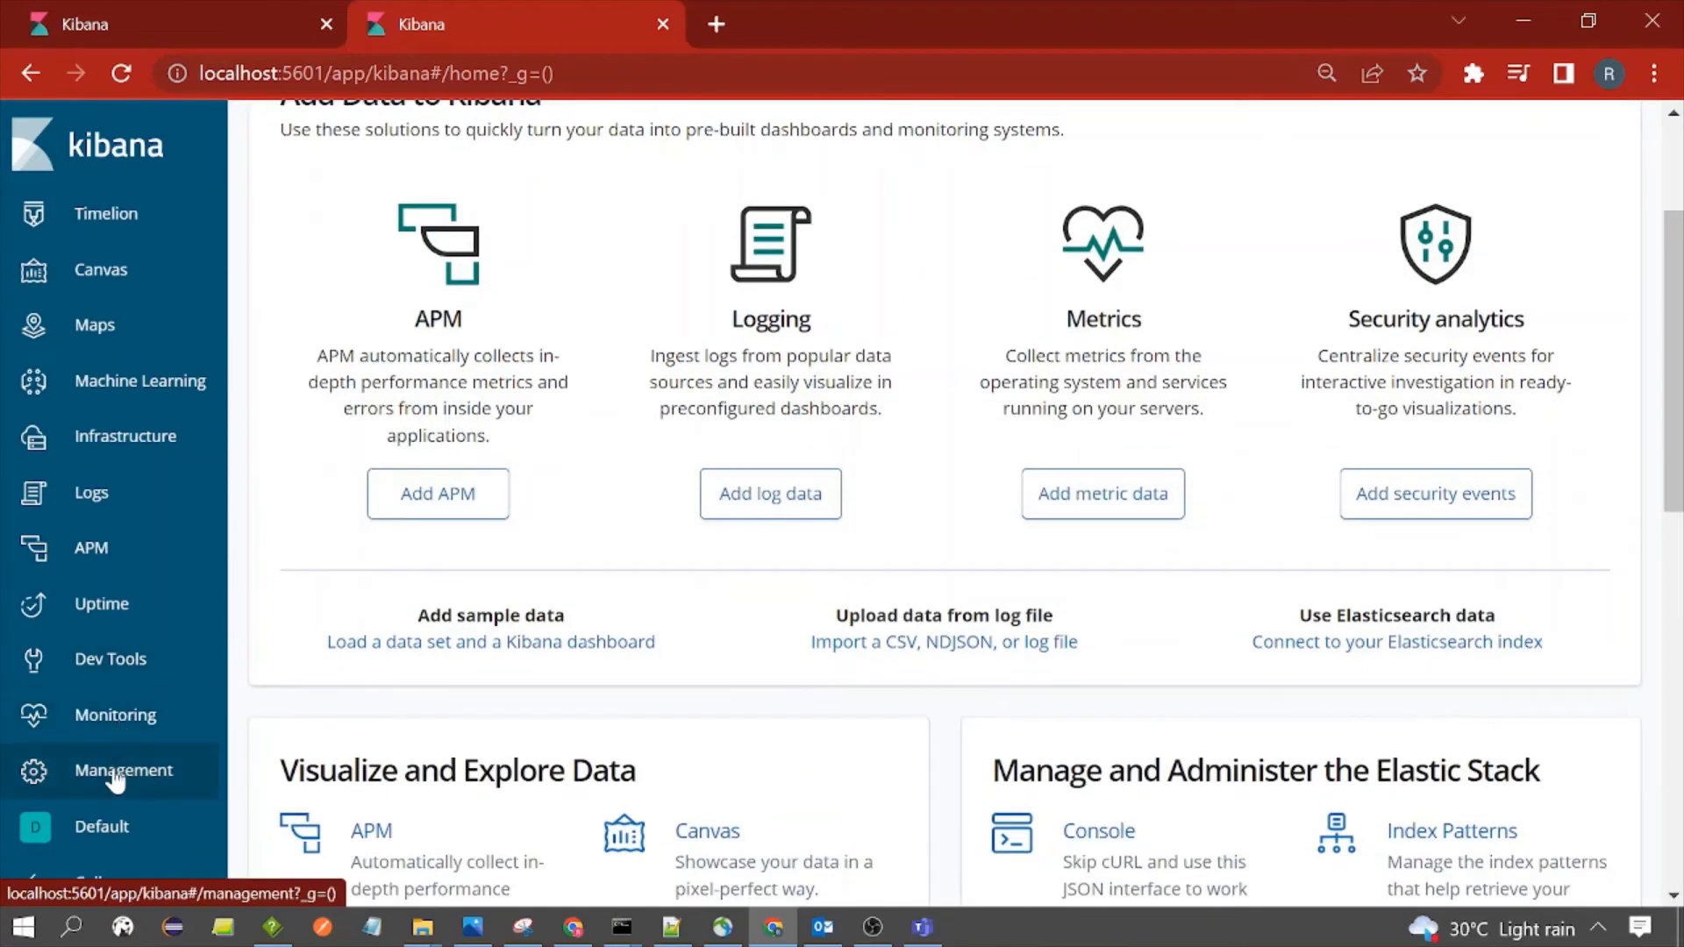
click(114, 772)
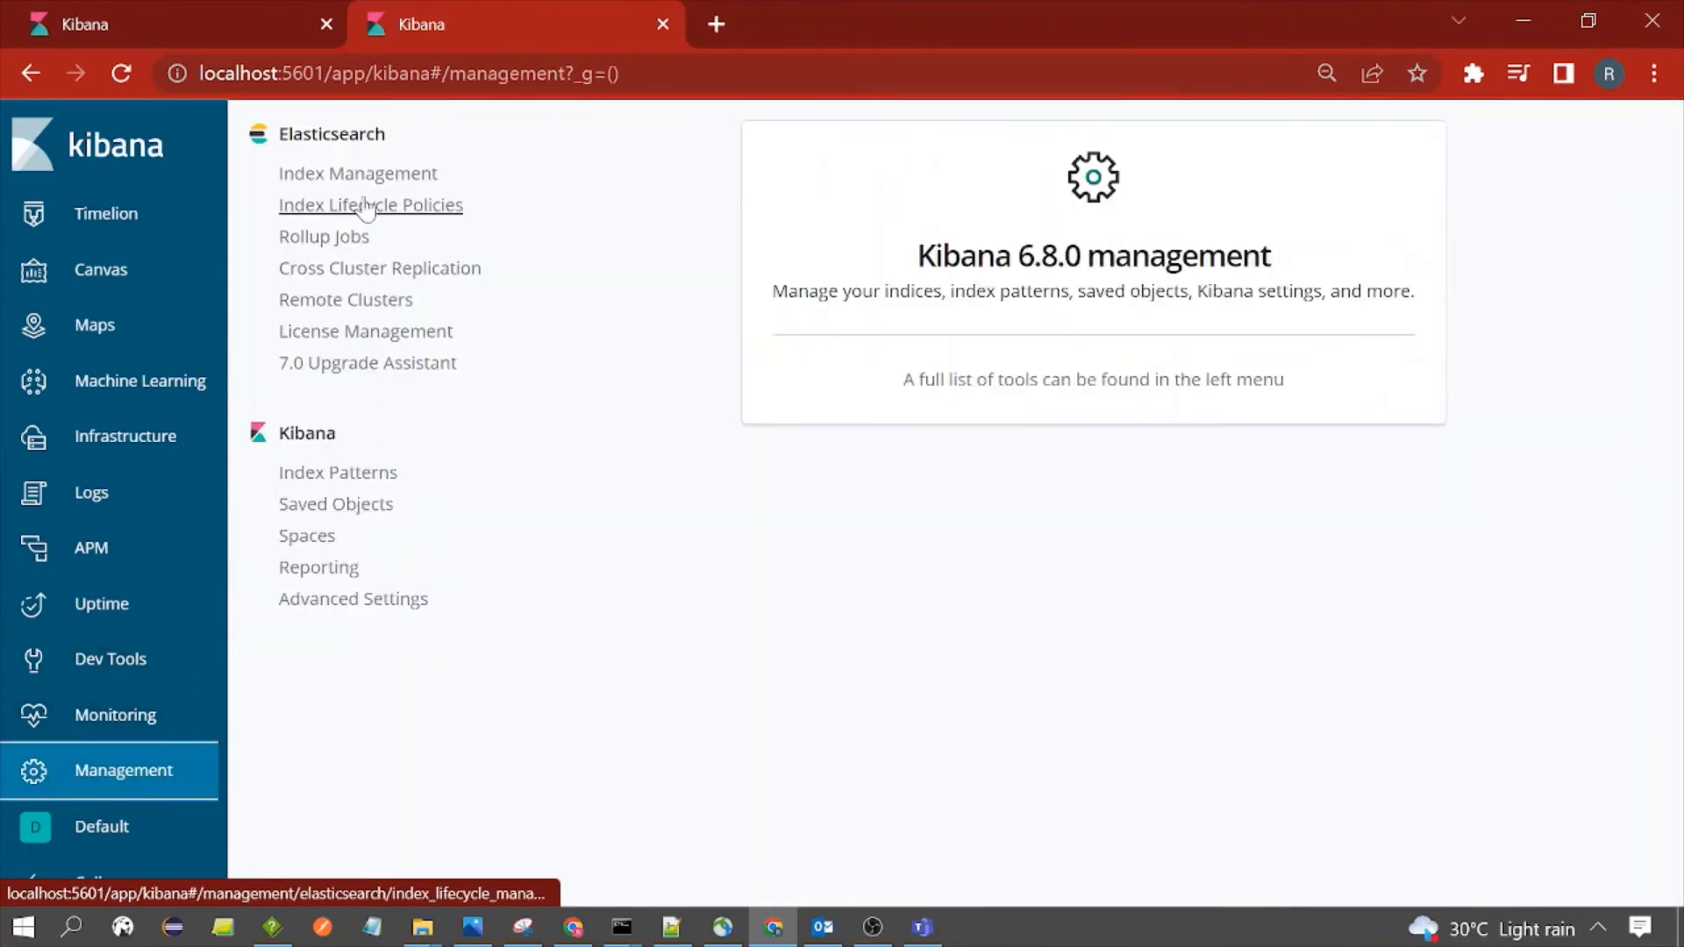
- Open Index Management for Elasticsearch to view the list of indices
click(360, 195)
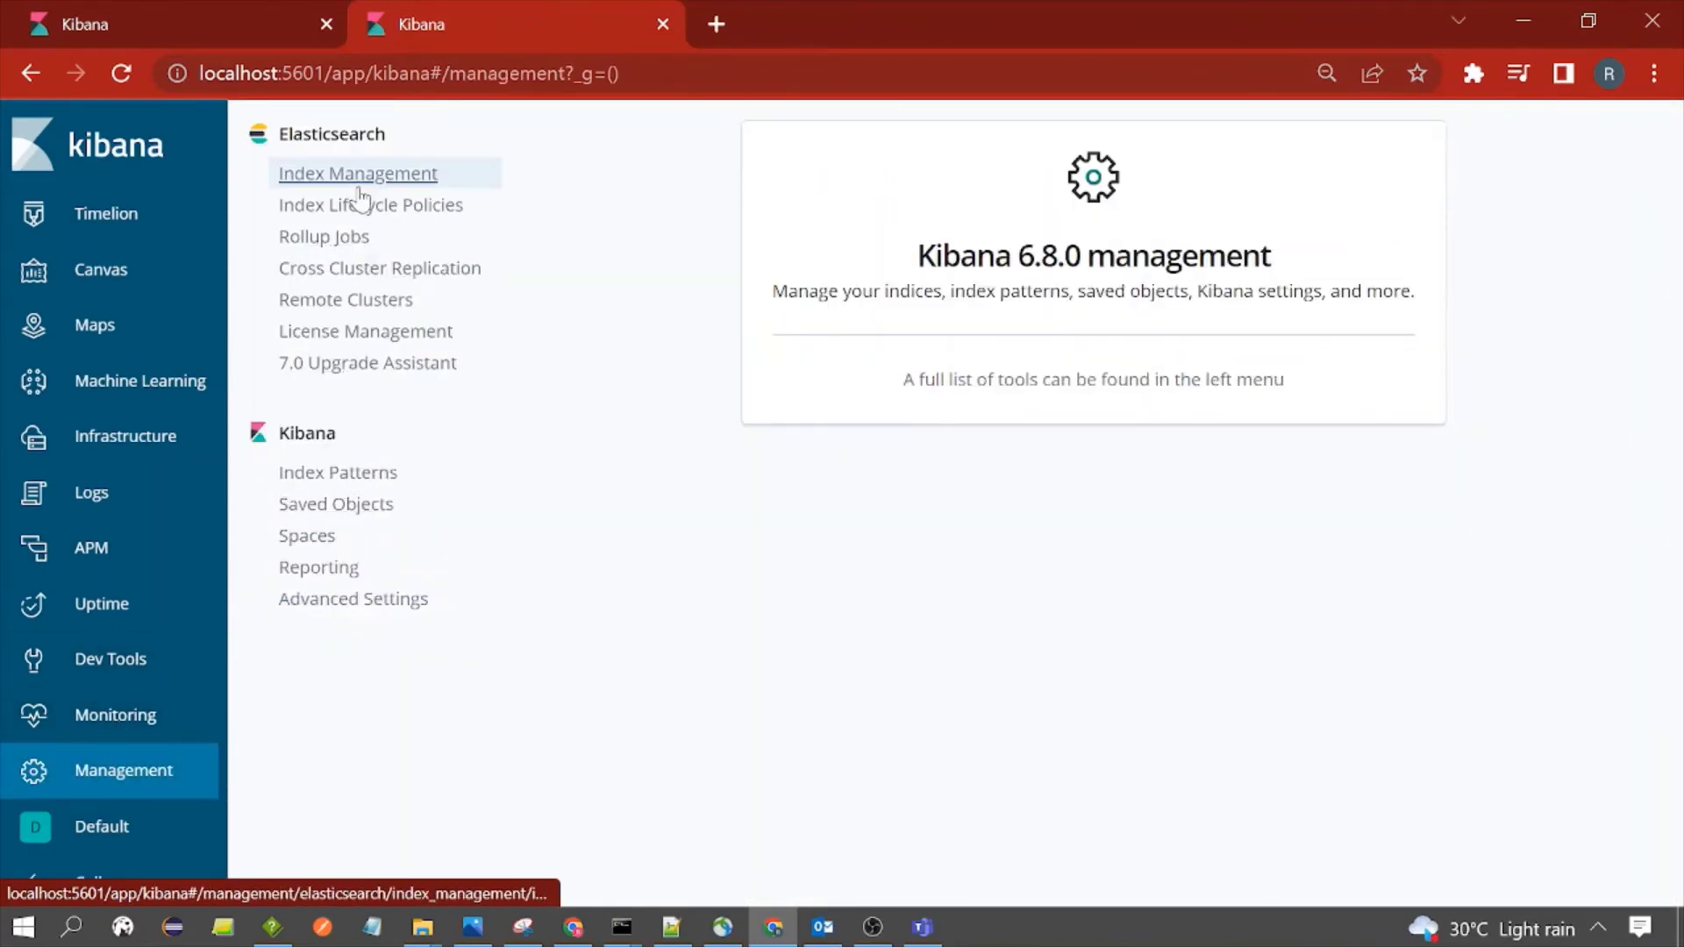
click(356, 191)
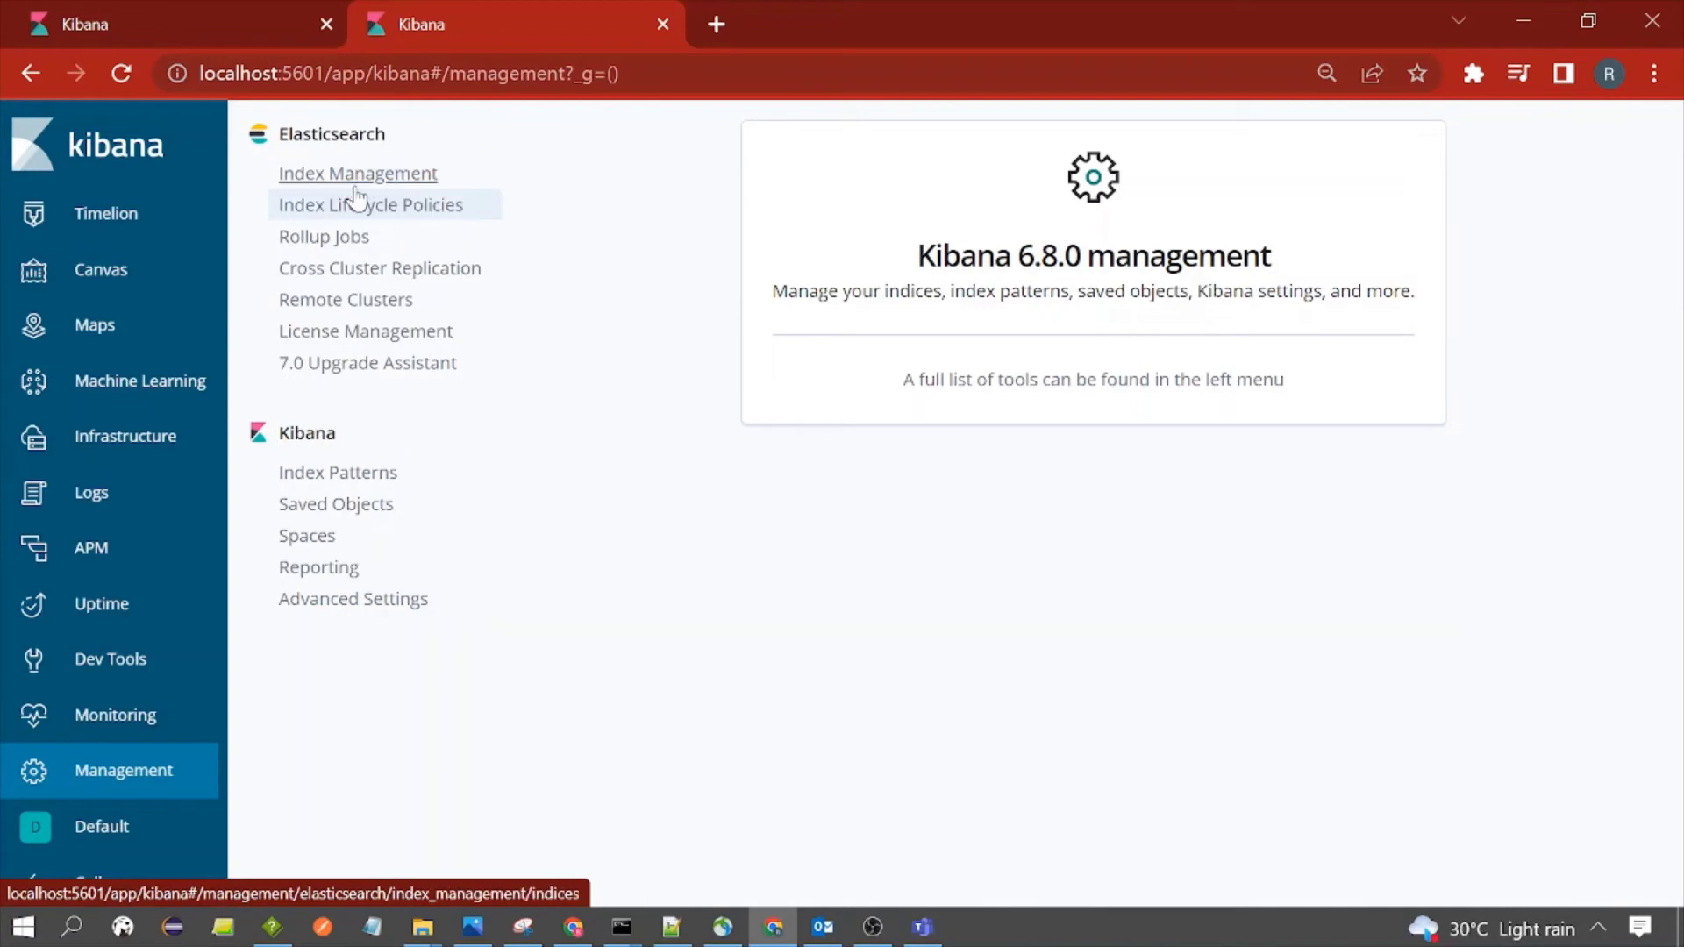
click(355, 188)
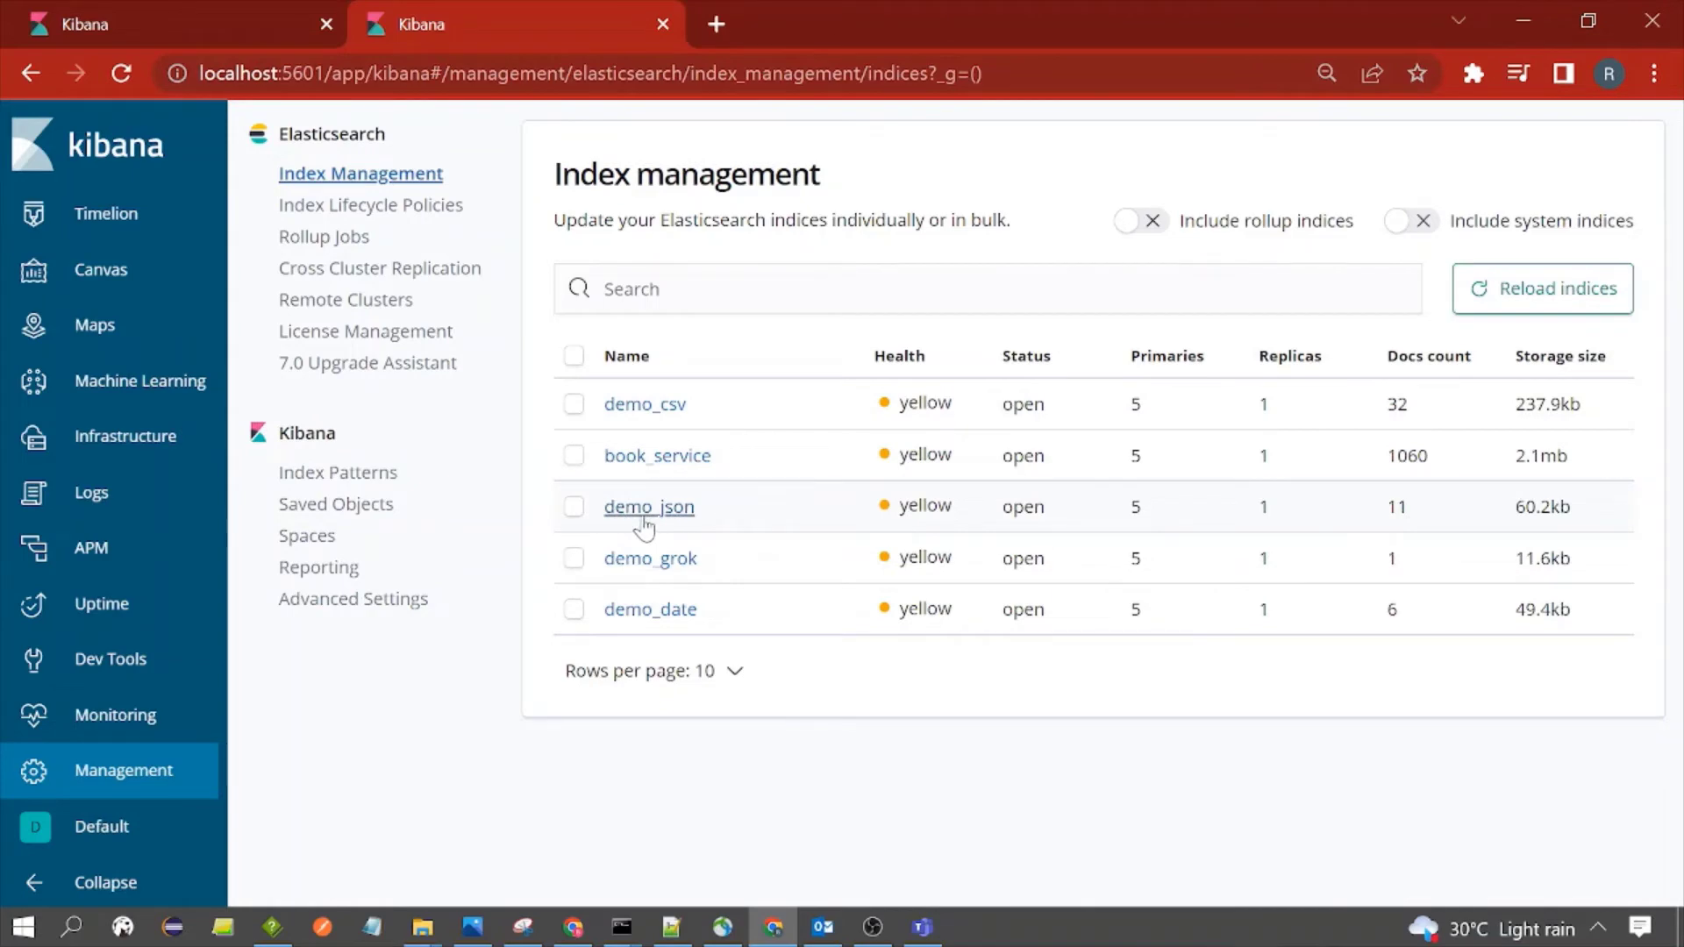
- Switch to Notepad++ and highlight the Elasticsearch output settings in logstash_test_json.yml, then the index name demo_json
click(671, 928)
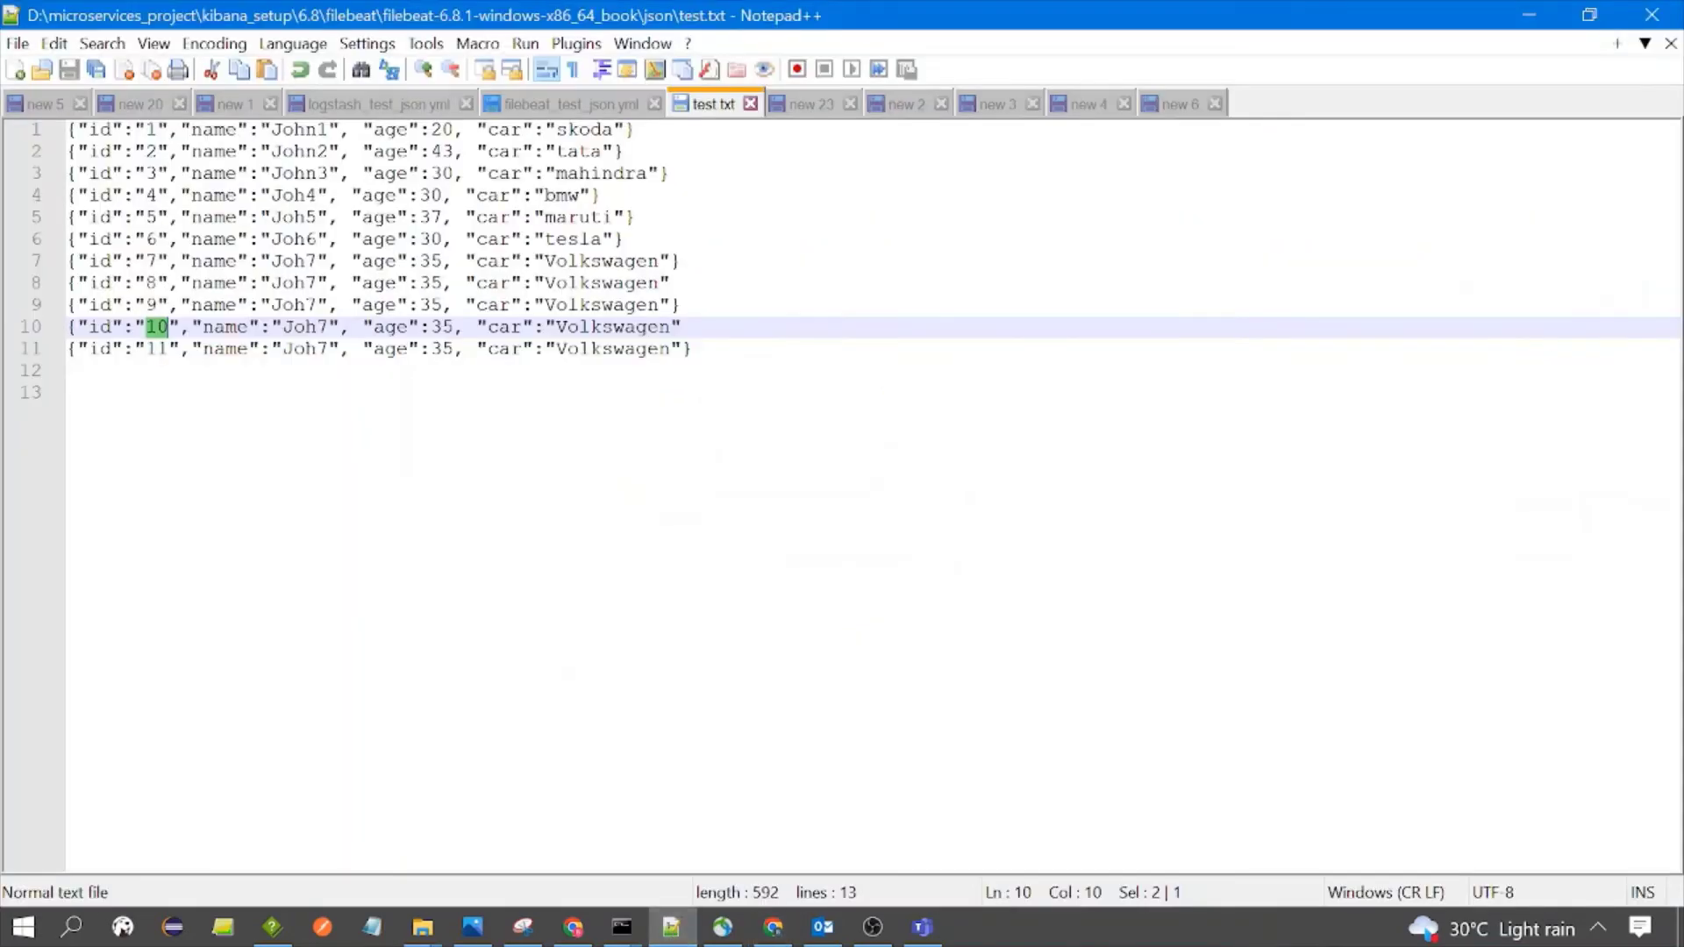
click(403, 109)
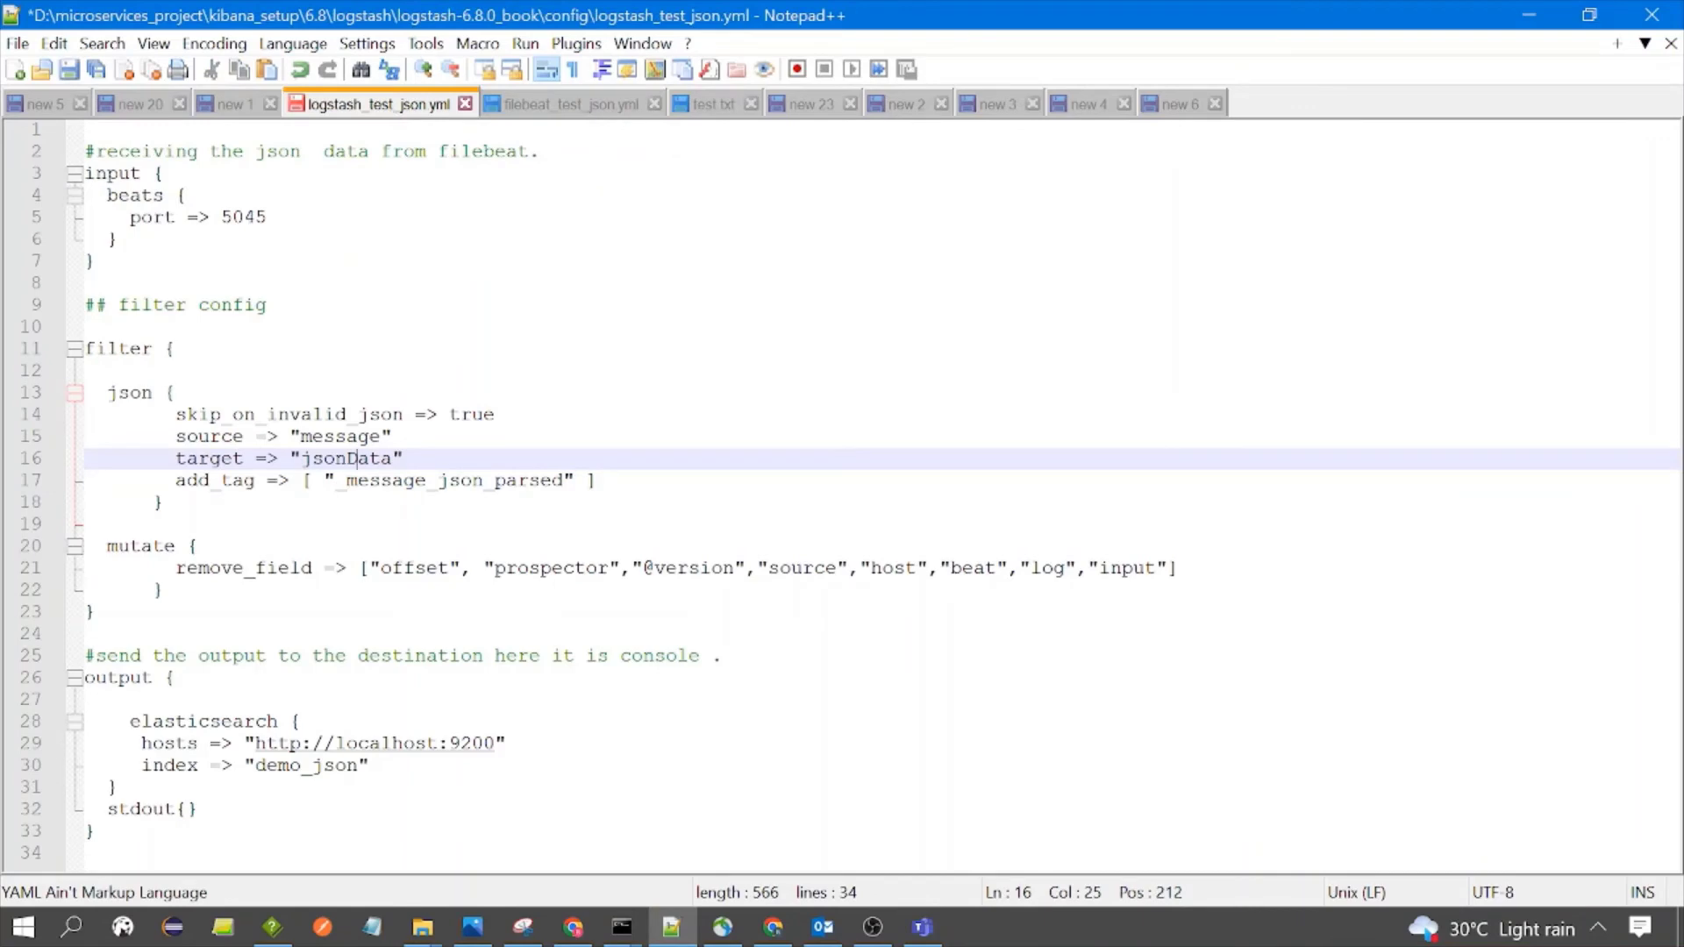
drag(255, 765, 108, 721)
click(95, 831)
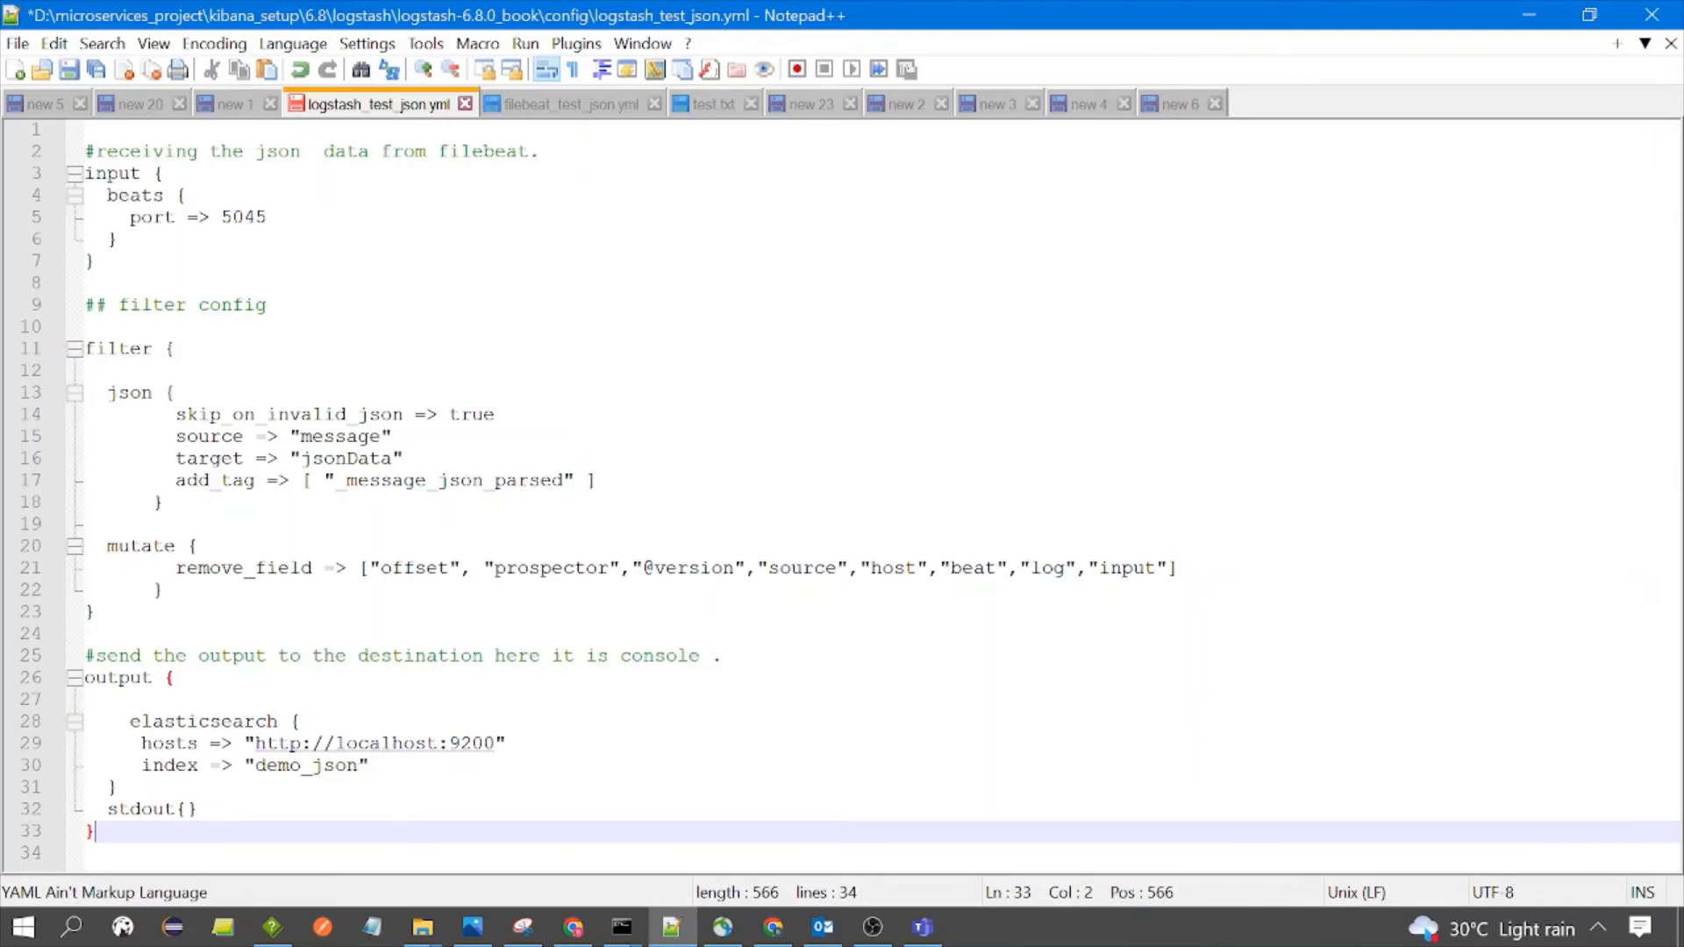
double_click(288, 765)
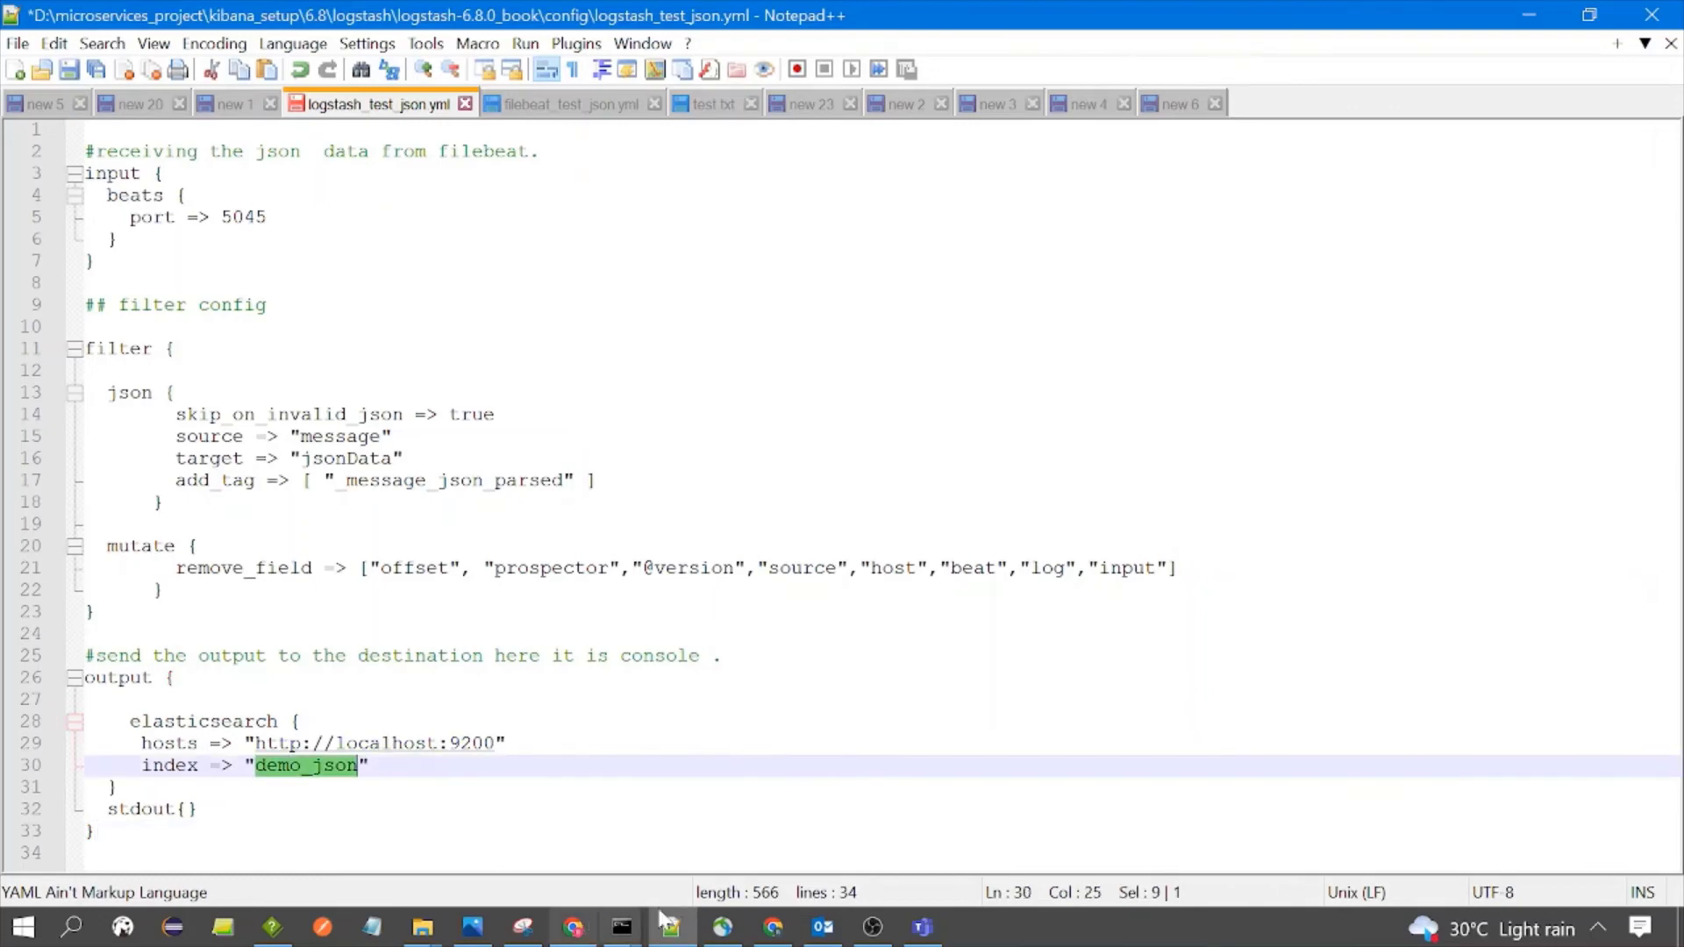
- Return to Kibana and start a new index pattern defined as demo_json, continuing to its settings
click(772, 921)
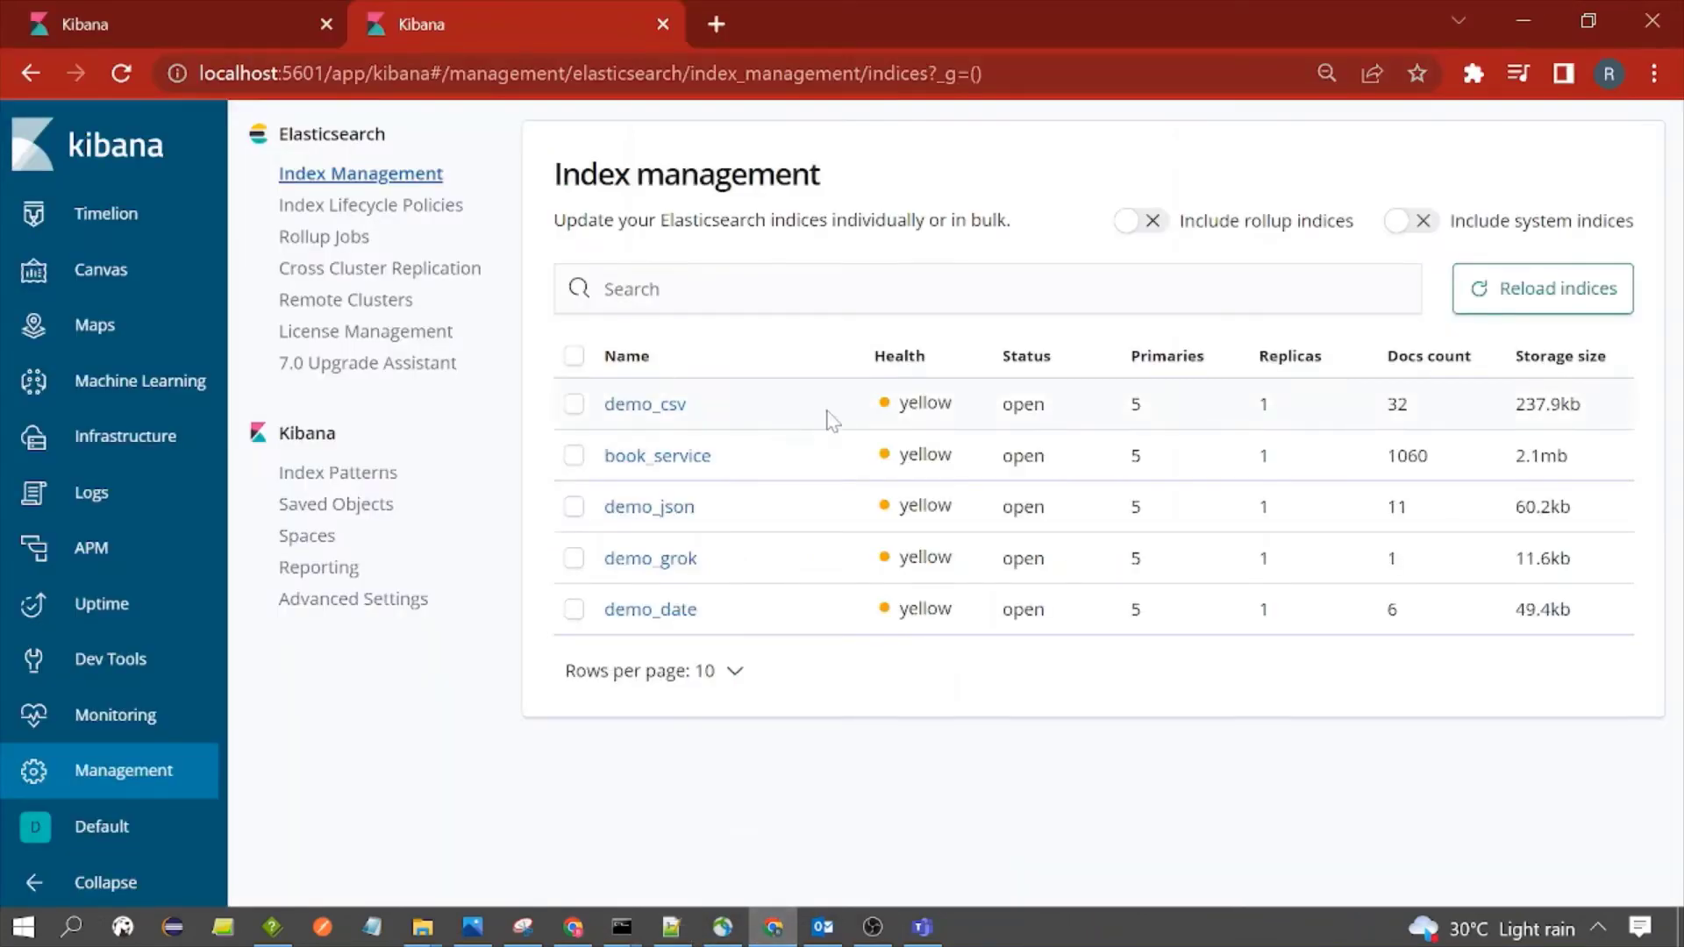
click(328, 476)
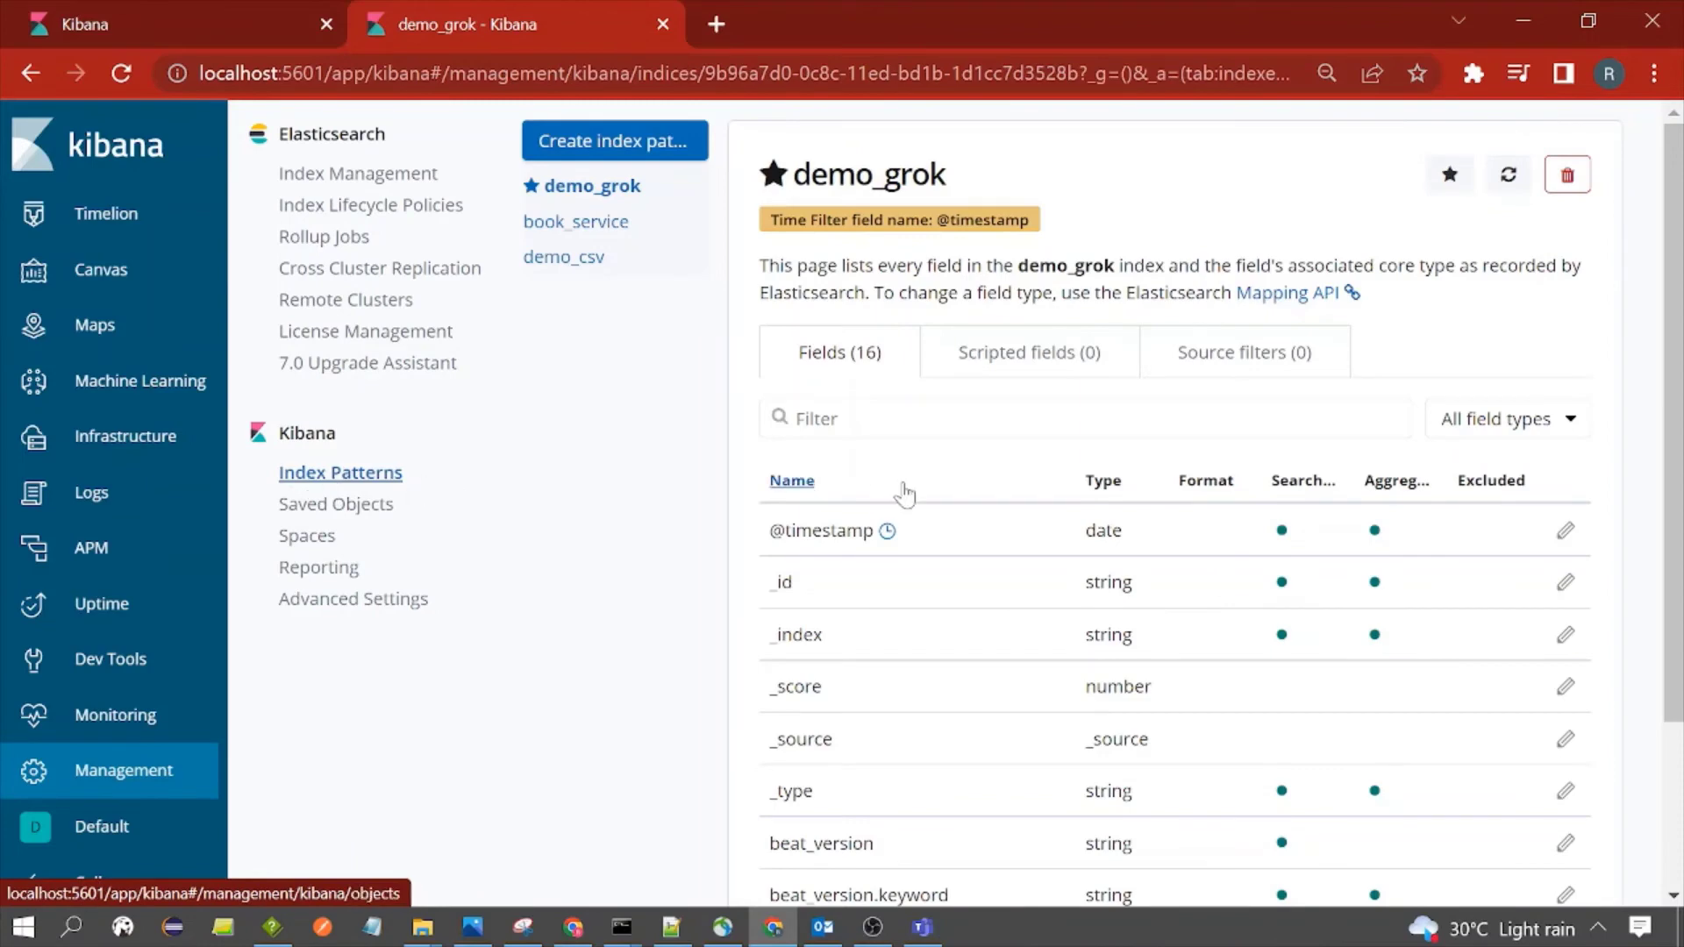
click(649, 142)
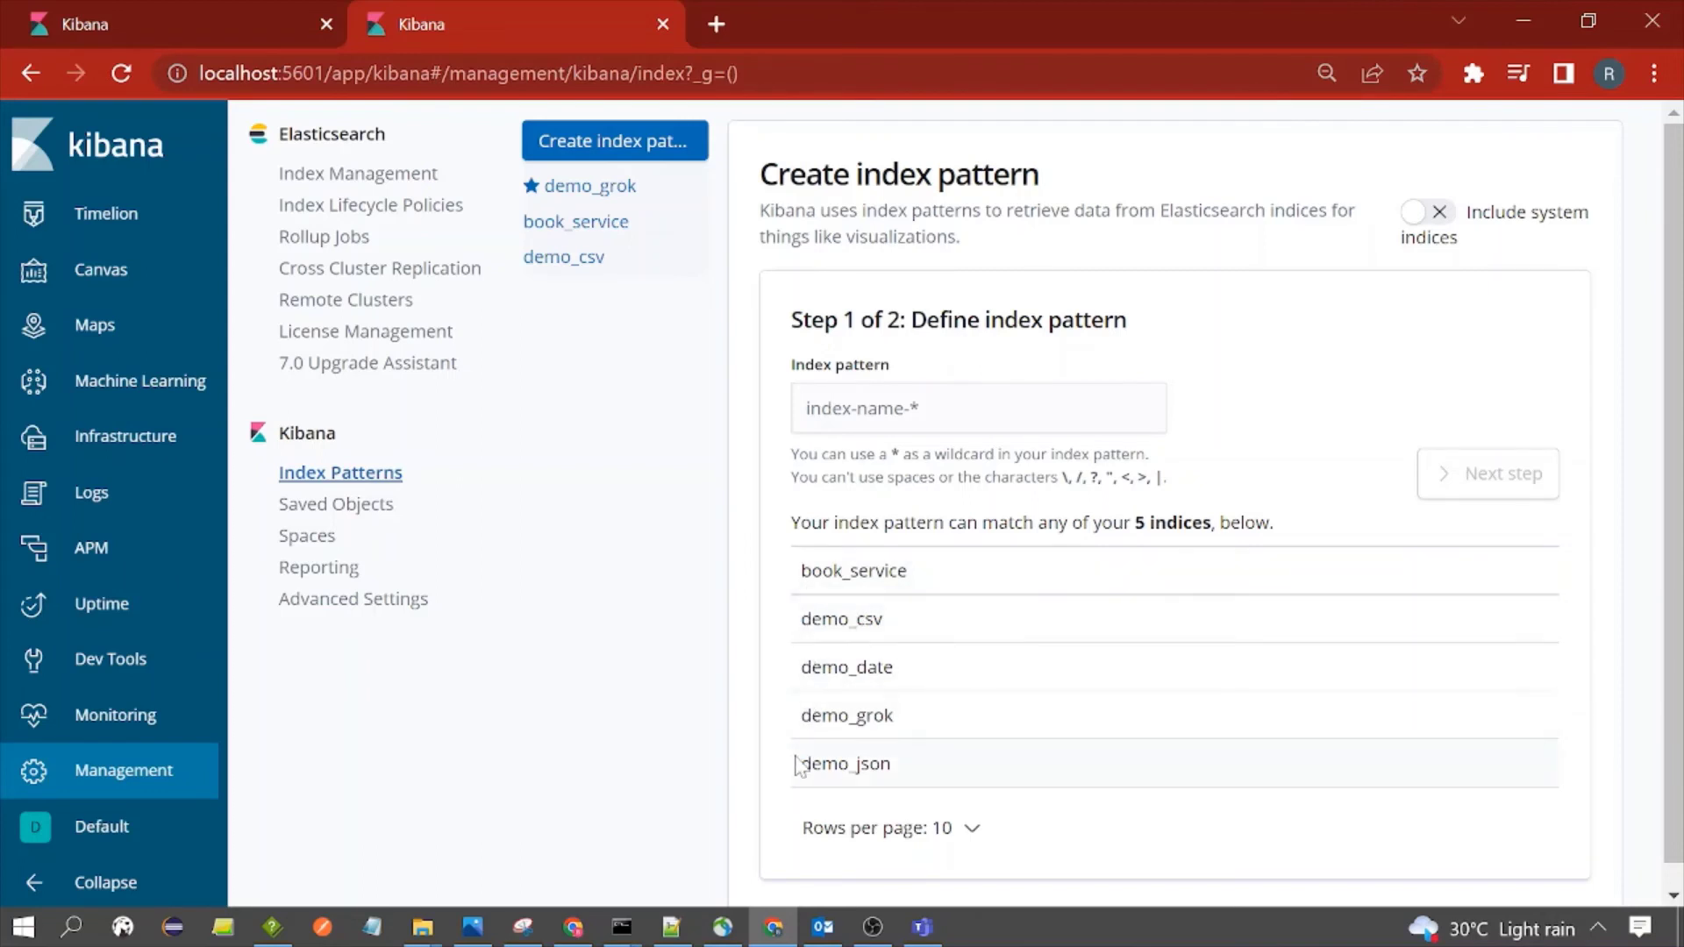
drag(796, 763, 932, 782)
key(ctrl+c)
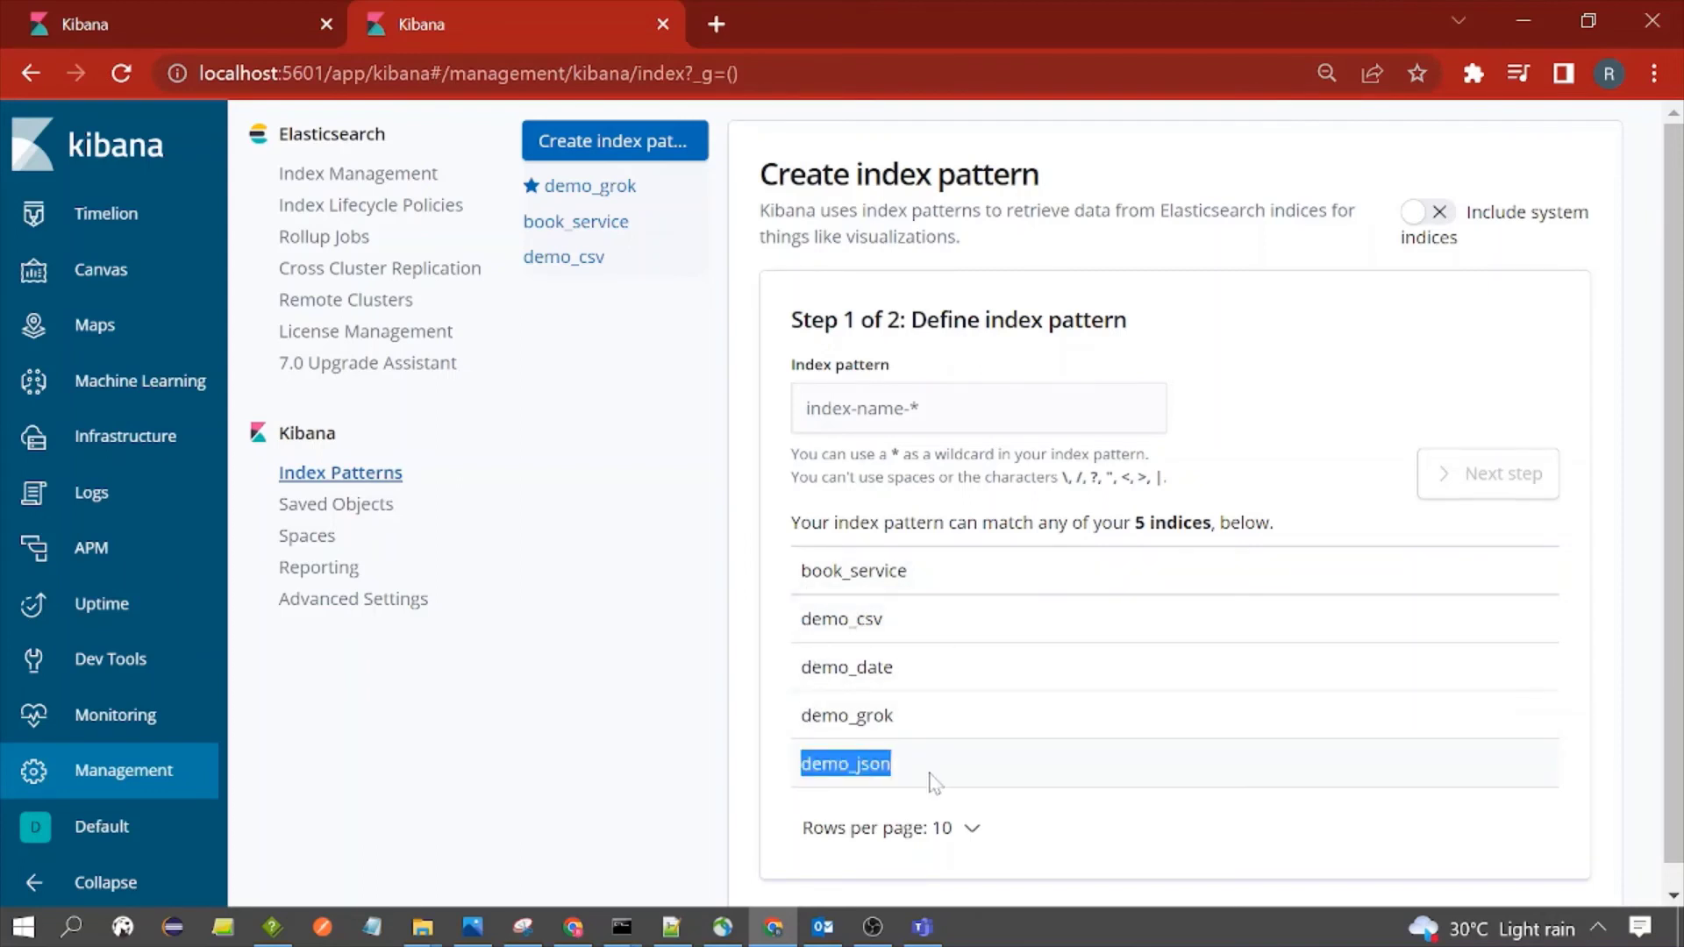
click(808, 408)
key(ctrl+v)
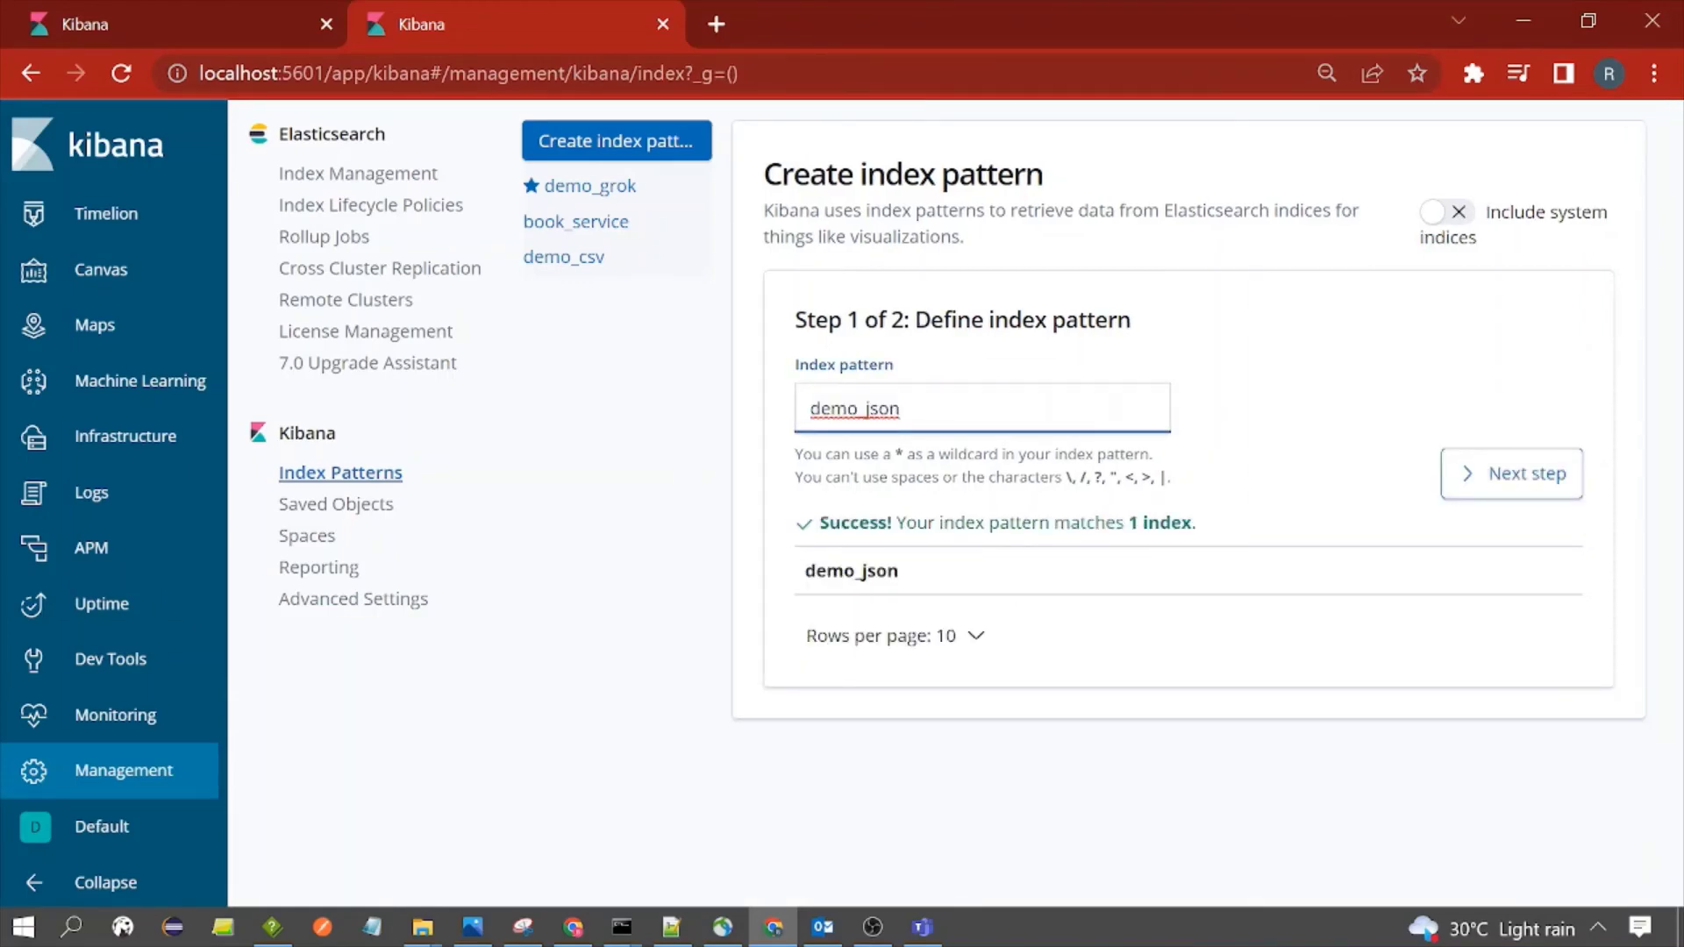
click(1502, 474)
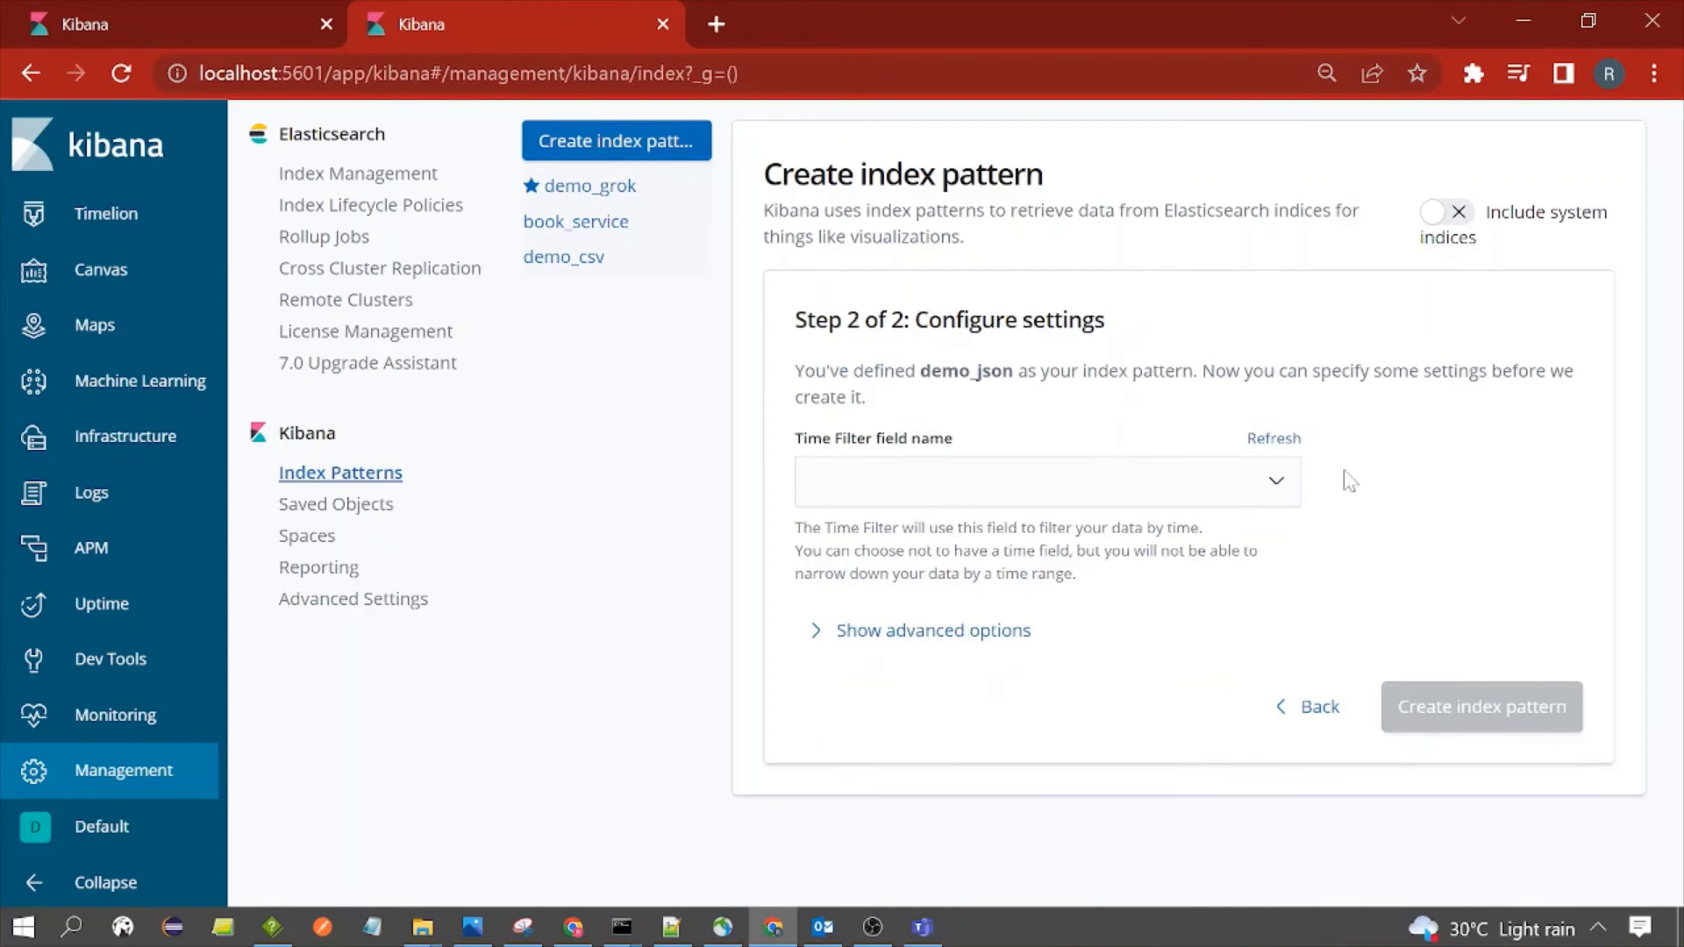
click(984, 489)
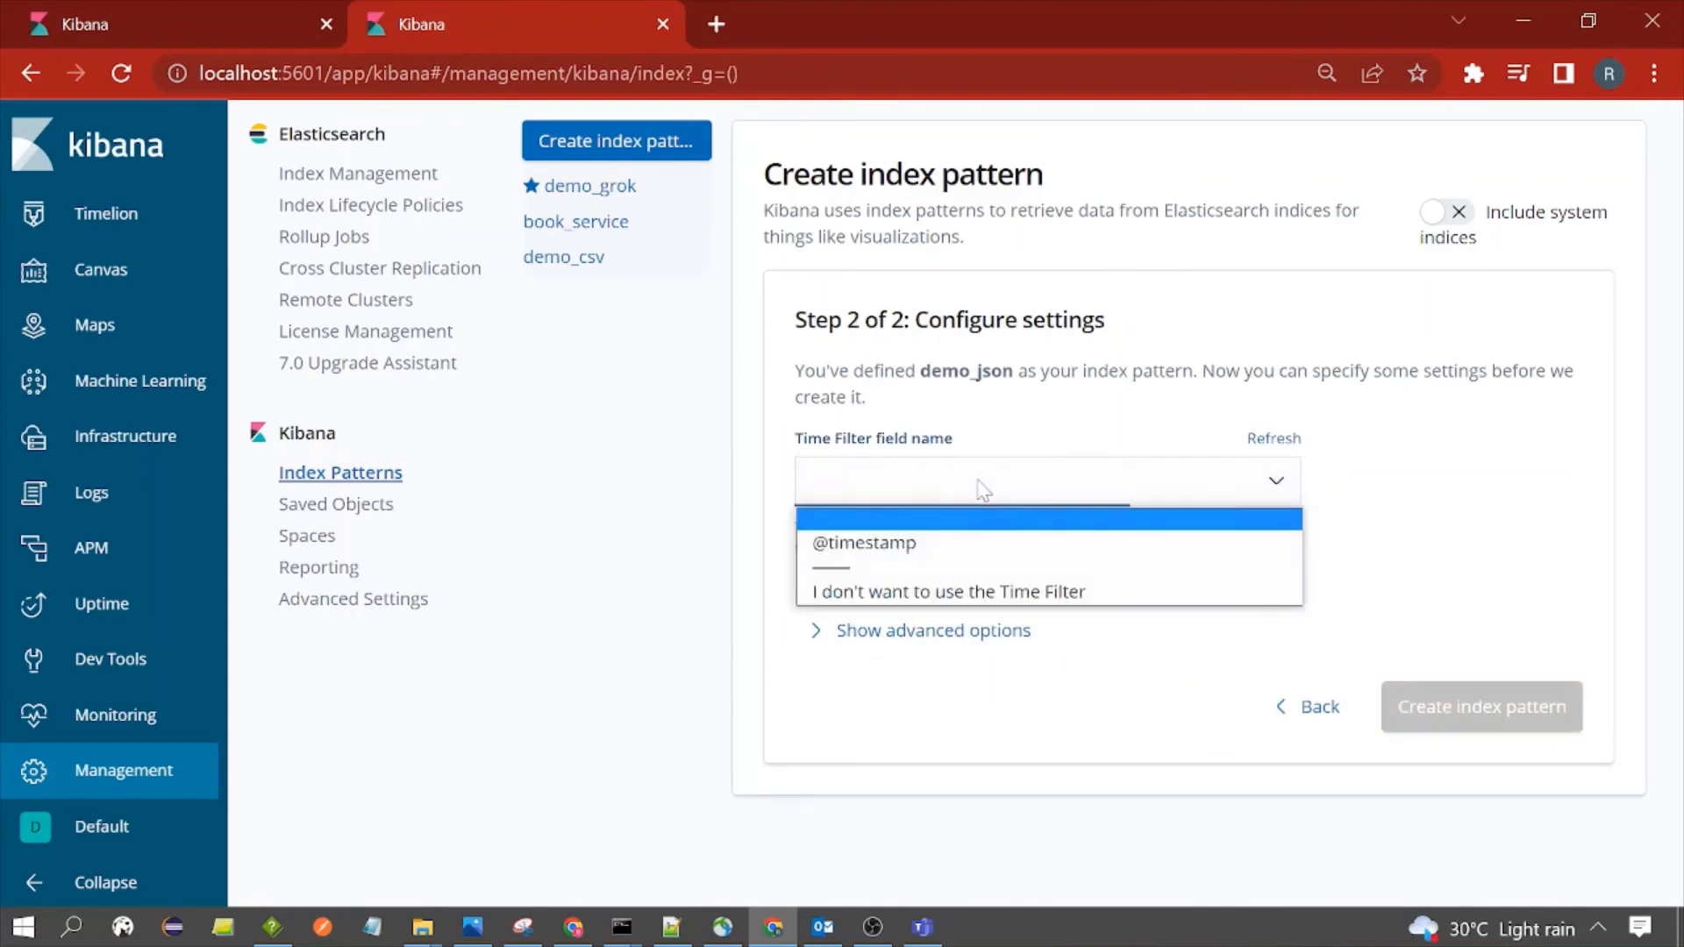
click(923, 545)
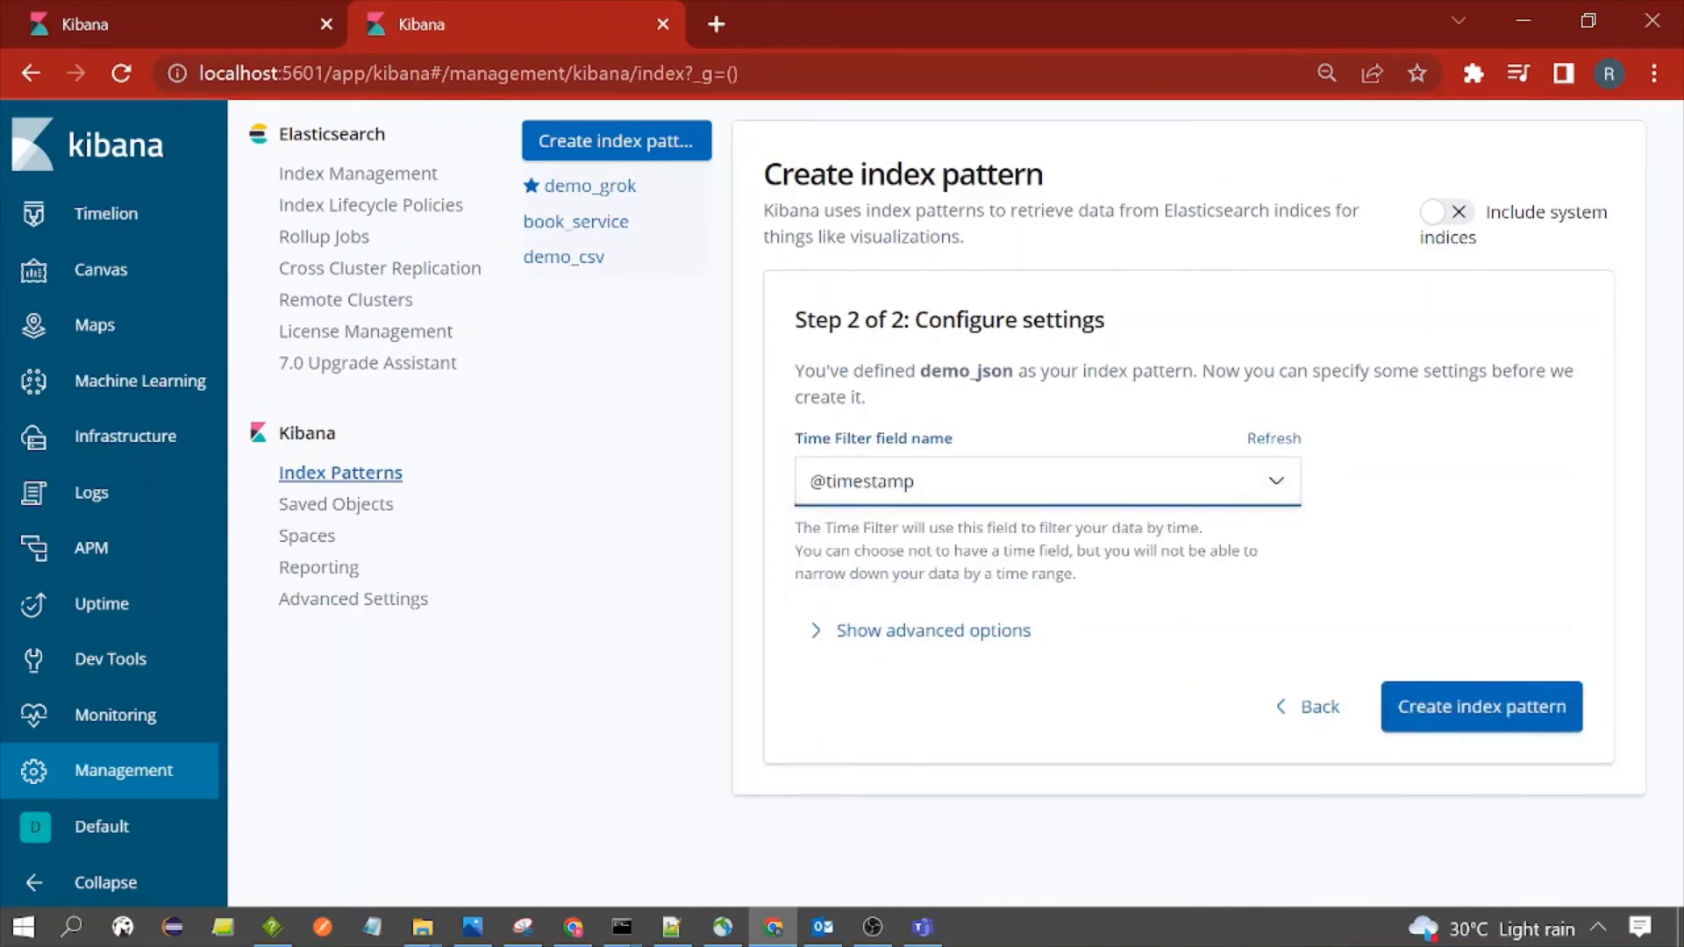
click(1424, 719)
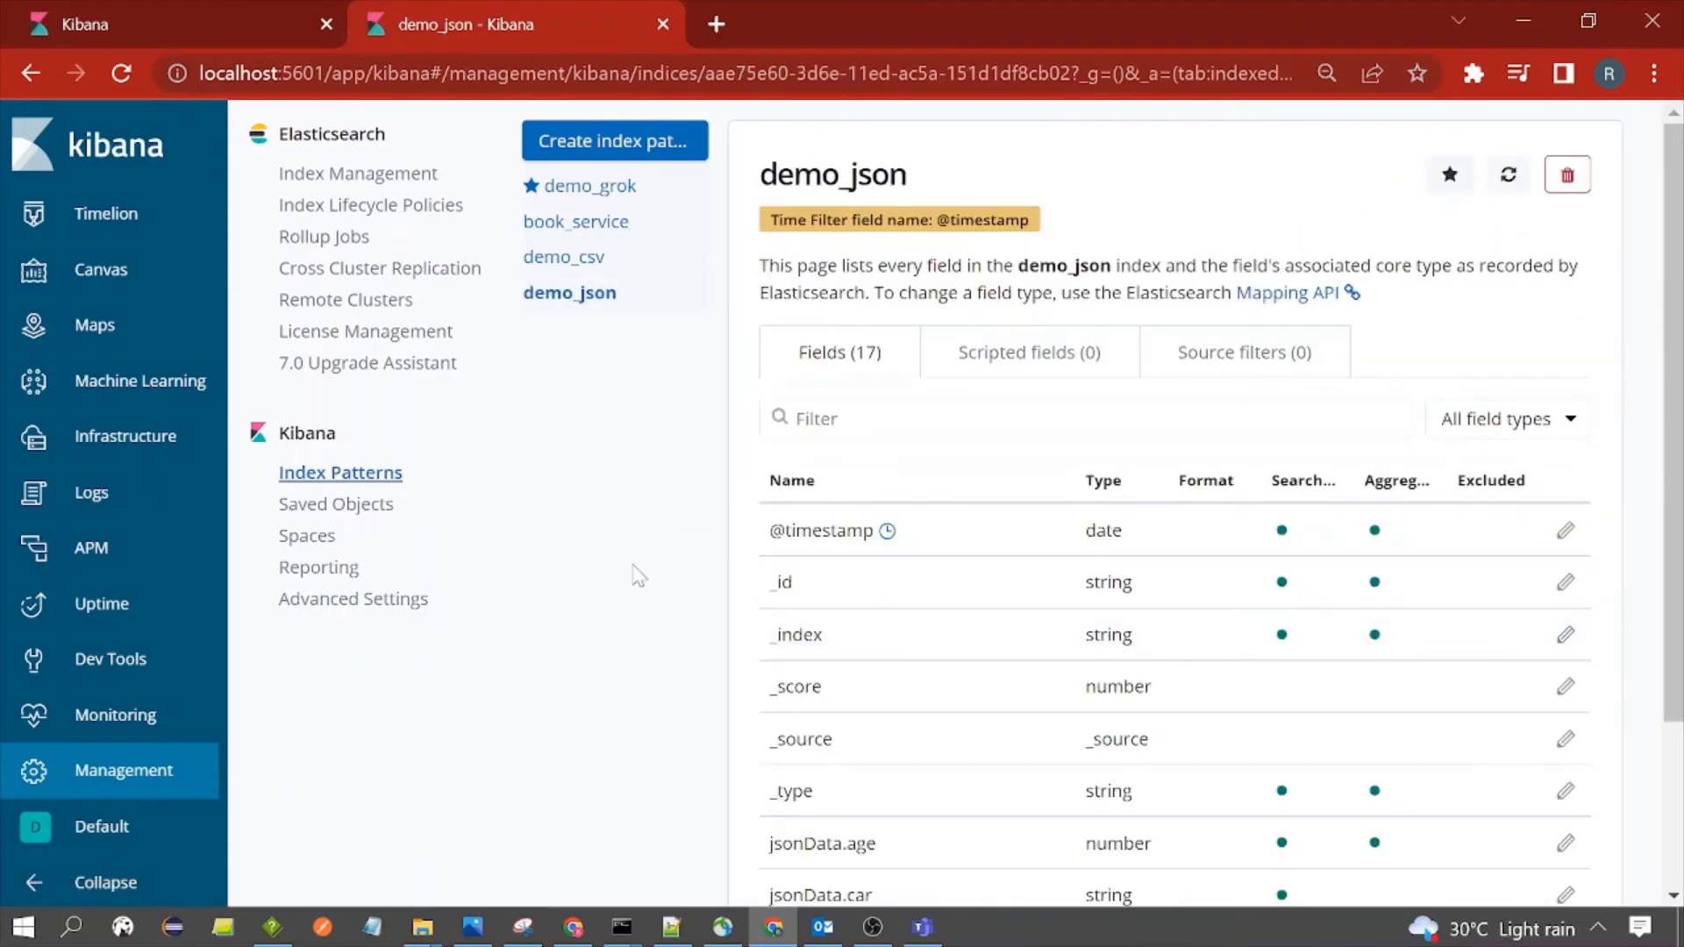
- Open Discover and switch the index pattern to demo_json
scroll(127, 434, up, 1)
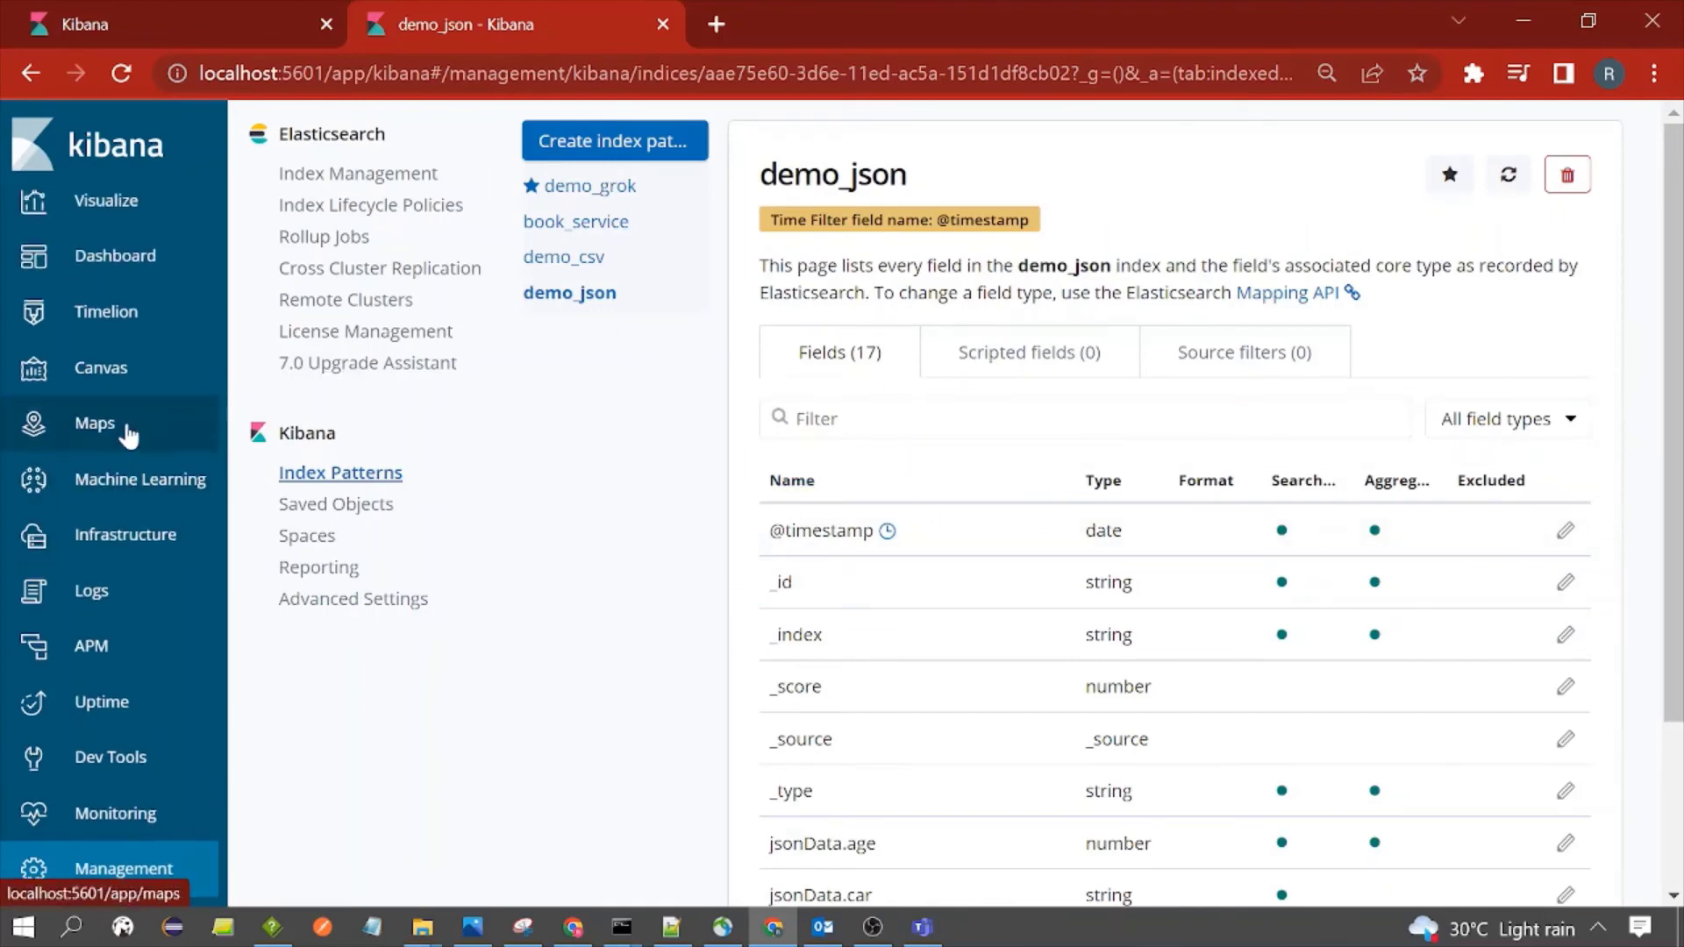
scroll(127, 435, up, 1)
click(114, 230)
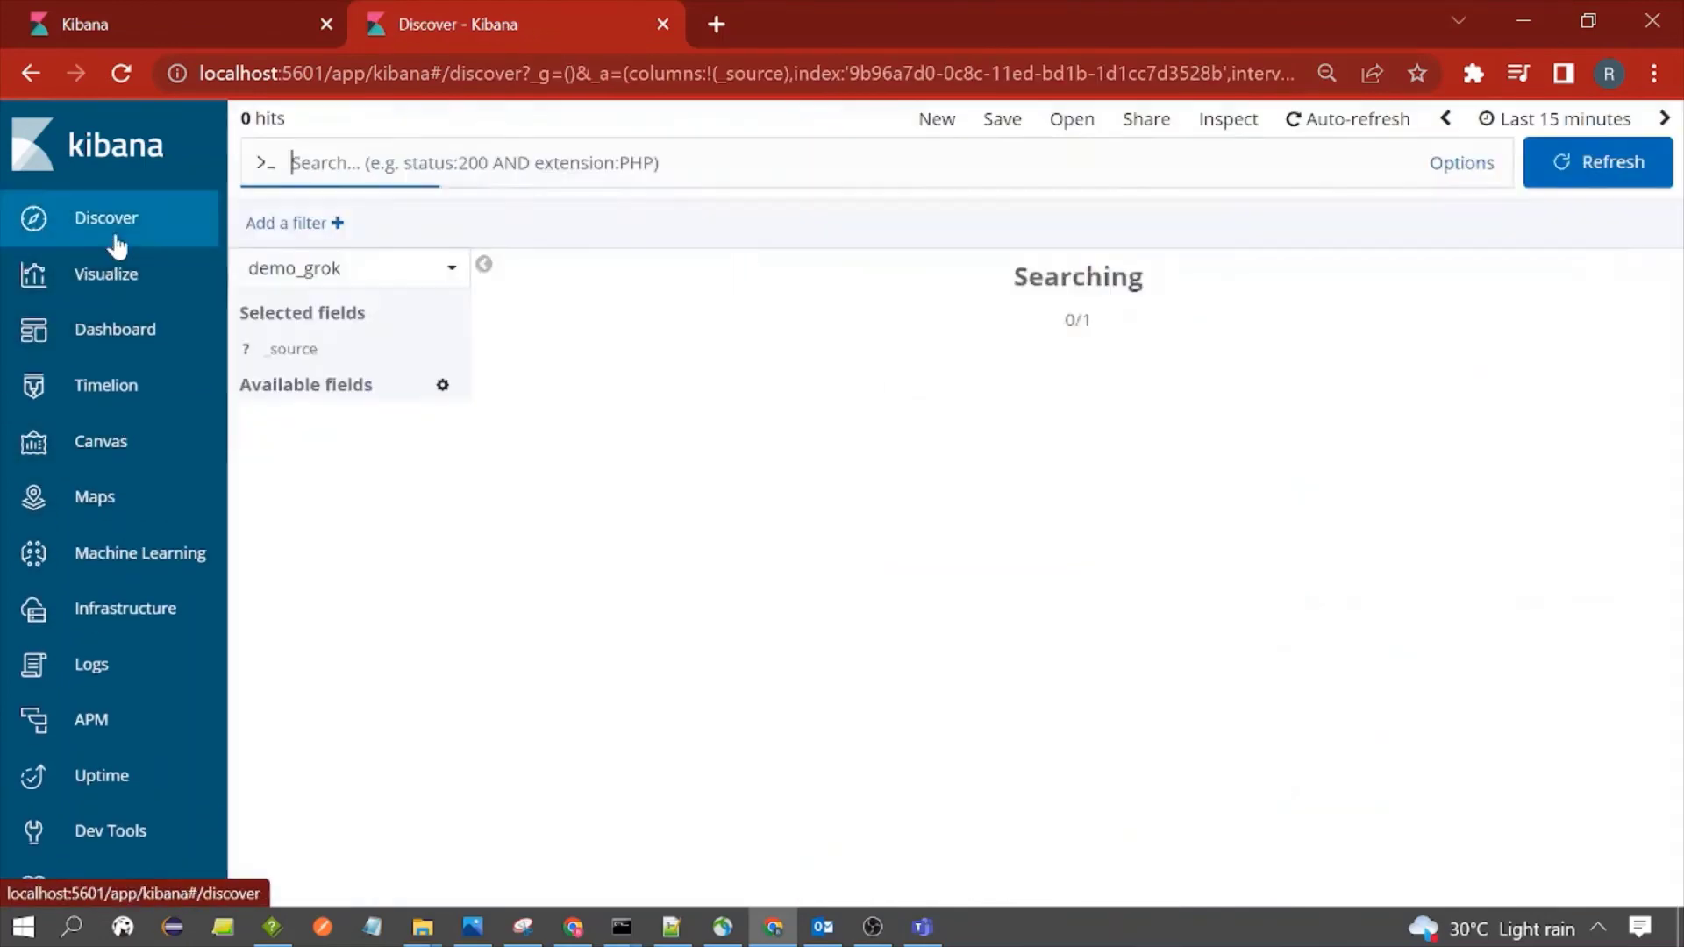
click(359, 269)
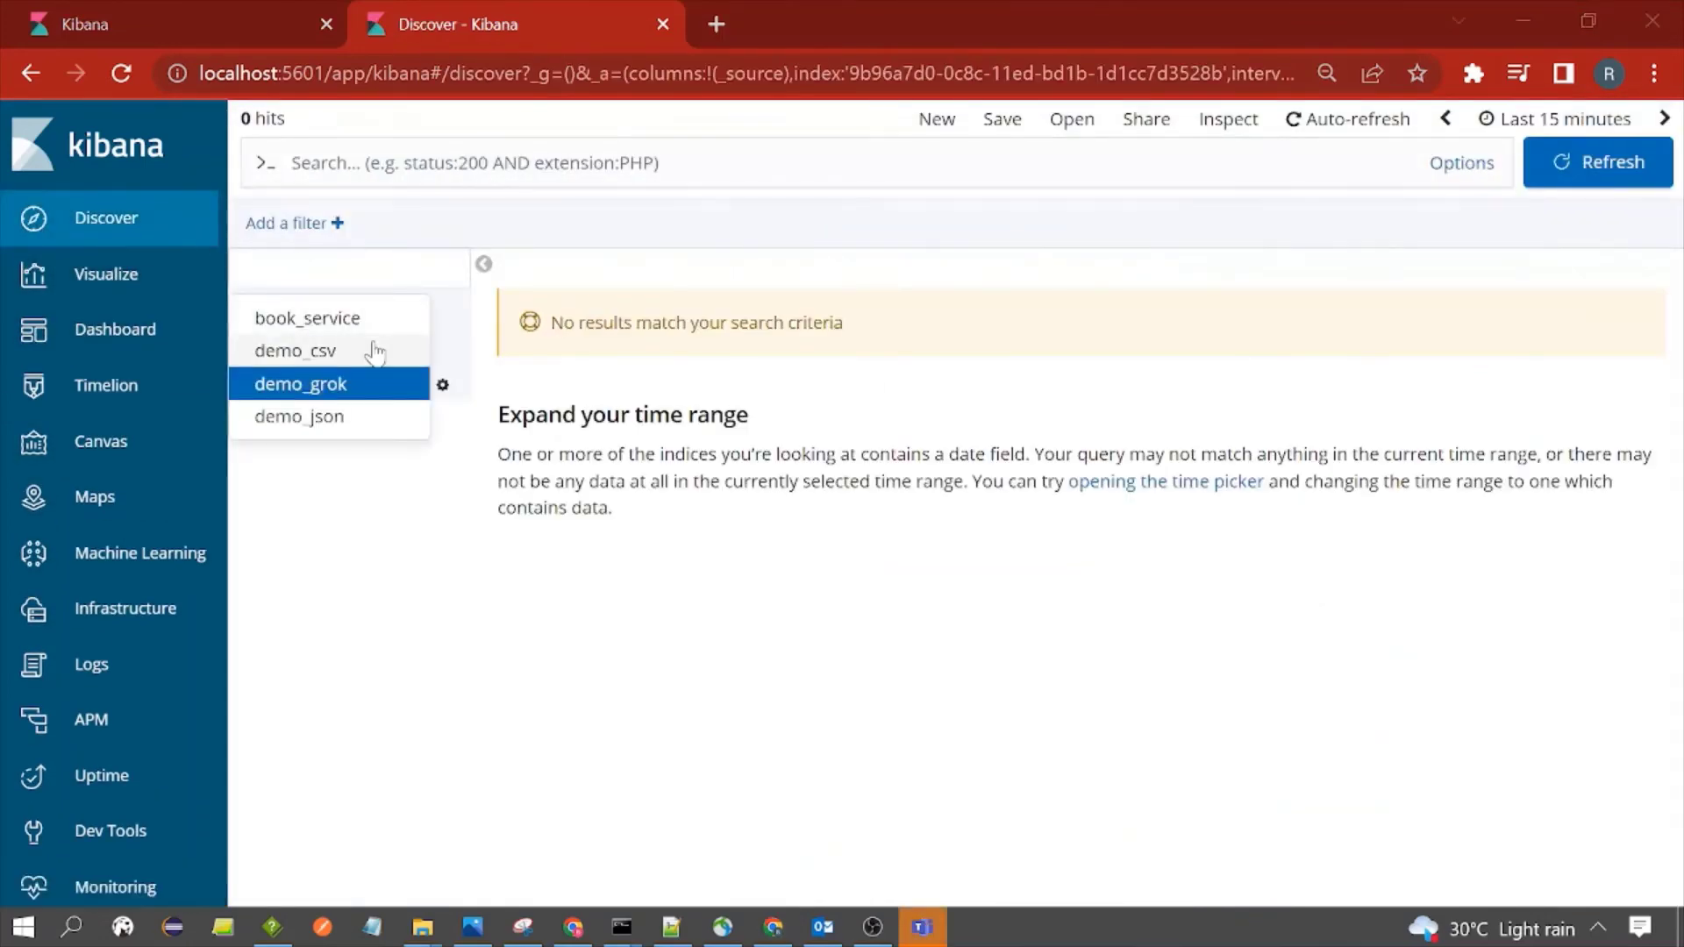
click(318, 425)
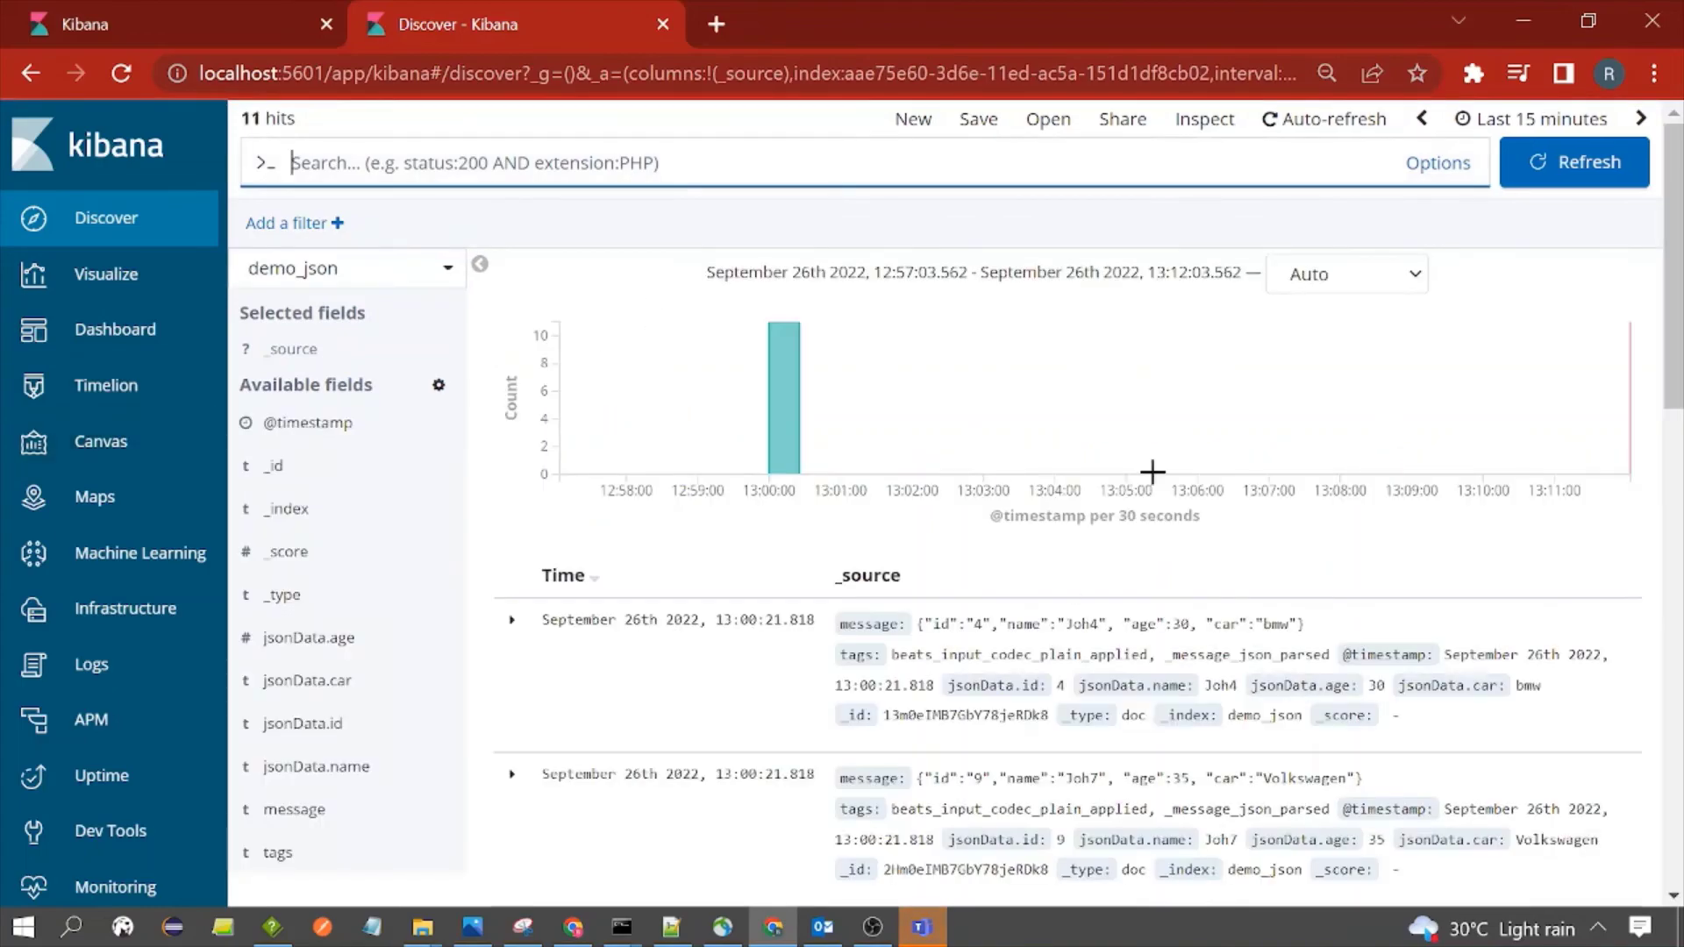
- Highlight the hit count in Discover and look through the listed demo_json documents
mouse_move(1673, 248)
mouse_down()
mouse_move(1673, 327)
mouse_move(1672, 235)
mouse_up()
drag(306, 120, 241, 118)
click(404, 136)
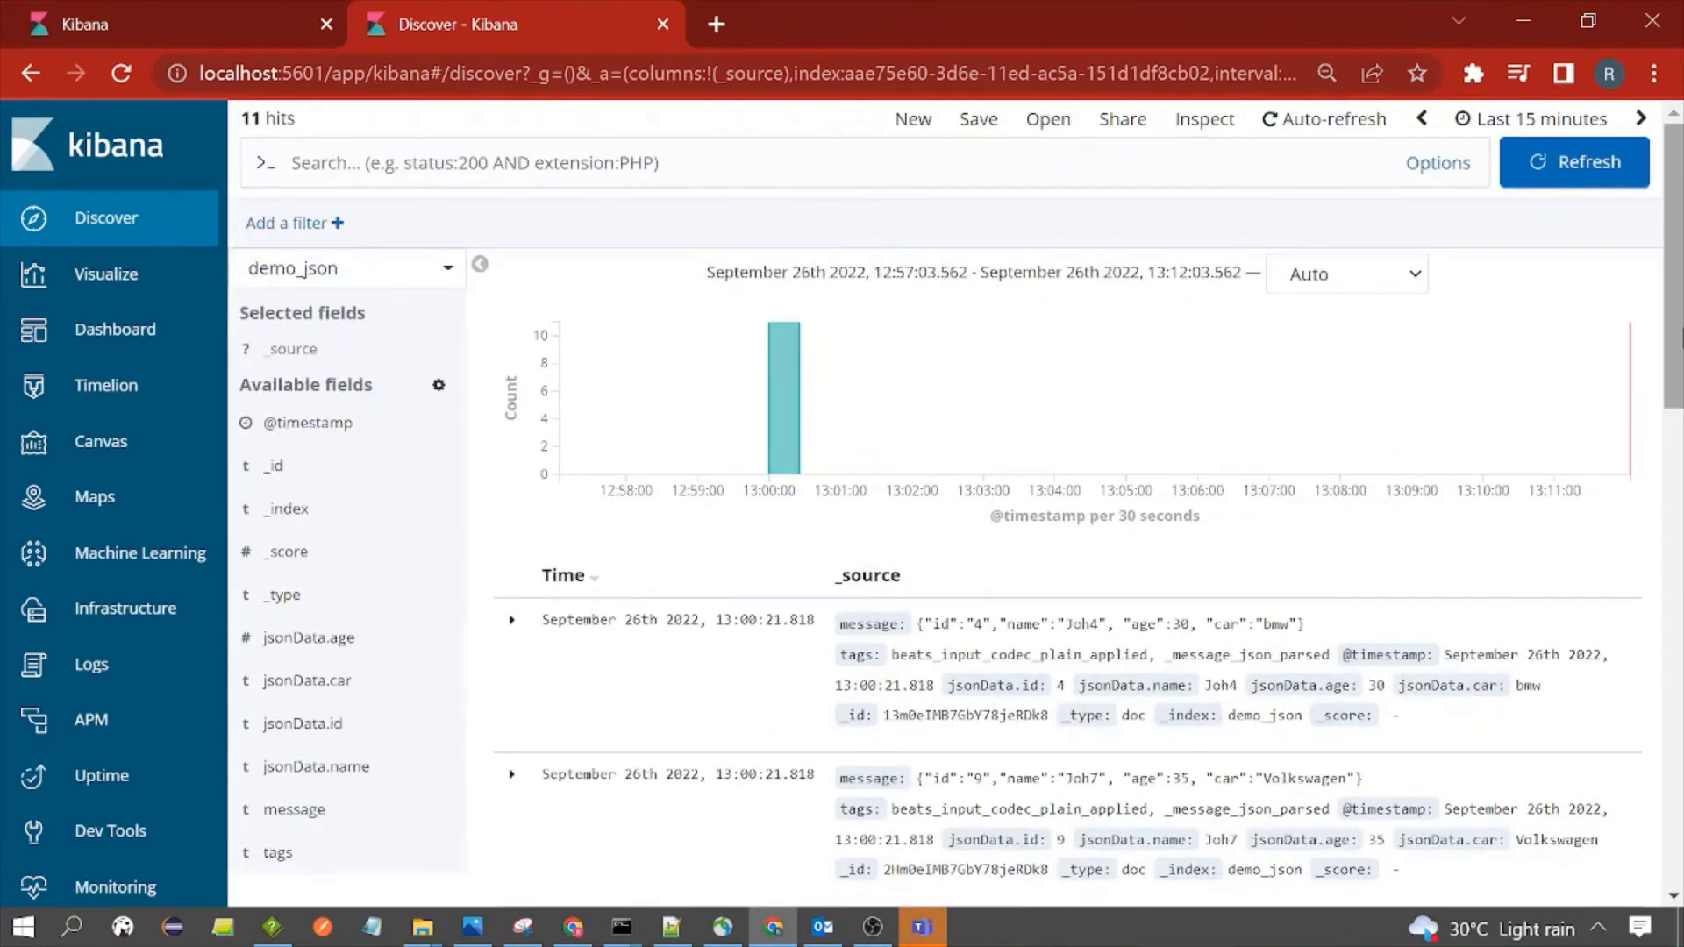
scroll(1645, 844, down, 10)
scroll(1644, 844, up, 10)
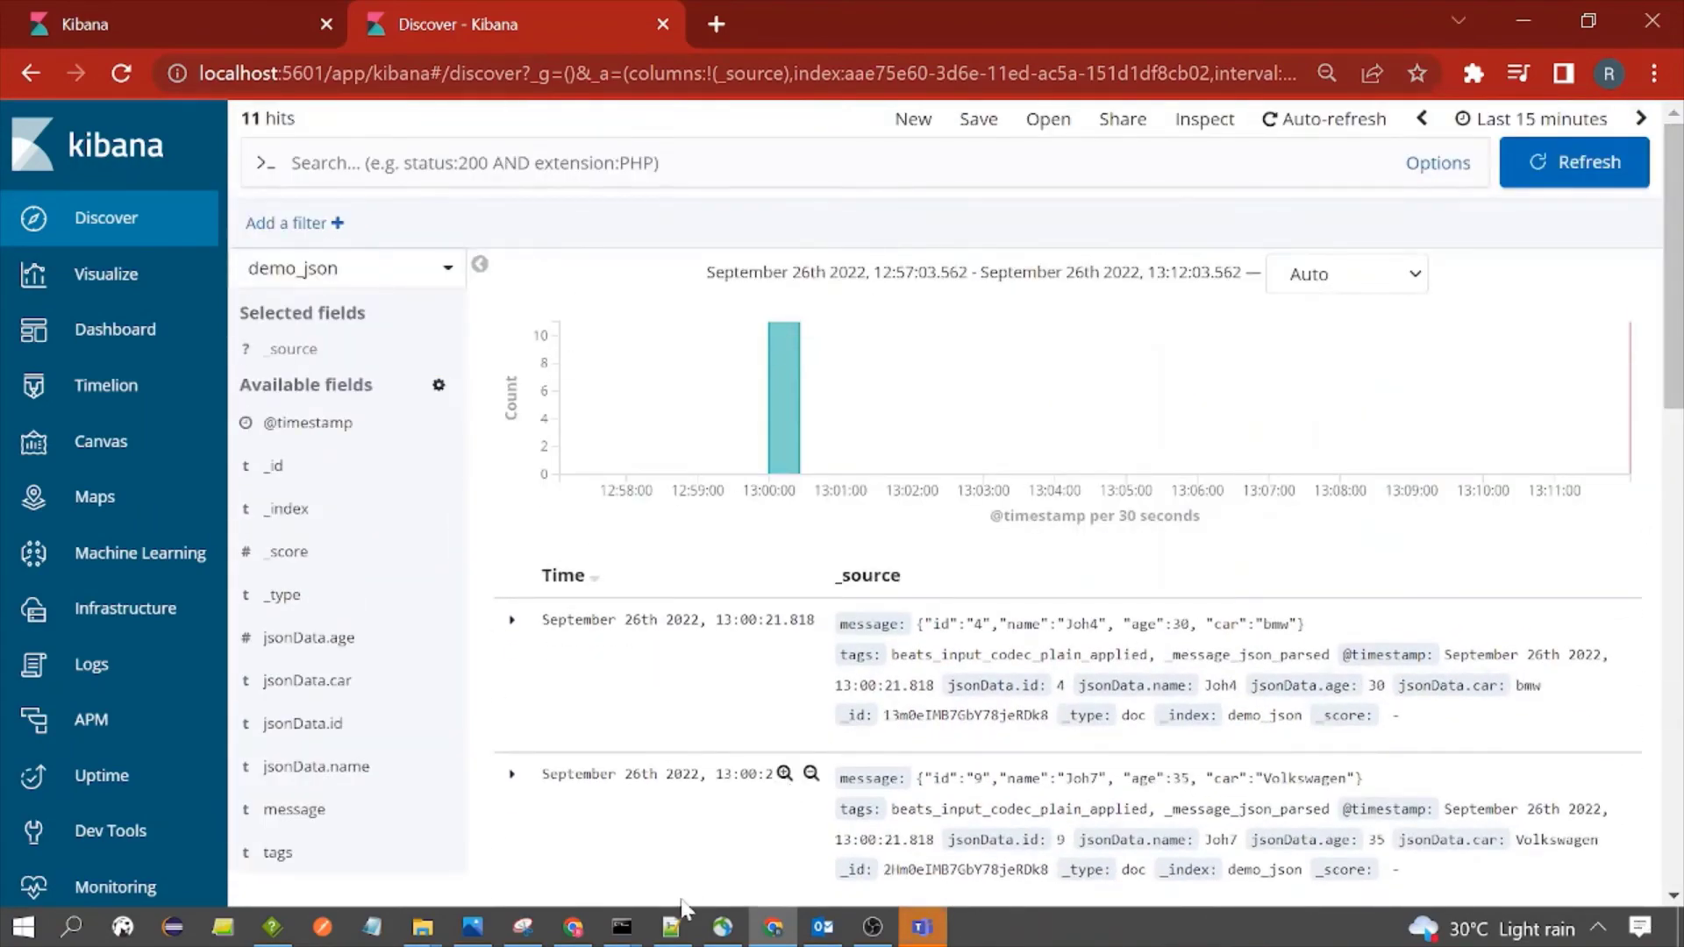
- Switch to test.txt in Notepad++ and highlight its JSON lines, clearing the selection at the end
click(671, 927)
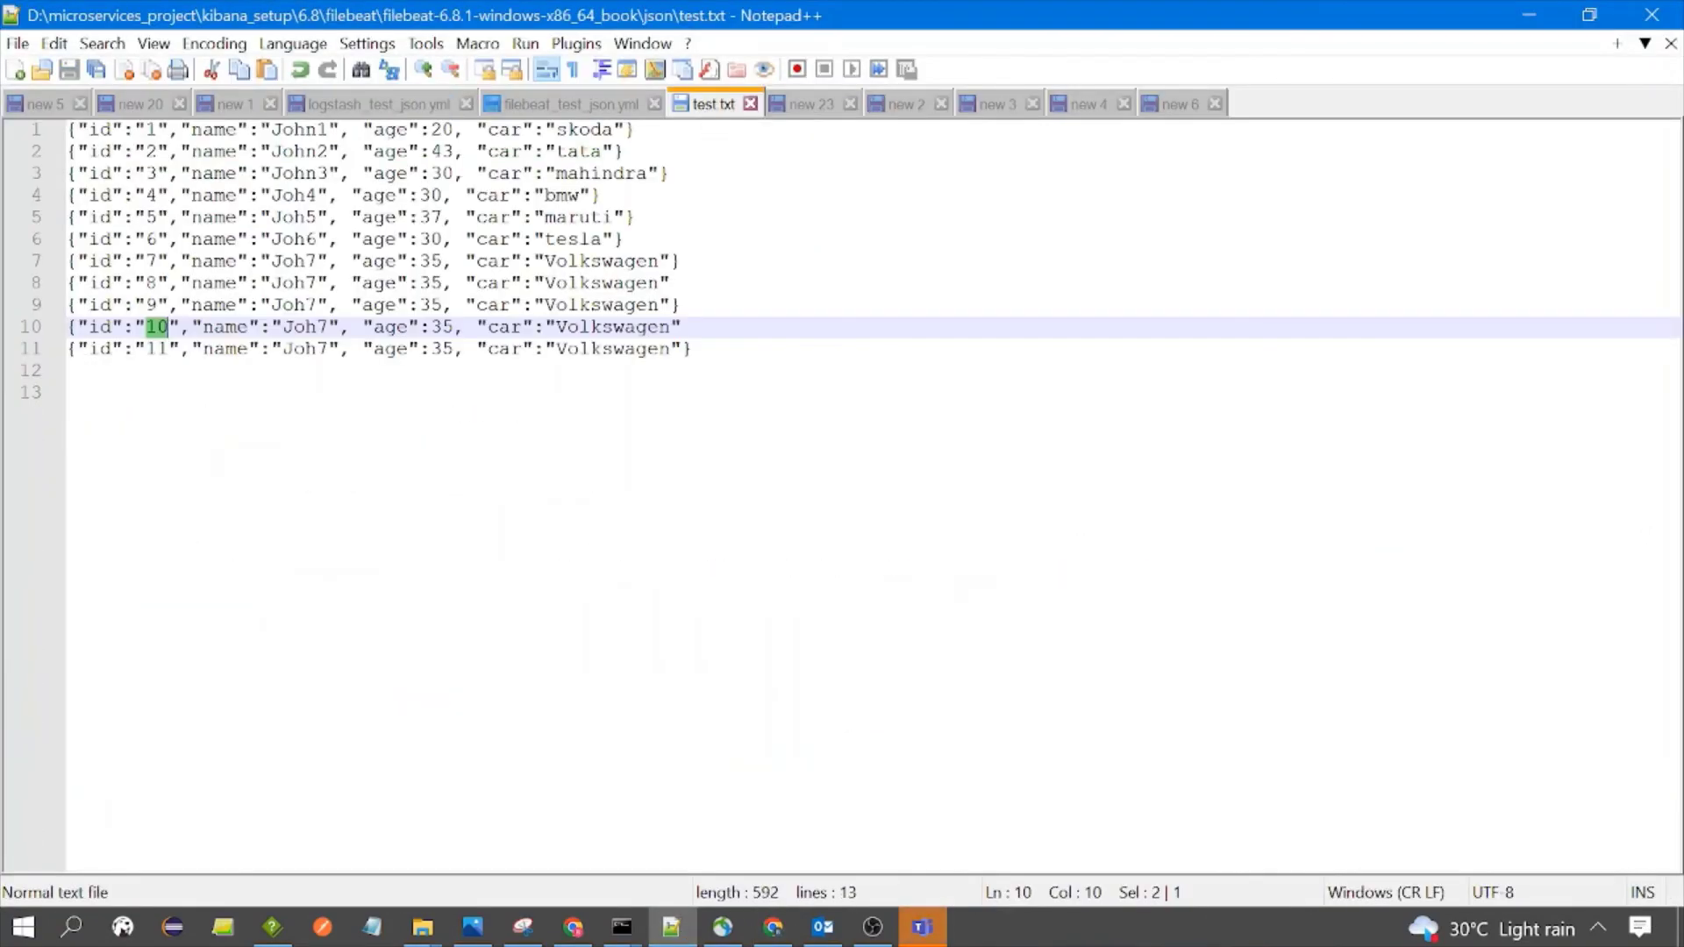
click(683, 111)
key(ctrl+shift+Home)
click(66, 393)
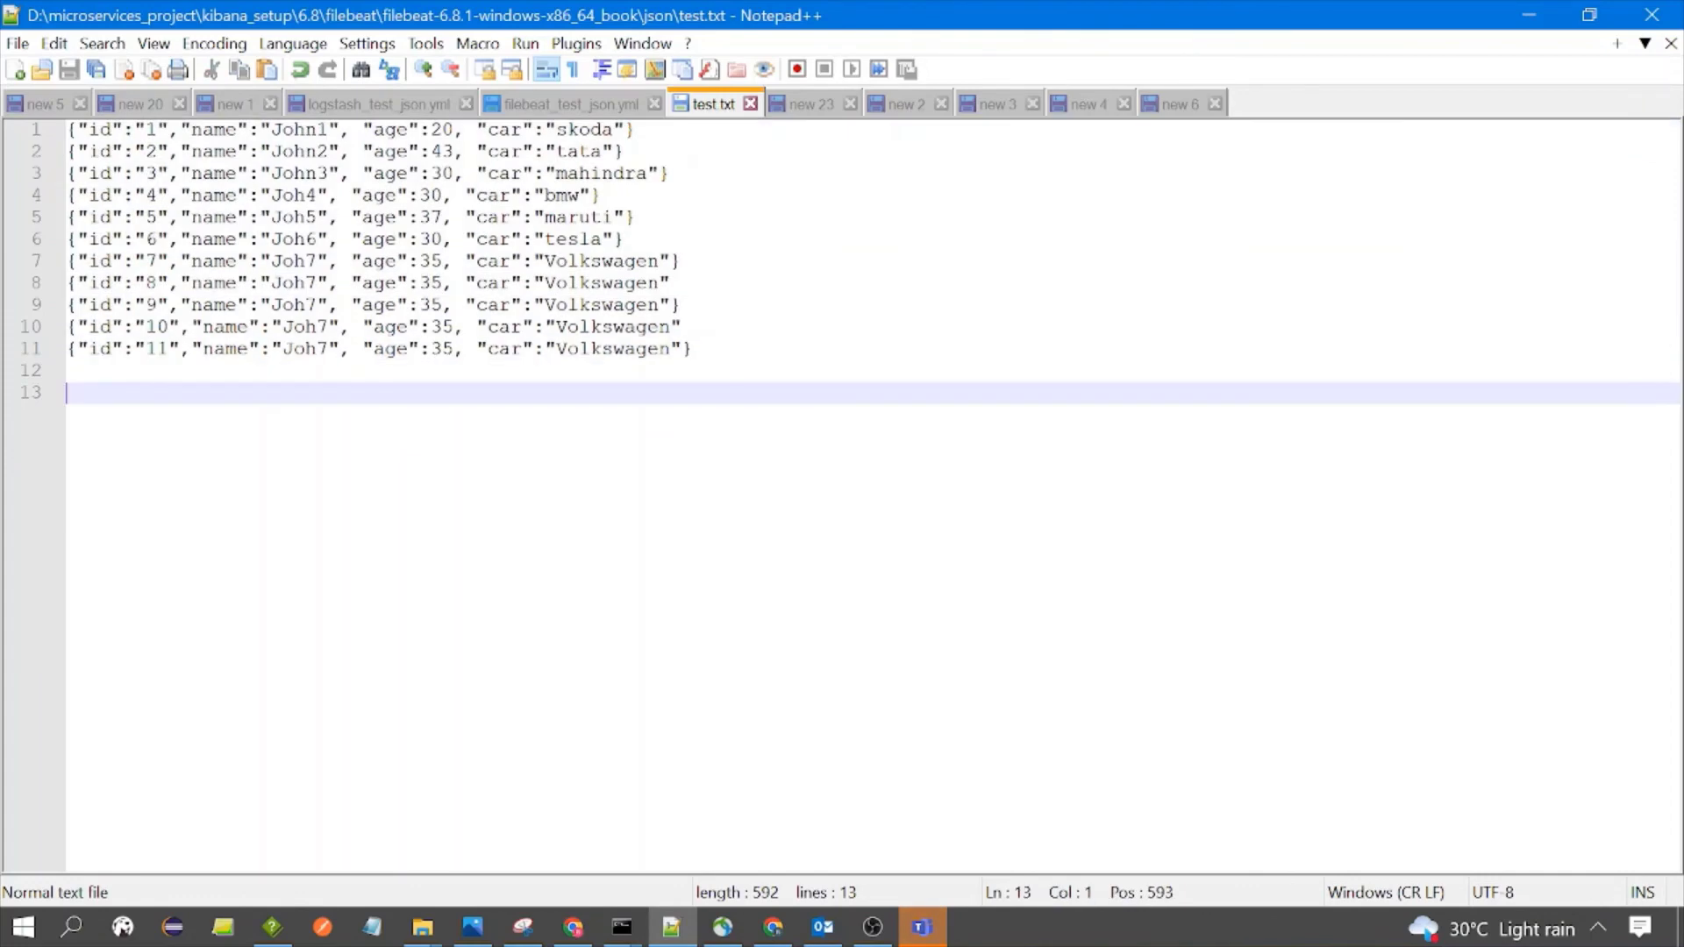
- Return to Kibana and expand the id 4 document to examine its fields in table view
key(alt+Tab)
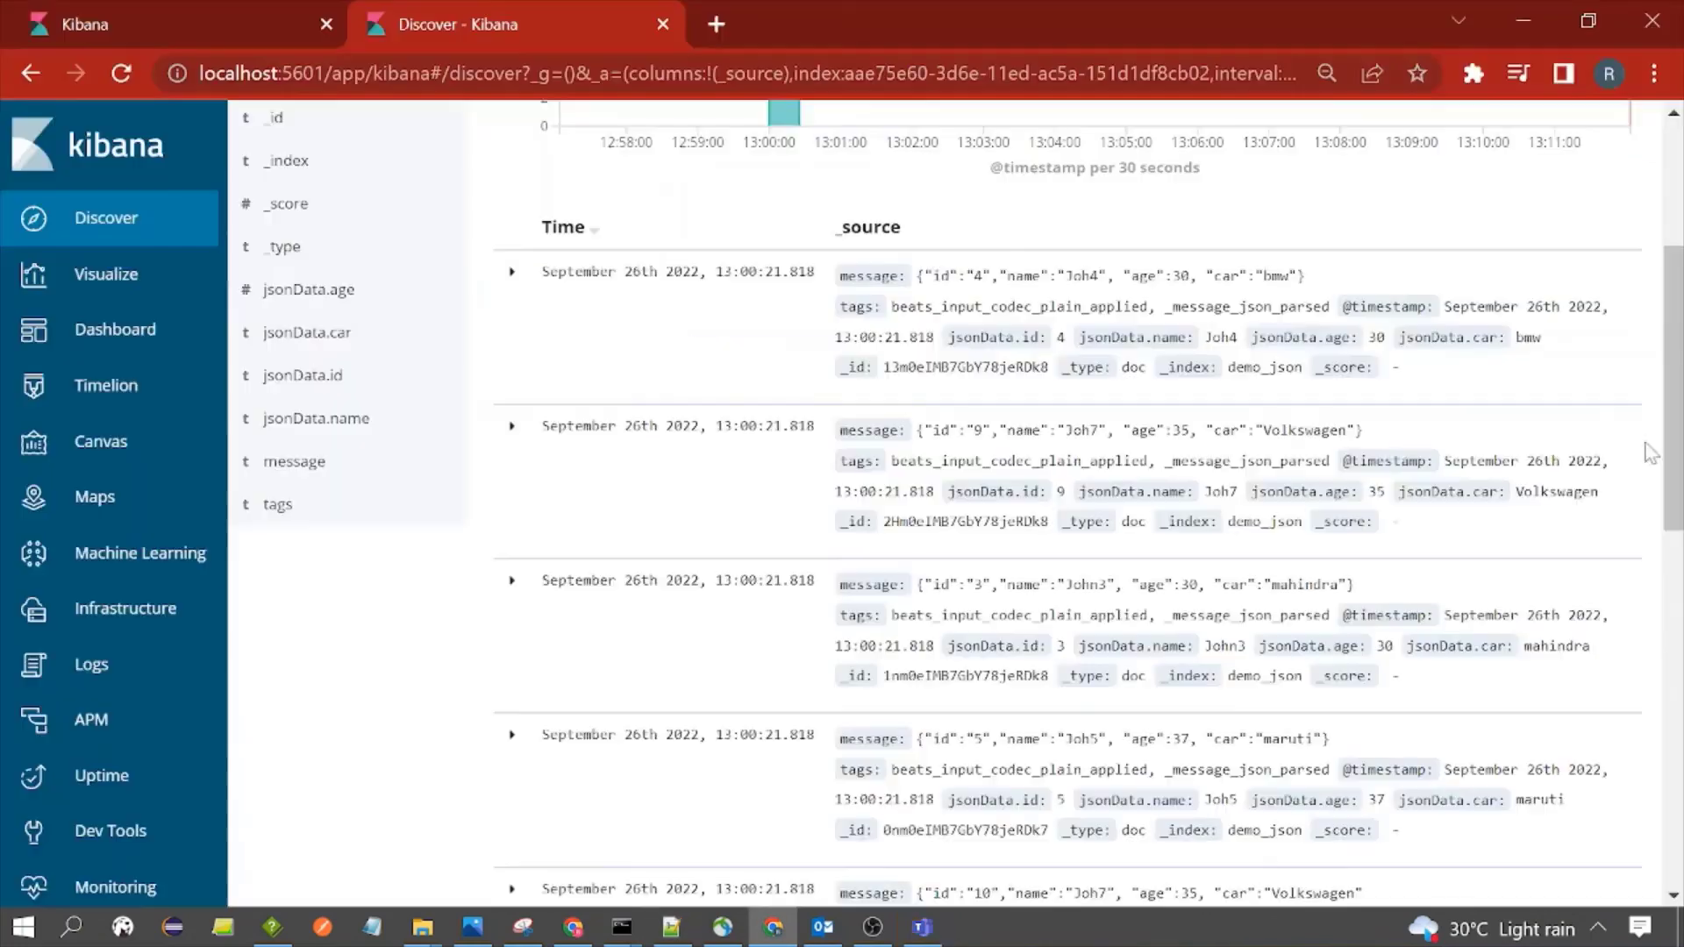
click(512, 271)
scroll(614, 640, down, 4)
scroll(588, 658, up, 2)
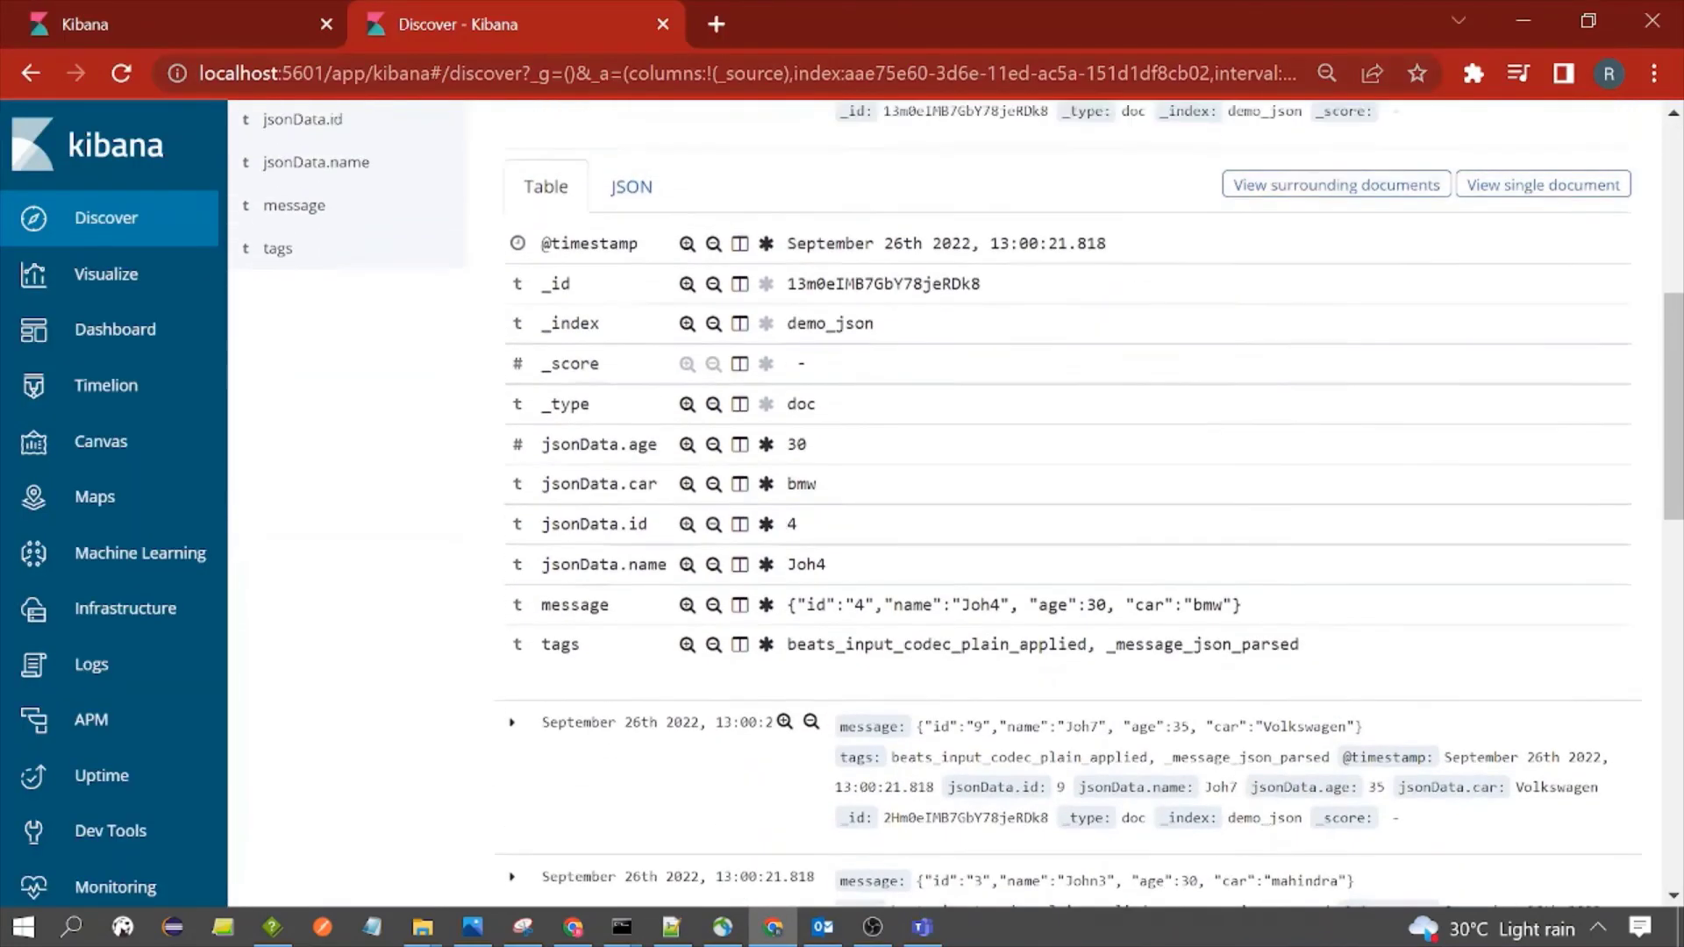
scroll(586, 658, down, 2)
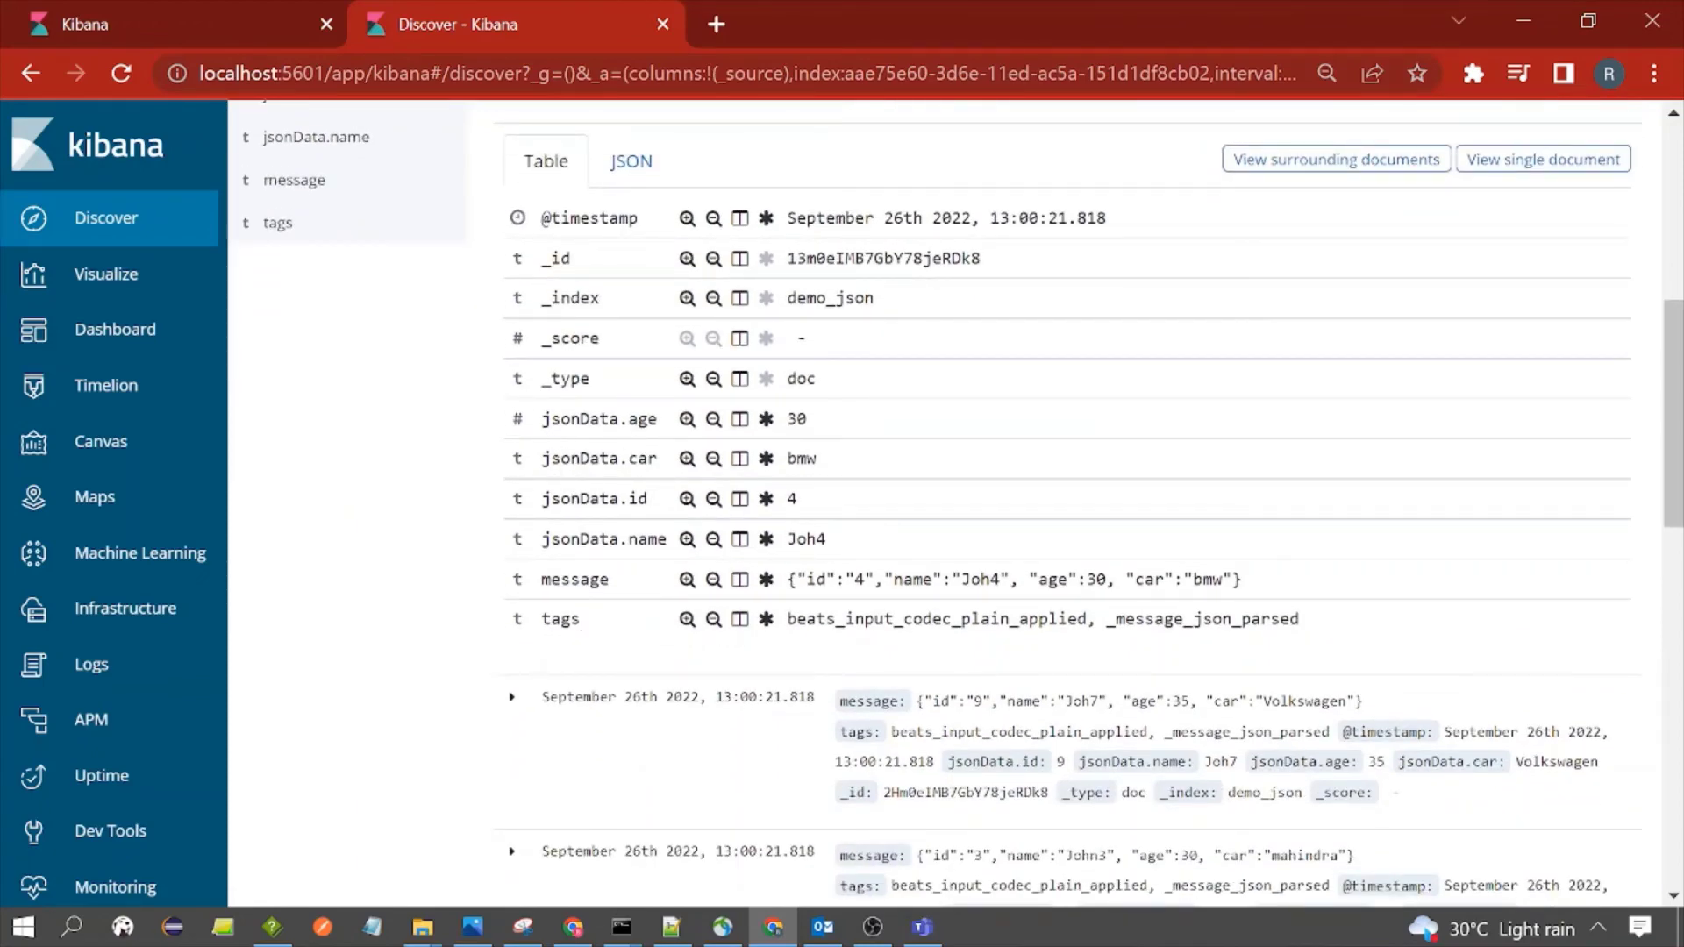
- Highlight the jsonData prefix on the id 4 document's fields, and the matching target value in logstash_test_json.yml
drag(540, 457, 658, 457)
drag(540, 498, 619, 499)
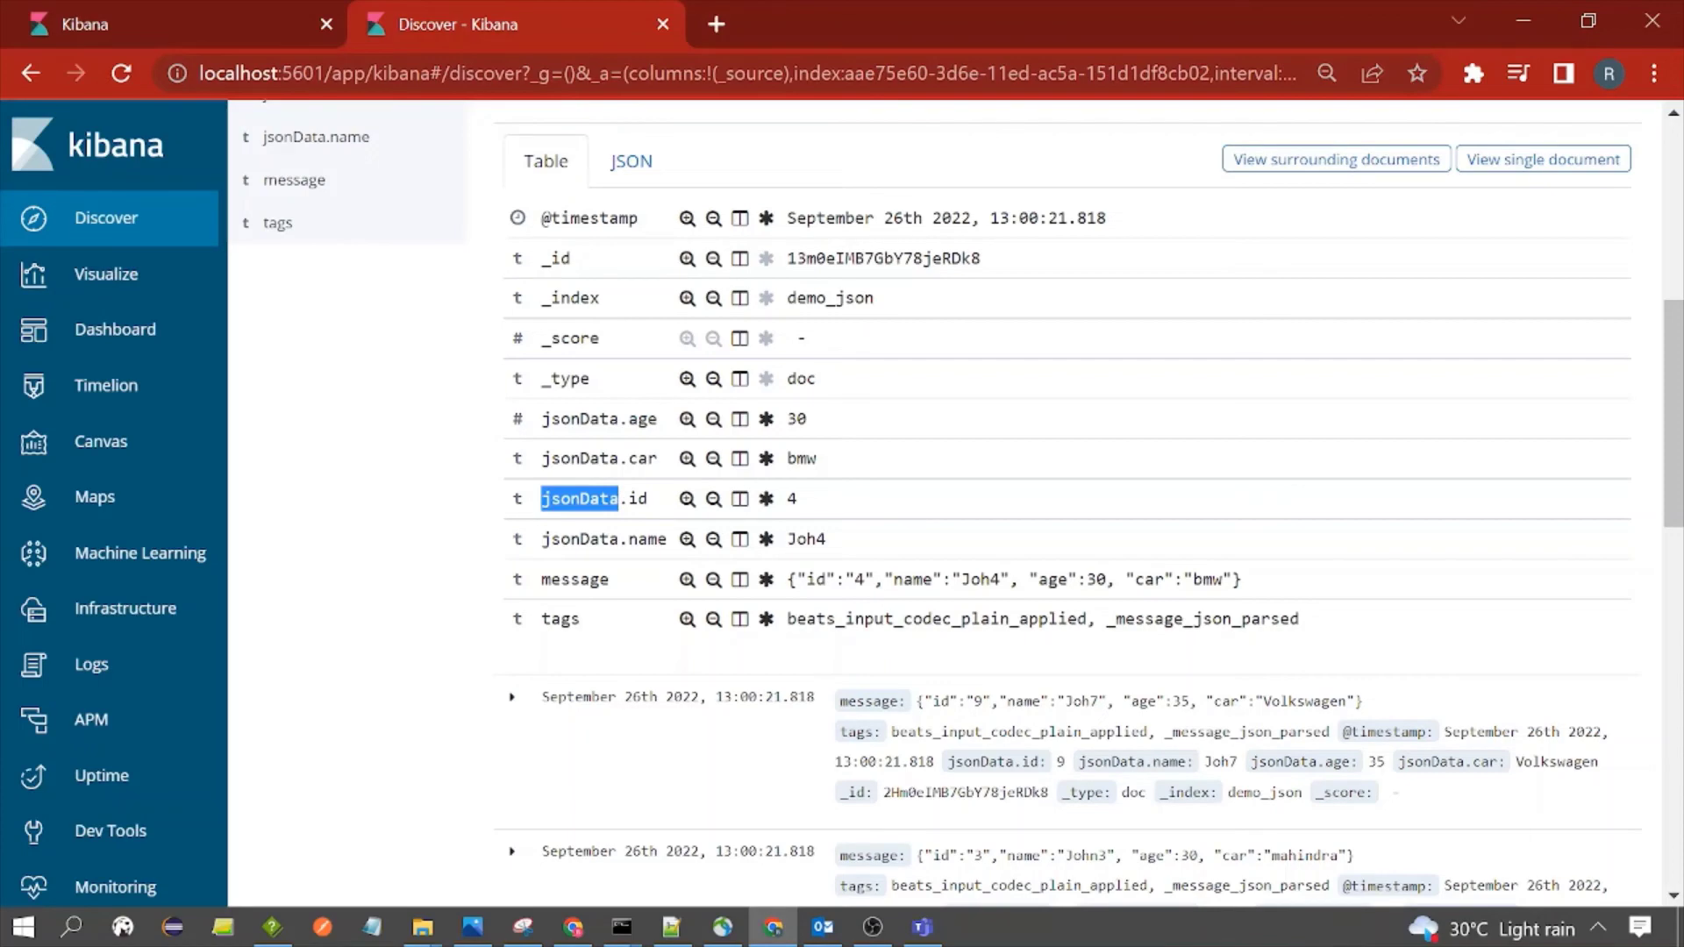
key(alt+Tab)
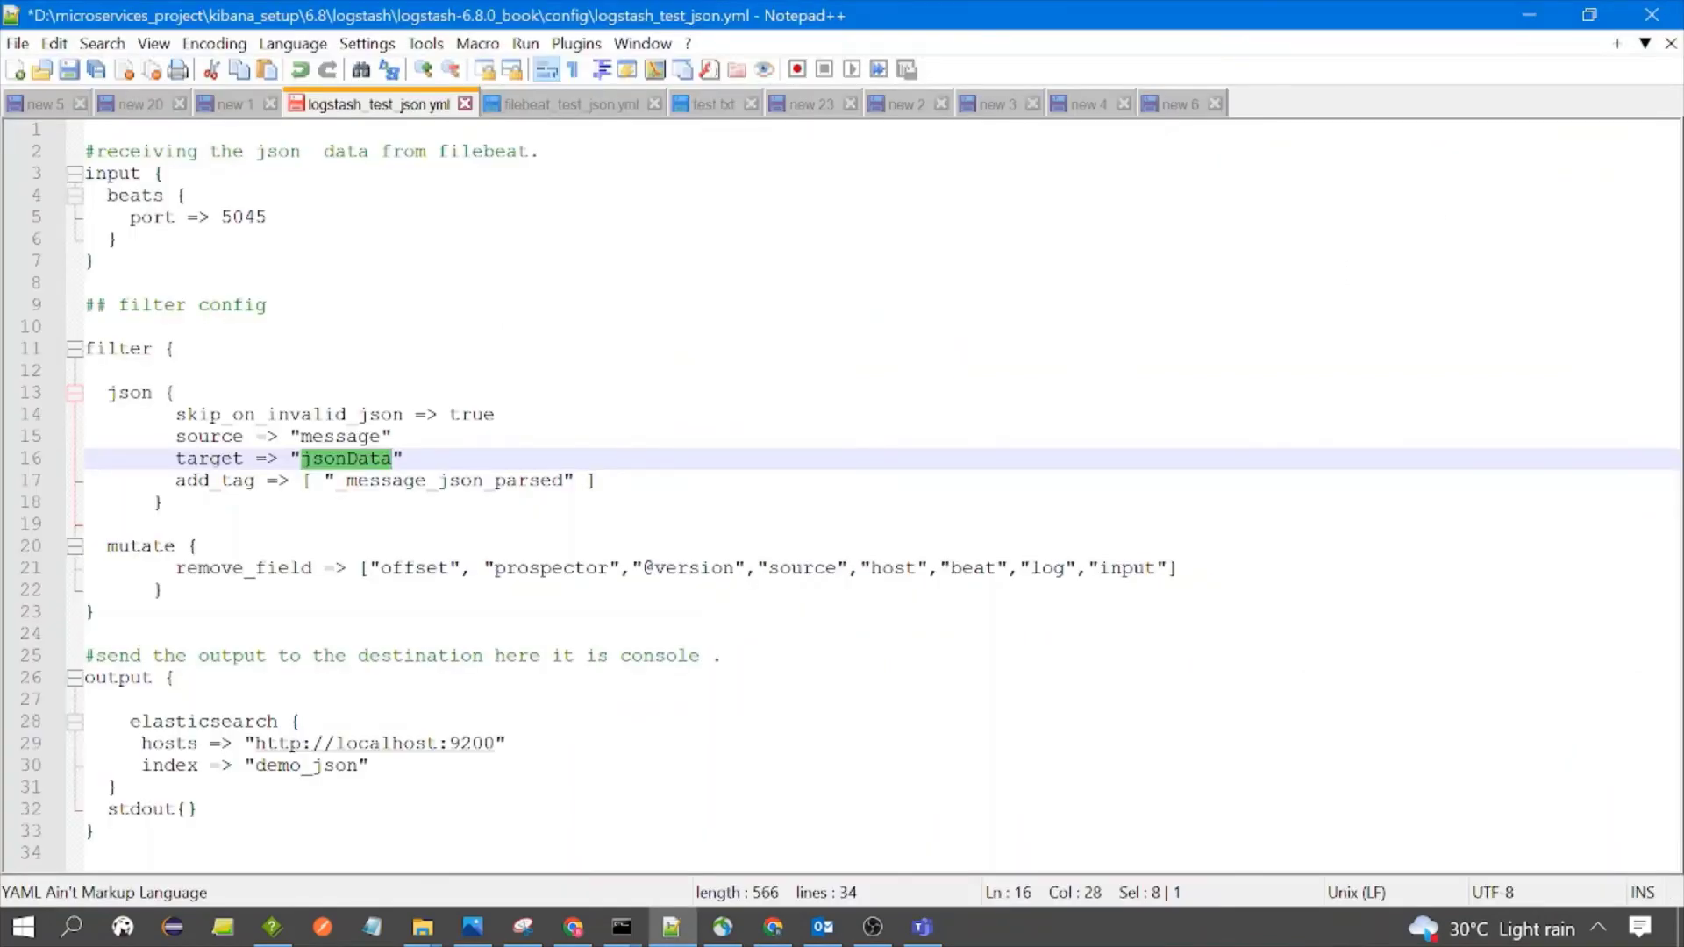
click(164, 502)
click(345, 458)
double_click(345, 458)
- Go back to Kibana and highlight the whole message entry in the id 4 document's source summary
click(1529, 15)
scroll(969, 523, up, 1)
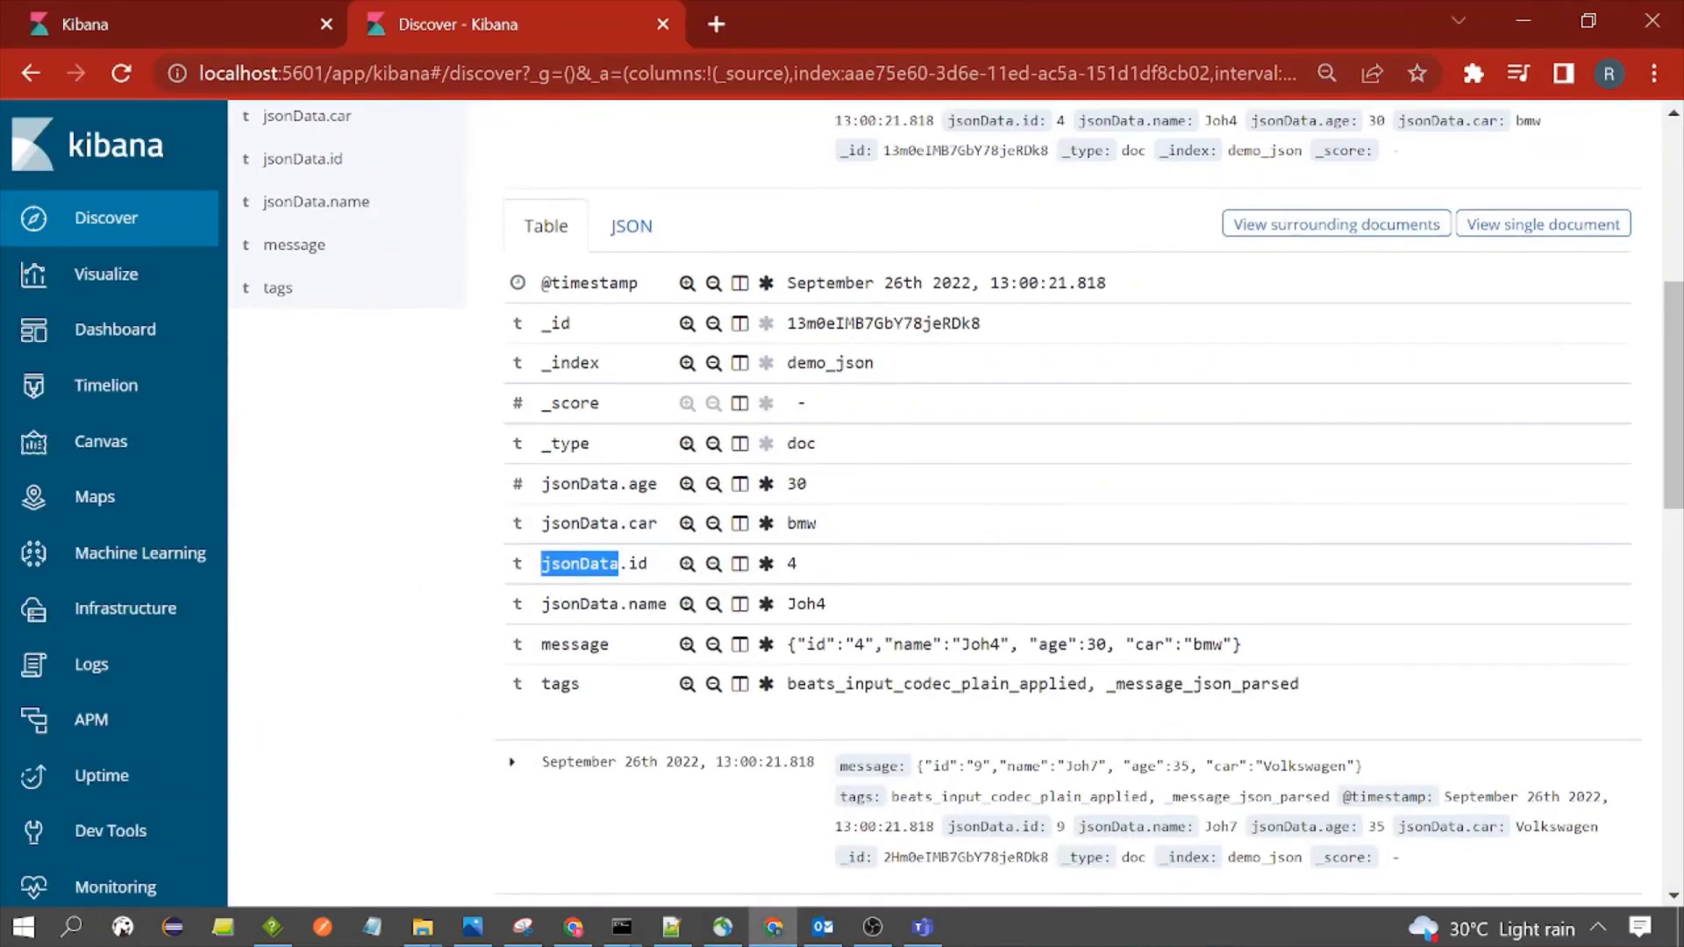
scroll(570, 631, up, 4)
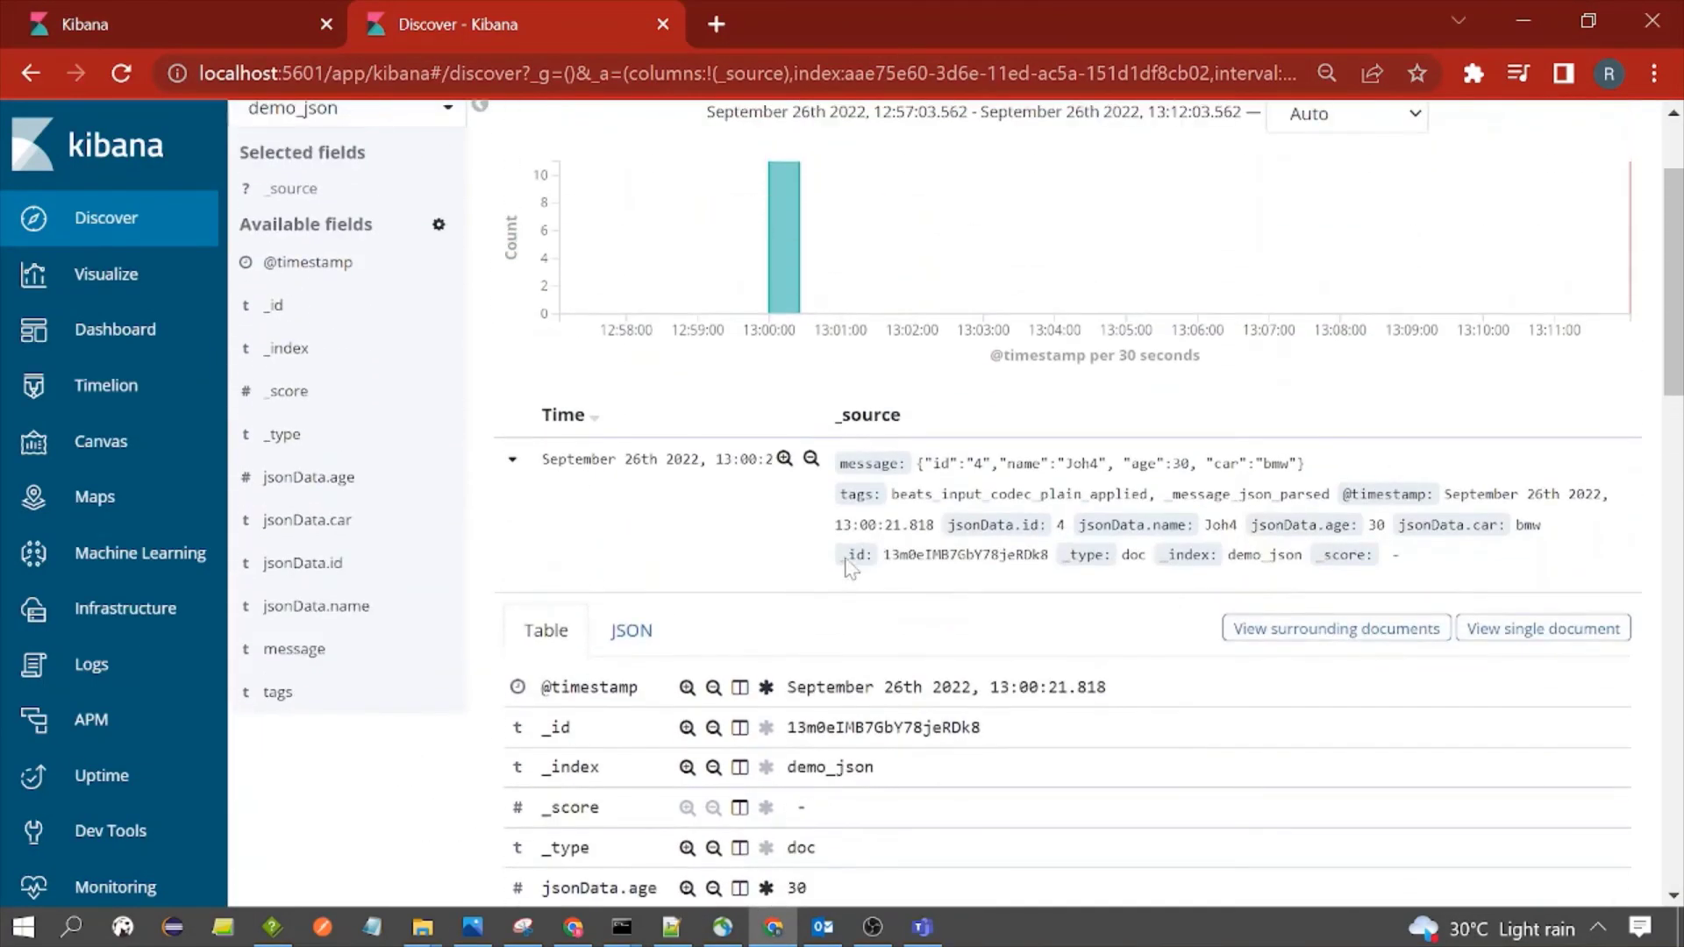
drag(835, 467, 1338, 458)
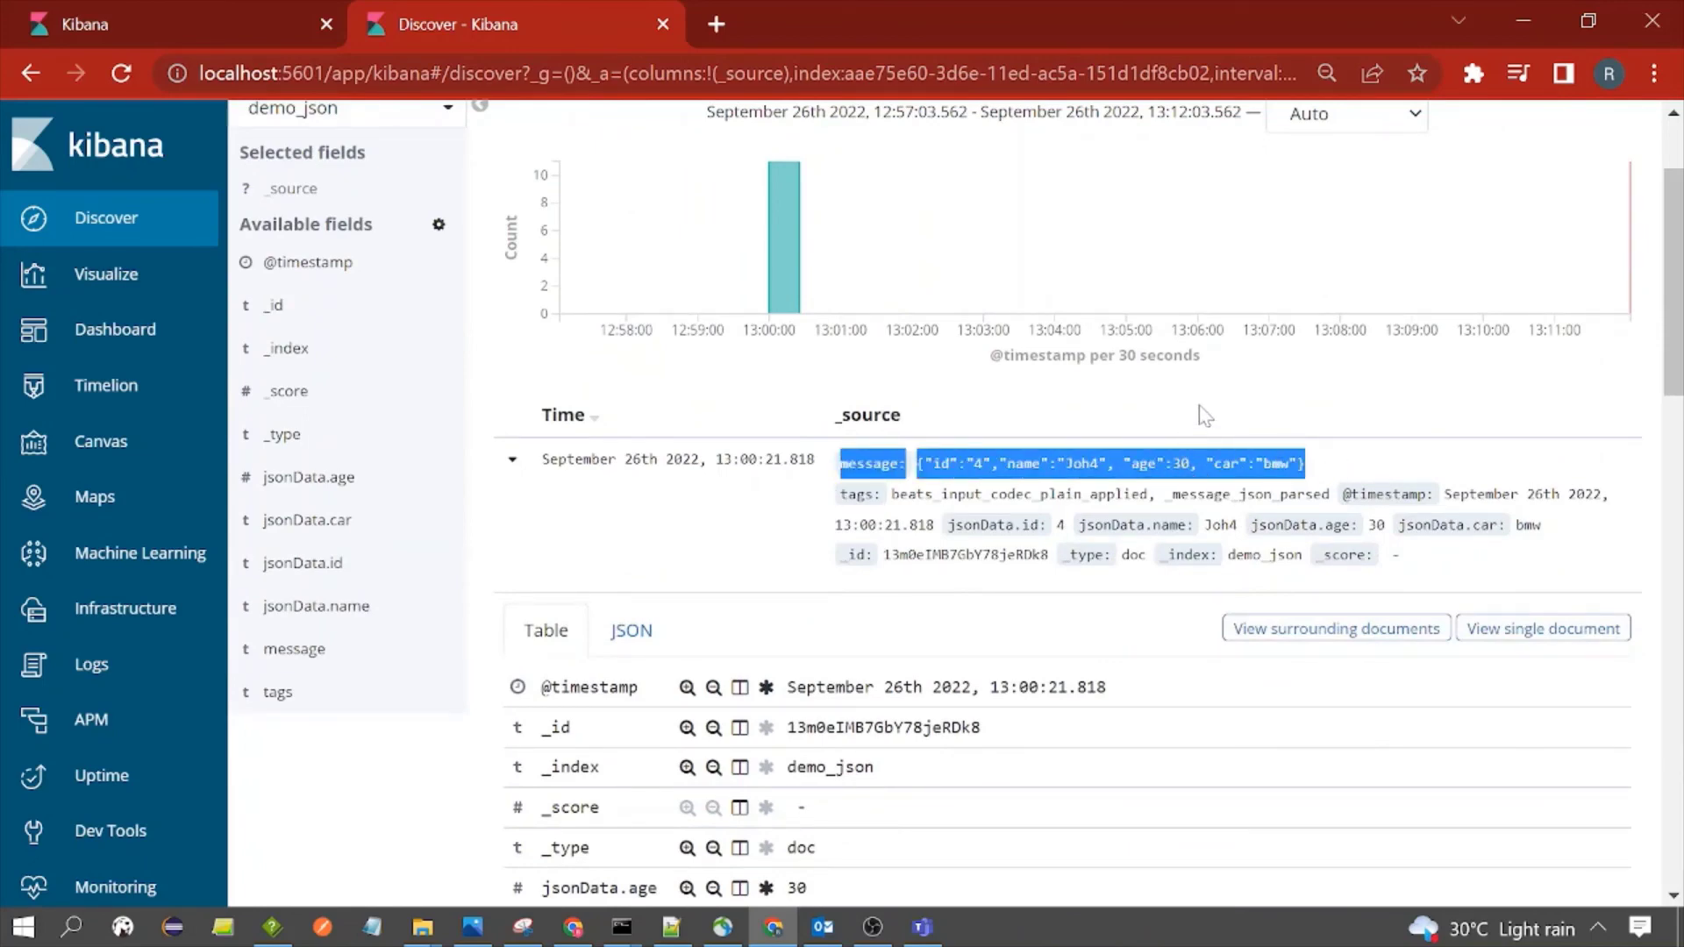
- Review the id 4 document's field table, and highlight the jsonData target again in the Logstash configuration in Notepad++
click(673, 927)
click(680, 927)
scroll(687, 752, down, 3)
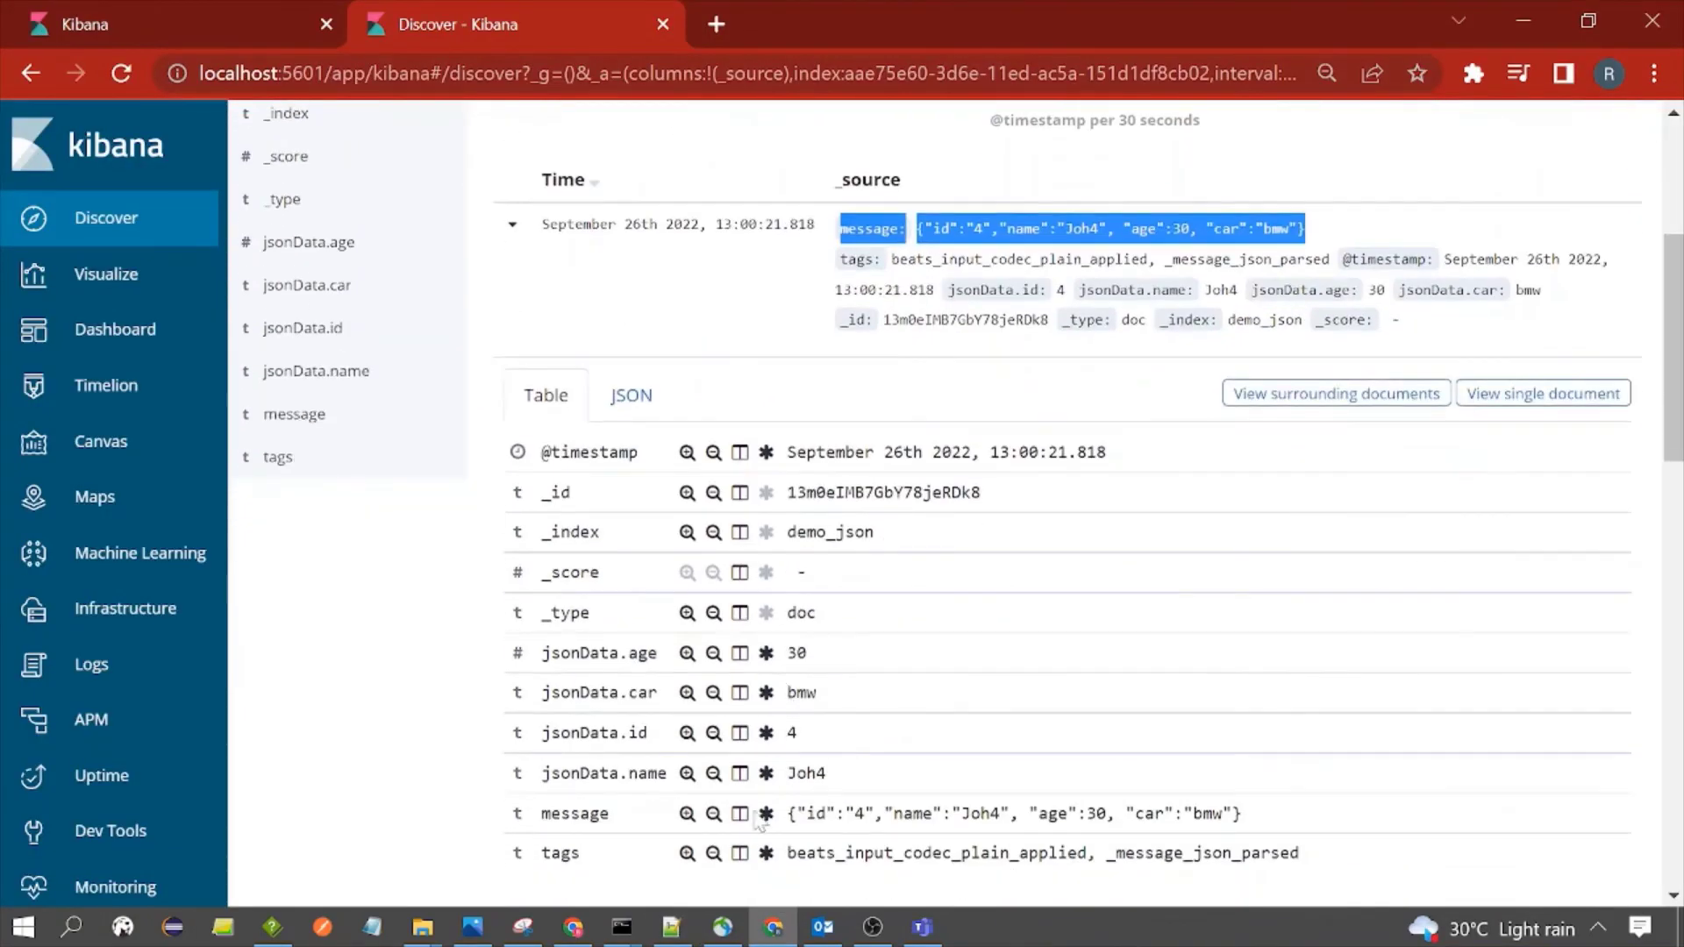
click(681, 934)
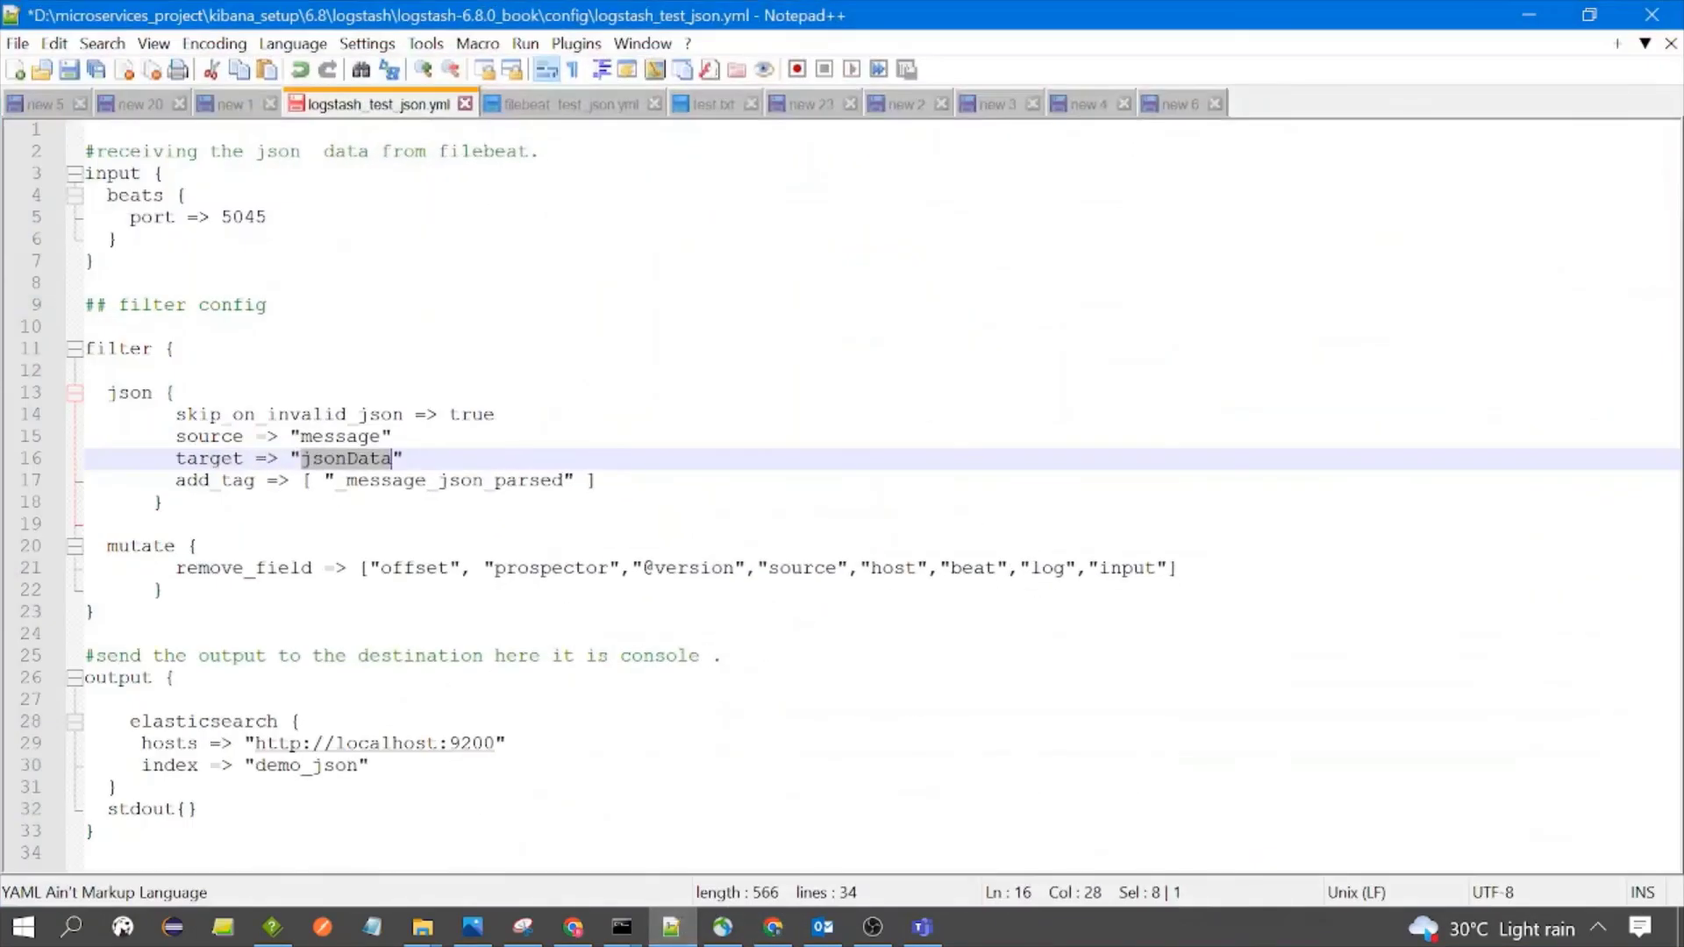
double_click(346, 459)
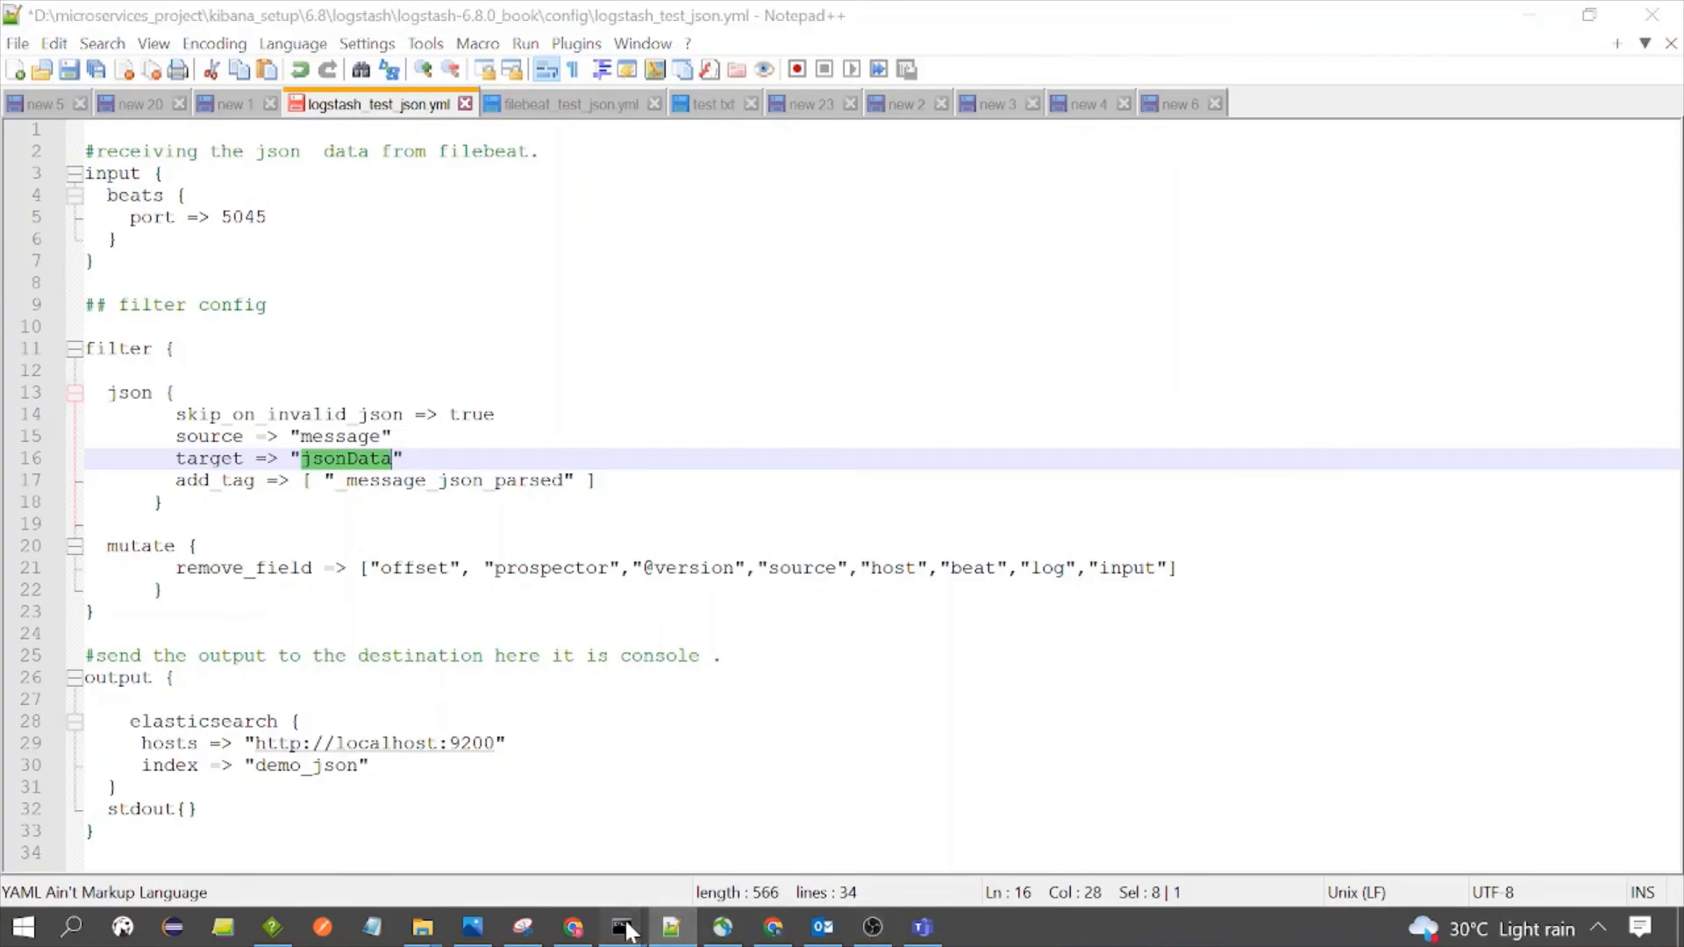
- Switch to the Logstash console and highlight the id 9 event's output block, including its jsonData section
mouse_move(622, 928)
click(1133, 792)
scroll(245, 492, up, 2)
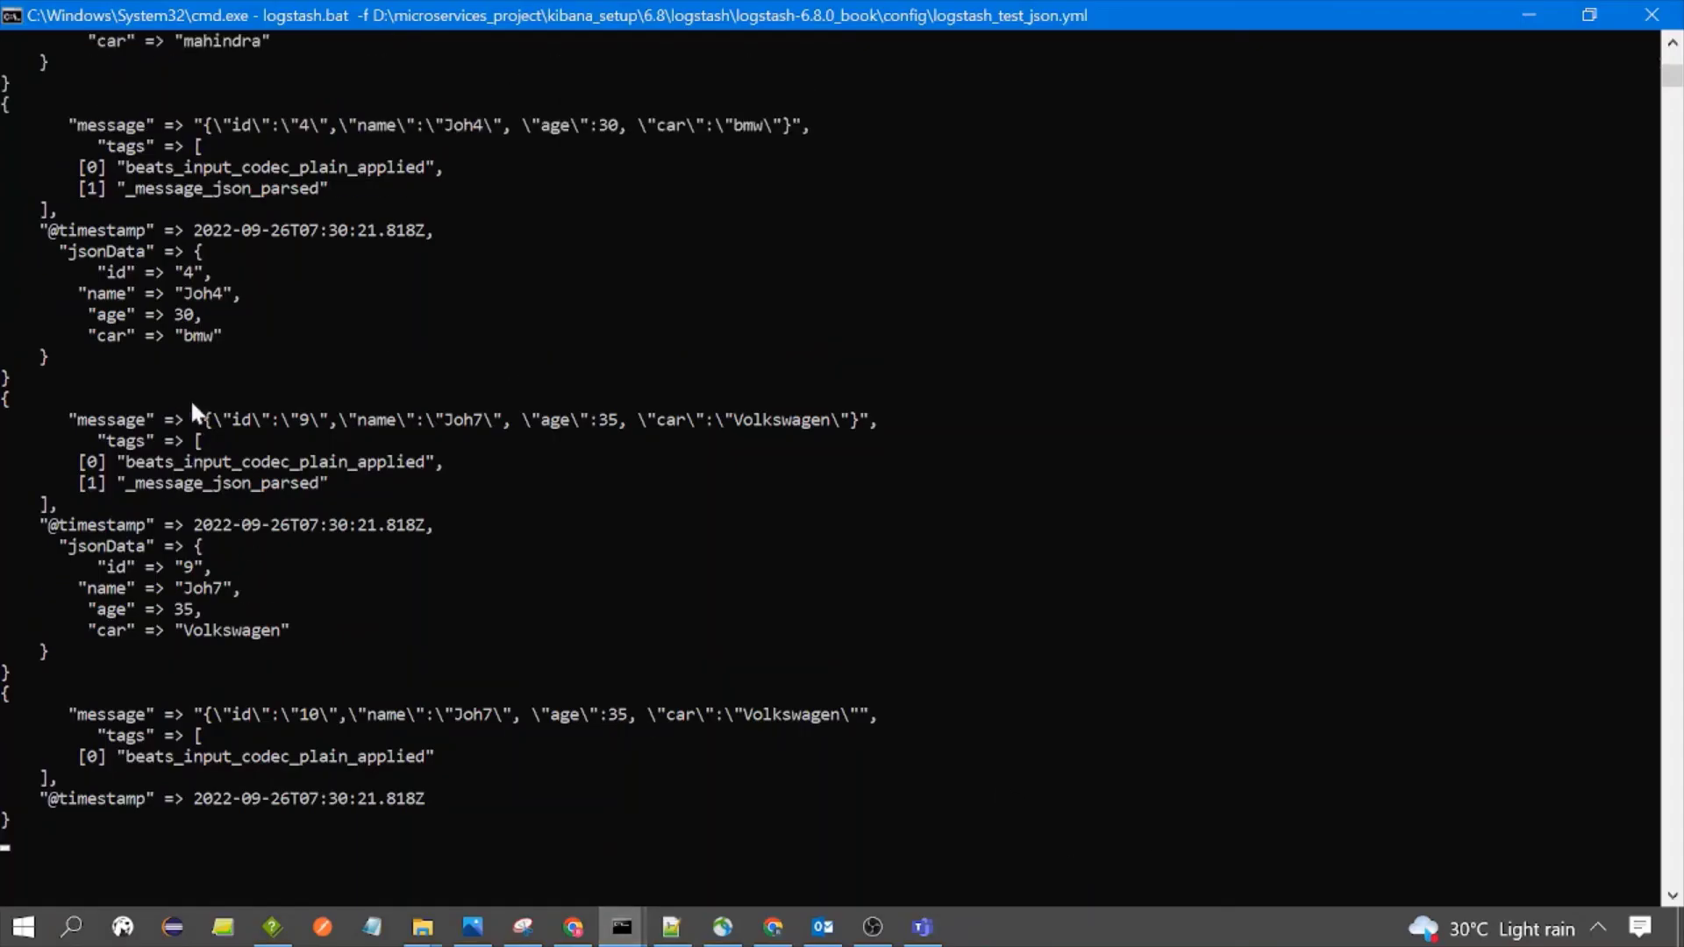
drag(12, 378, 17, 640)
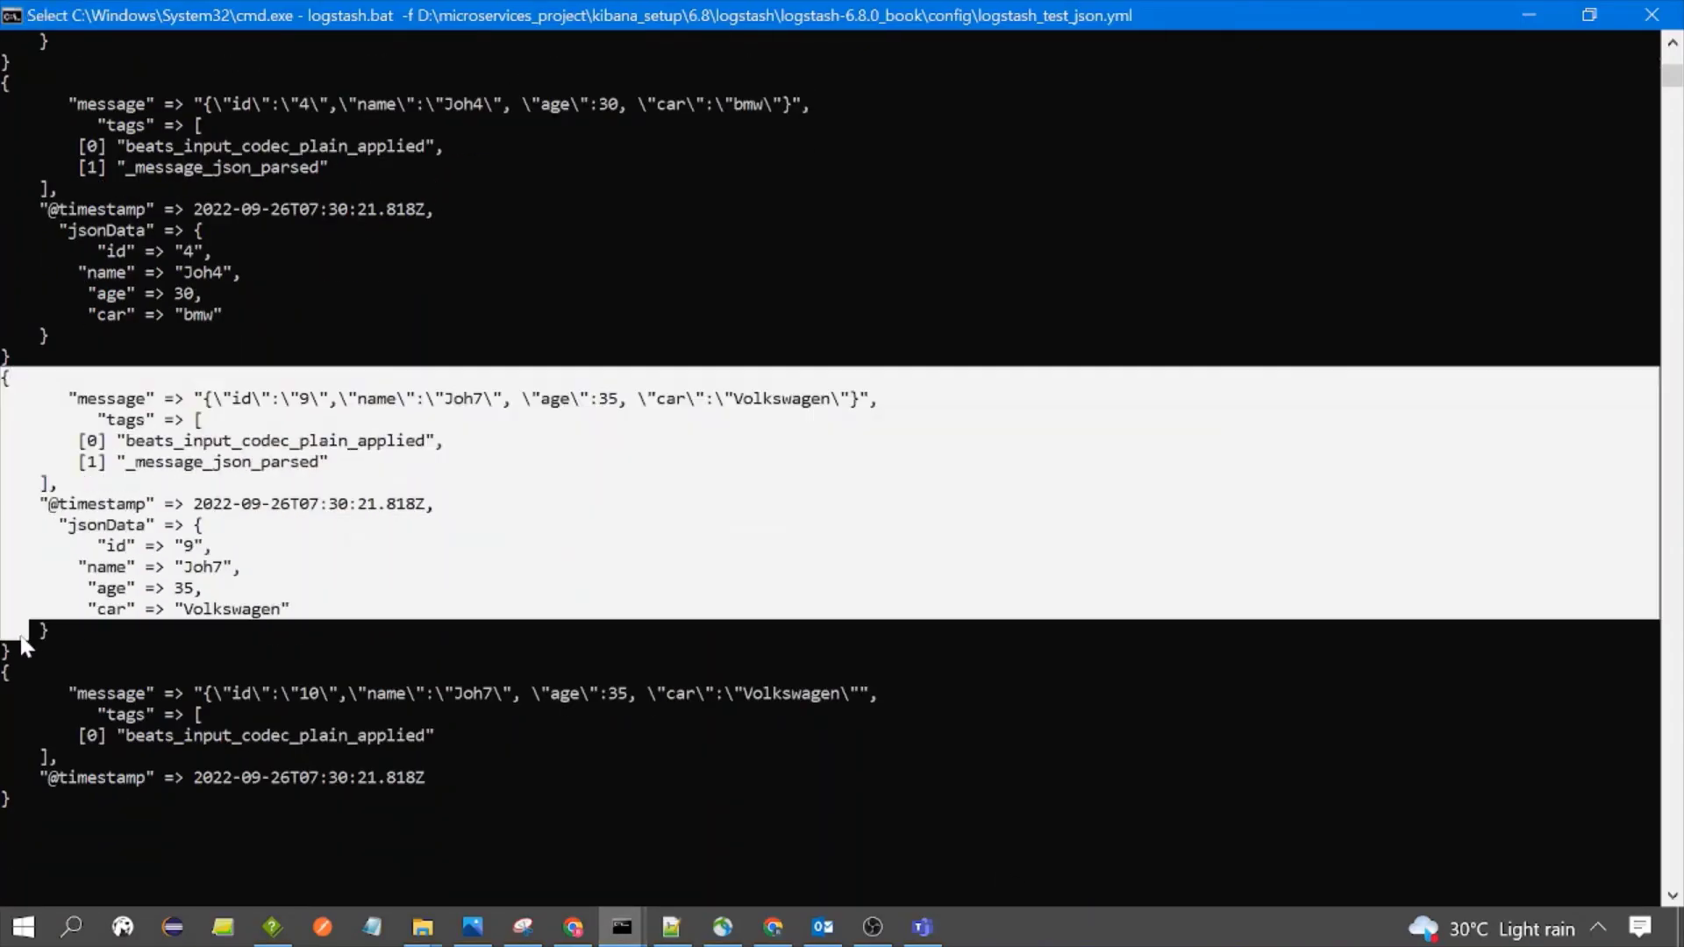
click(186, 590)
drag(49, 524, 96, 629)
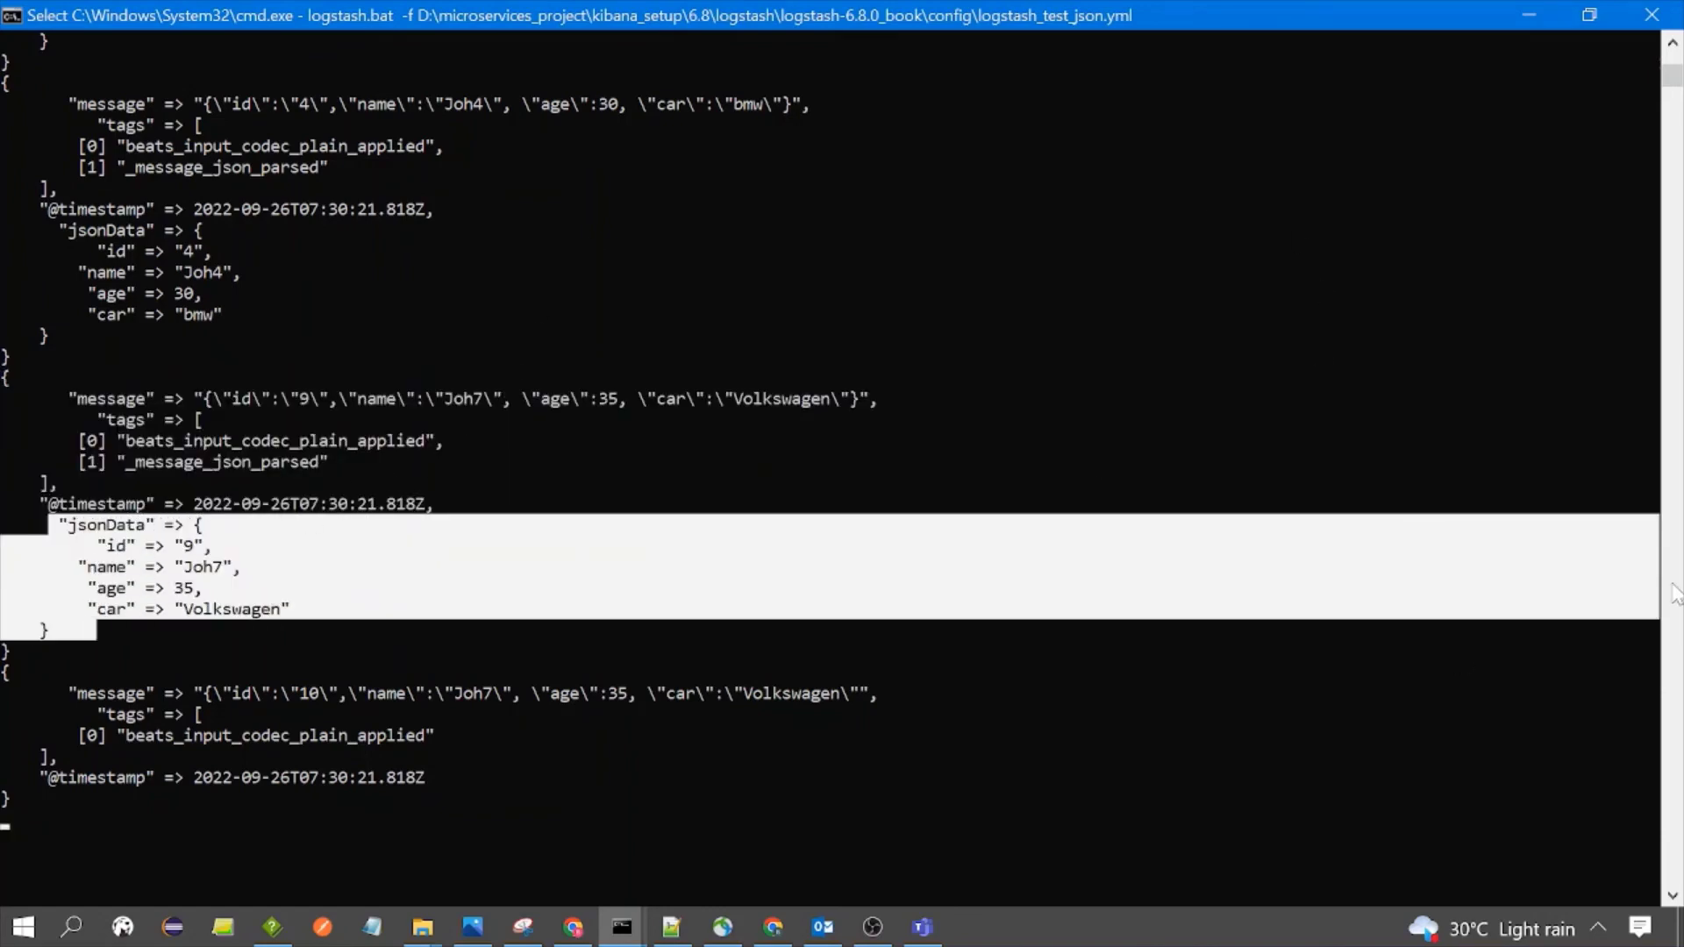
- Return to Kibana, highlight the _message_json_parsed tag in the id 4 document's field table, and collapse the document
click(1522, 16)
click(772, 927)
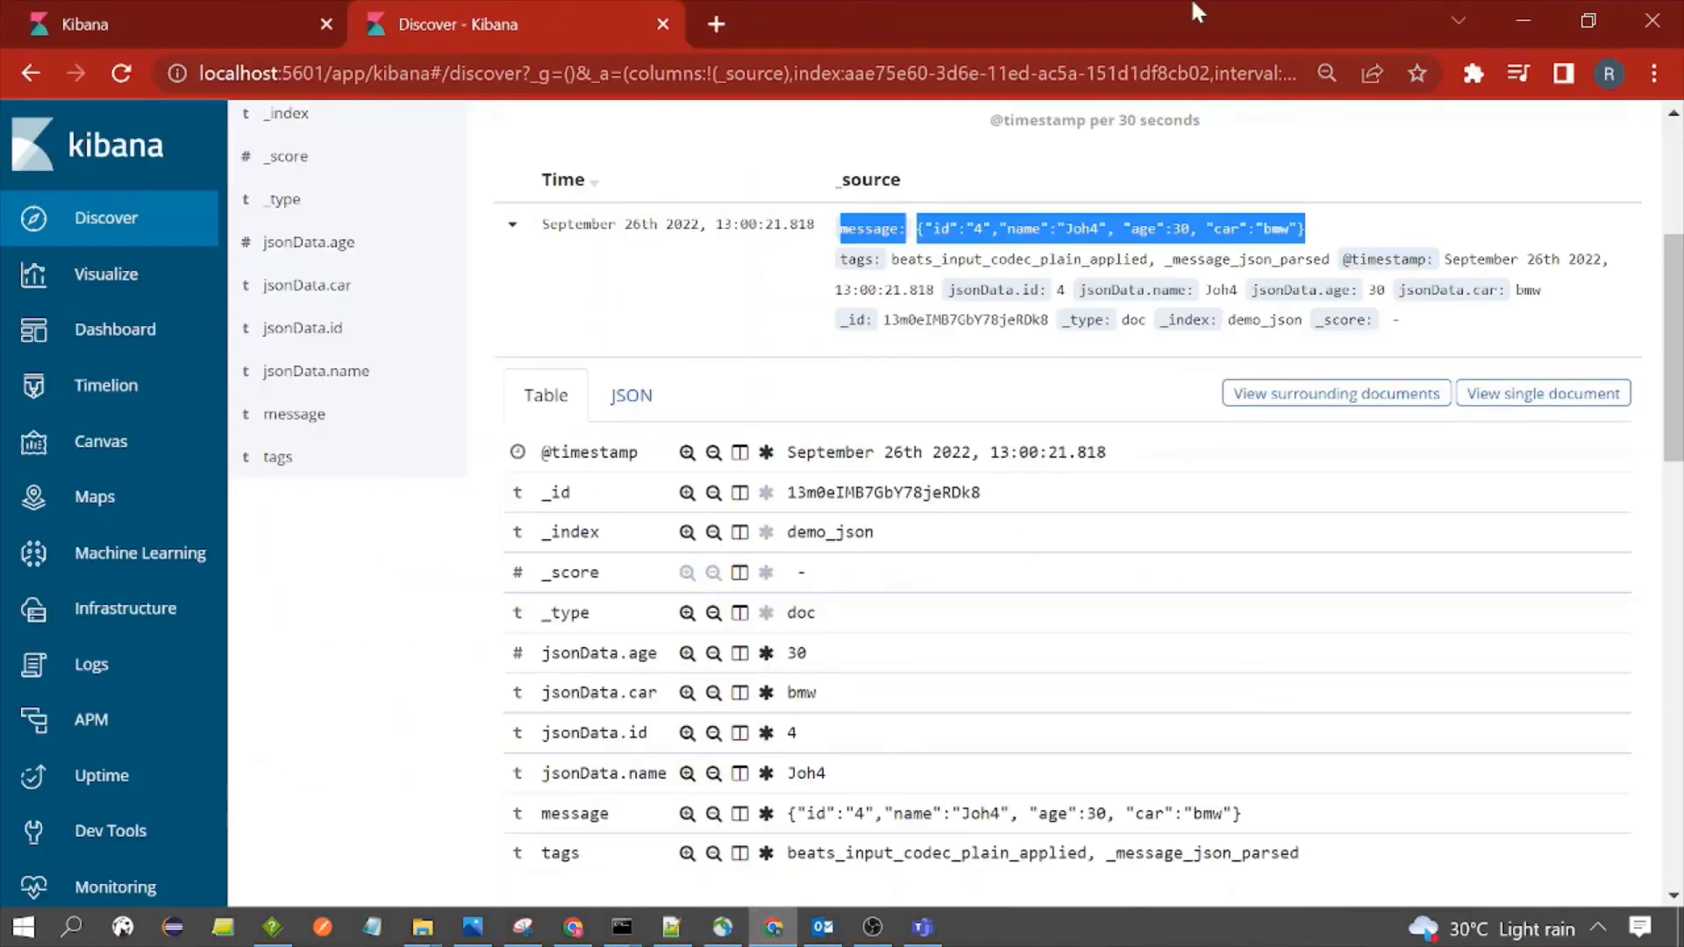
click(794, 224)
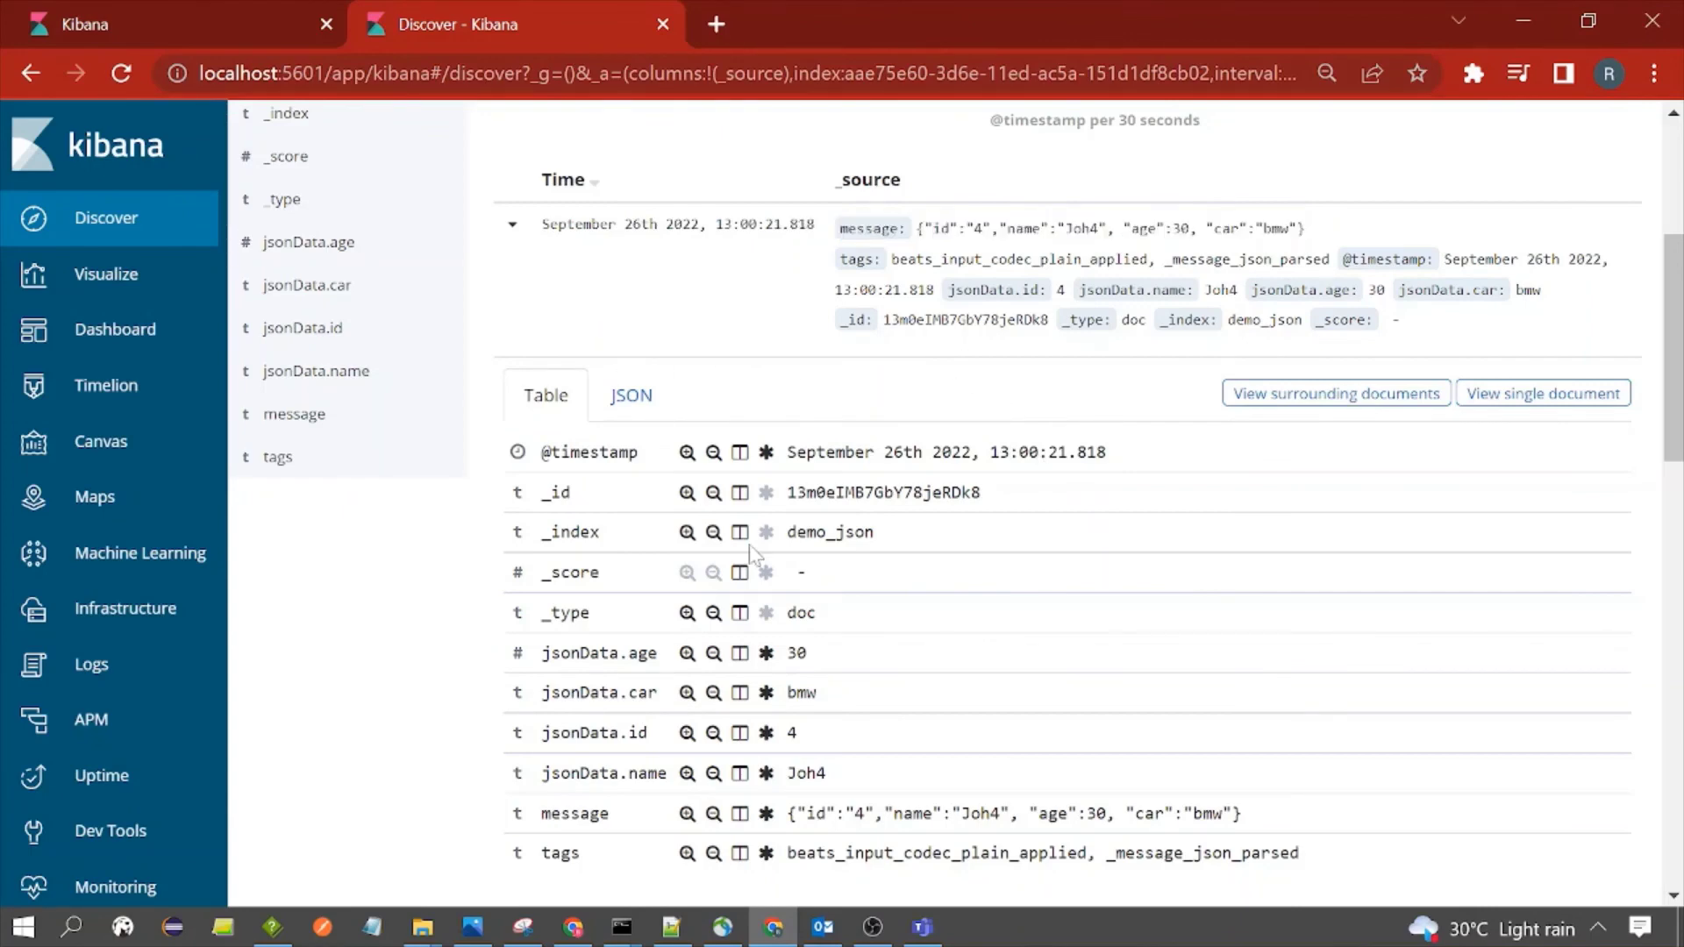
scroll(686, 664, down, 3)
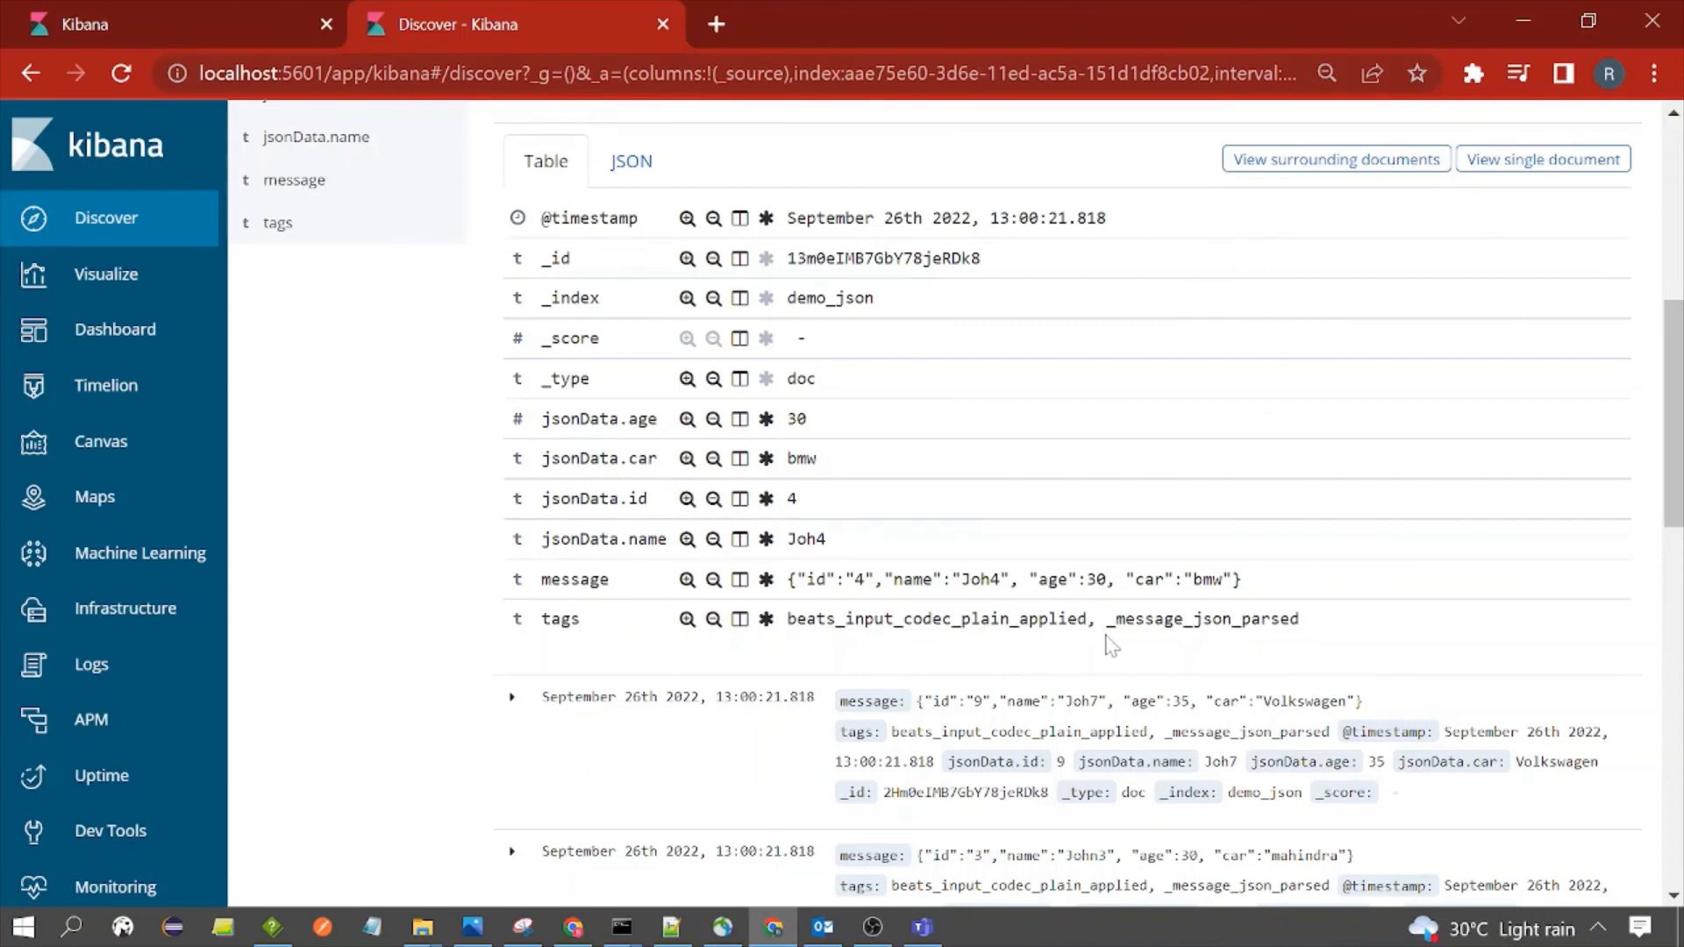
drag(1115, 619, 1305, 626)
click(1198, 654)
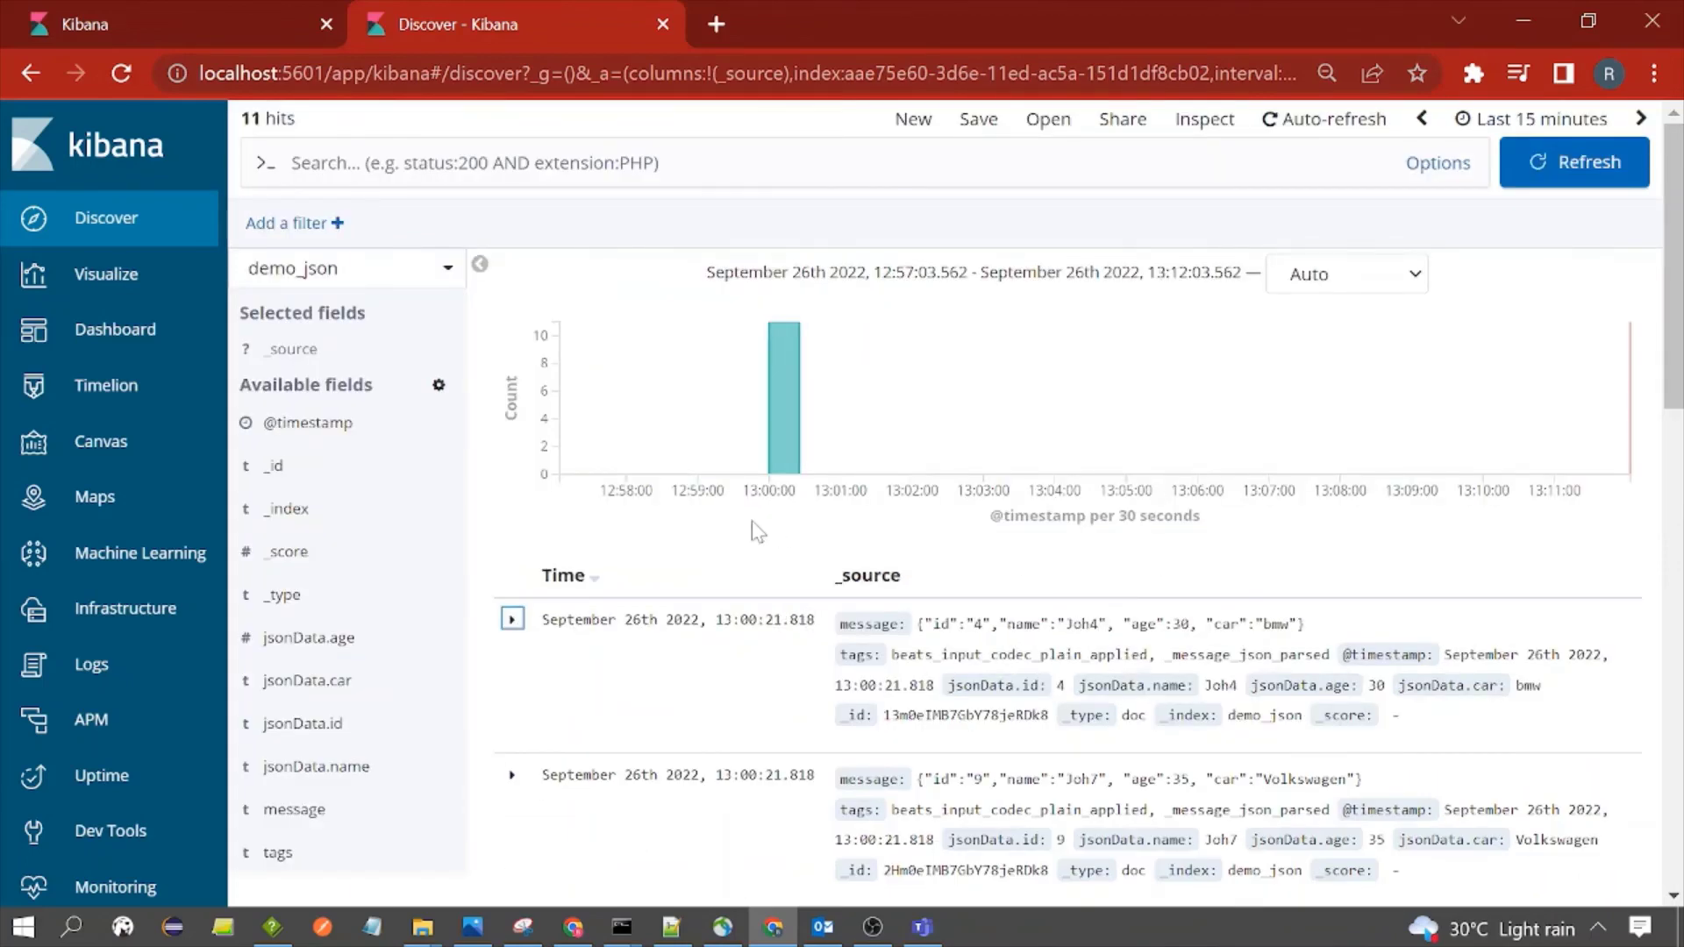
mouse_move(763, 621)
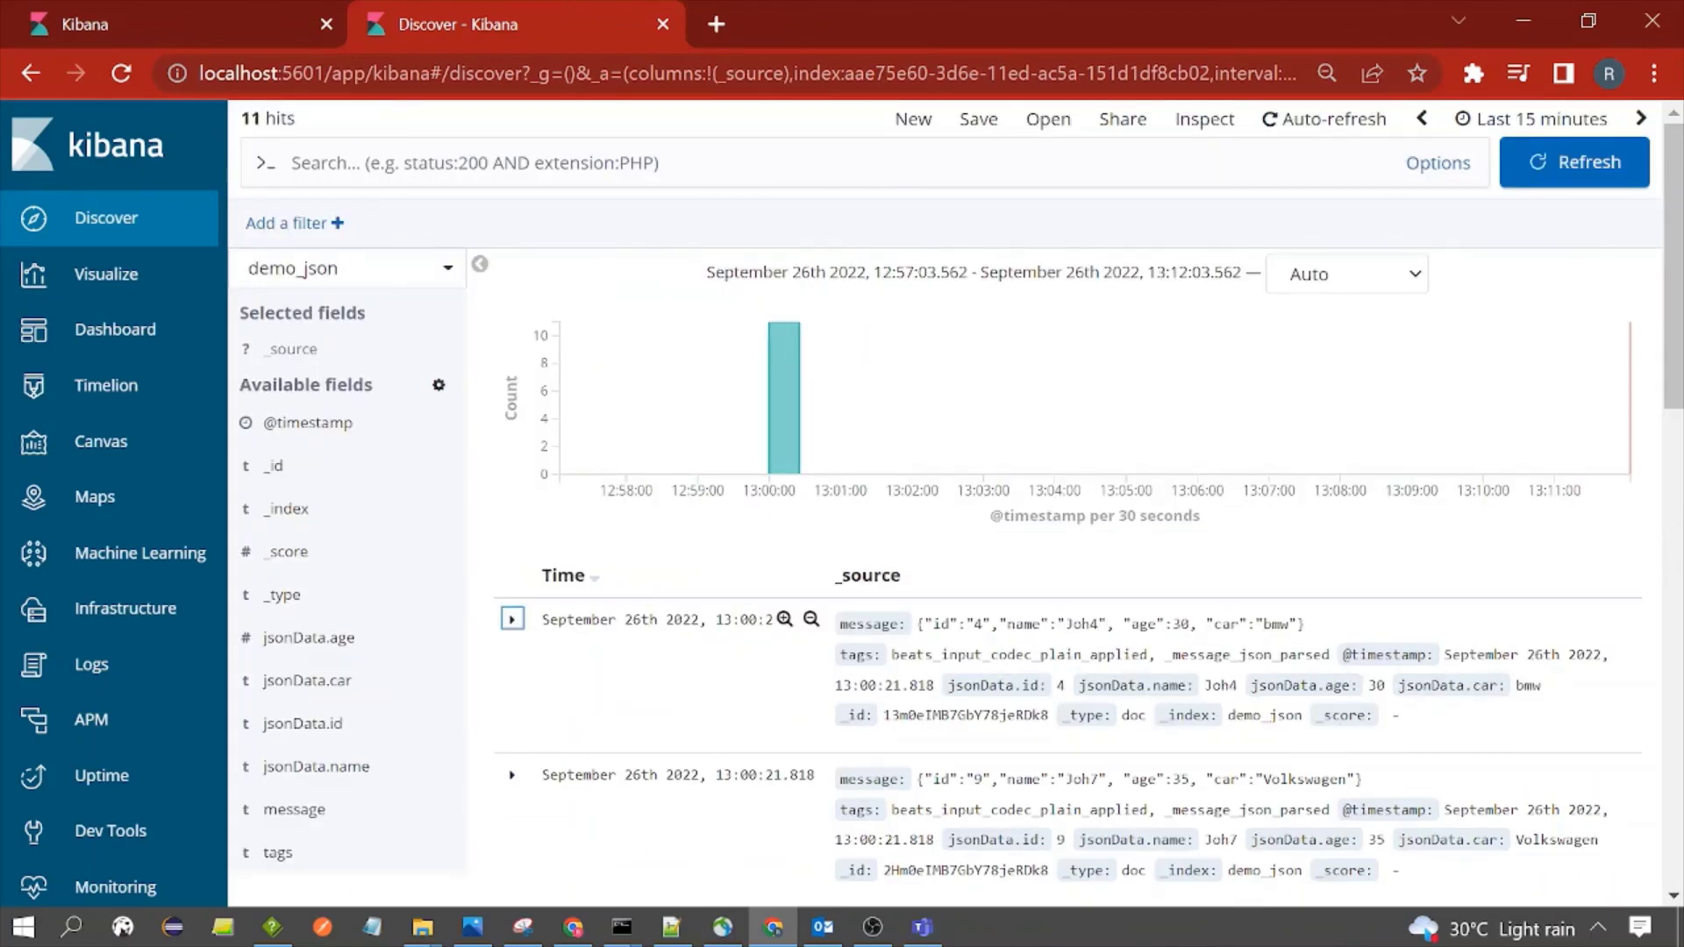